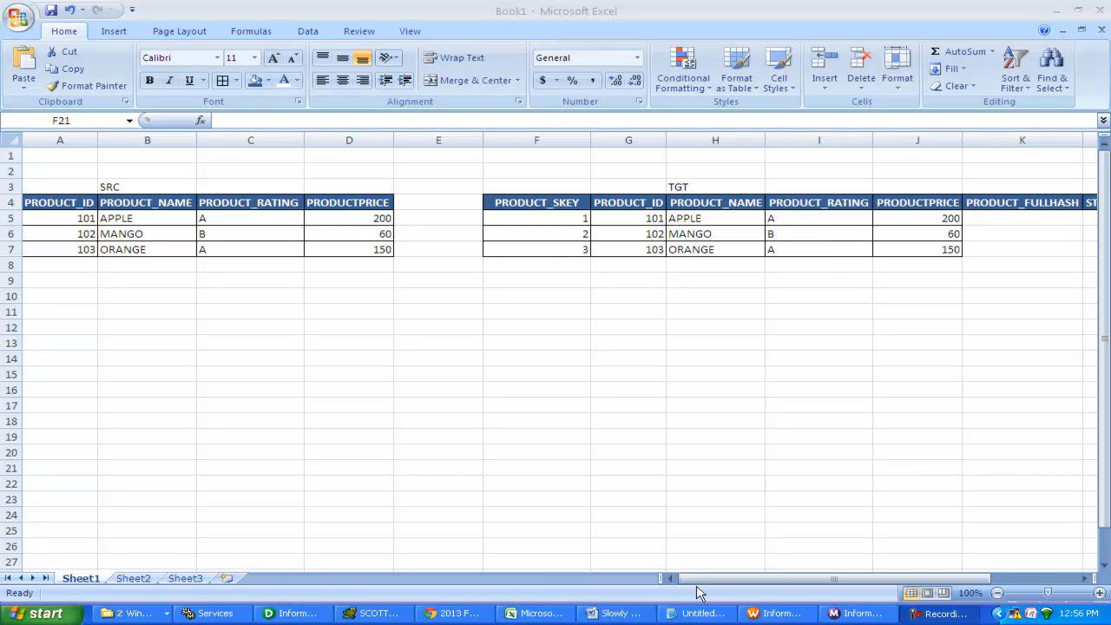
# Examine the columns of the SRC and TGT product tables on Sheet1, including the hash, date and flag columns in TGT
pyautogui.click(731, 578)
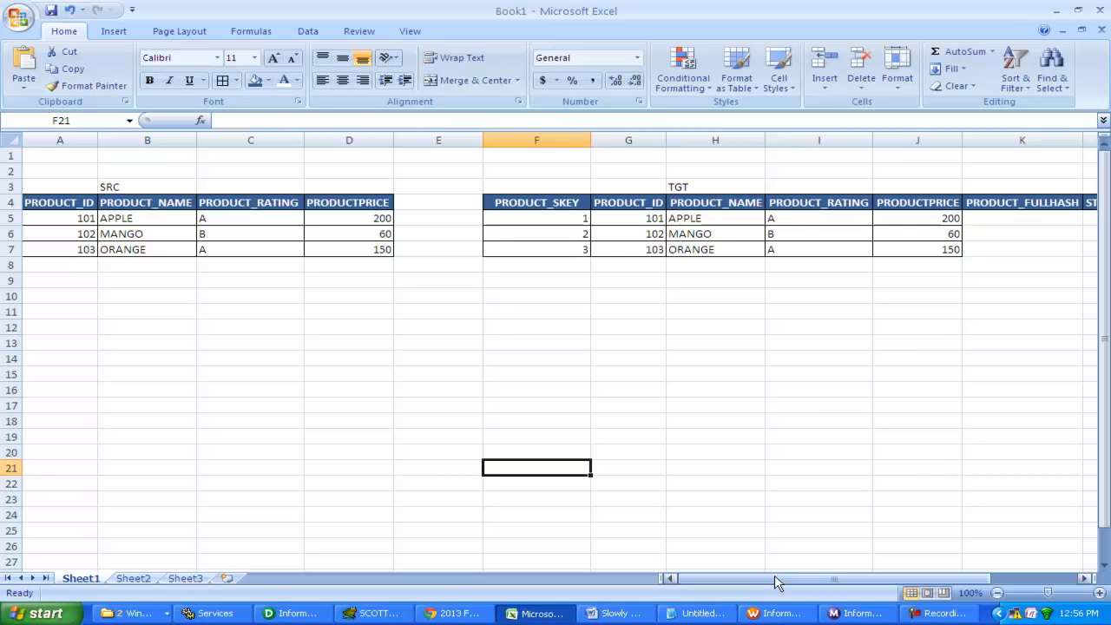
pyautogui.moveTo(778, 583); pyautogui.dragTo(846, 584)
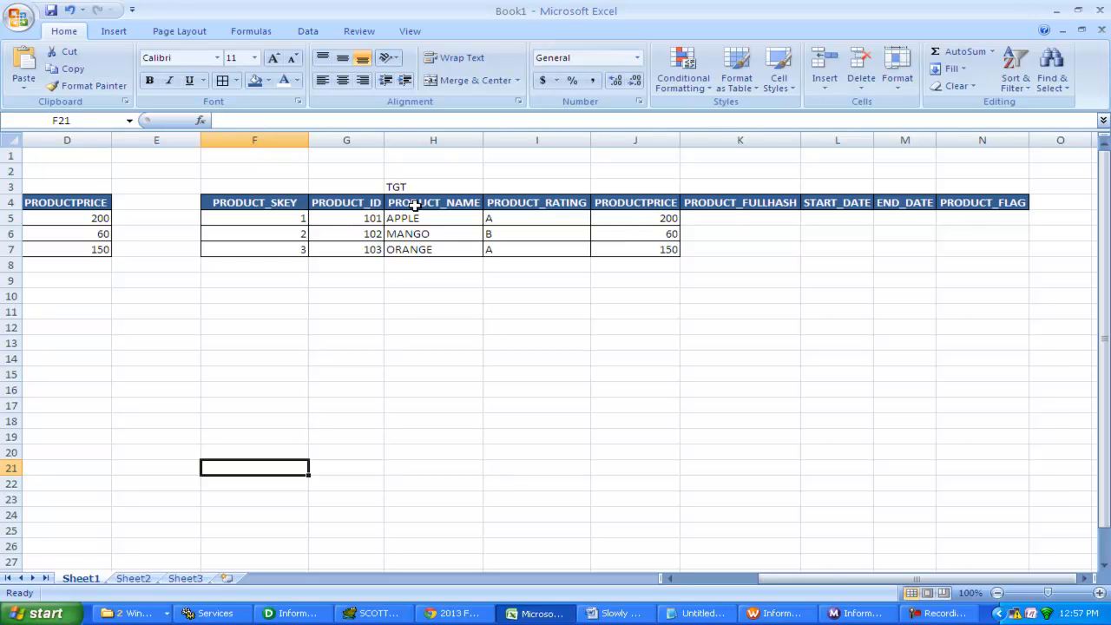
pyautogui.click(676, 579)
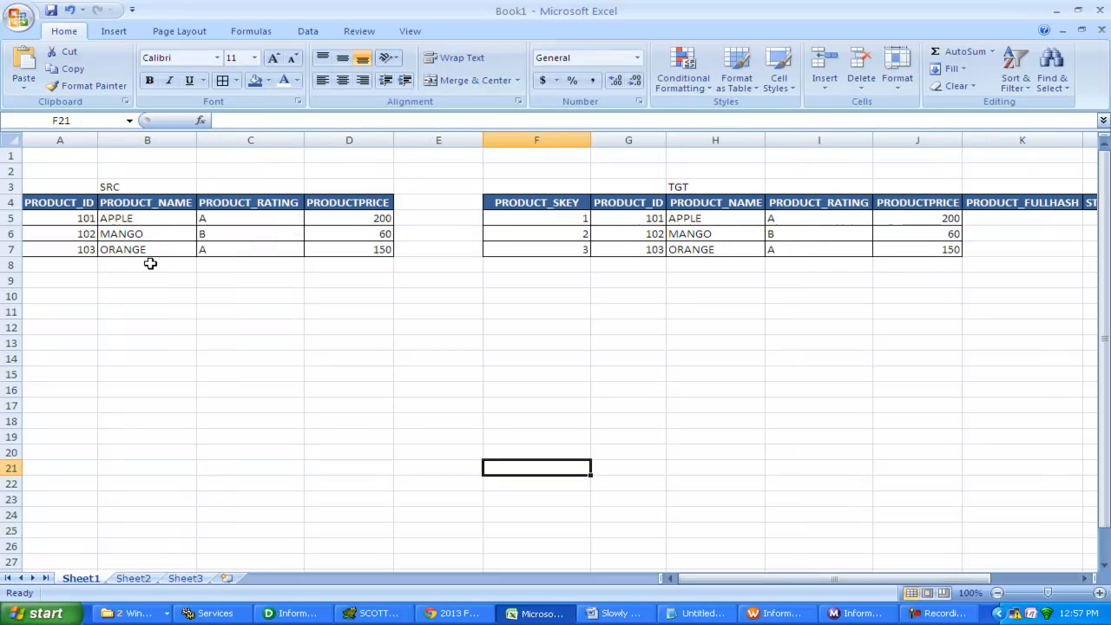
pyautogui.click(118, 205)
pyautogui.click(239, 203)
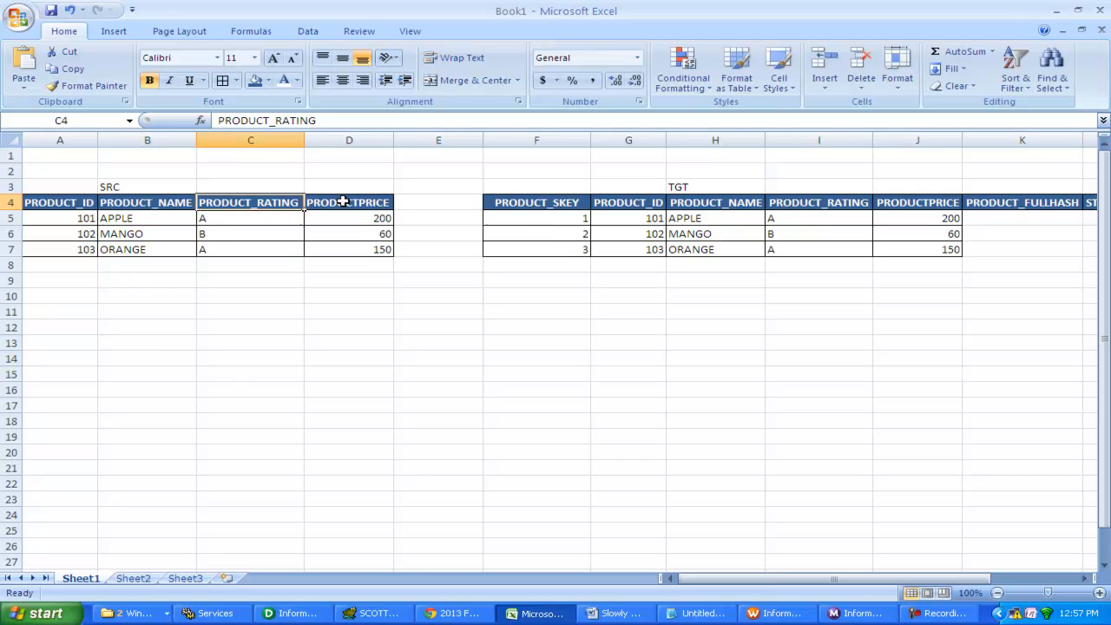
pyautogui.click(344, 202)
pyautogui.moveTo(709, 580); pyautogui.dragTo(763, 575)
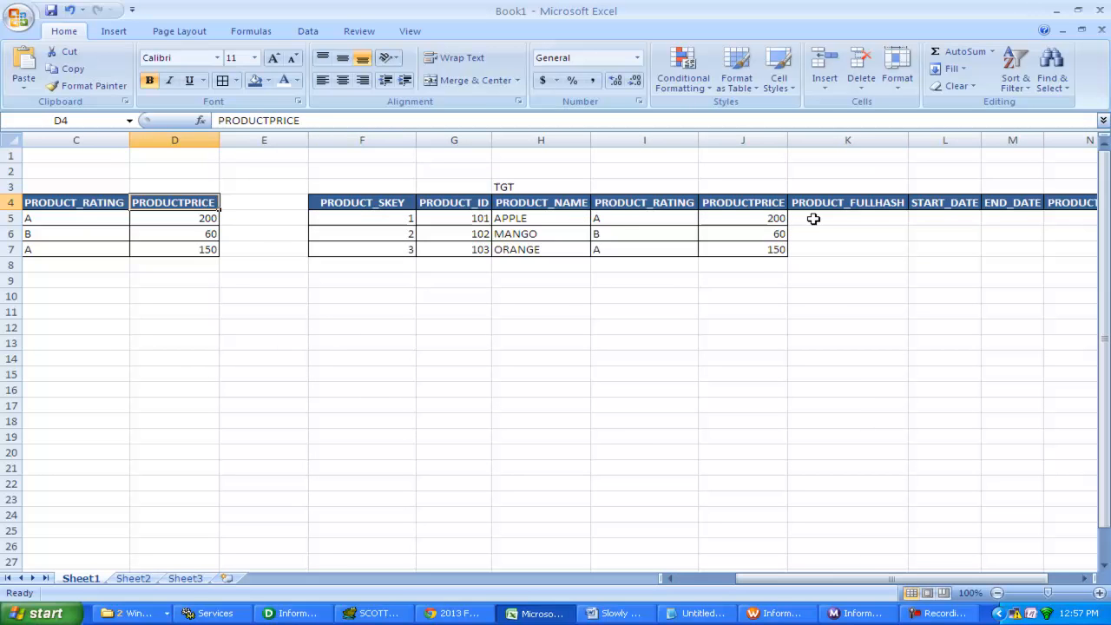
pyautogui.click(954, 203)
pyautogui.click(1012, 220)
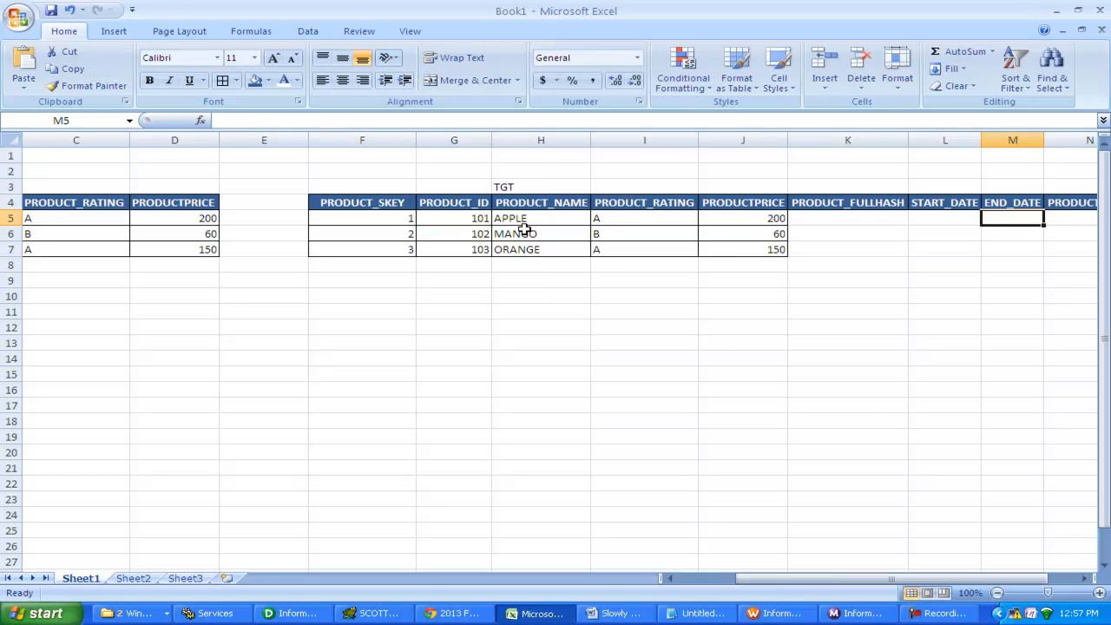
pyautogui.moveTo(775, 576); pyautogui.dragTo(797, 578)
pyautogui.click(955, 220)
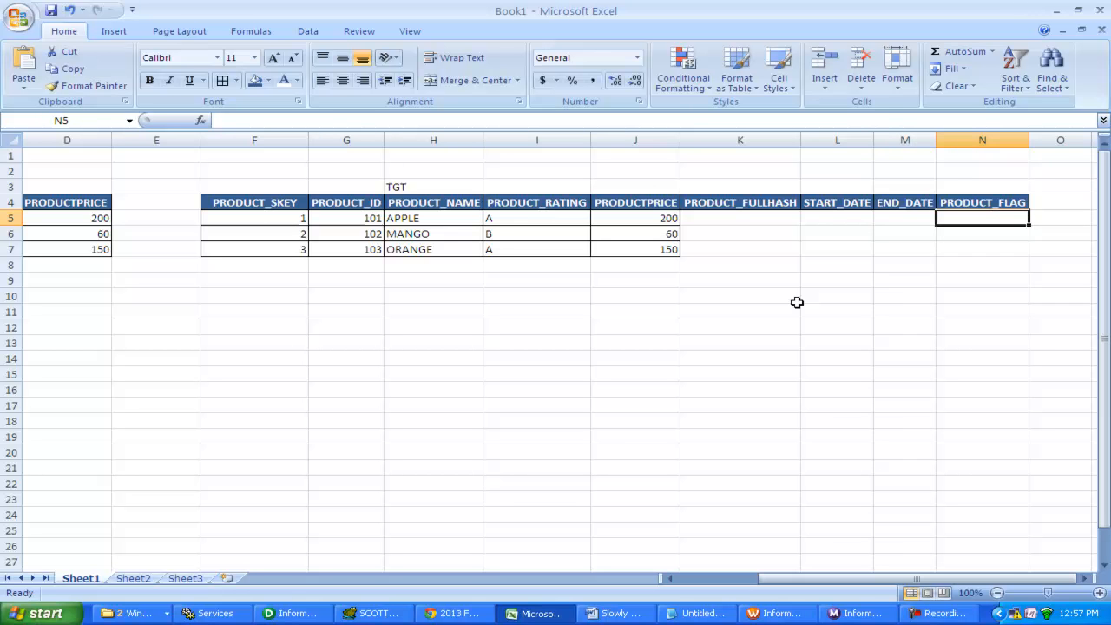
pyautogui.click(705, 579)
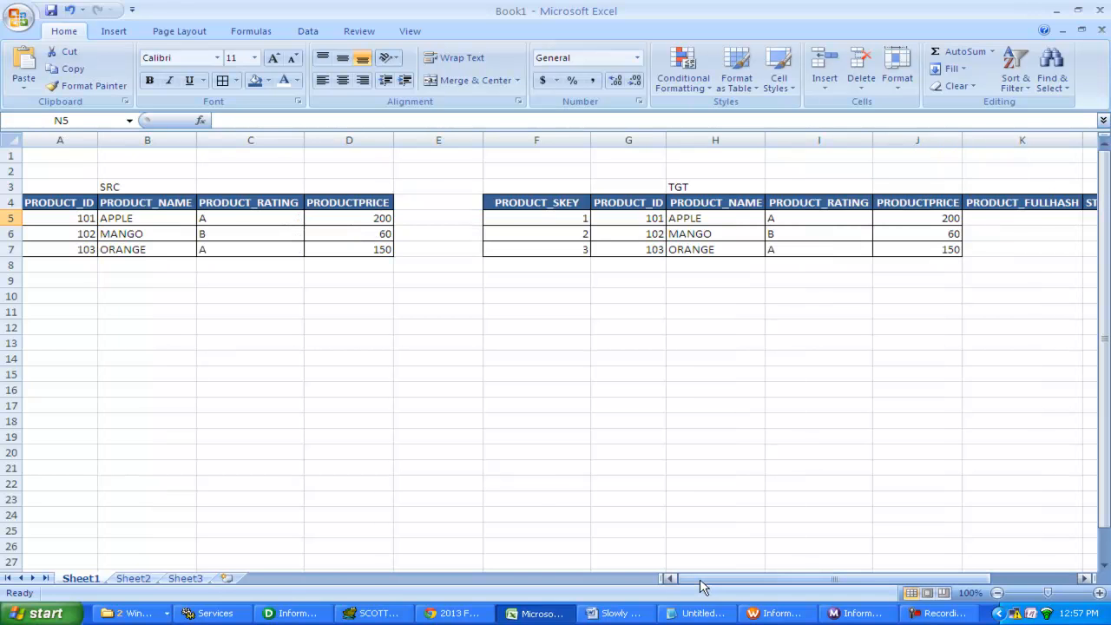
# Switch to Toad for Oracle and review the column definitions and data of the SCOTT table PRODUCT_SOURCE
pyautogui.click(295, 613)
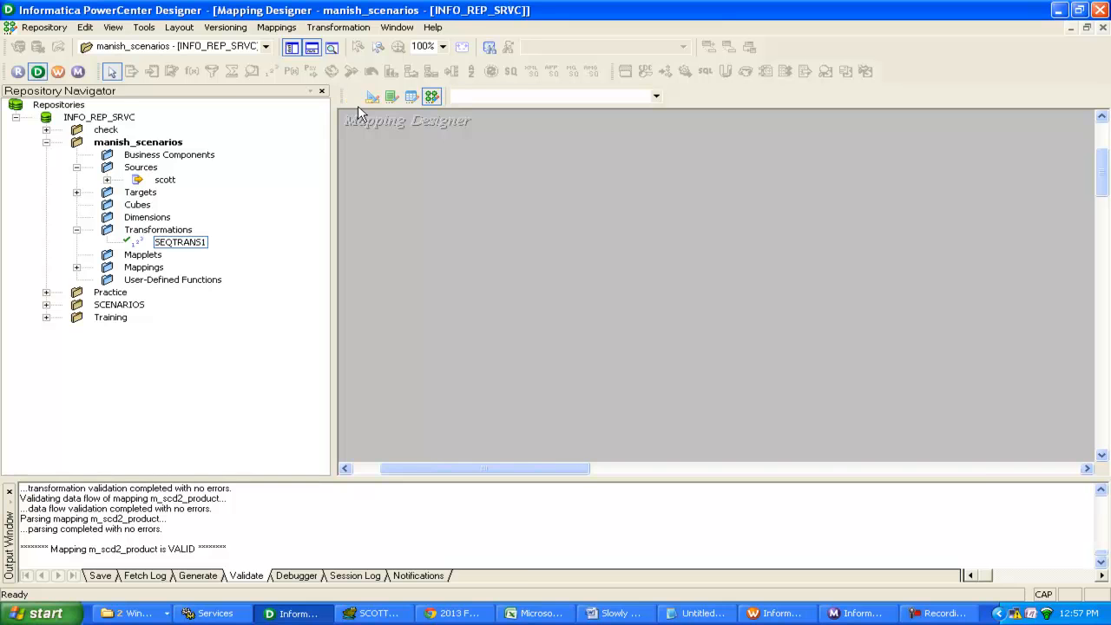
pyautogui.click(376, 613)
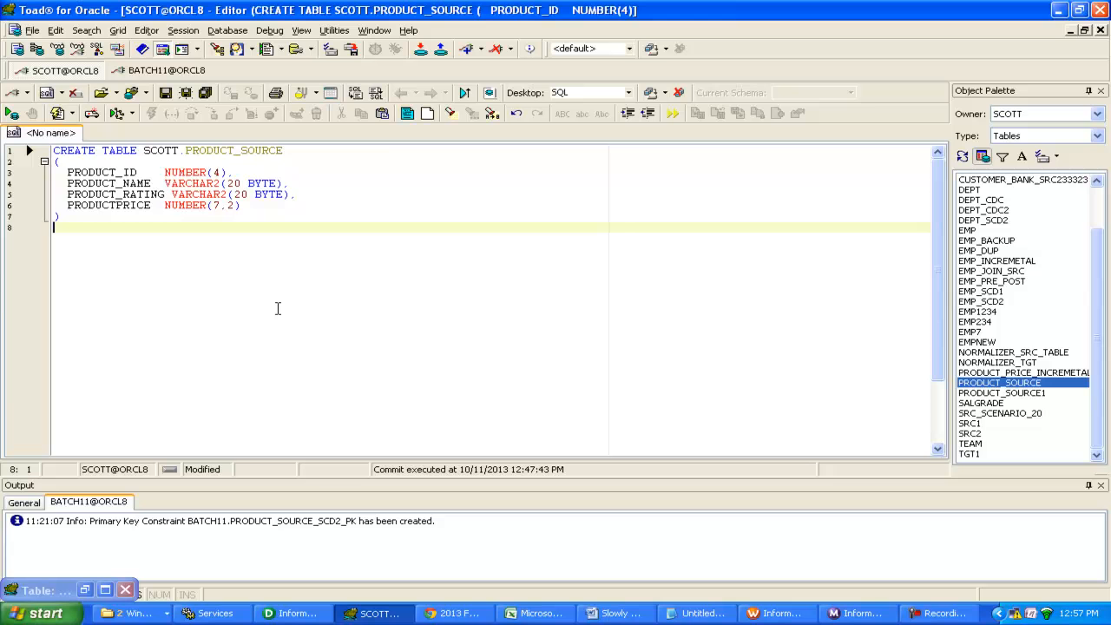
pyautogui.rightClick(1008, 384)
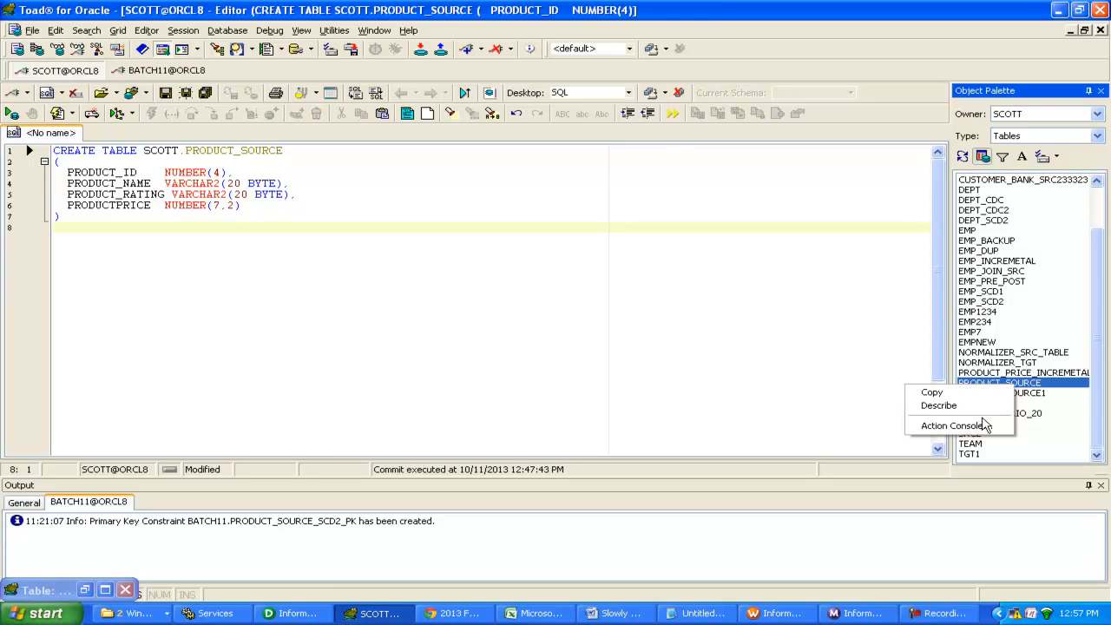
pyautogui.click(939, 405)
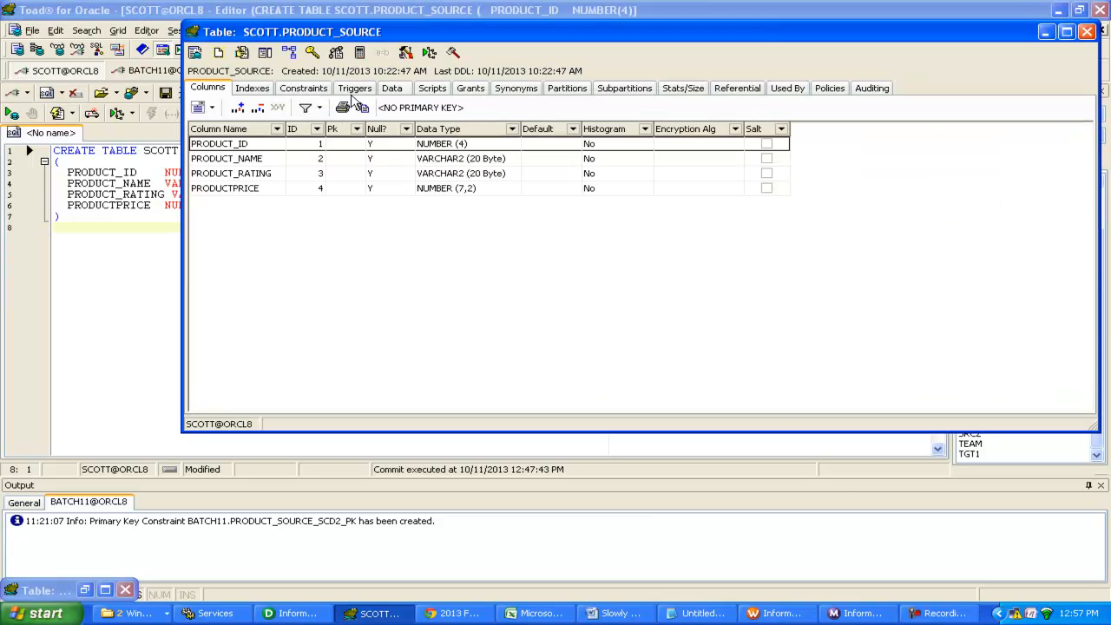
pyautogui.click(392, 88)
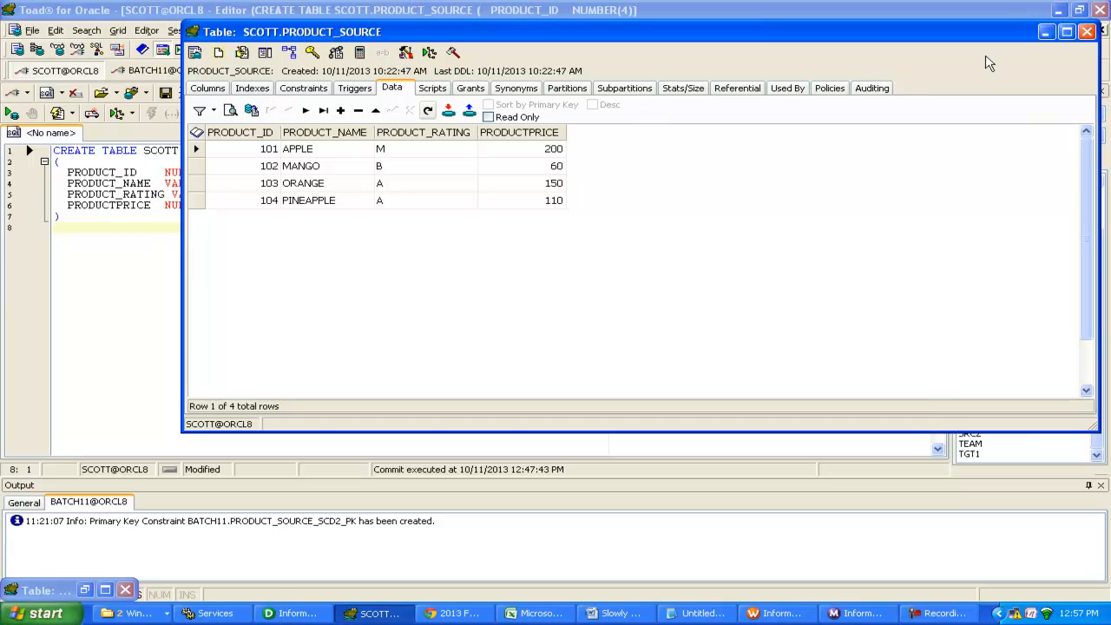
pyautogui.click(1088, 33)
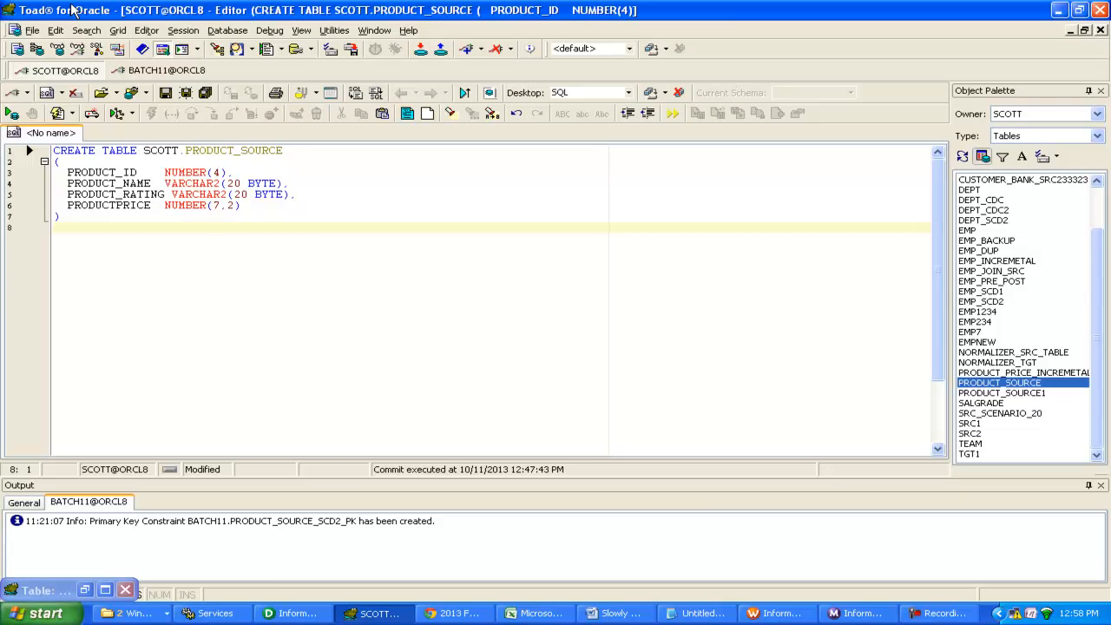
# In the BATCH11 connection, review the column definitions and data of the table PRODUCT_SOURCE_SCD2
pyautogui.click(167, 71)
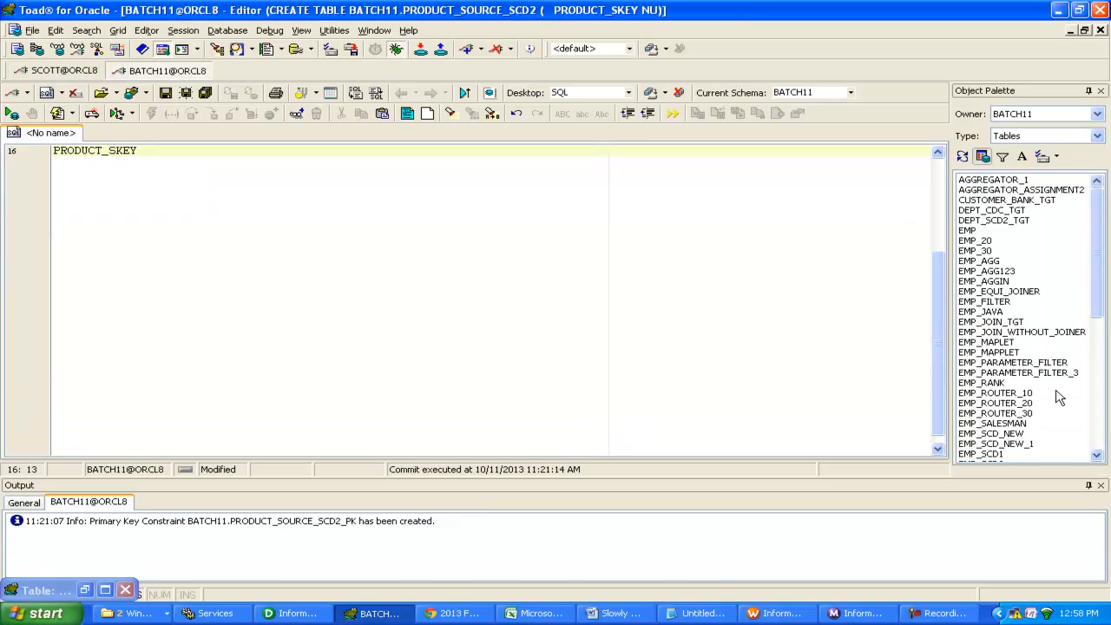
pyautogui.scroll(-8, 1095, 426)
pyautogui.scroll(-2, 1096, 425)
pyautogui.click(1049, 423)
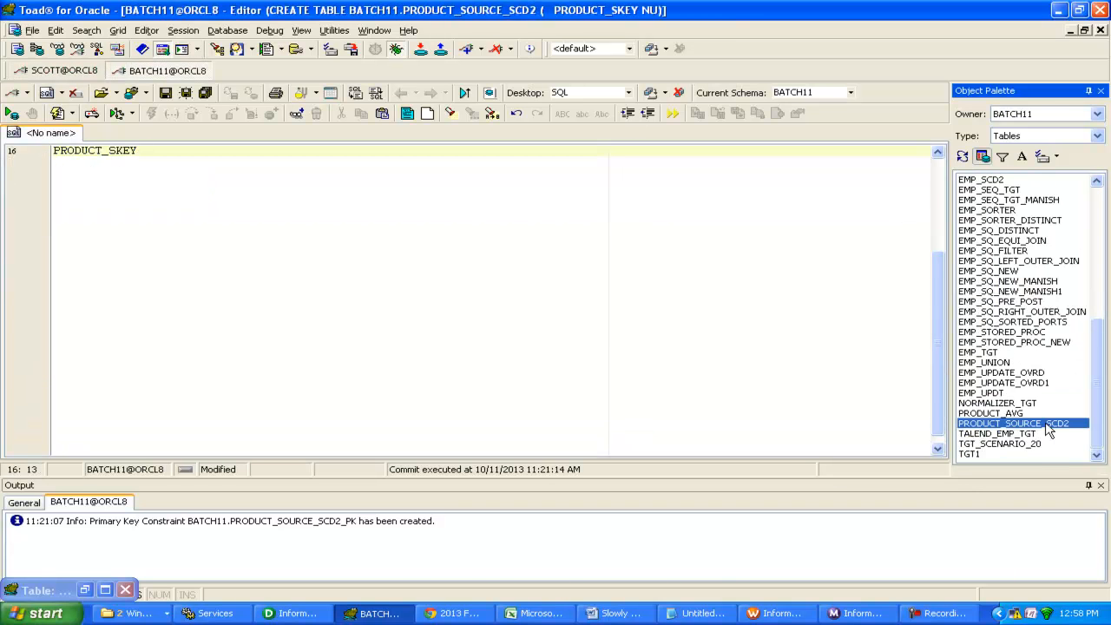
pyautogui.moveTo(1047, 425); pyautogui.dragTo(312, 199)
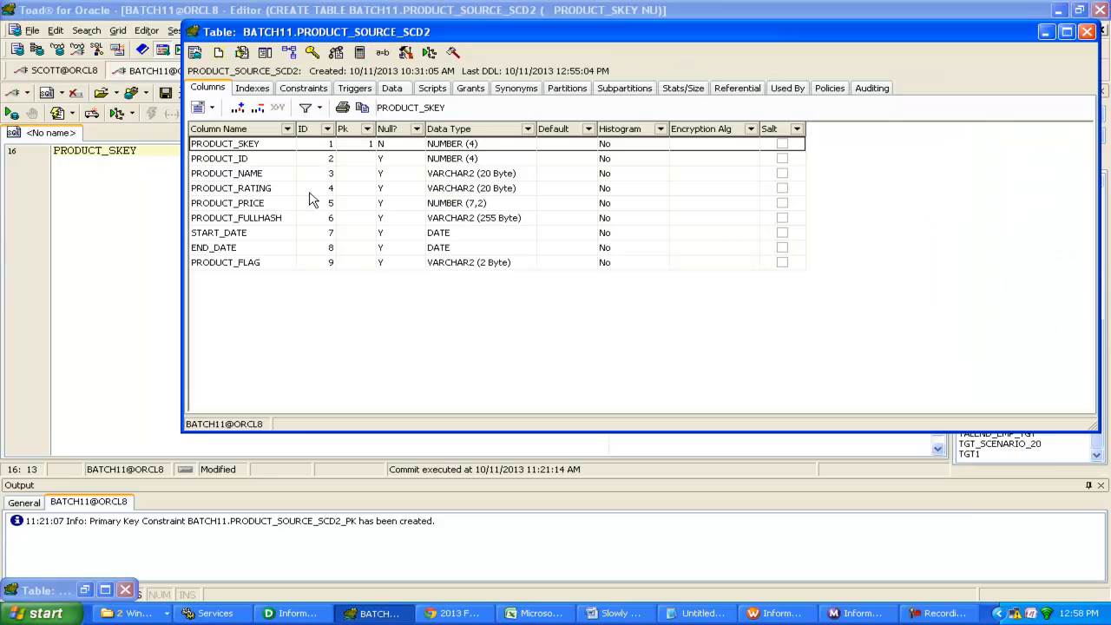
pyautogui.click(393, 89)
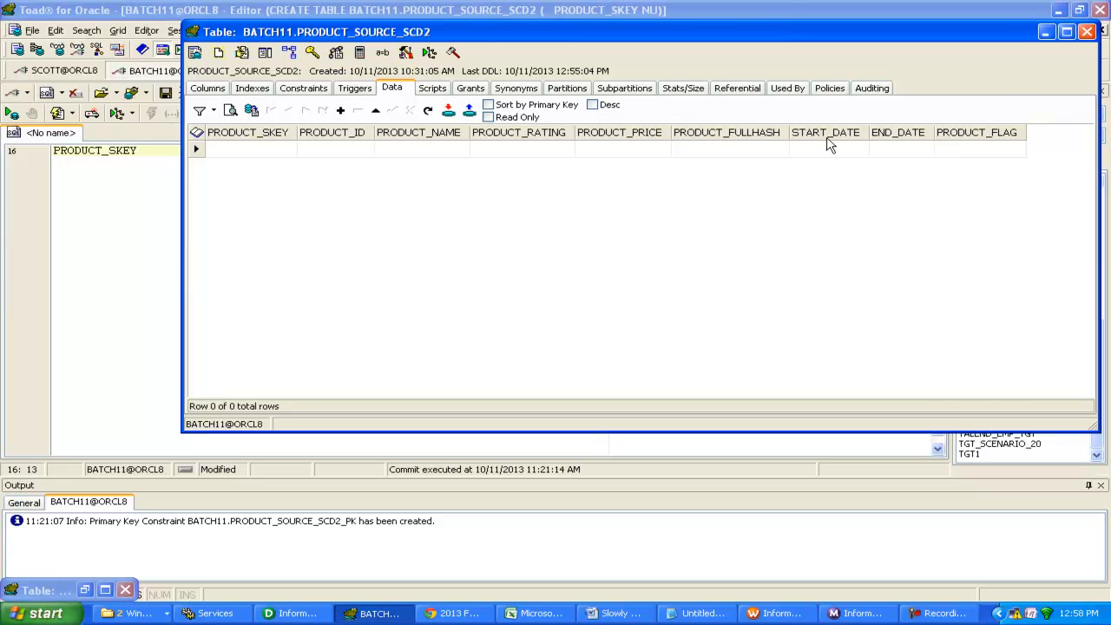
pyautogui.click(1103, 104)
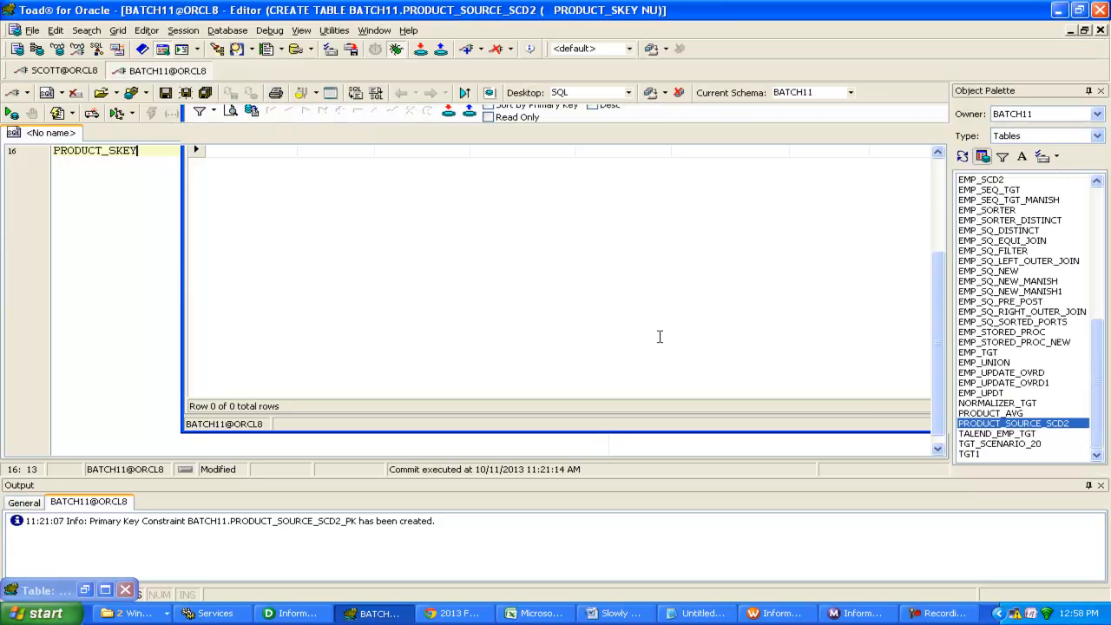
# Switch to Informatica PowerCenter Designer and check the PRODUCT_SOURCE source definition and the PRODUCT_SOURCE_SCD2 target definition
pyautogui.click(285, 615)
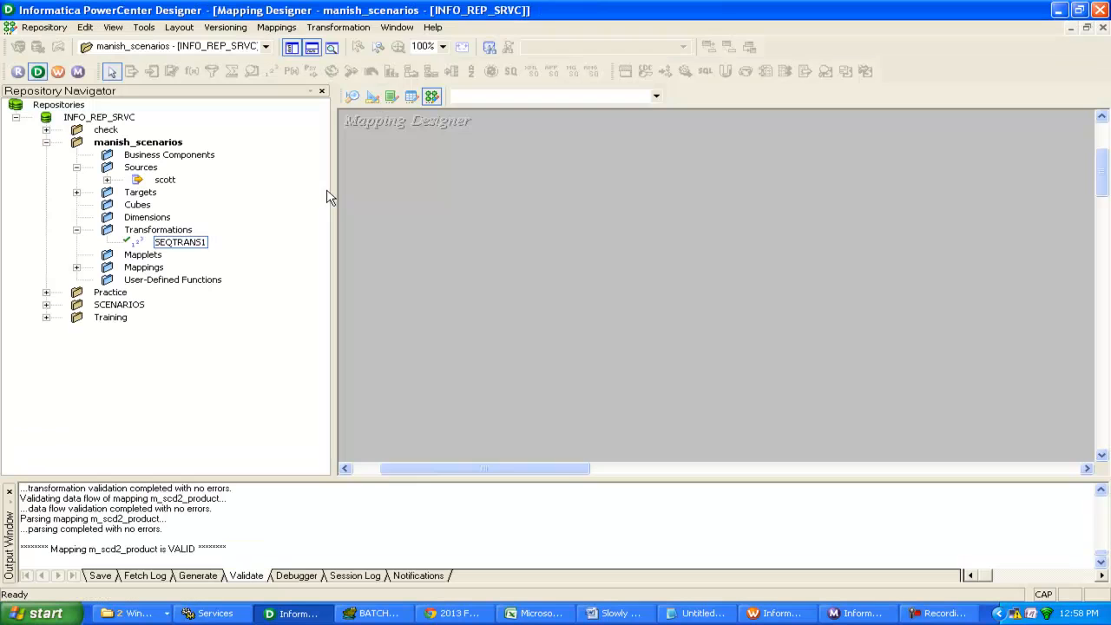
pyautogui.click(352, 96)
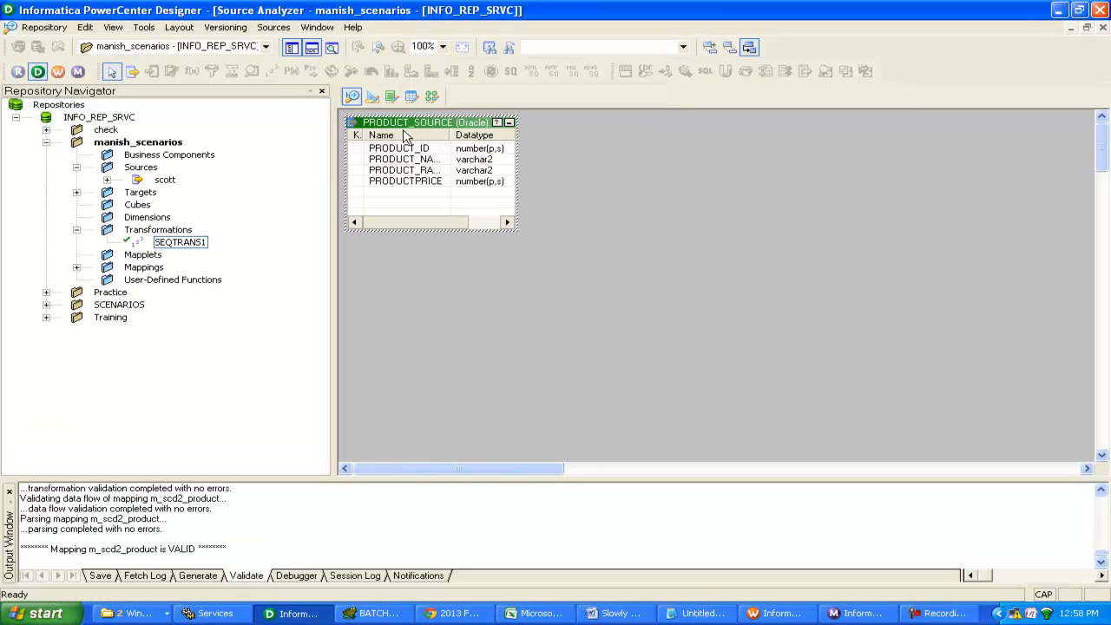
pyautogui.click(373, 97)
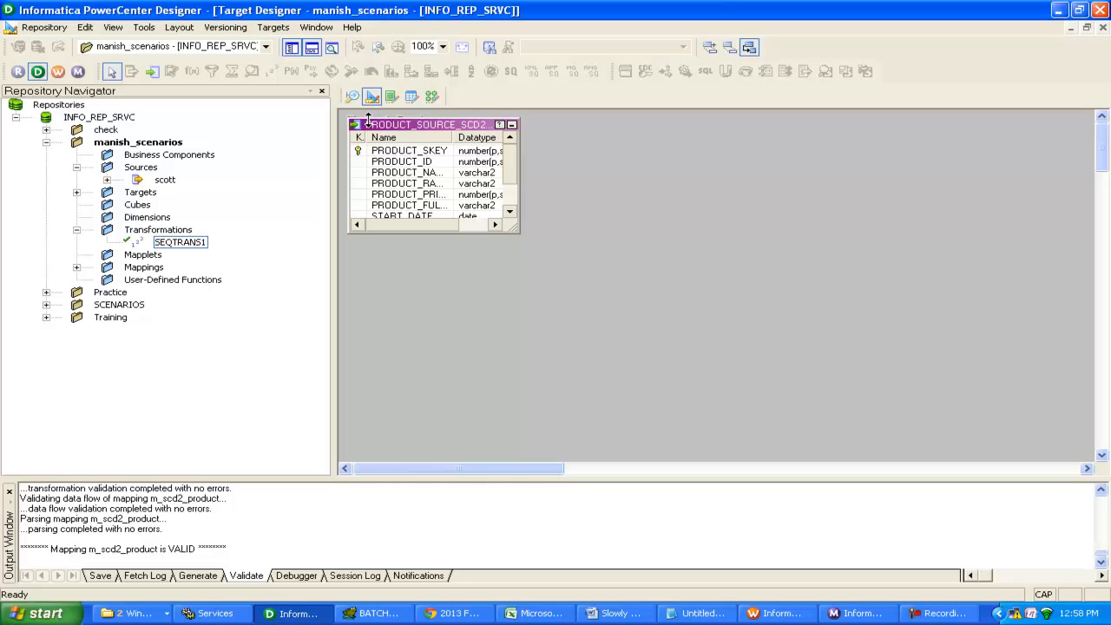
# Create a new mapping named m_prdct_scd2 in the Mapping Designer
pyautogui.click(431, 97)
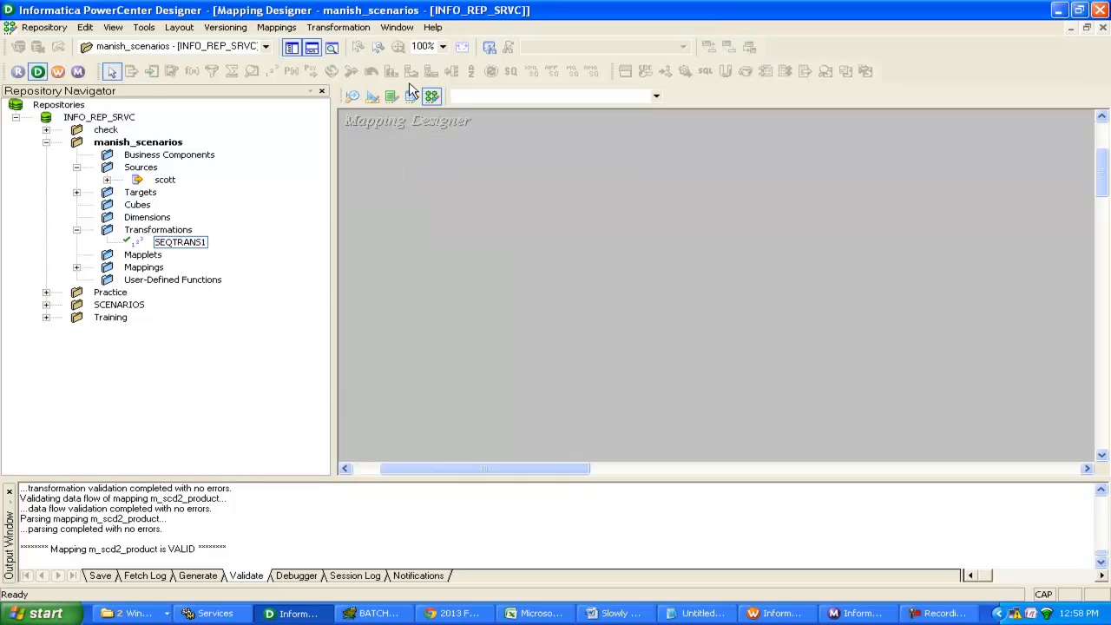
pyautogui.click(276, 27)
pyautogui.click(295, 45)
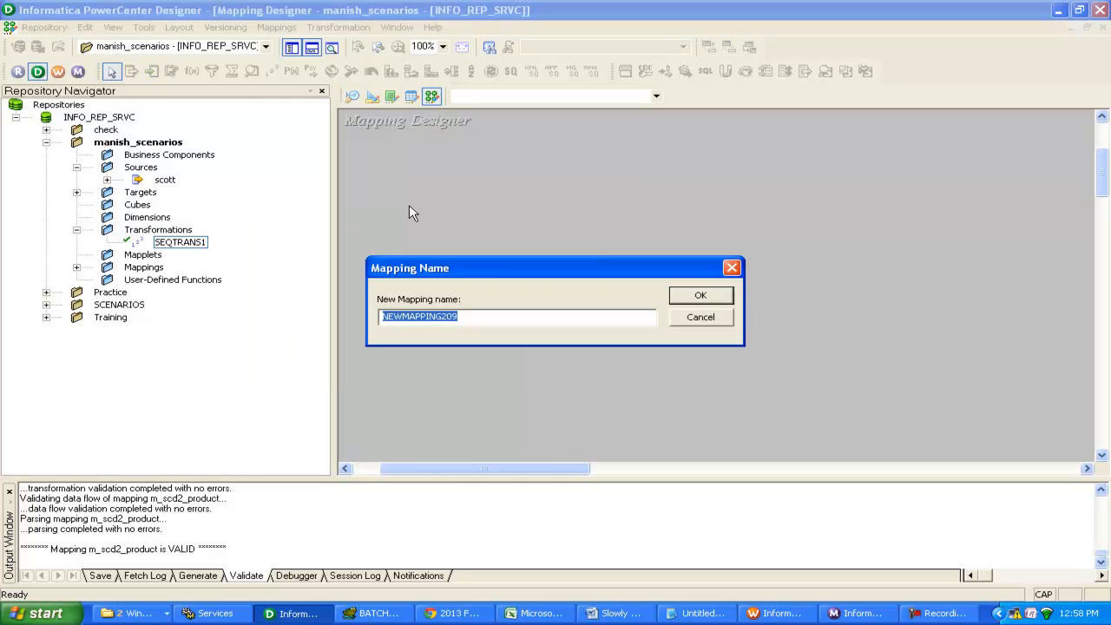
pyautogui.click(926, 617)
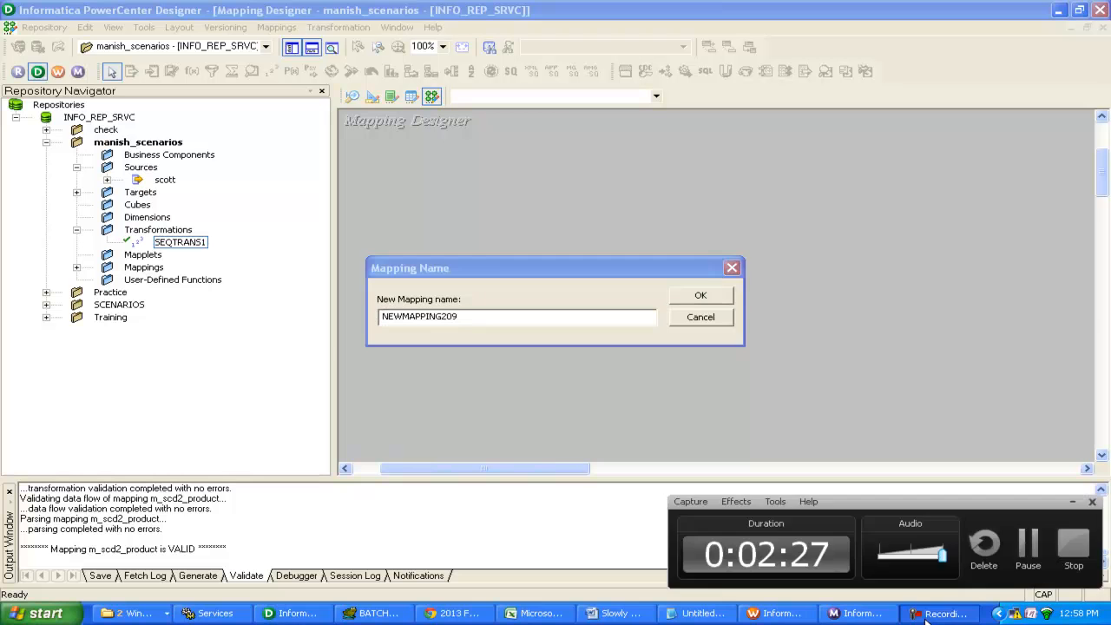
pyautogui.click(568, 306)
pyautogui.write('M')
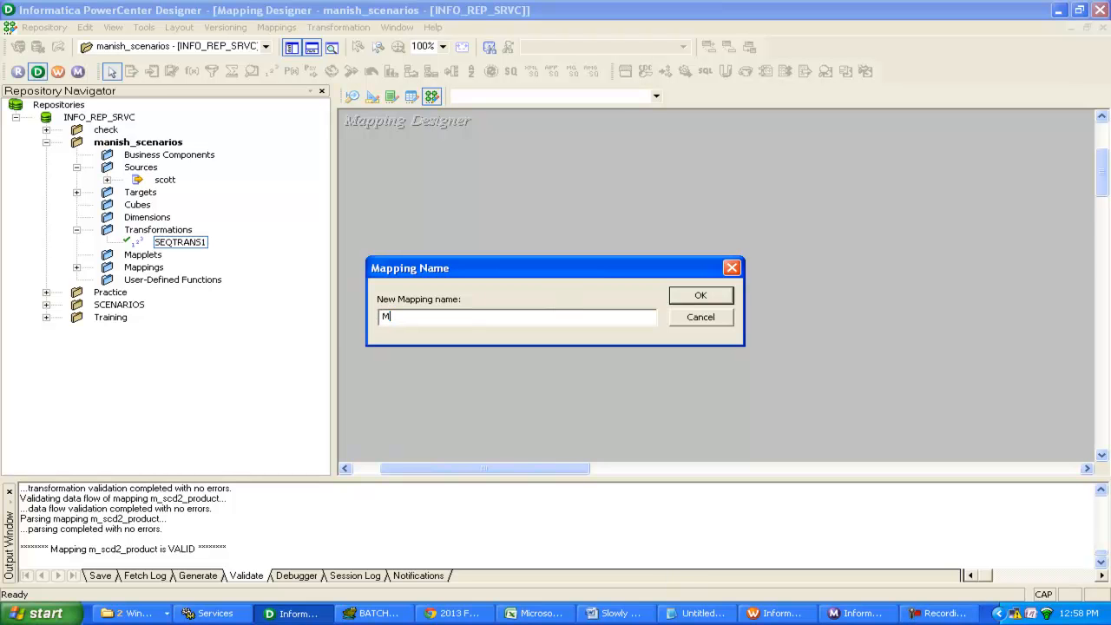
pyautogui.press('BackSpace')
pyautogui.write('m_prdct_scd2')
pyautogui.click(678, 297)
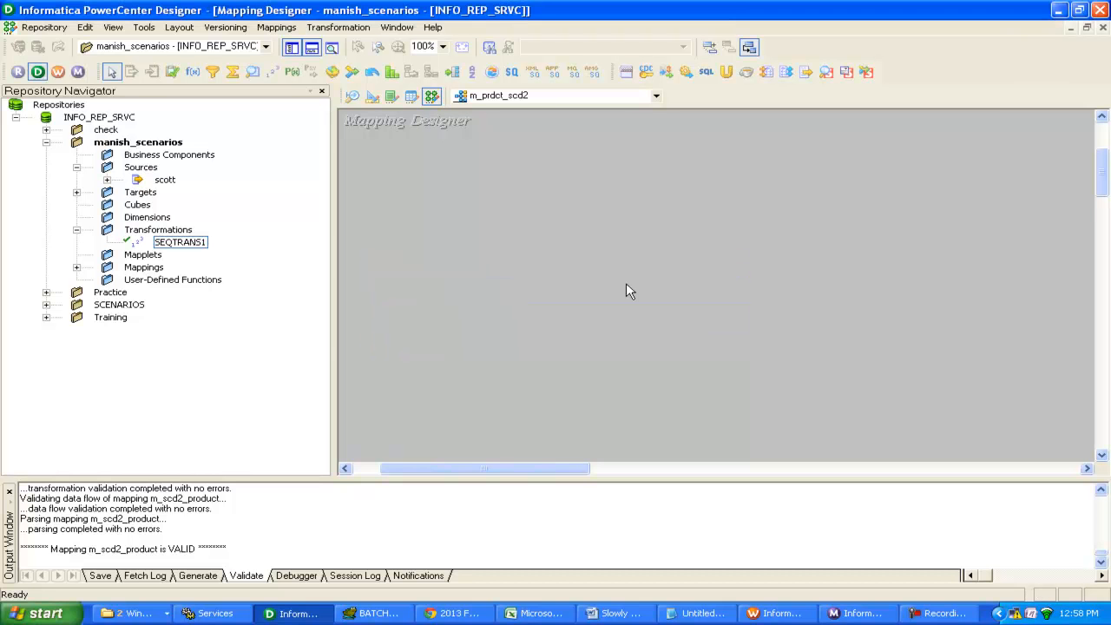
# Add the PRODUCT_SOURCE source from the scott sources to the mapping and hide the Repository Navigator
pyautogui.doubleClick(165, 180)
pyautogui.click(224, 304)
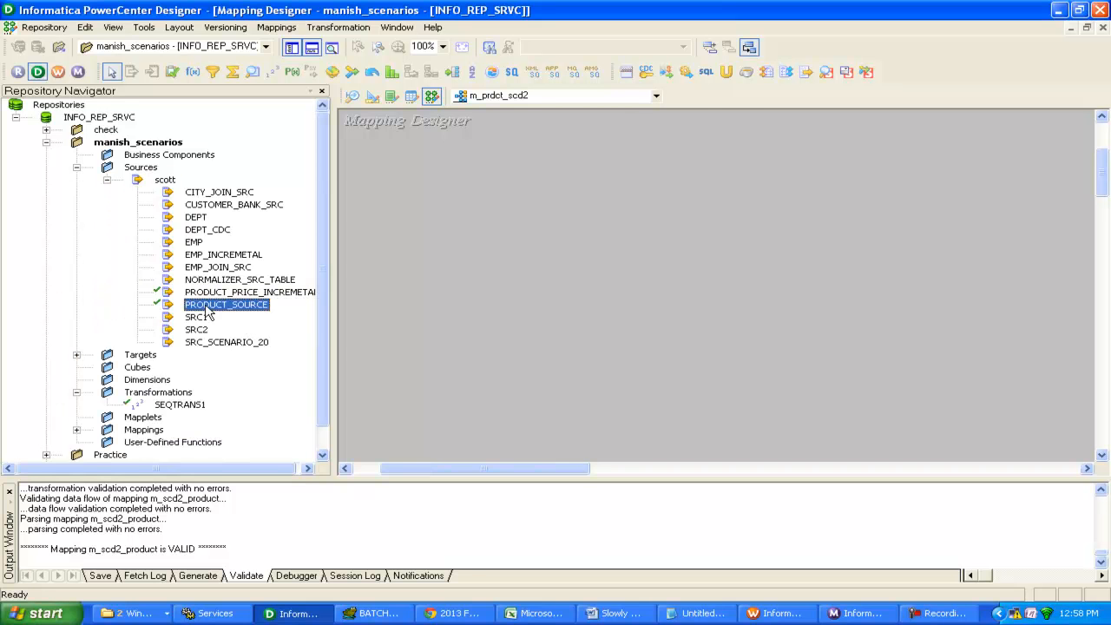
pyautogui.moveTo(208, 311); pyautogui.dragTo(502, 233)
pyautogui.click(322, 91)
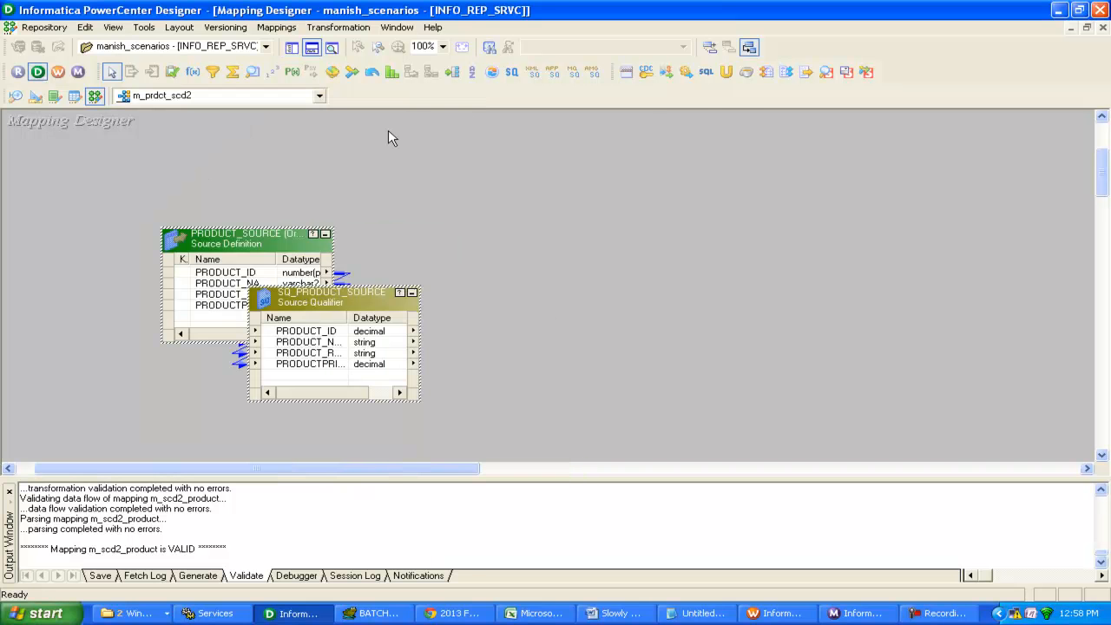
# Arrange the PRODUCT_SOURCE definition and its source qualifier side by side without overlap
pyautogui.moveTo(239, 241); pyautogui.dragTo(151, 231)
pyautogui.moveTo(333, 301); pyautogui.dragTo(420, 230)
pyautogui.moveTo(145, 232); pyautogui.dragTo(99, 223)
pyautogui.moveTo(417, 224); pyautogui.dragTo(332, 224)
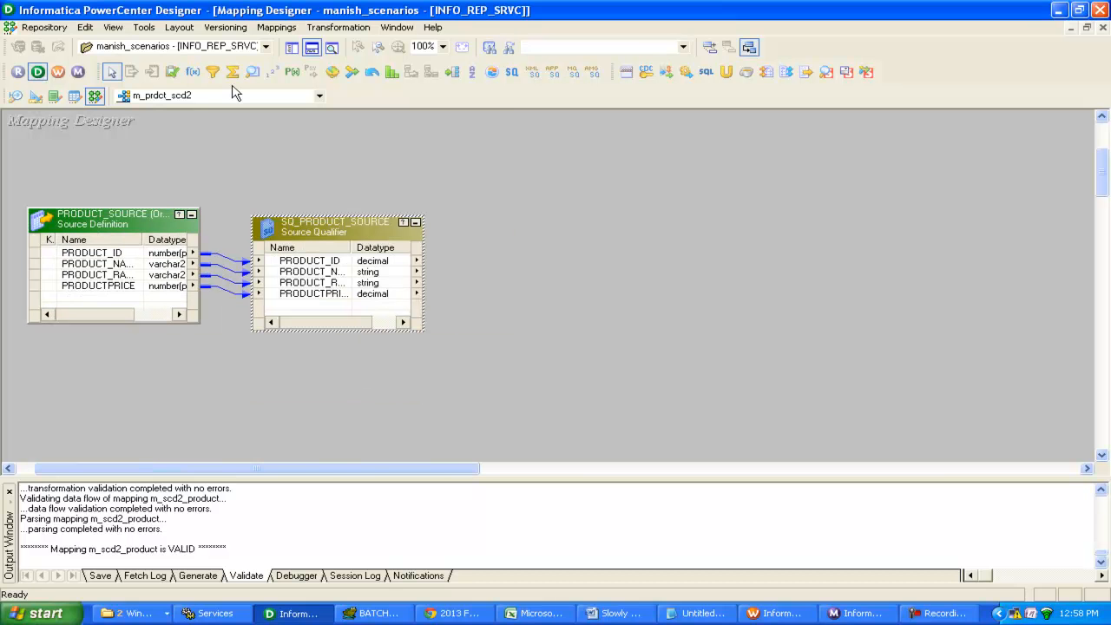
# Add an Expression transformation beside the source qualifier and link all four source qualifier ports to it
pyautogui.click(193, 72)
pyautogui.click(515, 257)
pyautogui.rightClick(318, 263)
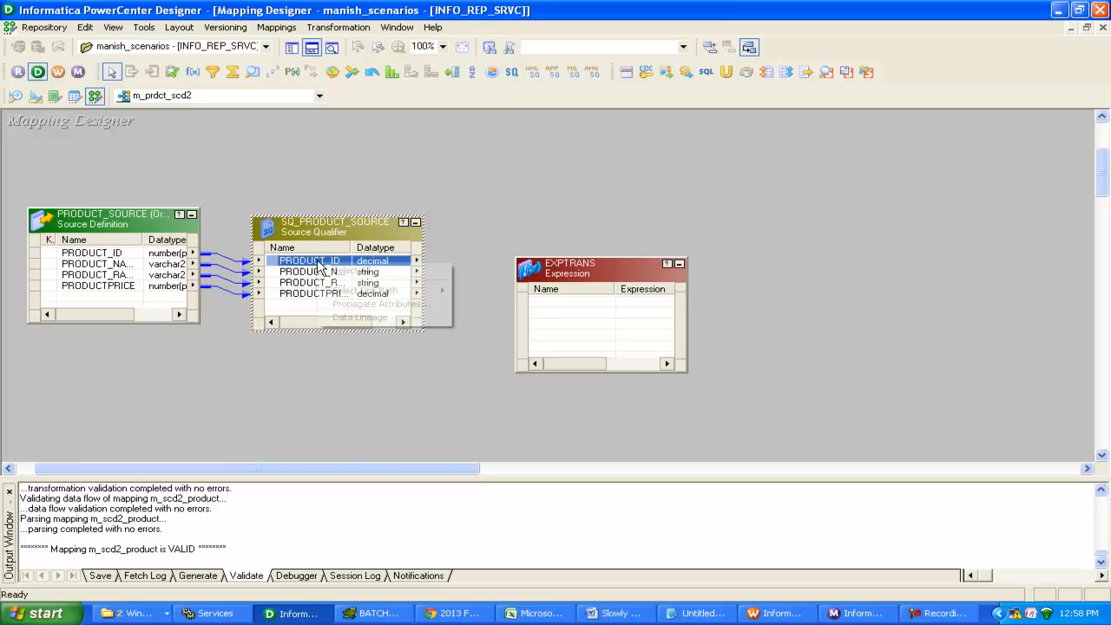
pyautogui.moveTo(317, 265); pyautogui.dragTo(573, 317)
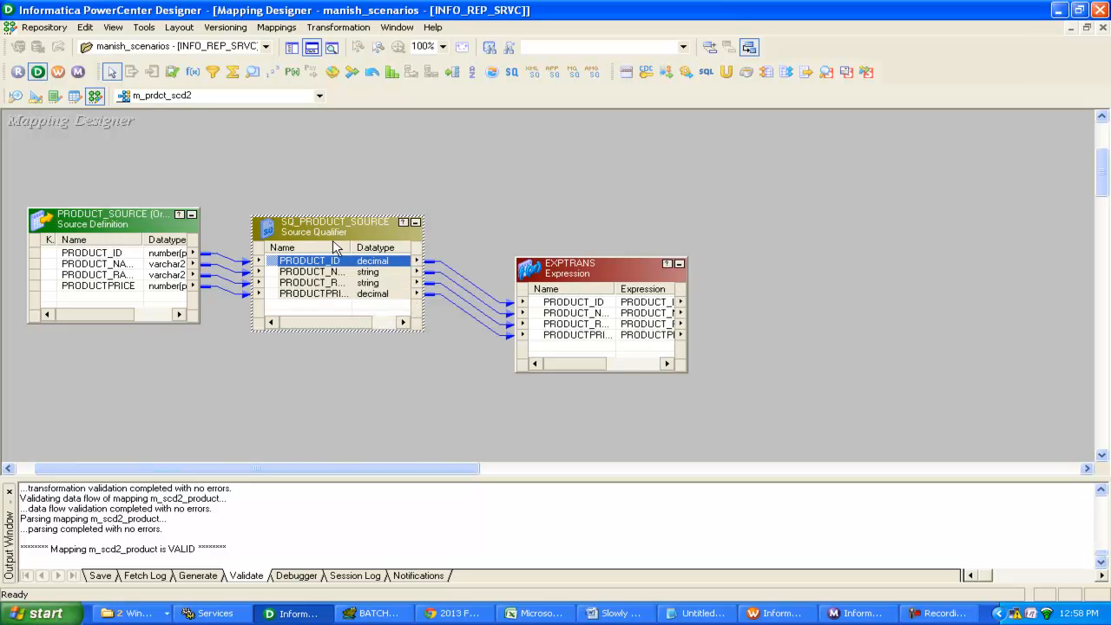
# Move the source qualifier below the source definition and bring the Expression transformation closer to them
pyautogui.moveTo(611, 275); pyautogui.dragTo(579, 257)
pyautogui.moveTo(337, 229); pyautogui.dragTo(93, 335)
pyautogui.moveTo(566, 252); pyautogui.dragTo(407, 268)
pyautogui.click(751, 257)
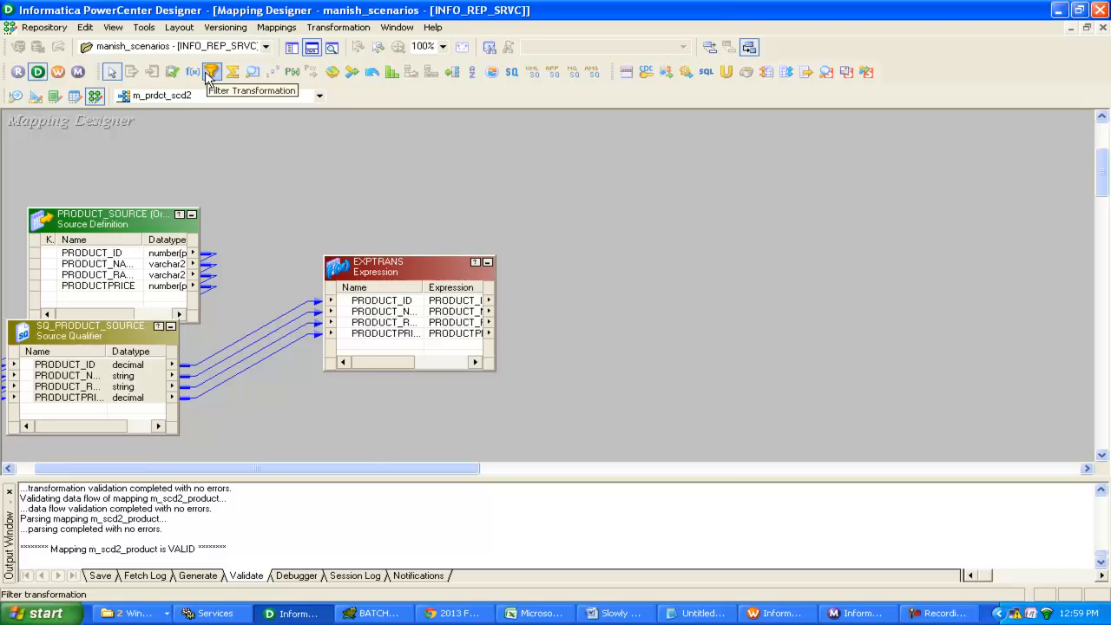
# Add a Lookup transformation to the mapping that uses the target table PRODUCT_SOURCE_SCD2 as its lookup table
pyautogui.click(252, 73)
pyautogui.click(598, 214)
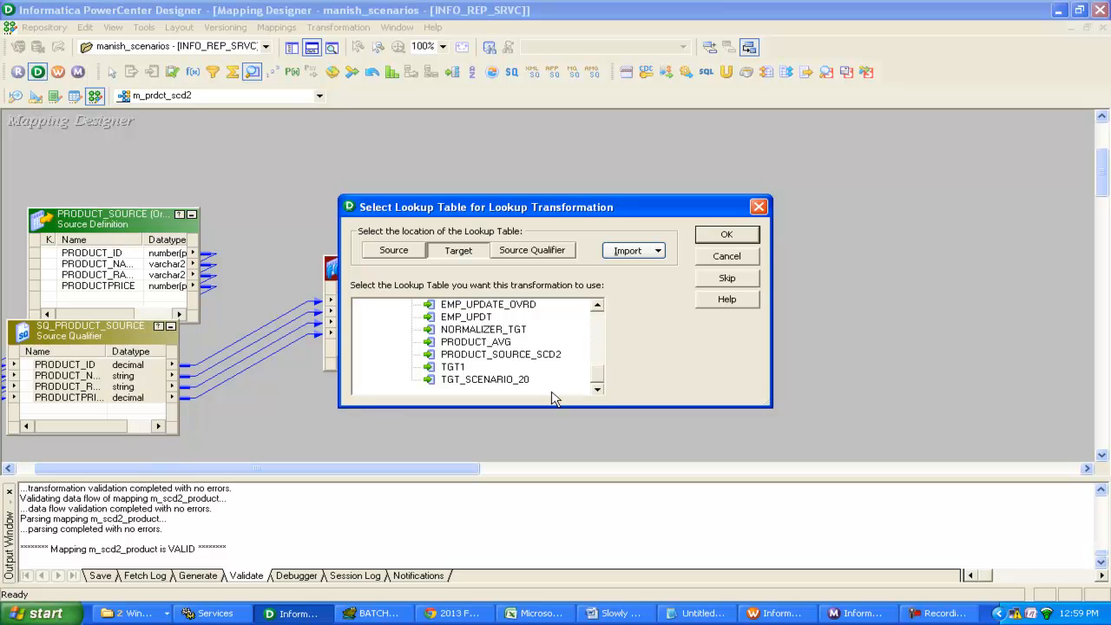
pyautogui.click(513, 354)
pyautogui.click(724, 238)
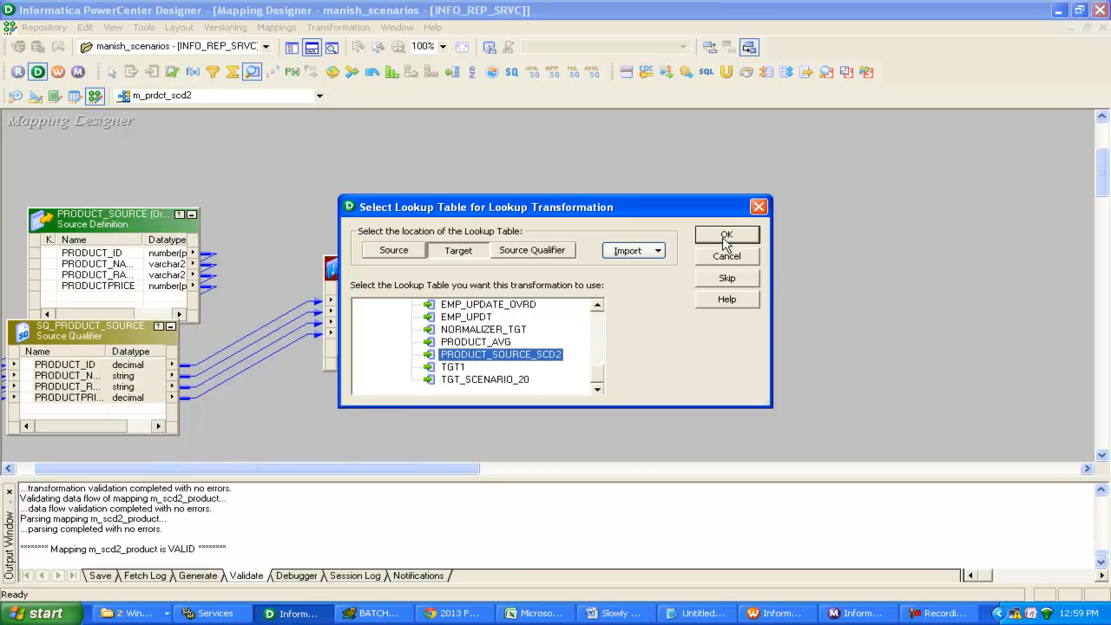
# Confirm PRODUCT_SOURCE_SCD2 as the lookup table and place the Lookup transformation above and to the right of the Expression transformation
pyautogui.click(726, 240)
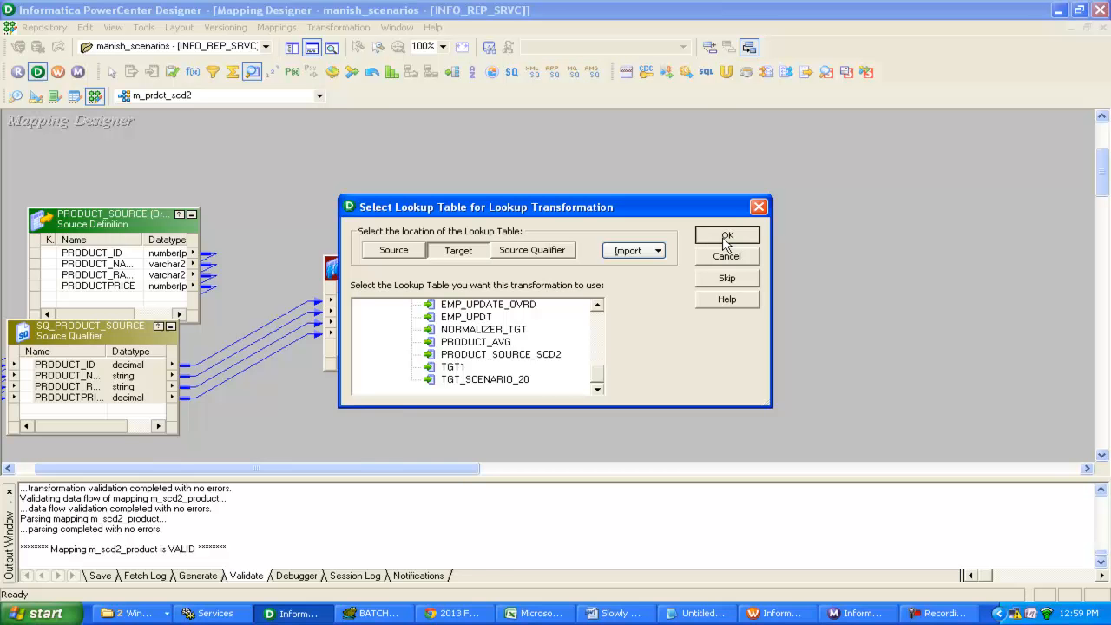
pyautogui.moveTo(691, 233); pyautogui.dragTo(684, 199)
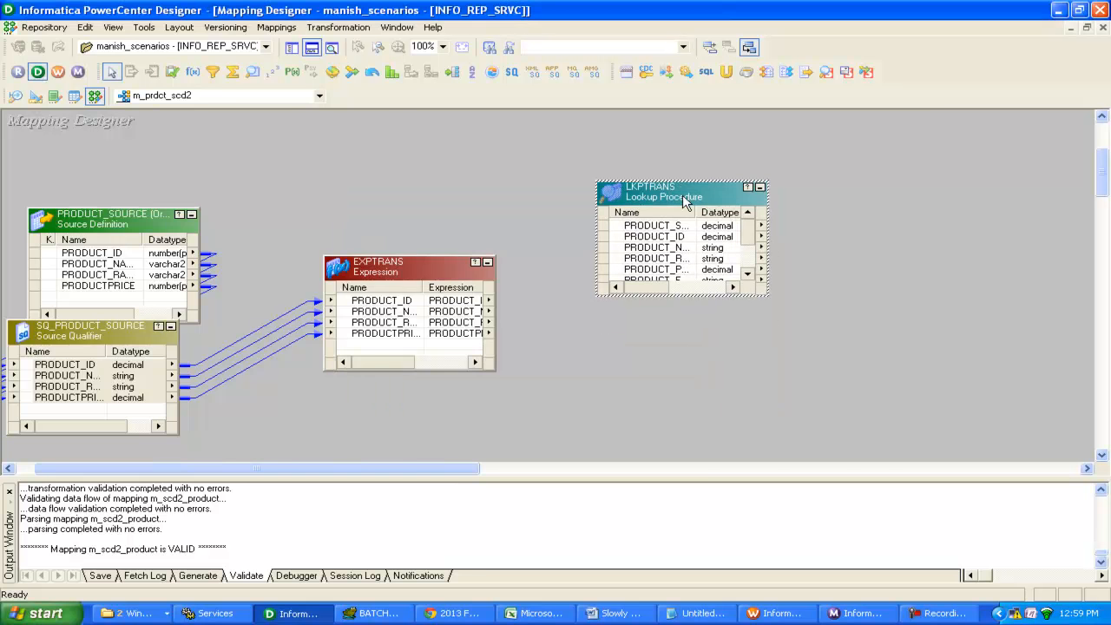
# Remove the PRODUCT_FLAG, END_DATE and START_DATE ports from the Lookup transformation
pyautogui.doubleClick(684, 200)
pyautogui.click(234, 99)
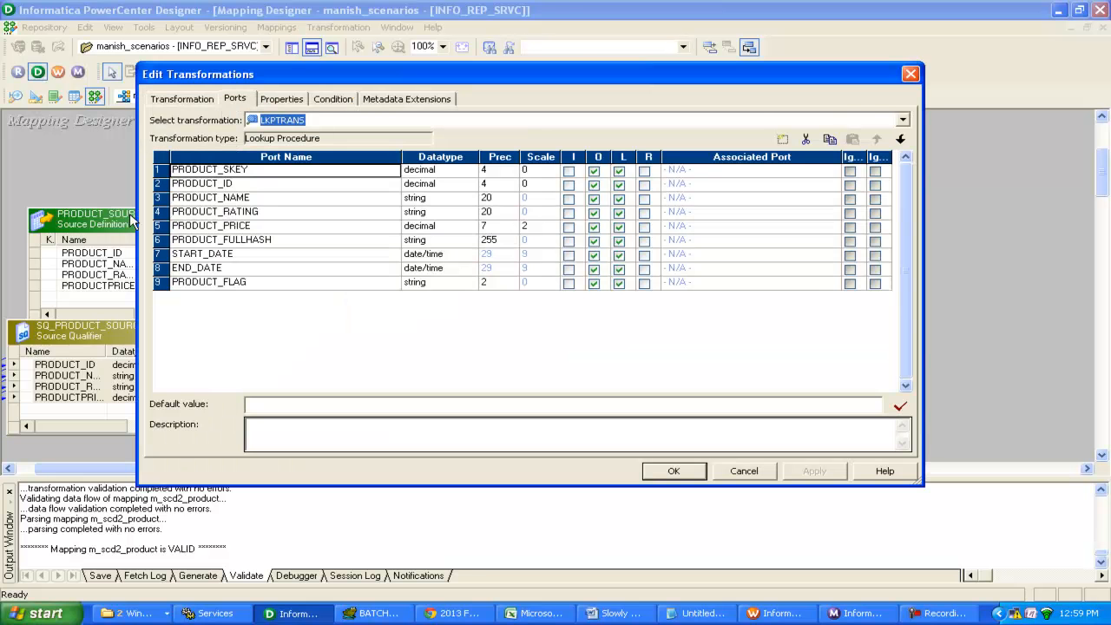
pyautogui.click(157, 283)
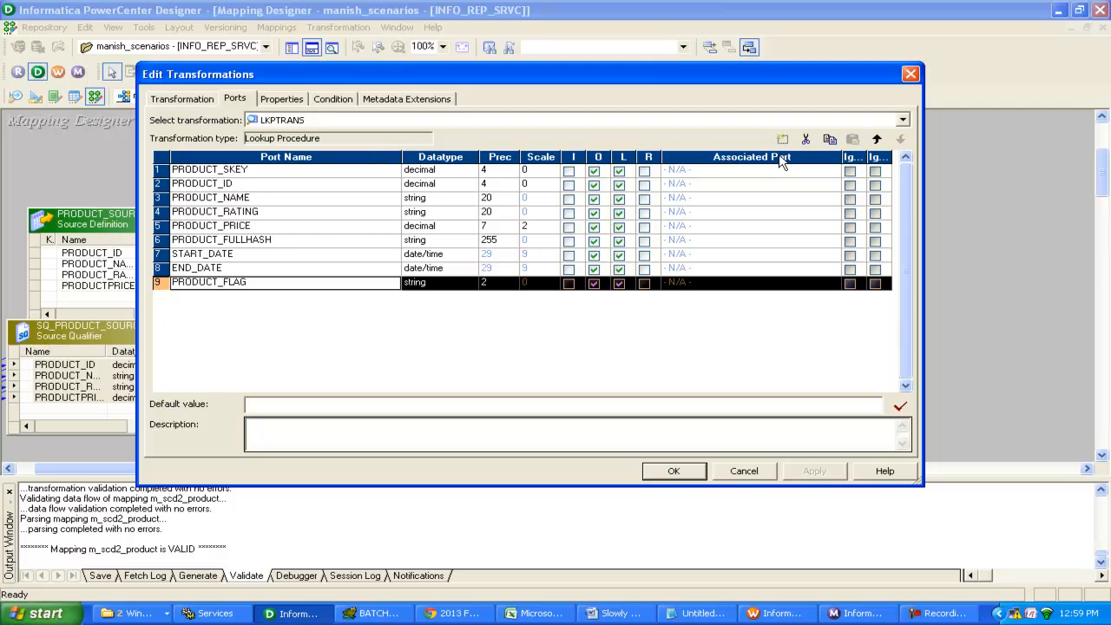
pyautogui.click(806, 139)
pyautogui.click(159, 270)
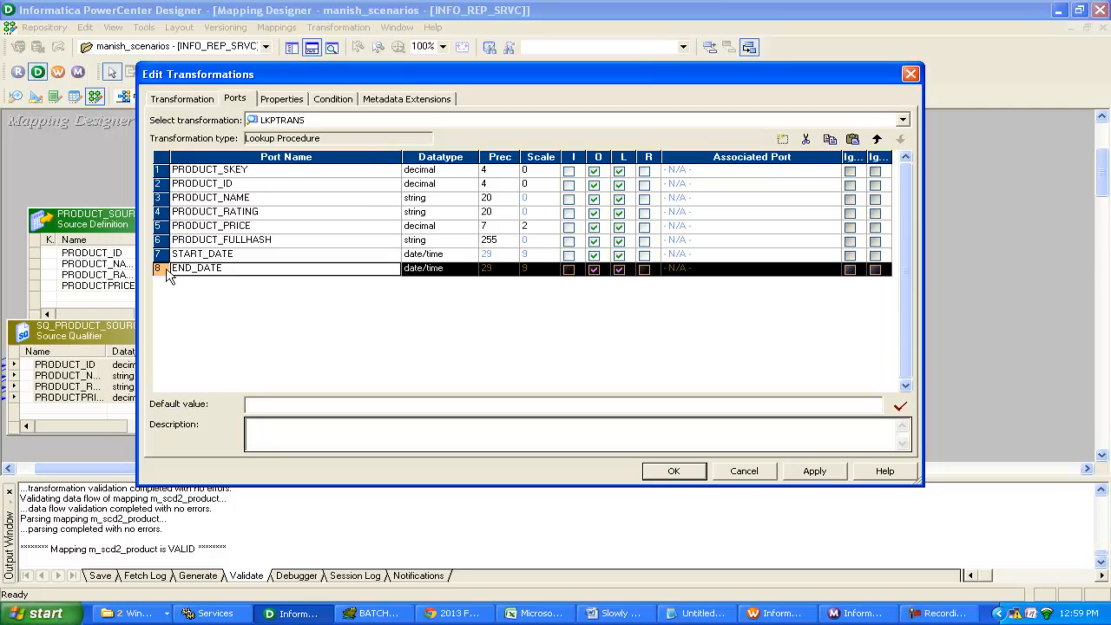
pyautogui.click(805, 140)
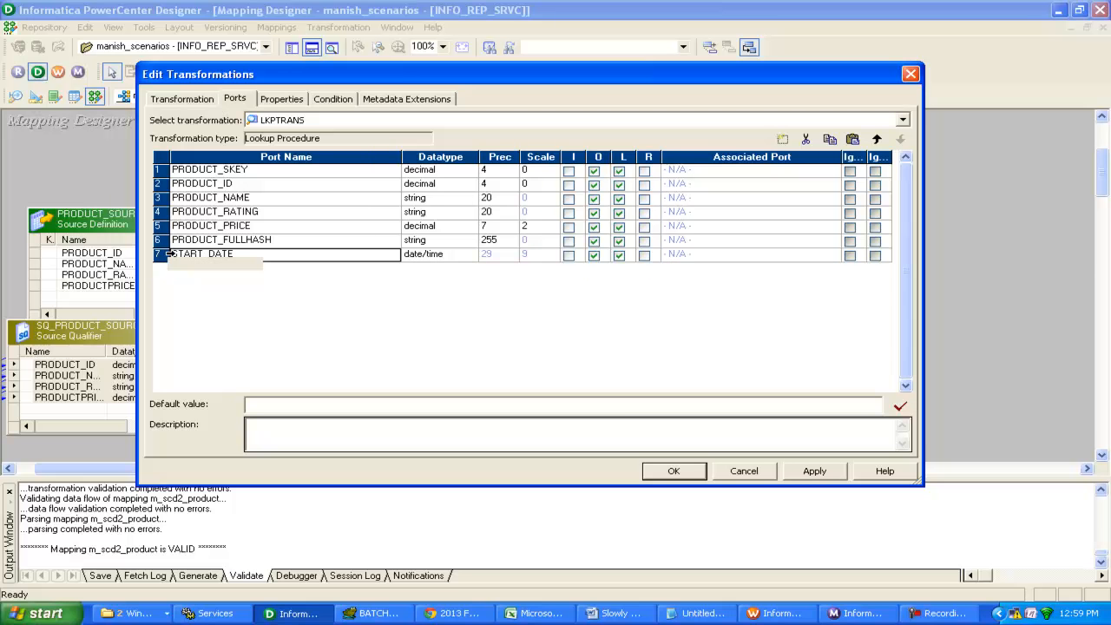
pyautogui.click(165, 253)
pyautogui.click(806, 140)
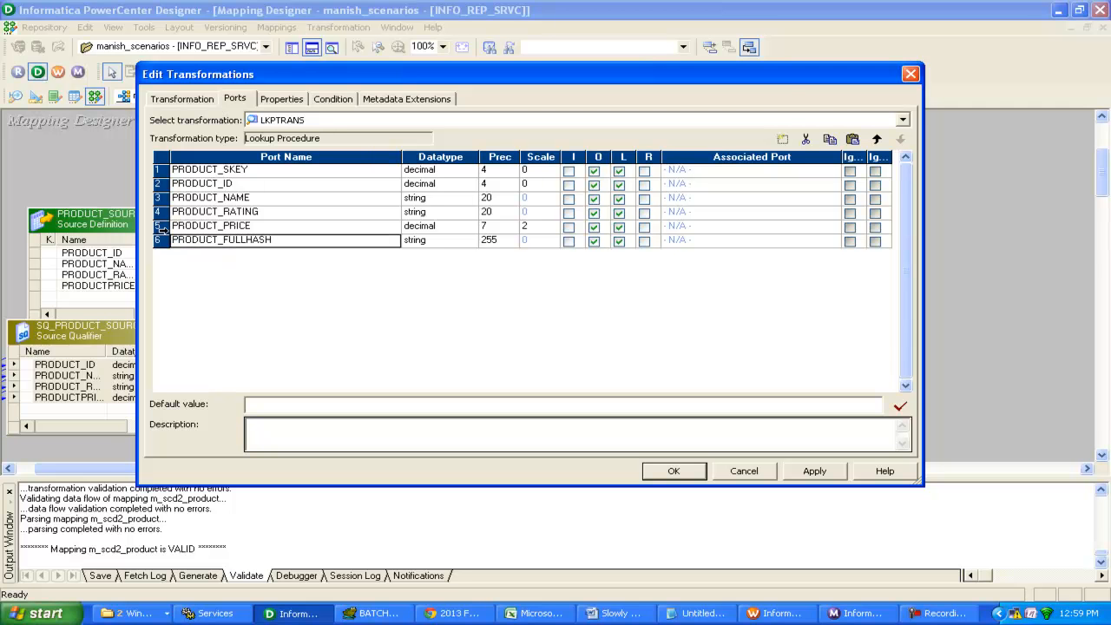
# Remove the PRODUCT_PRICE, PRODUCT_RATING and PRODUCT_NAME ports from the Lookup transformation and save it despite the missing lookup condition
pyautogui.click(161, 228)
pyautogui.click(805, 140)
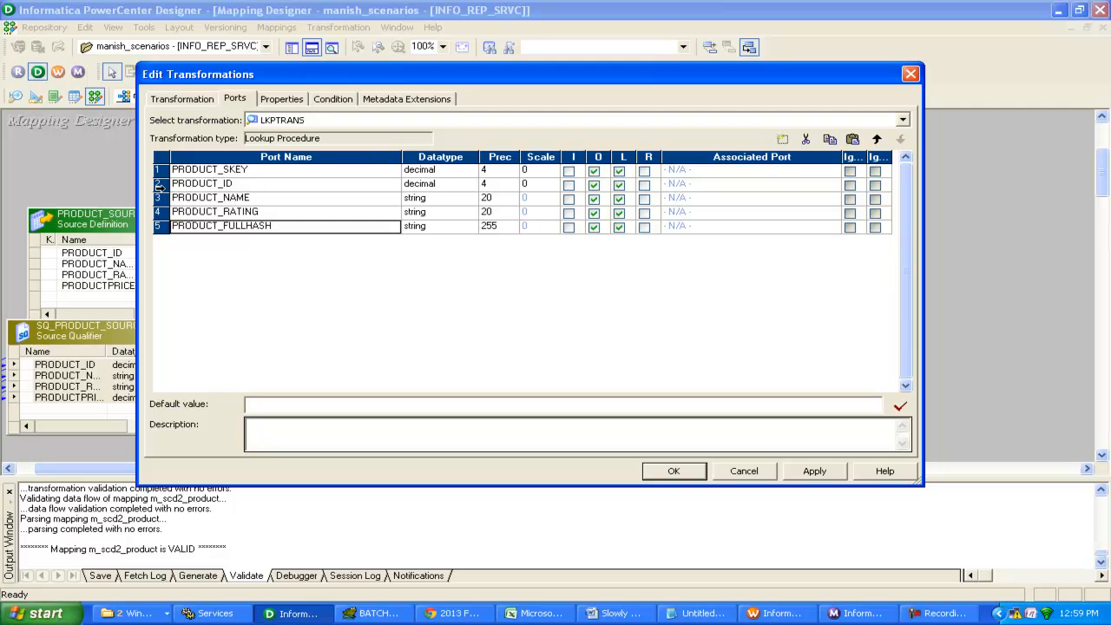
pyautogui.click(237, 214)
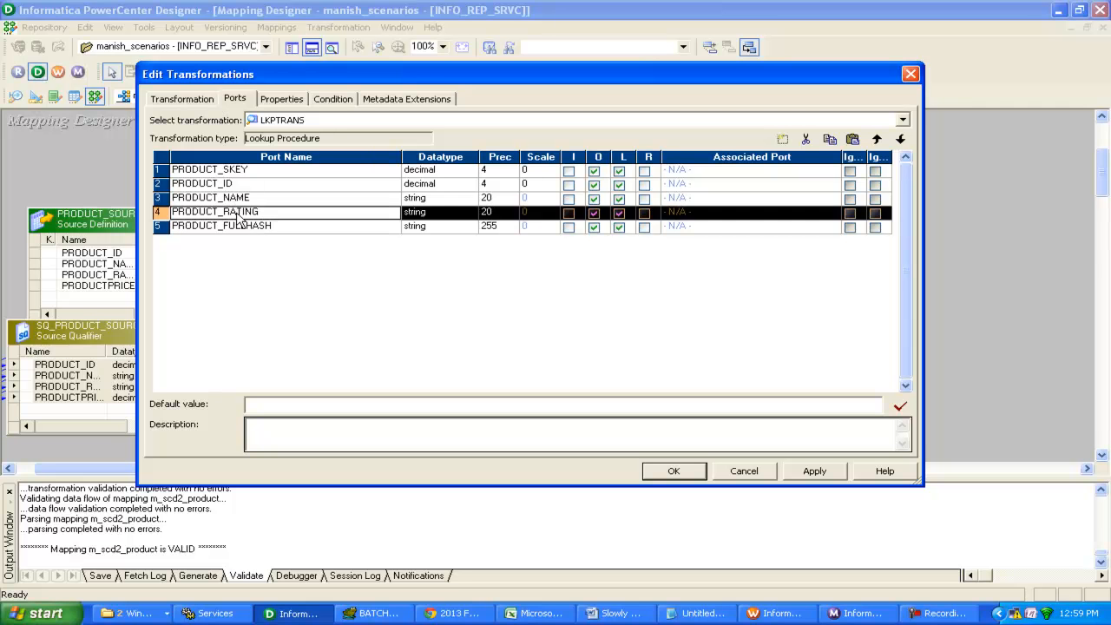
pyautogui.press('Delete')
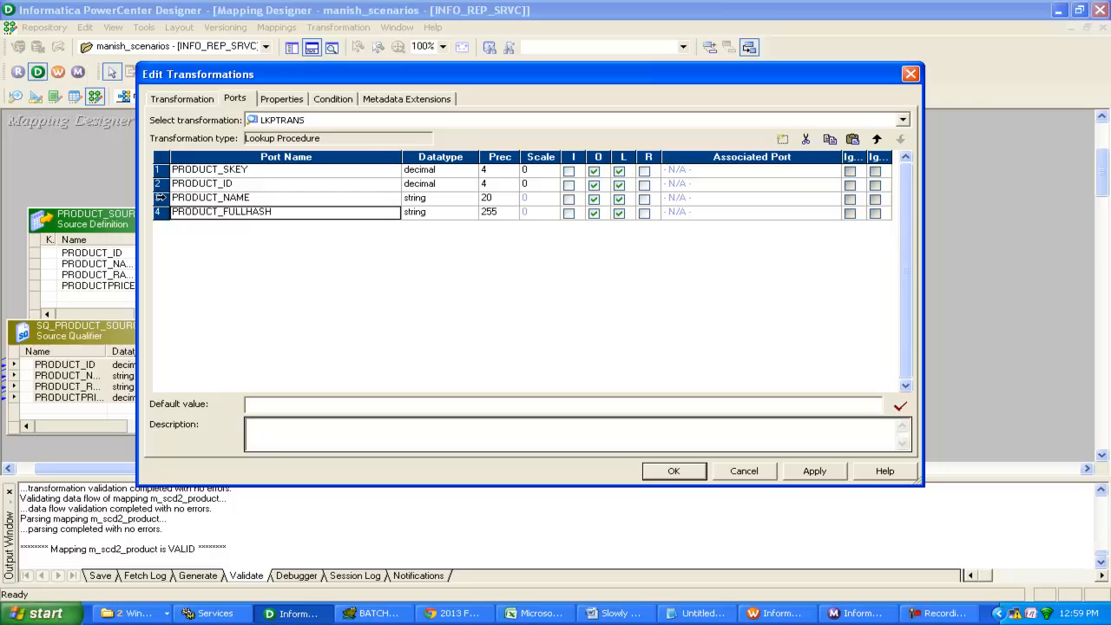
pyautogui.click(161, 198)
pyautogui.click(806, 140)
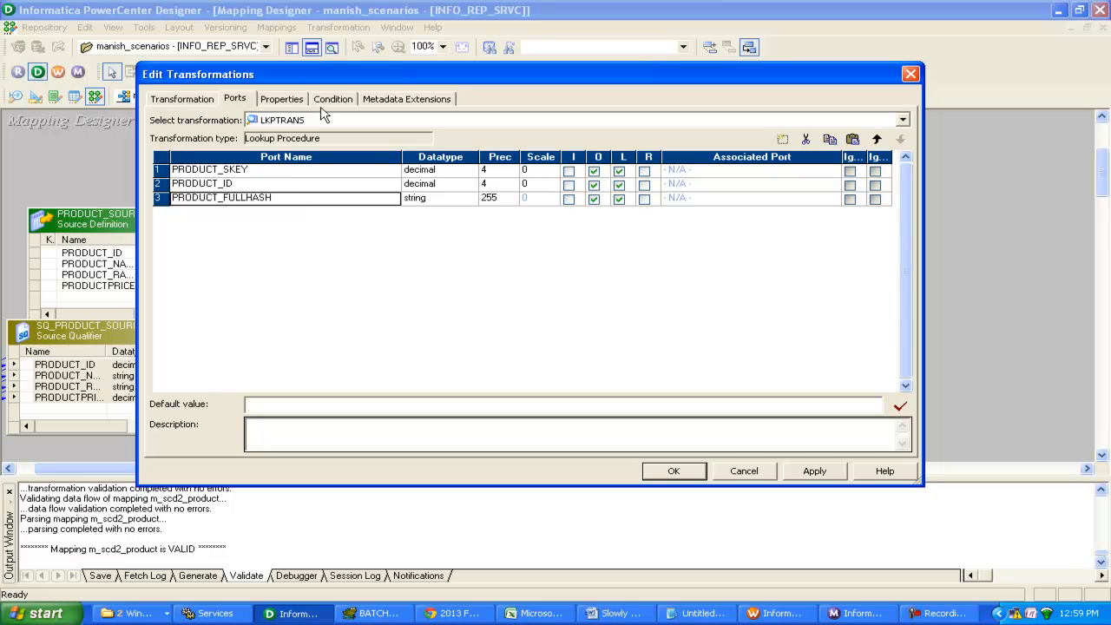
pyautogui.click(818, 476)
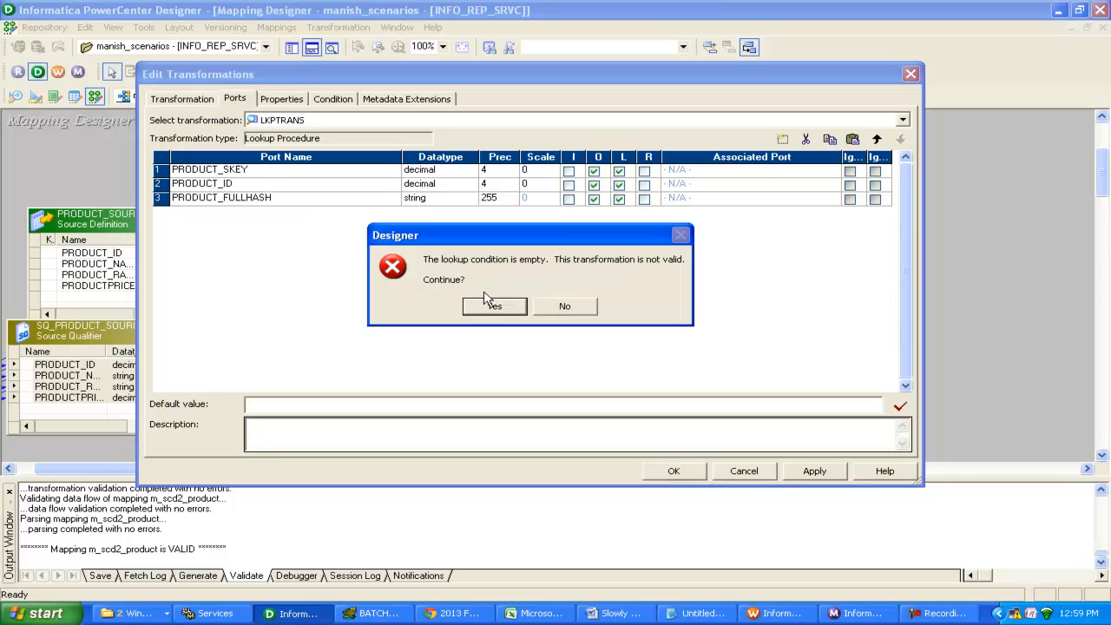
pyautogui.click(489, 303)
pyautogui.click(675, 471)
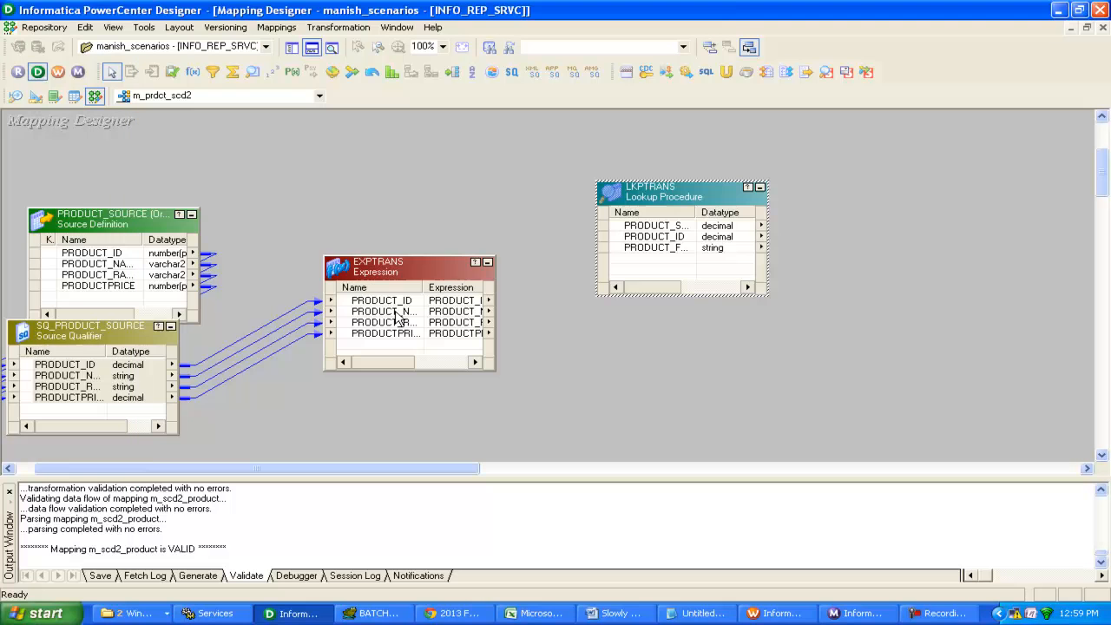
# Link PRODUCT_ID from the Expression transformation to the Lookup and rename the resulting input port as in_PRODUCT_ID
pyautogui.click(407, 303)
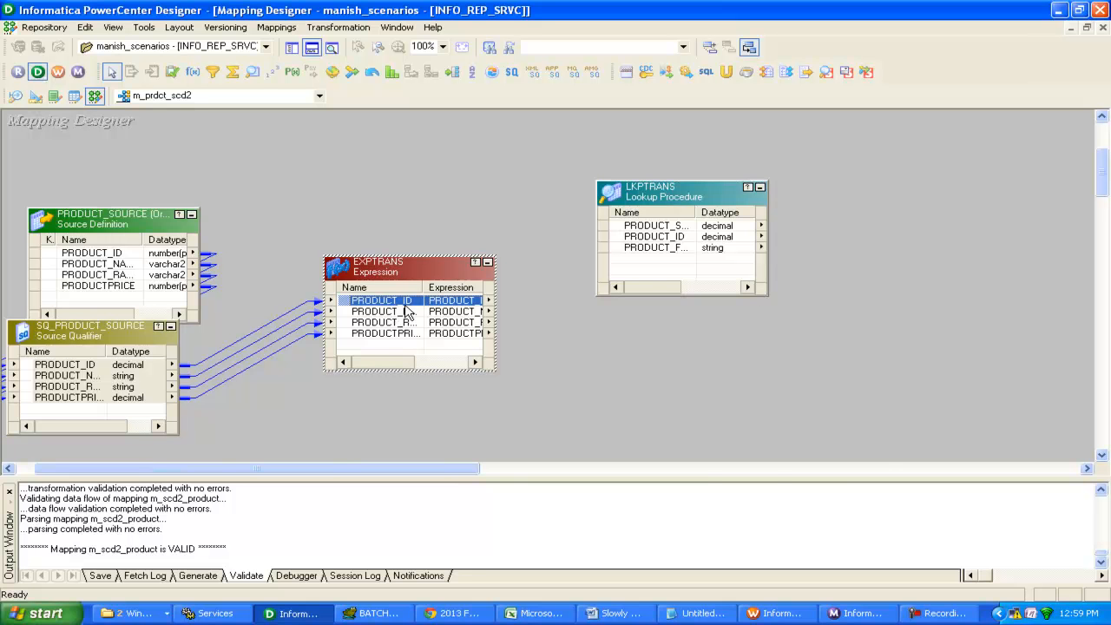
pyautogui.moveTo(408, 311); pyautogui.dragTo(698, 201)
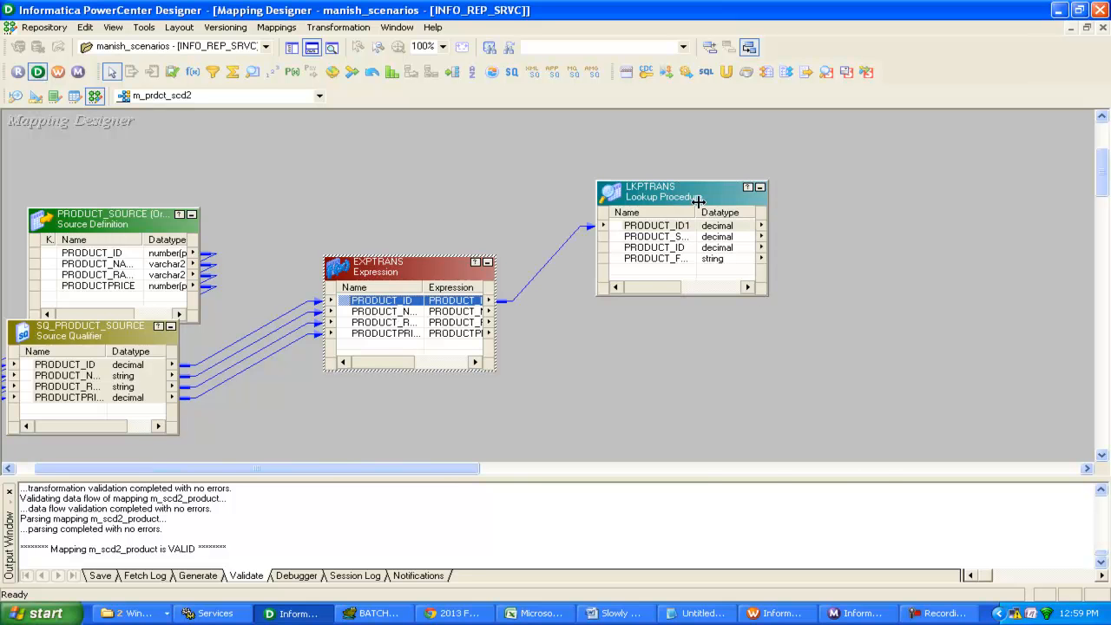
pyautogui.doubleClick(698, 201)
pyautogui.click(242, 104)
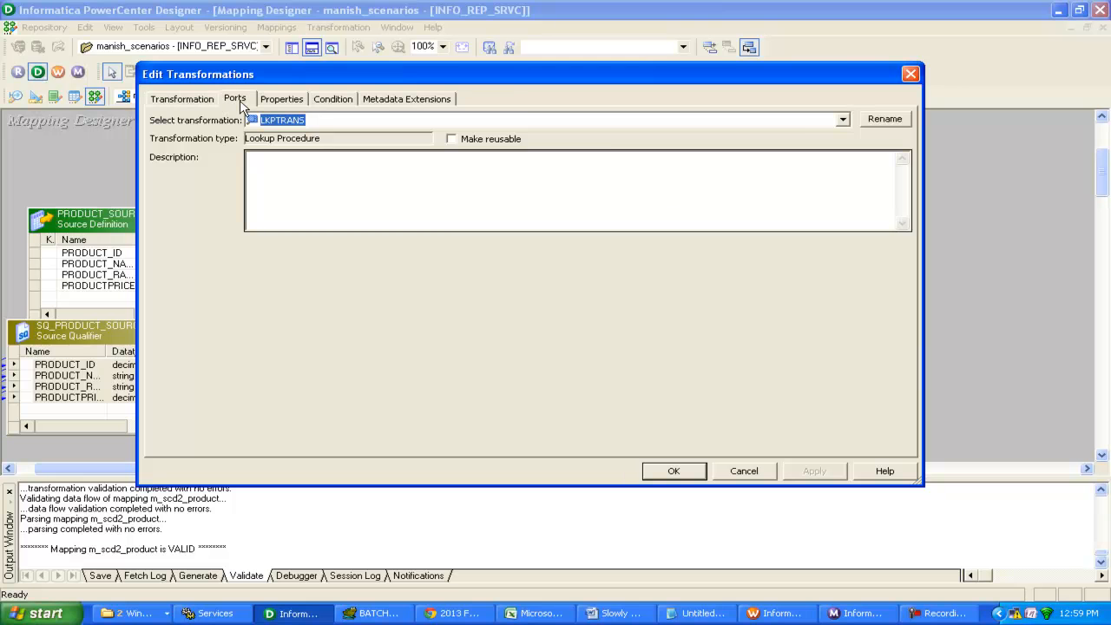
pyautogui.click(175, 172)
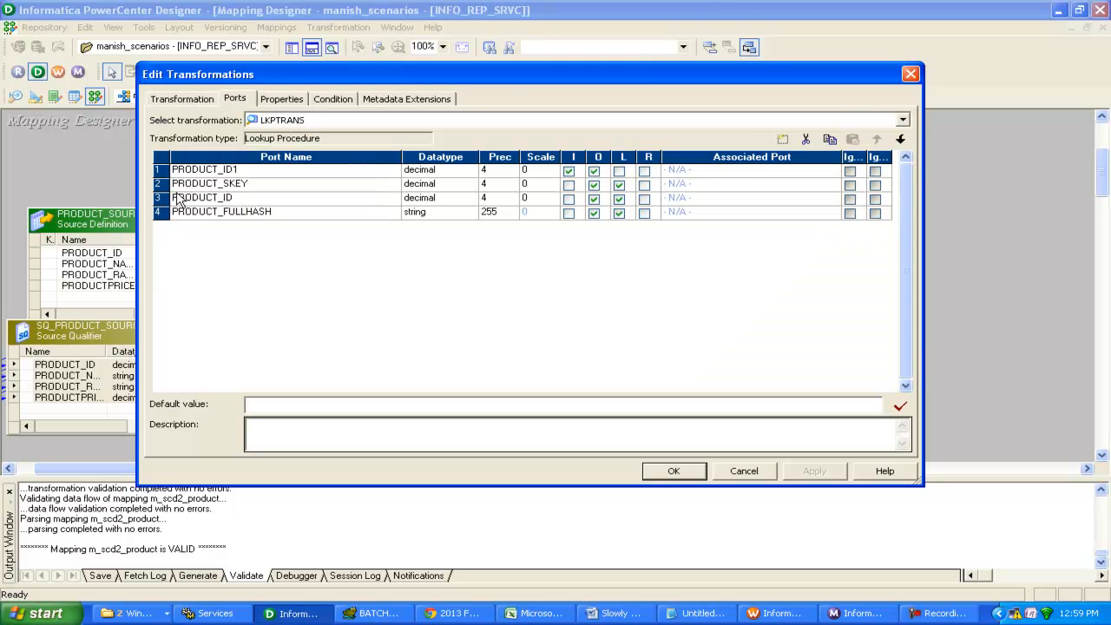
pyautogui.write('in_')
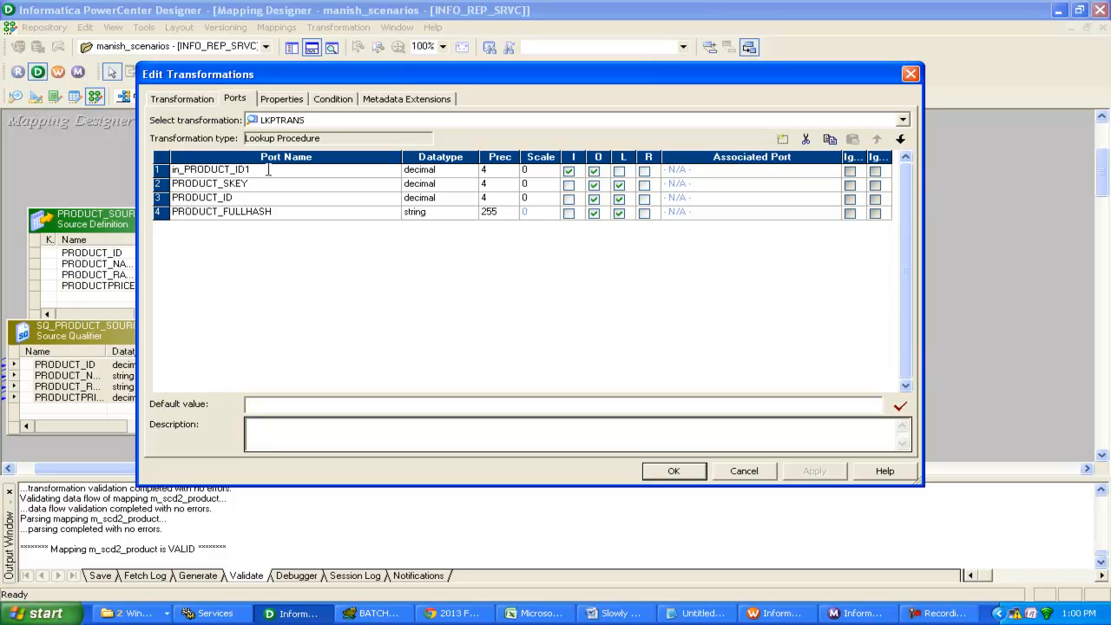
pyautogui.press('BackSpace')
# Add the lookup condition PRODUCT_ID = in_PRODUCT_ID and save the Lookup transformation
pyautogui.click(337, 101)
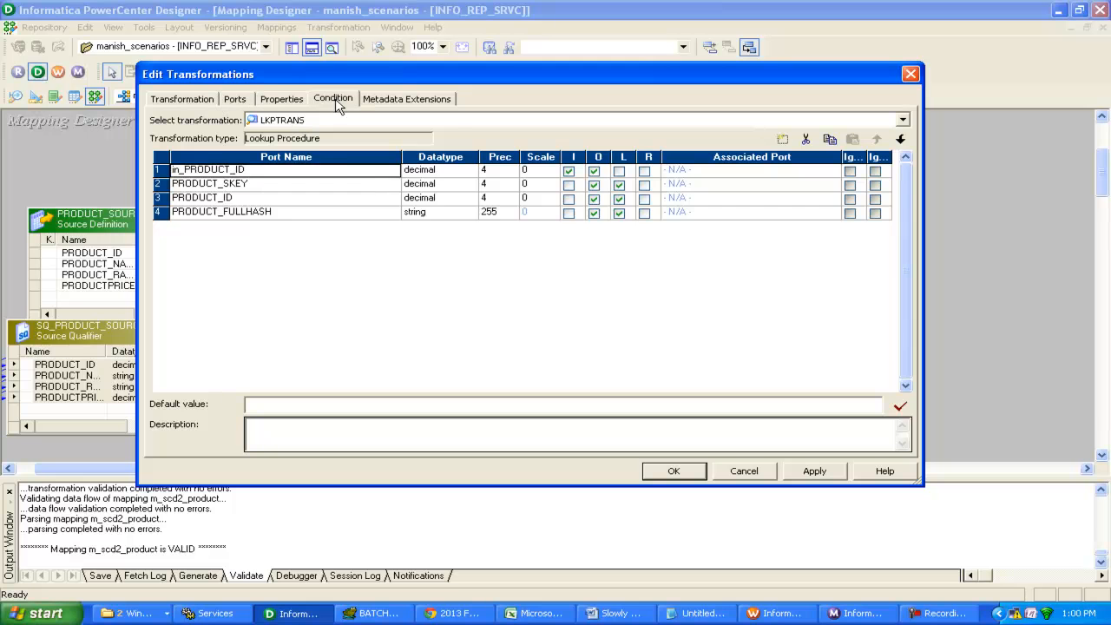
pyautogui.click(784, 139)
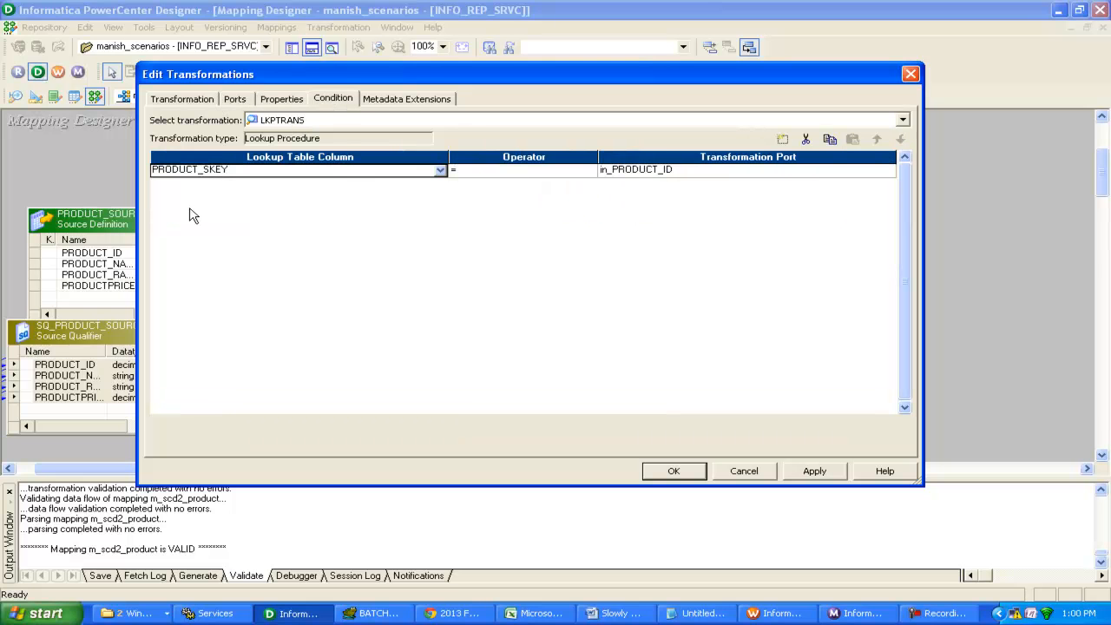
pyautogui.click(200, 171)
pyautogui.click(207, 195)
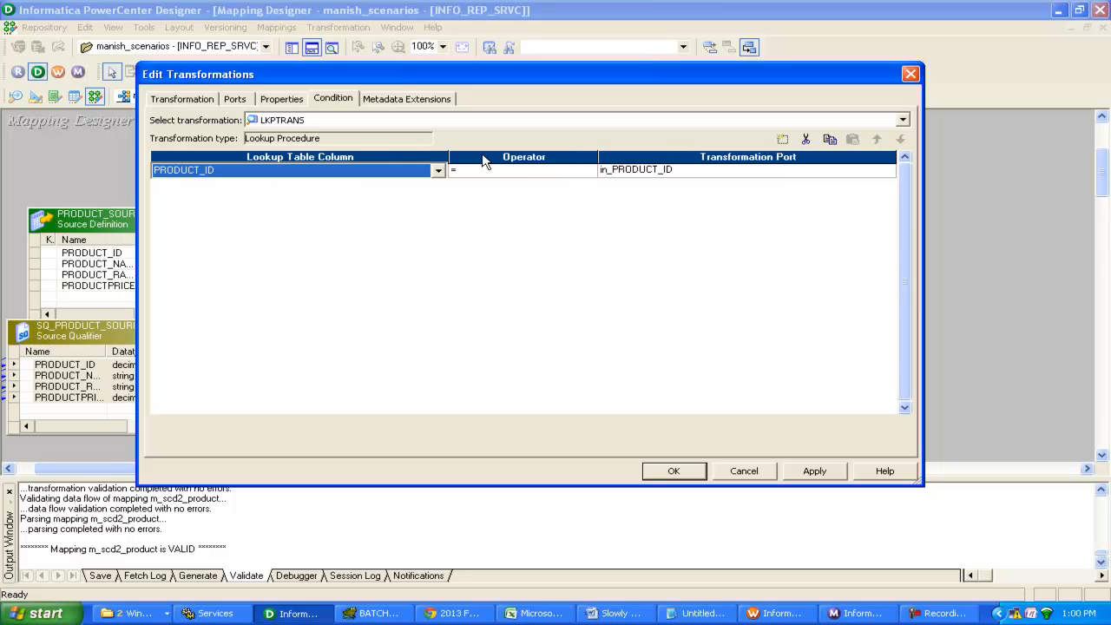
pyautogui.click(814, 476)
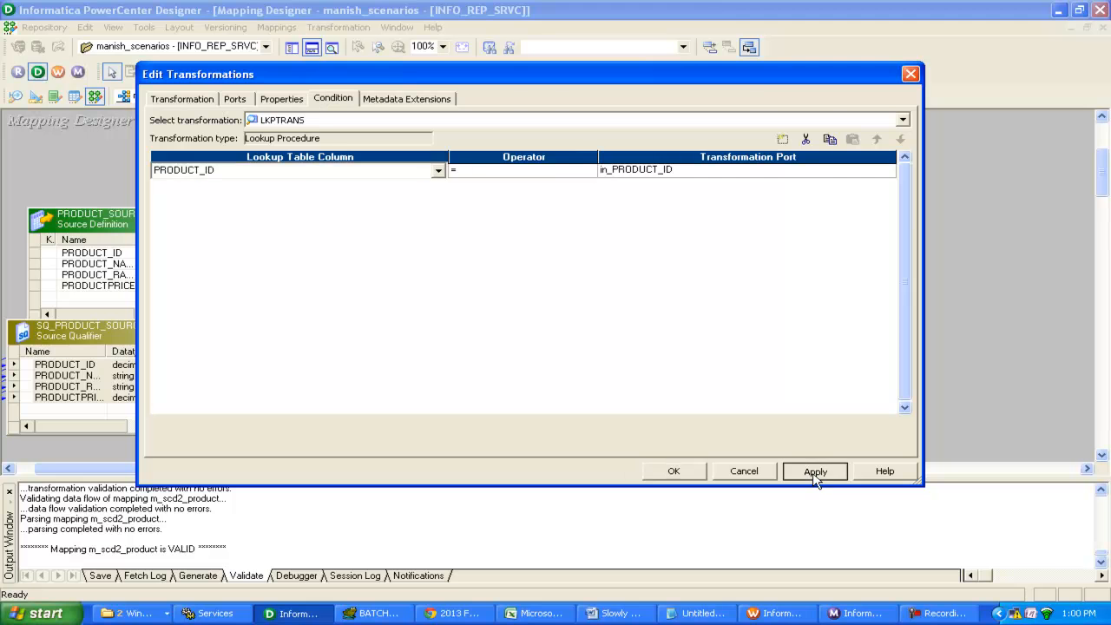
pyautogui.click(655, 472)
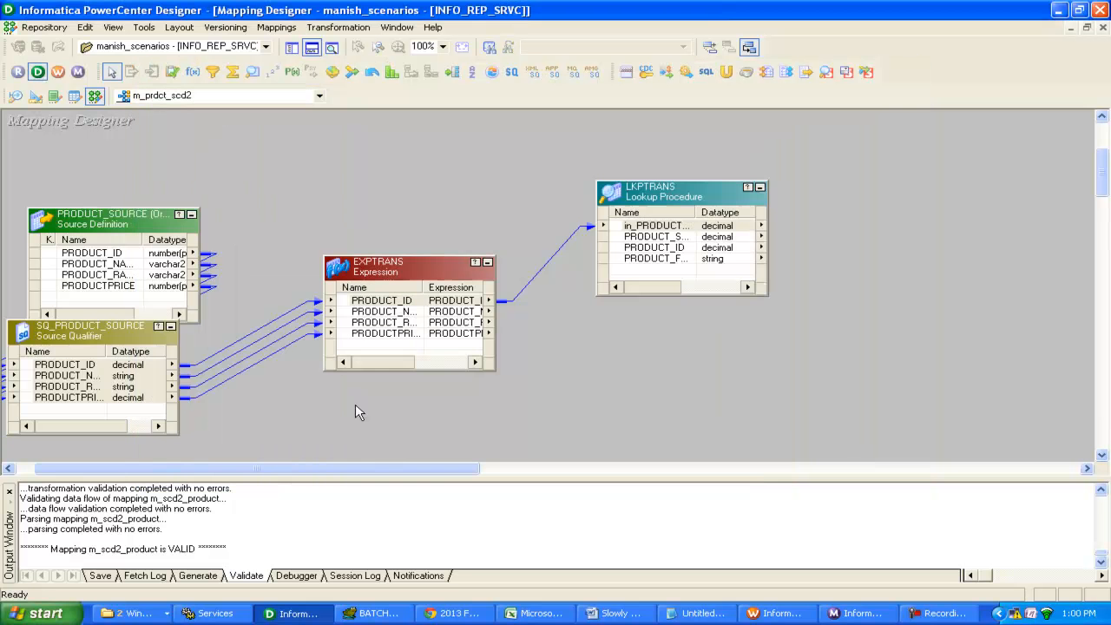
# Add a second Expression transformation beyond the Lookup and link all four ports of the first Expression to it
pyautogui.moveTo(230, 469); pyautogui.dragTo(364, 474)
pyautogui.moveTo(374, 201); pyautogui.dragTo(341, 184)
pyautogui.click(192, 71)
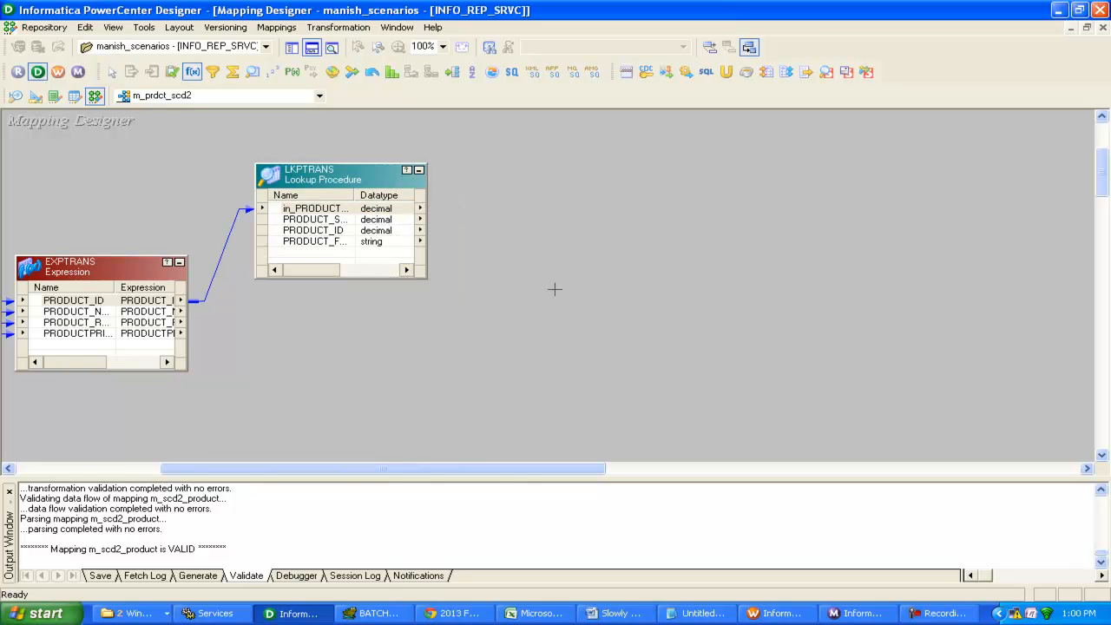
pyautogui.click(511, 276)
pyautogui.click(45, 299)
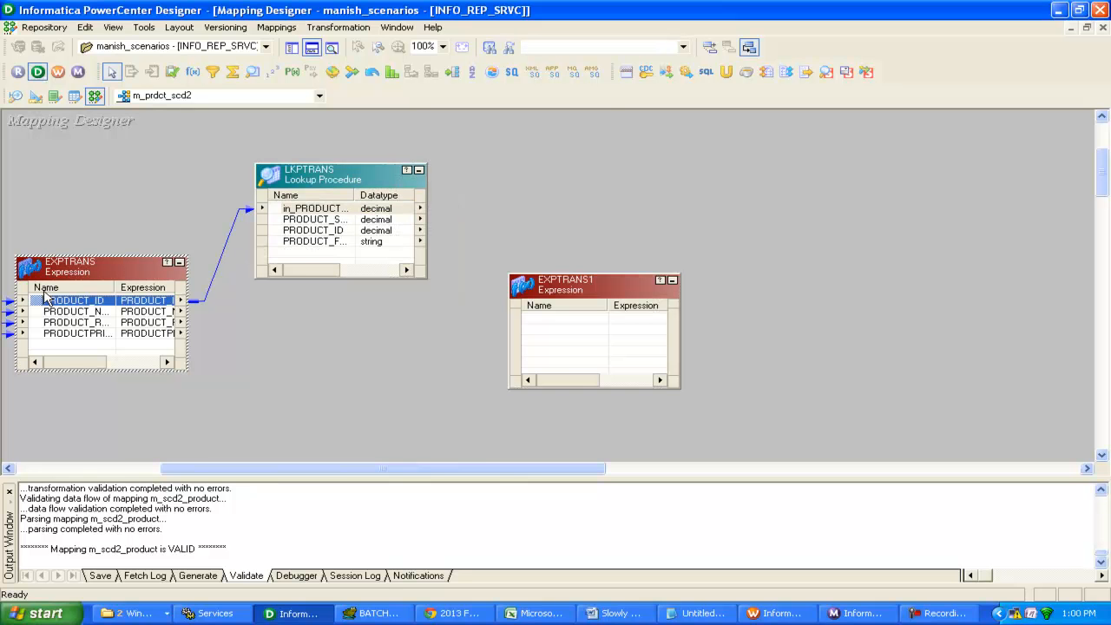
pyautogui.rightClick(48, 302)
pyautogui.click(84, 311)
pyautogui.moveTo(83, 317); pyautogui.dragTo(583, 356)
# Link PRODUCT_SKEY and PRODUCT_FULLHASH from the Lookup to the second Expression, and enlarge that Expression to show all its ports
pyautogui.click(298, 221)
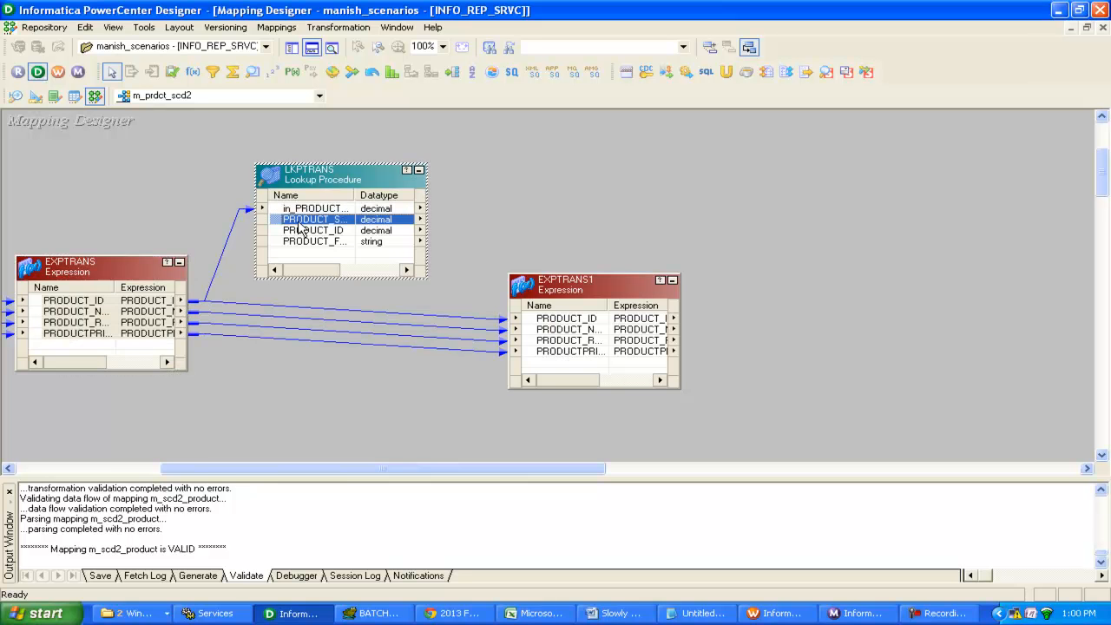
pyautogui.moveTo(313, 228); pyautogui.dragTo(566, 368)
pyautogui.click(329, 231)
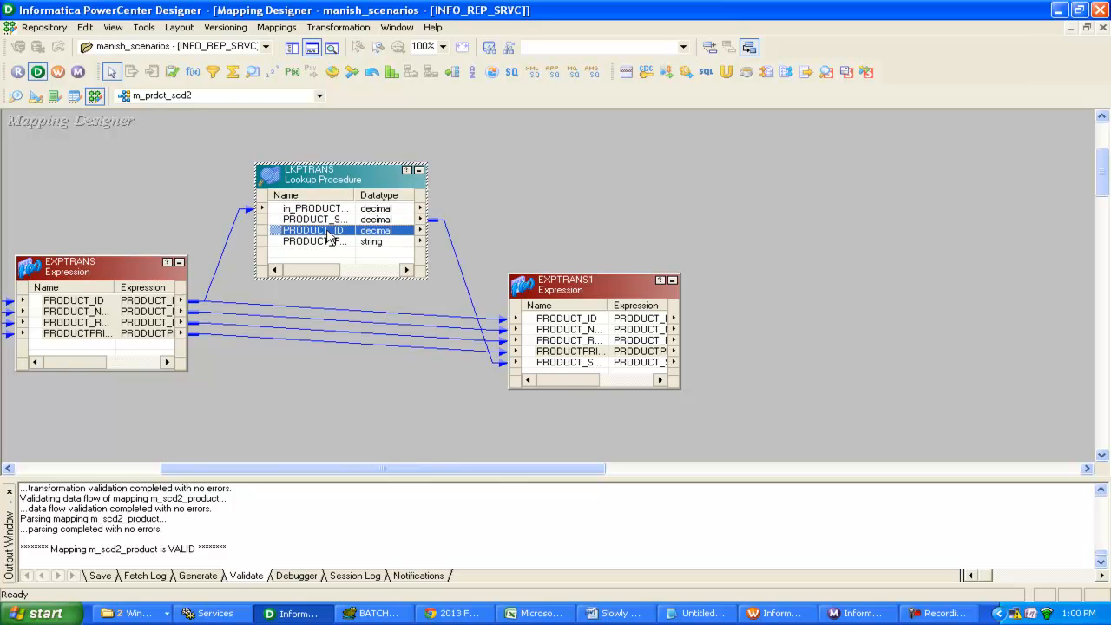
pyautogui.click(318, 243)
pyautogui.moveTo(318, 249); pyautogui.dragTo(597, 212)
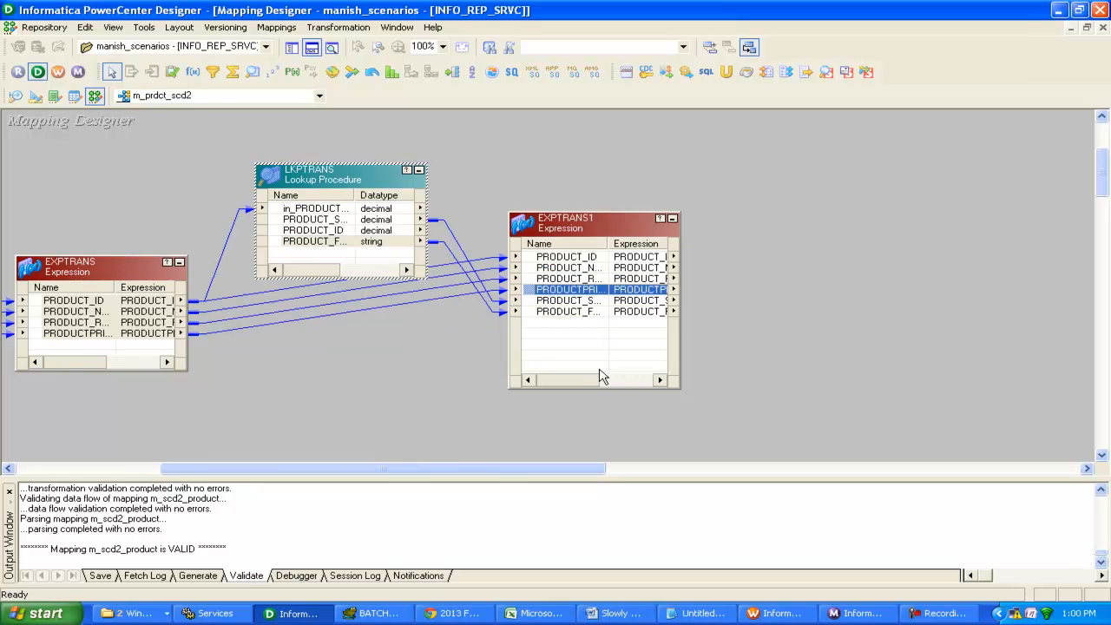
# Add a port named v_new_fullhash after PRODUCT_FULLHASH in the second Expression transformation
pyautogui.click(573, 225)
pyautogui.doubleClick(573, 226)
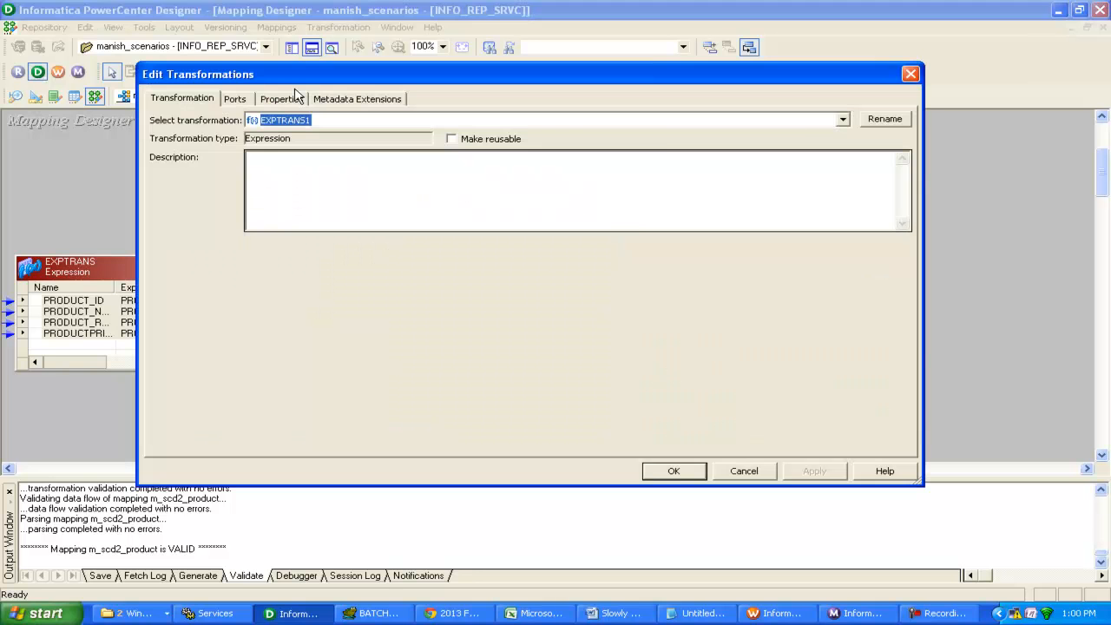
pyautogui.click(235, 98)
pyautogui.click(161, 241)
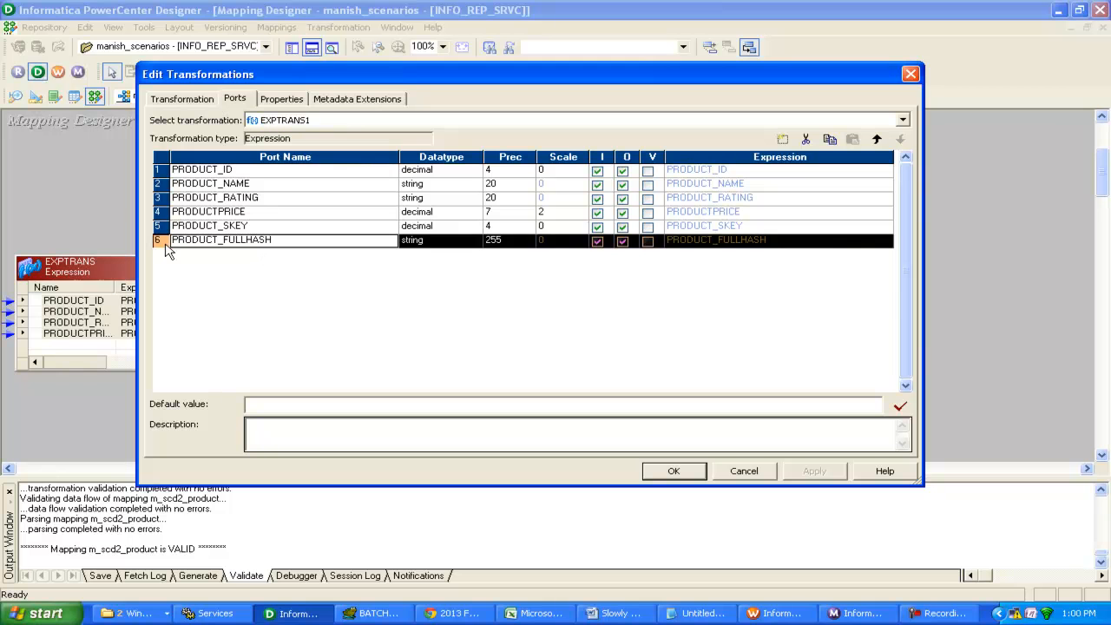
pyautogui.click(782, 138)
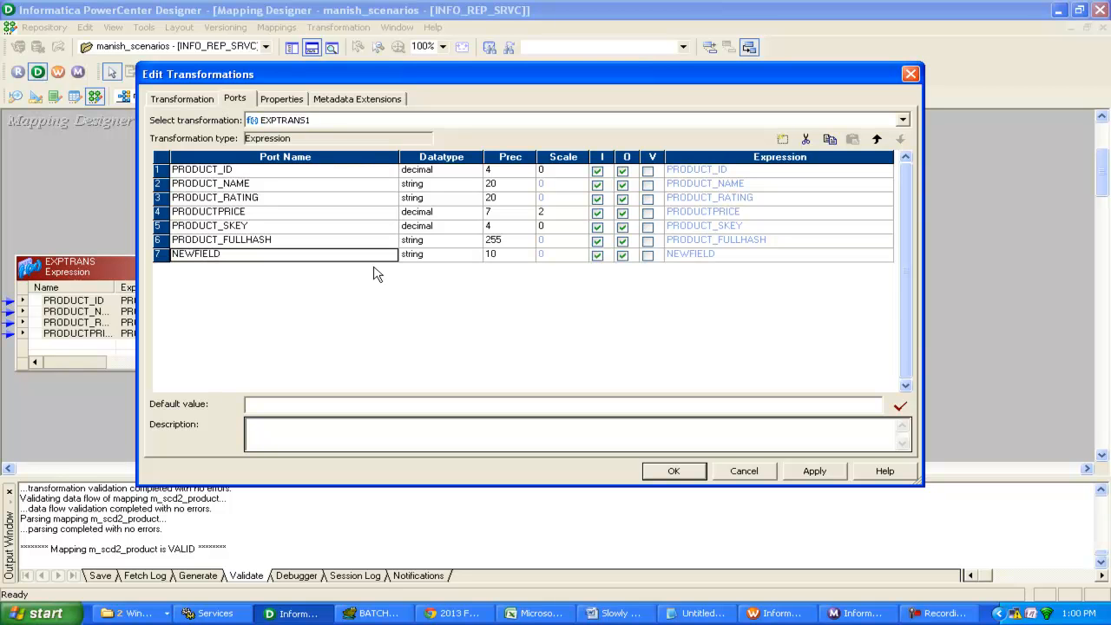
pyautogui.click(204, 253)
pyautogui.doubleClick(204, 253)
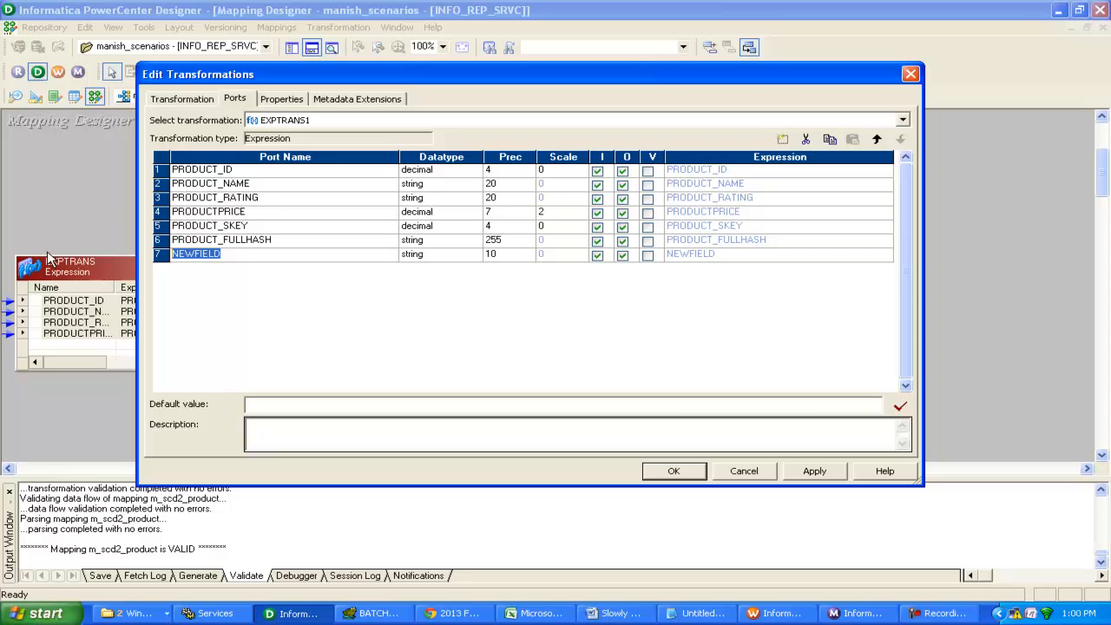
pyautogui.write('v_new_fullhash')
# Set the precision of v_new_fullhash to 255 and make it a variable port
pyautogui.click(501, 261)
pyautogui.moveTo(501, 260); pyautogui.dragTo(408, 252)
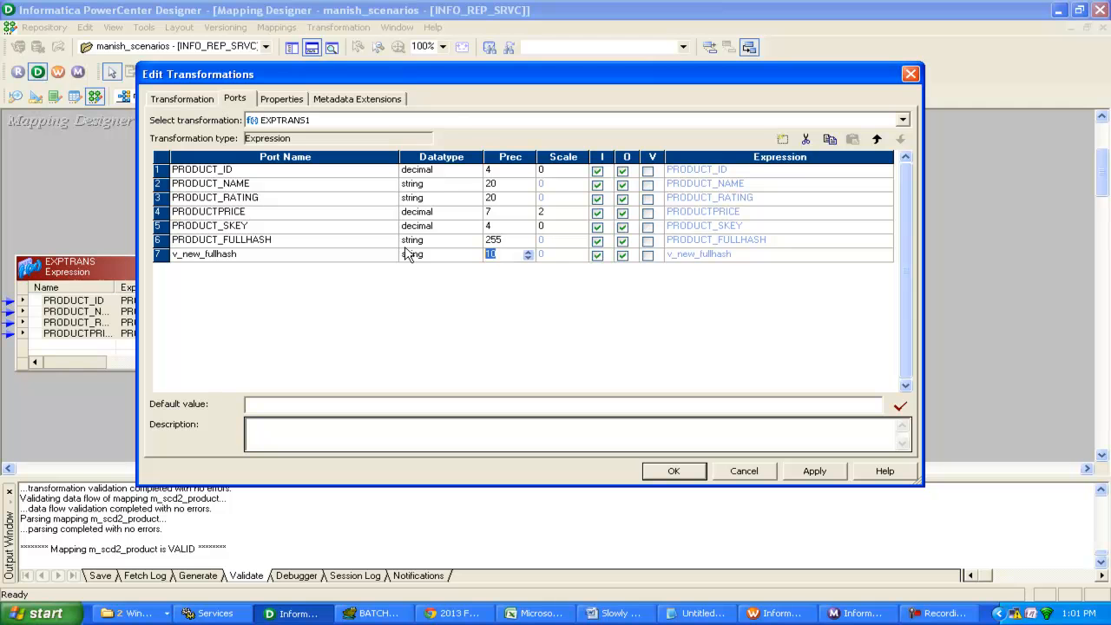
pyautogui.write('255')
pyautogui.click(648, 255)
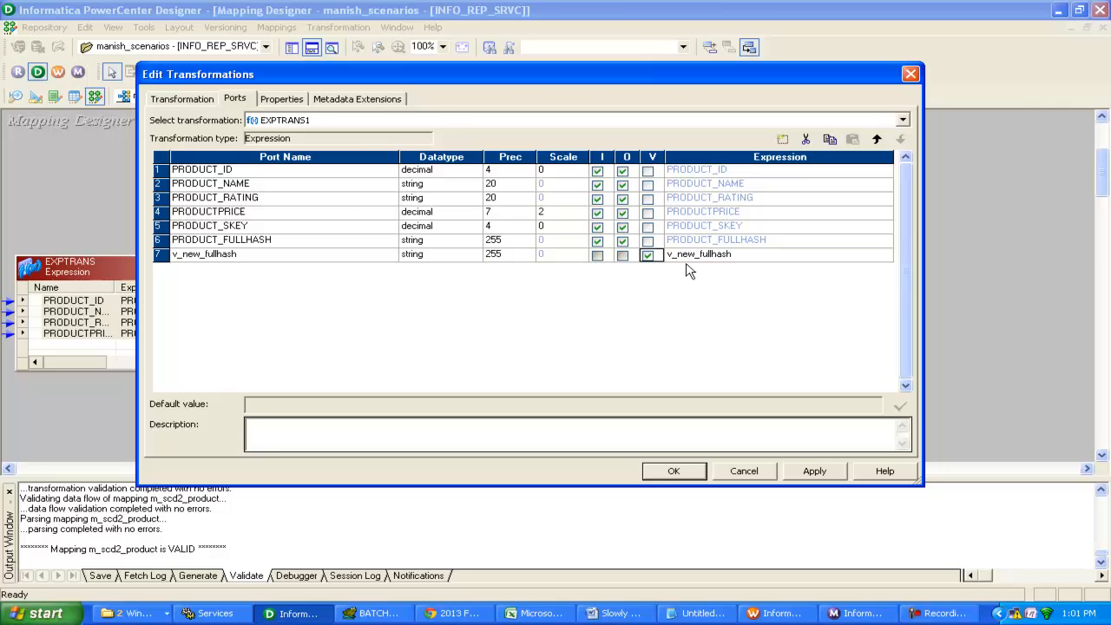
# Replace the expression of v_new_fullhash with an md5 call that takes PRODUCT_NAME as its first value
pyautogui.click(769, 255)
pyautogui.doubleClick(769, 254)
pyautogui.click(886, 255)
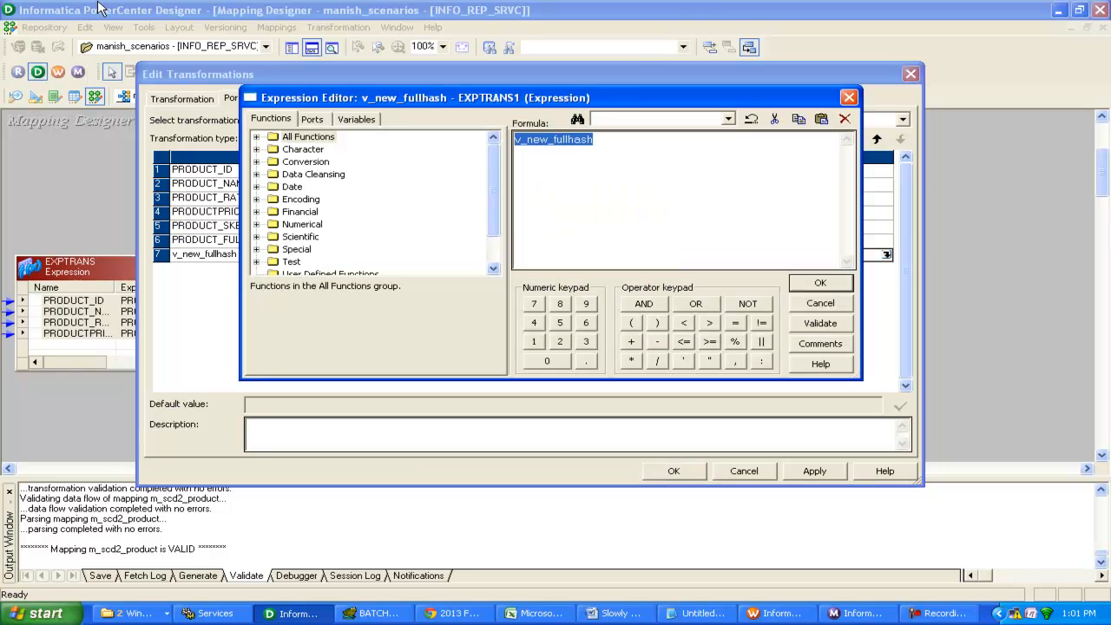
pyautogui.press('Delete')
pyautogui.write('md')
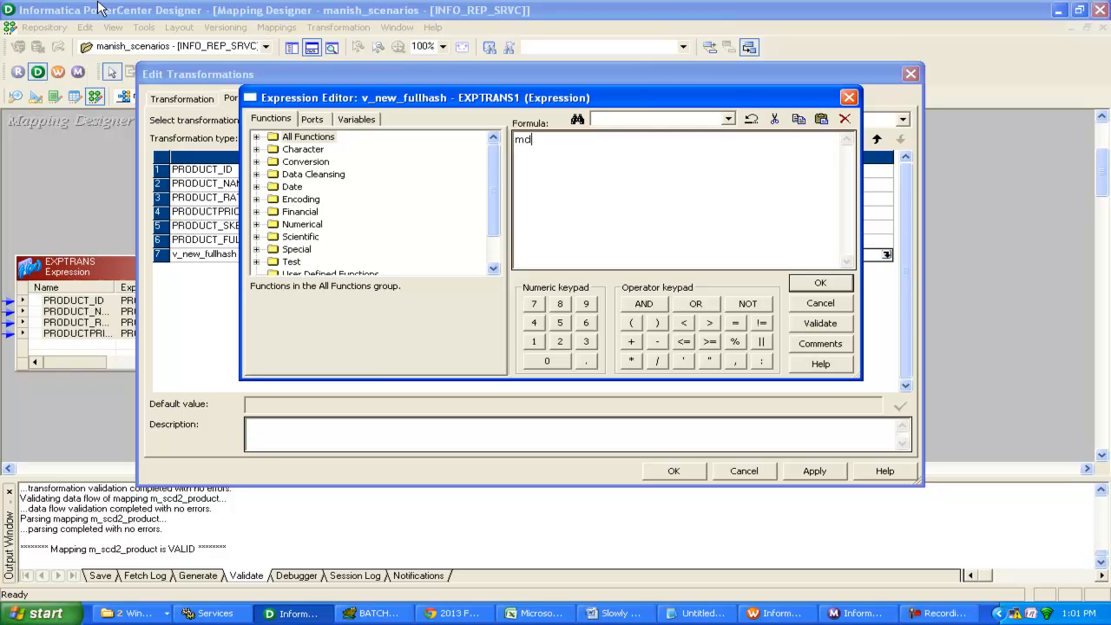
pyautogui.write('5(')
pyautogui.click(312, 119)
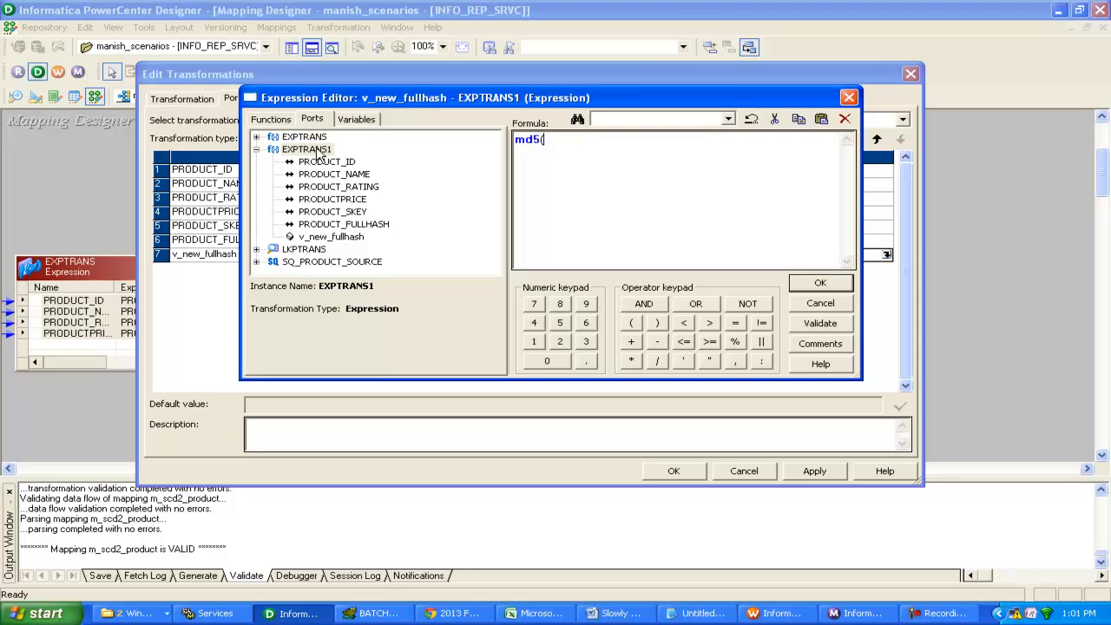
pyautogui.doubleClick(333, 175)
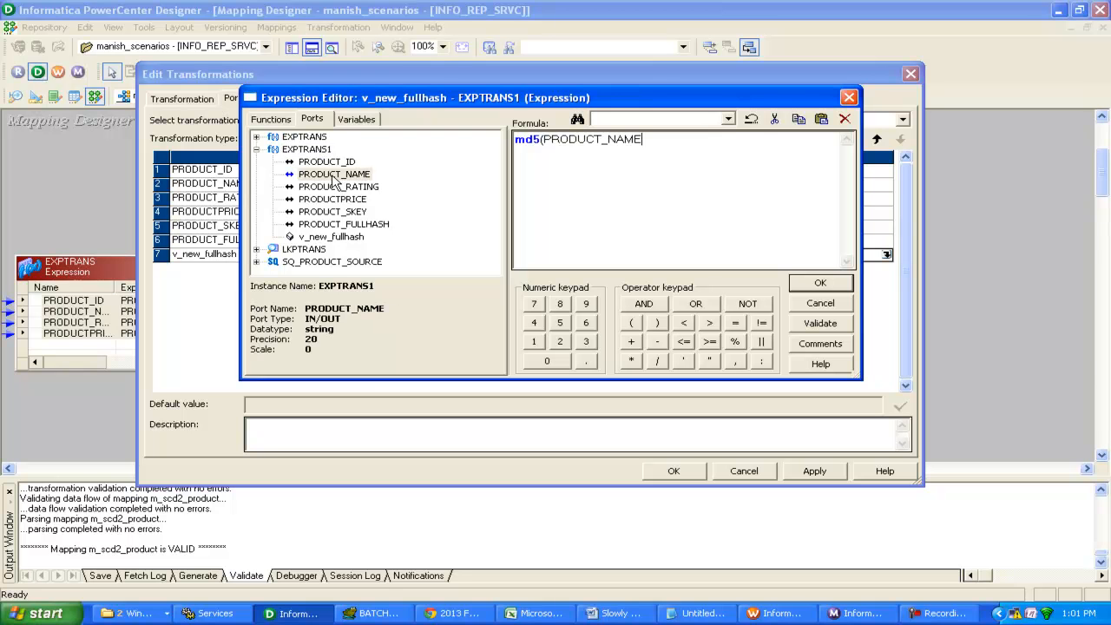
# Complete the v_new_fullhash formula as md5(PRODUCT_NAME||PRODUCT_RATING||PRODUCTPRICE), validate it and accept it
pyautogui.write(')')
pyautogui.doubleClick(355, 188)
pyautogui.write('||PRODUCT_RATING||')
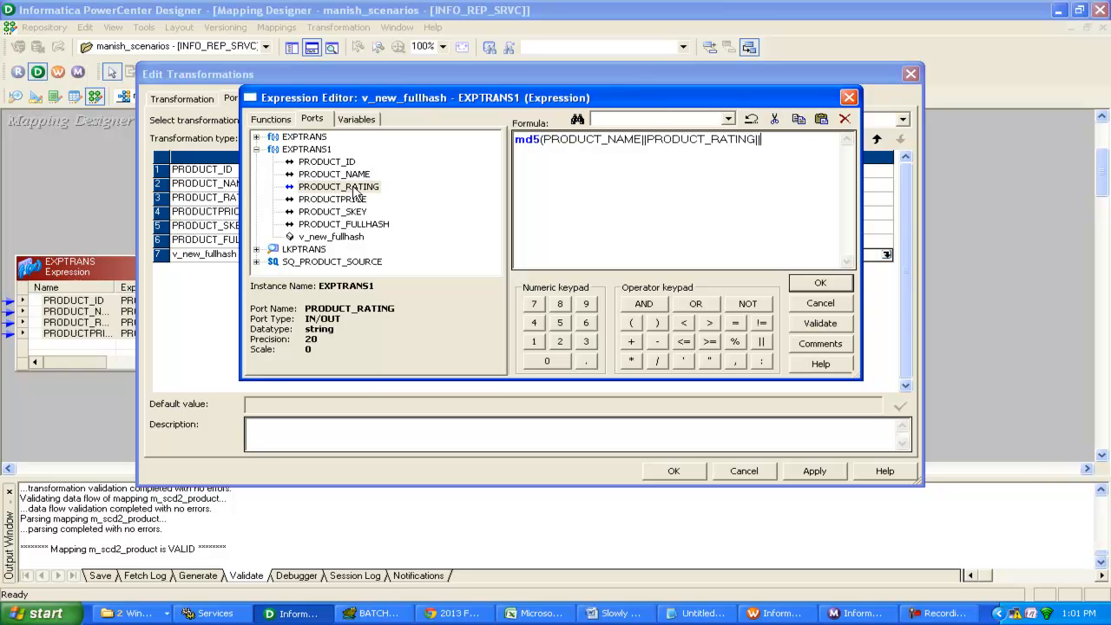
pyautogui.click(351, 202)
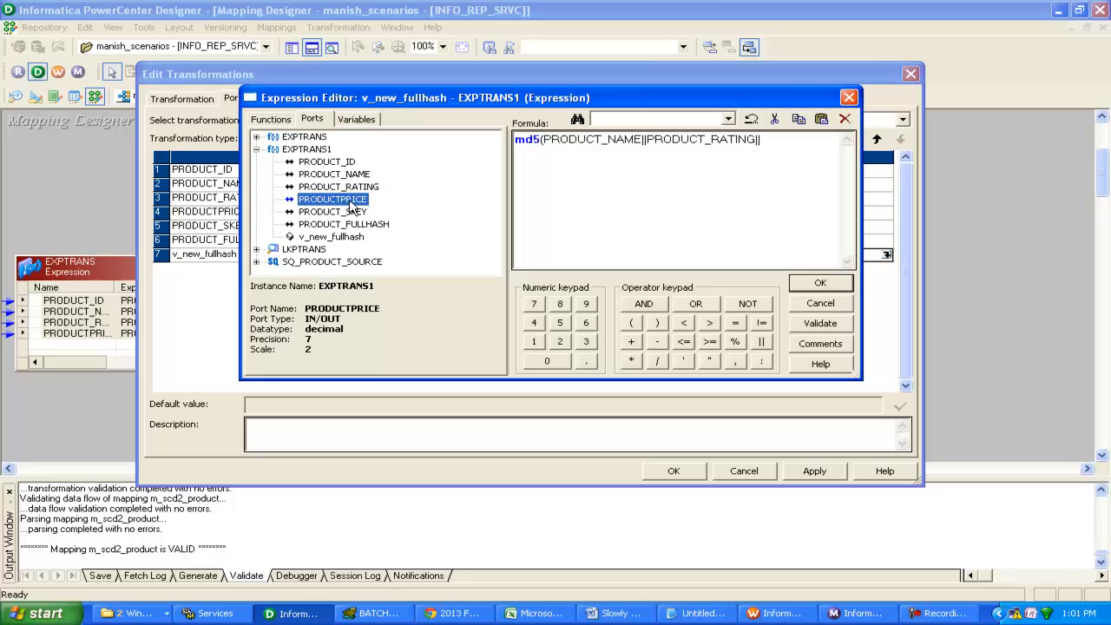
pyautogui.doubleClick(351, 205)
pyautogui.write(')')
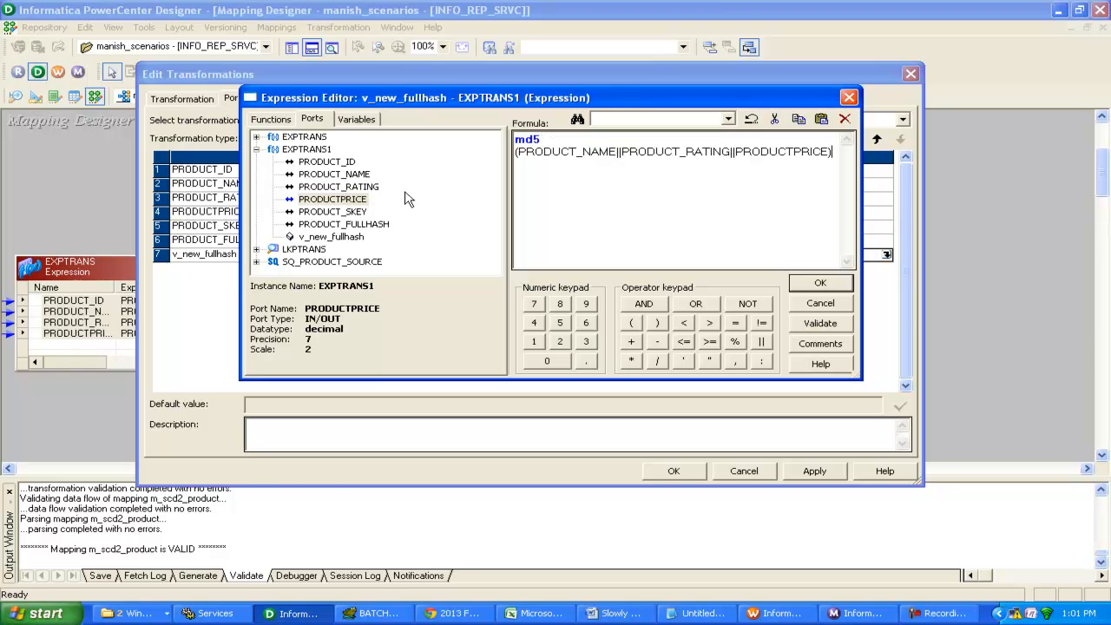
pyautogui.click(801, 328)
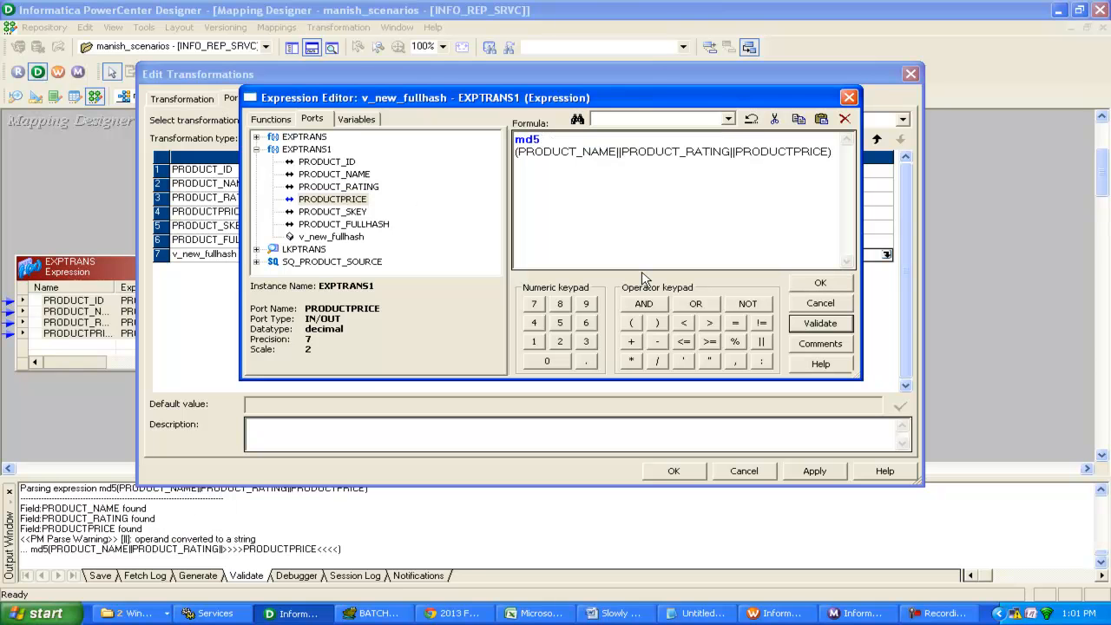
pyautogui.click(821, 282)
# Add a port named o_new_fullhash after v_new_fullhash
pyautogui.click(164, 255)
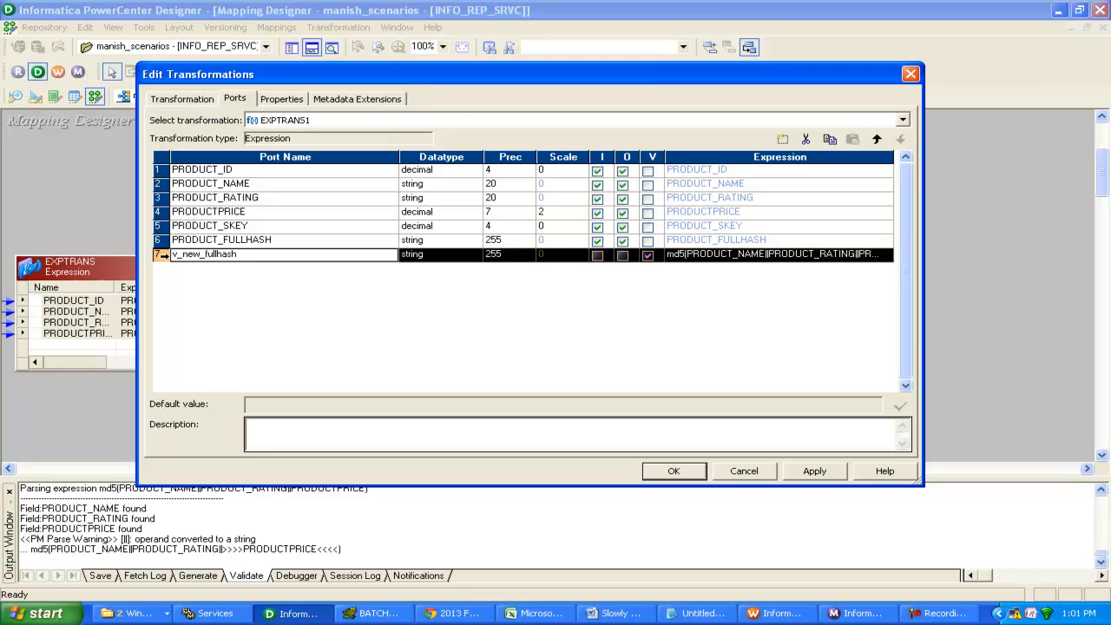
pyautogui.click(782, 140)
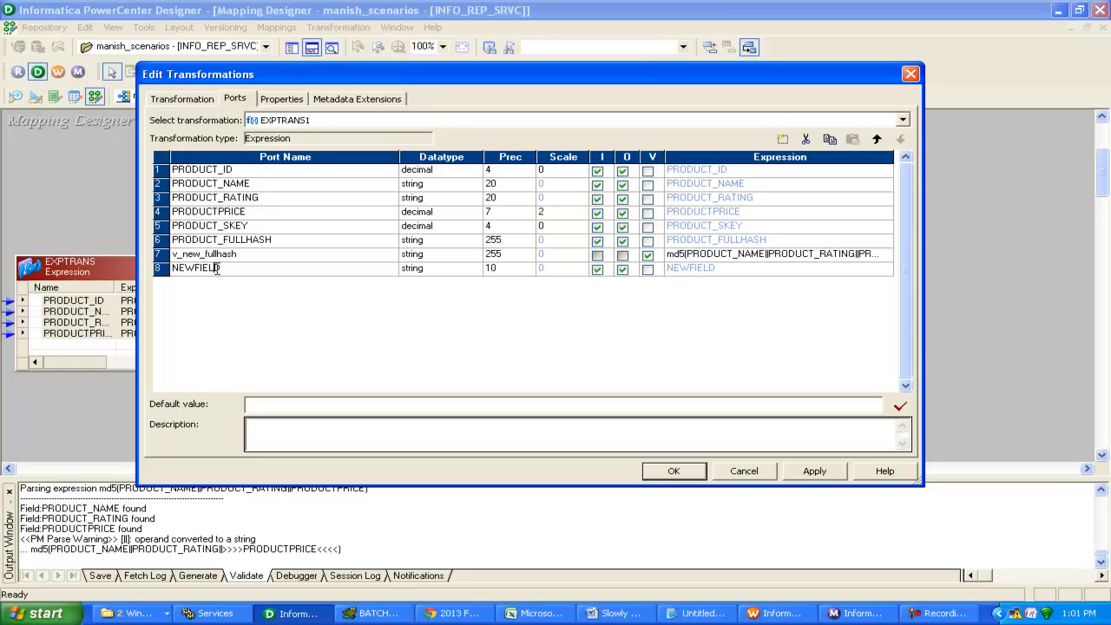
pyautogui.click(217, 270)
pyautogui.write('o_new_fullhash')
# Set the precision of o_new_fullhash to 255 and make it an output-only port
pyautogui.click(492, 270)
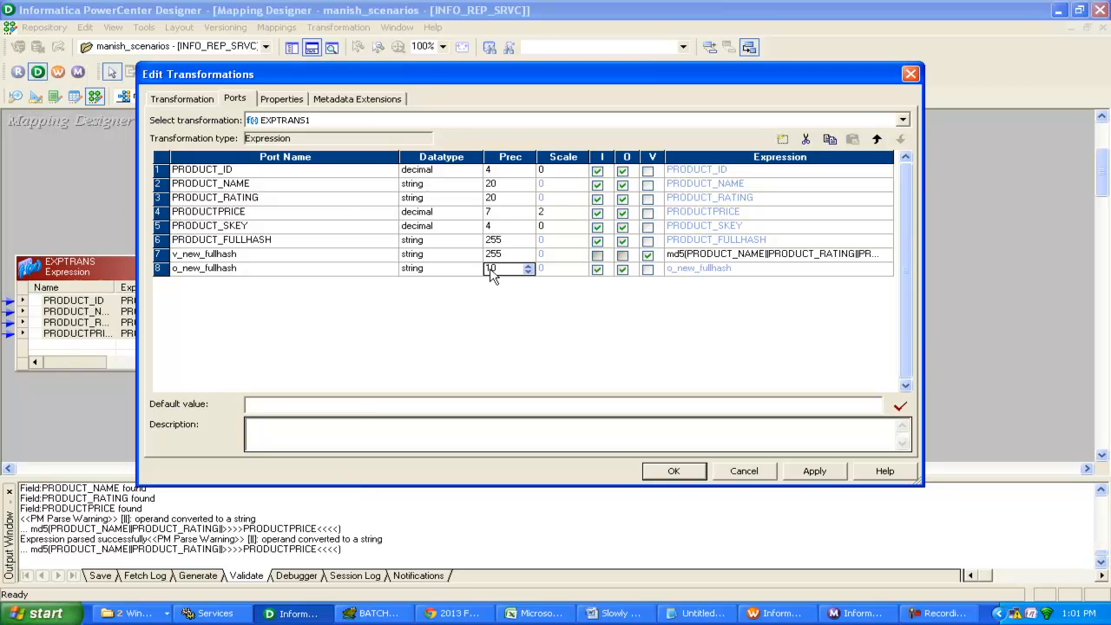
pyautogui.write('255')
pyautogui.click(538, 363)
pyautogui.click(597, 270)
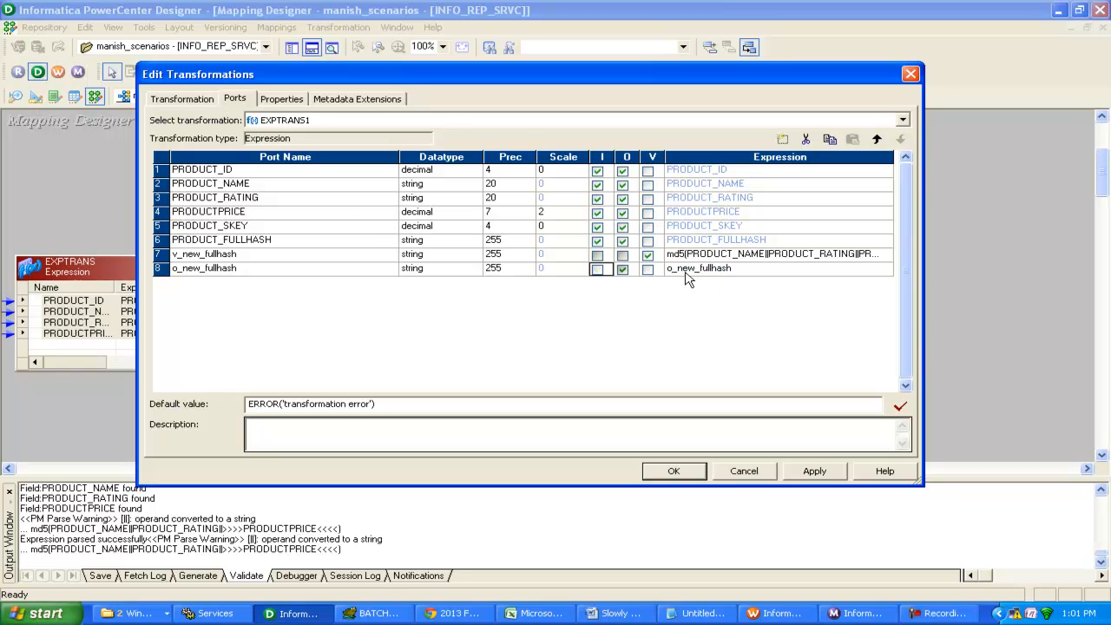
# Set the expression of o_new_fullhash to v_new_fullhash and validate it
pyautogui.click(686, 270)
pyautogui.press('BackSpace')
pyautogui.write('v')
pyautogui.click(887, 269)
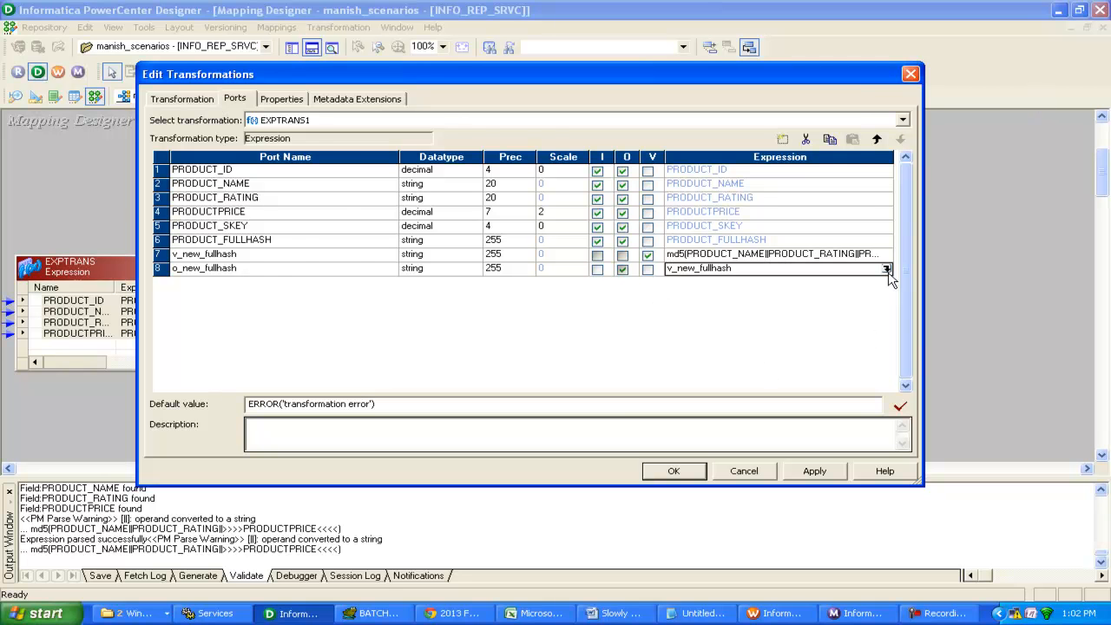
pyautogui.click(887, 270)
pyautogui.click(829, 286)
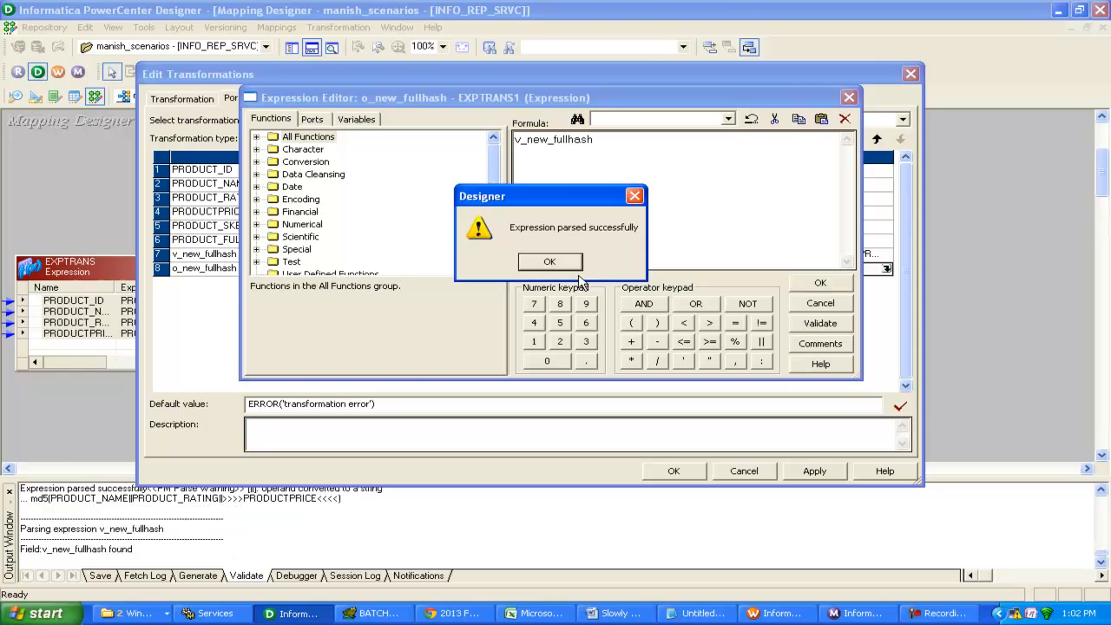
pyautogui.click(577, 269)
pyautogui.click(818, 284)
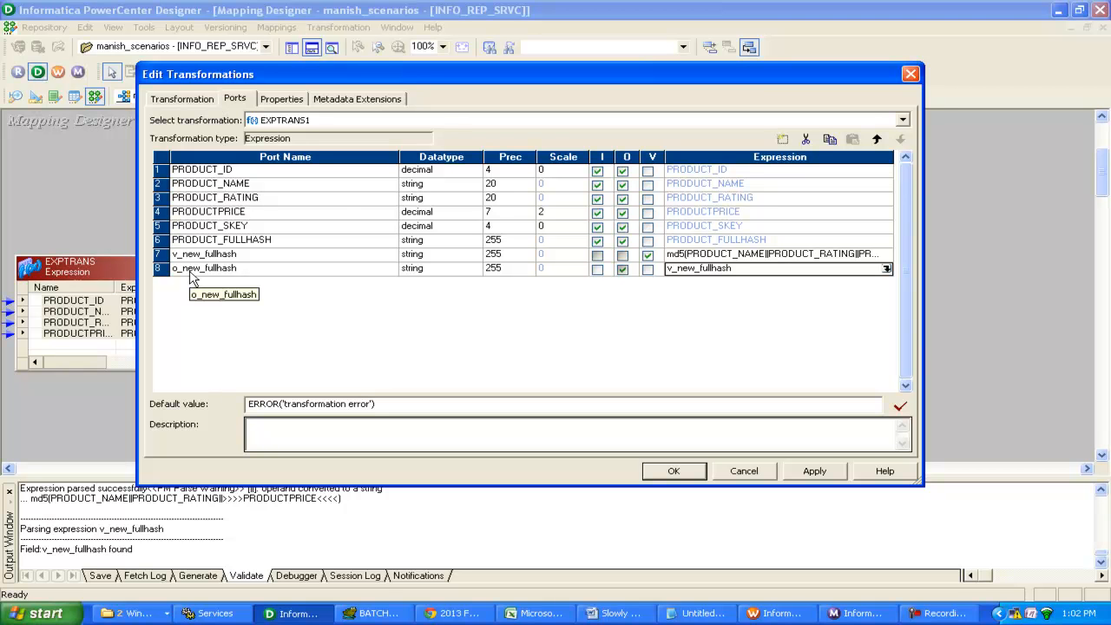
# Add a port named v_ind after o_new_fullhash and make it a variable port
pyautogui.click(158, 270)
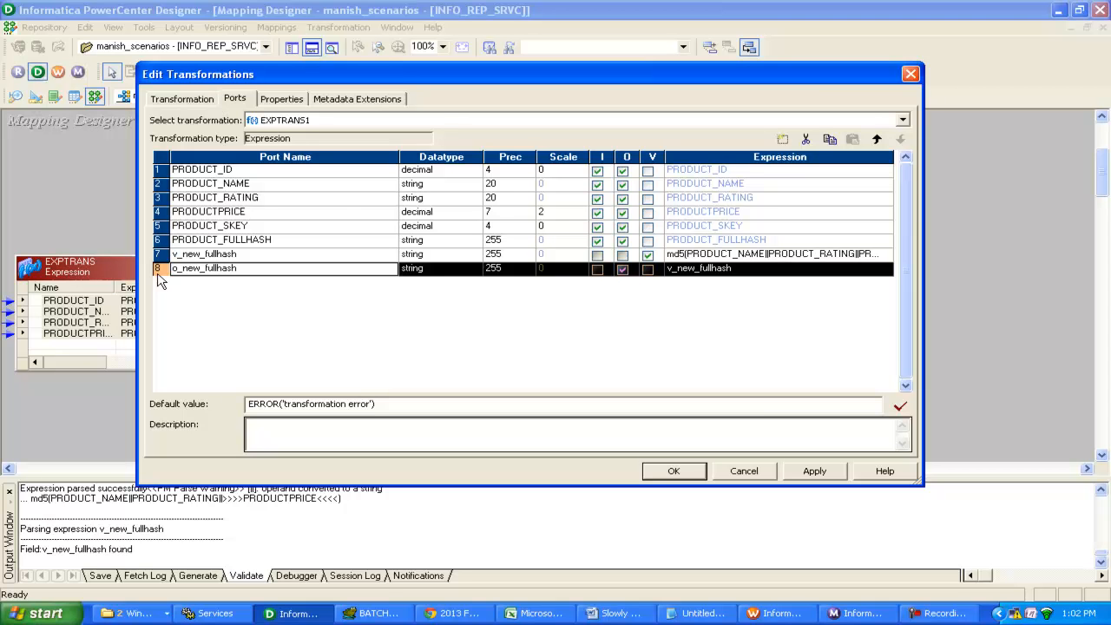
pyautogui.click(782, 139)
pyautogui.click(219, 287)
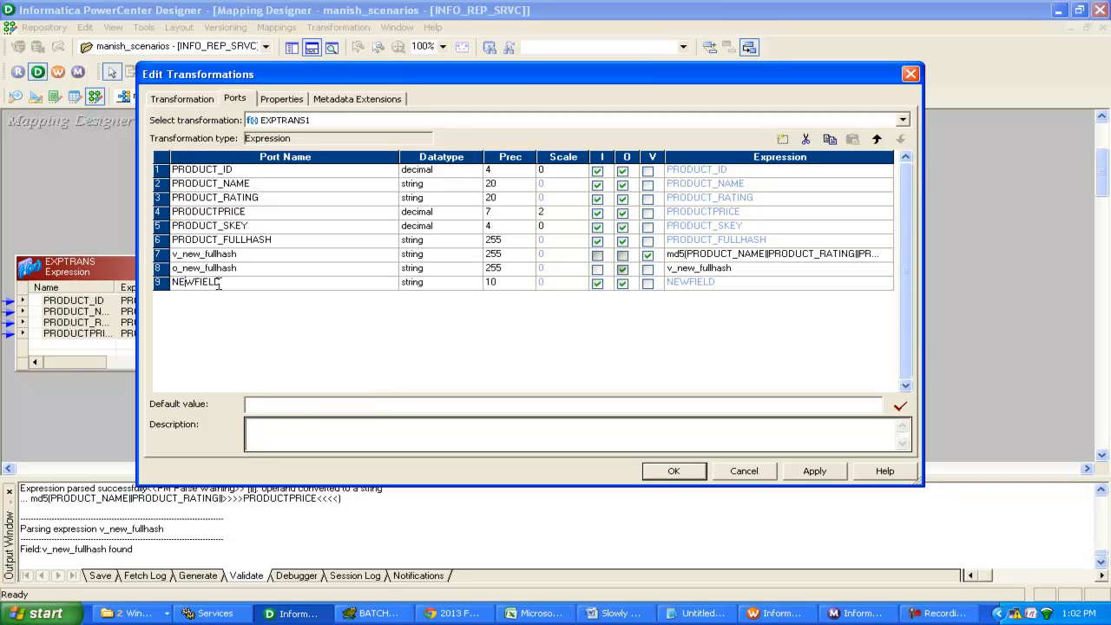
pyautogui.doubleClick(219, 287)
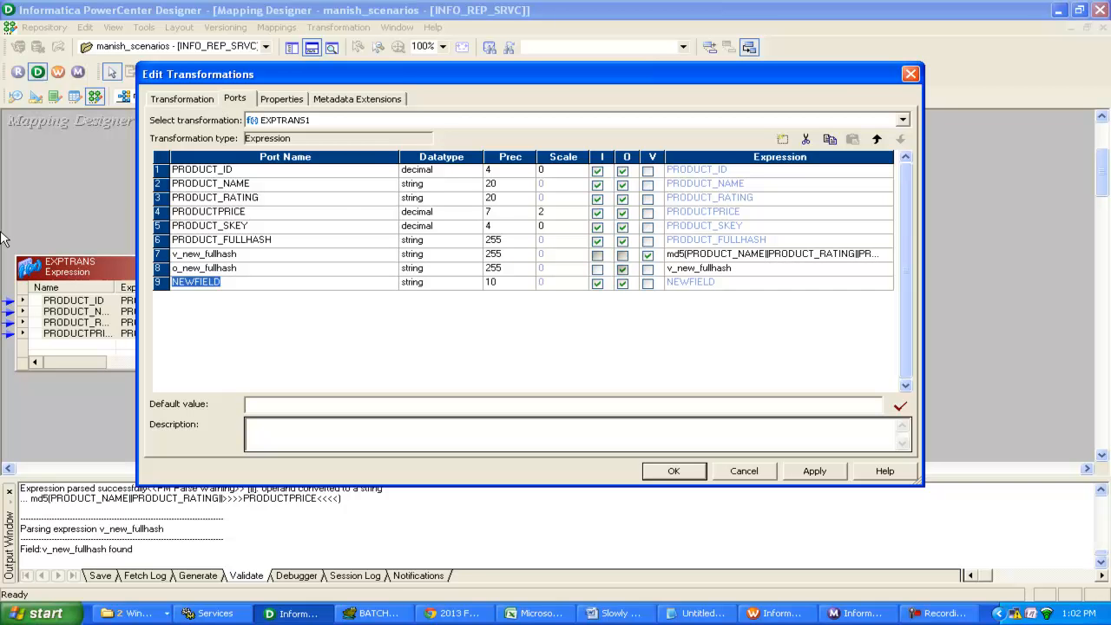
pyautogui.write('v_ind')
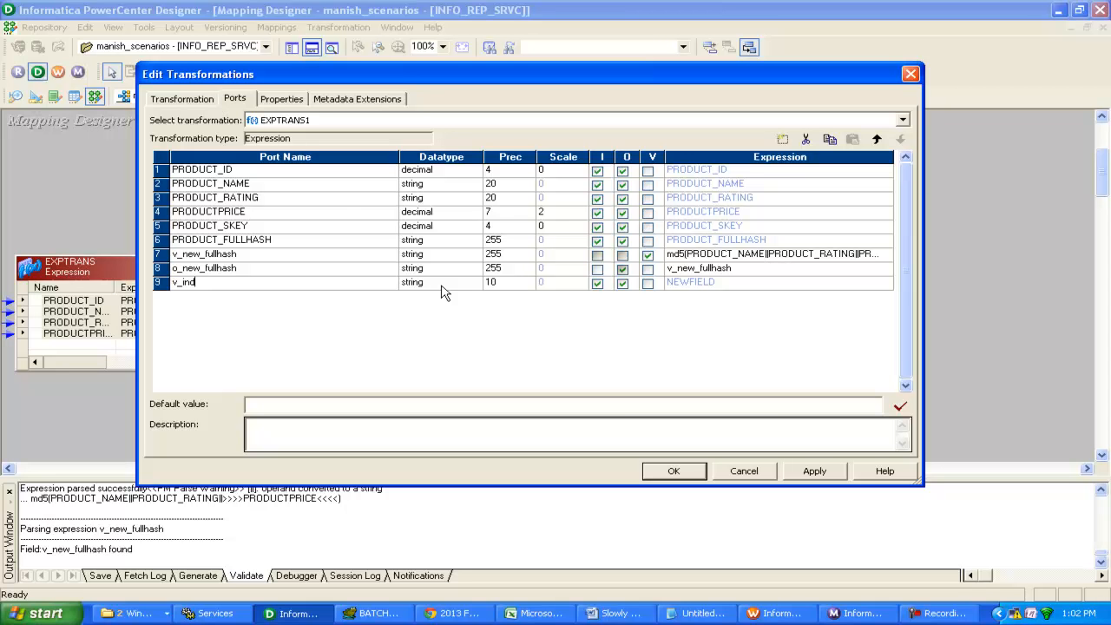
pyautogui.click(647, 282)
# Replace the expression of v_ind with an iif that returns 'I' when PRODUCT_SKEY is null
pyautogui.click(706, 282)
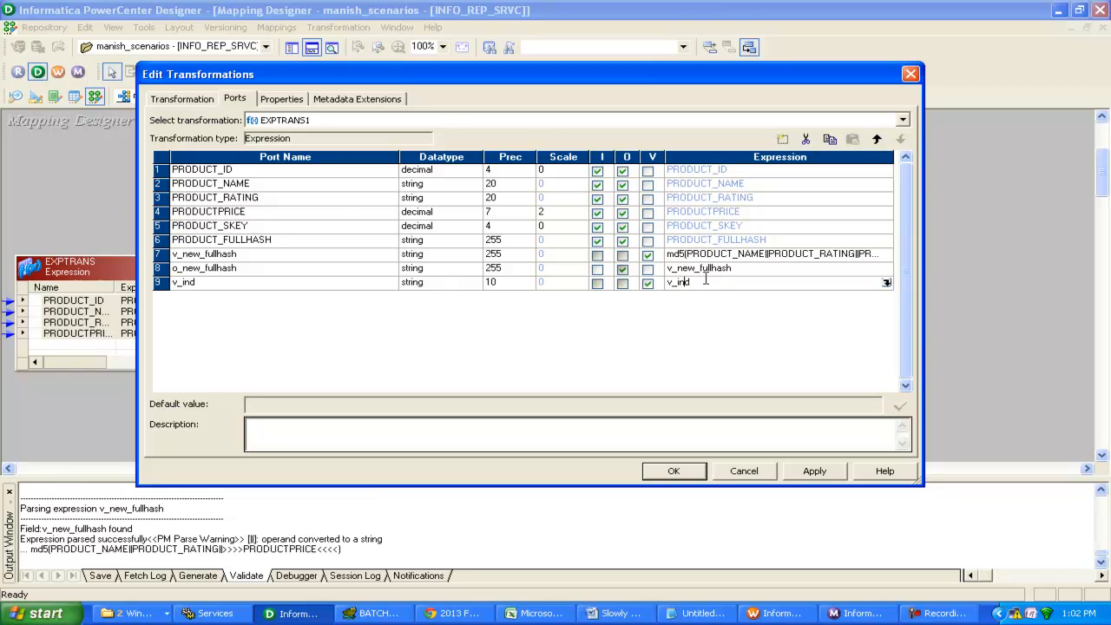
pyautogui.click(886, 283)
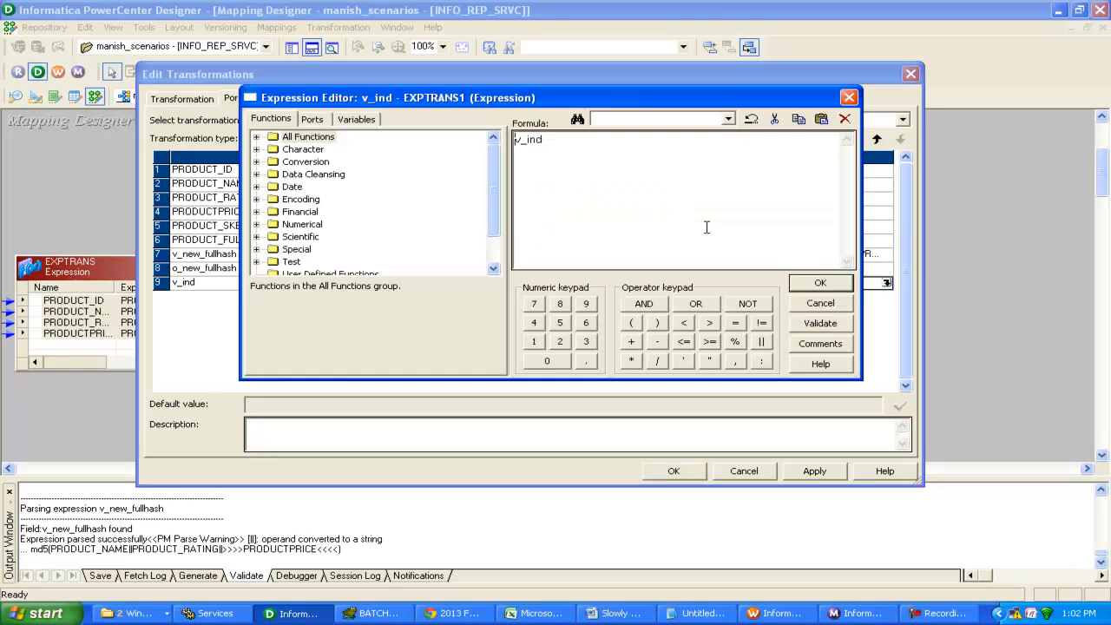
pyautogui.moveTo(707, 228); pyautogui.dragTo(172, 119)
pyautogui.press('Delete')
pyautogui.write('iif(')
pyautogui.click(315, 119)
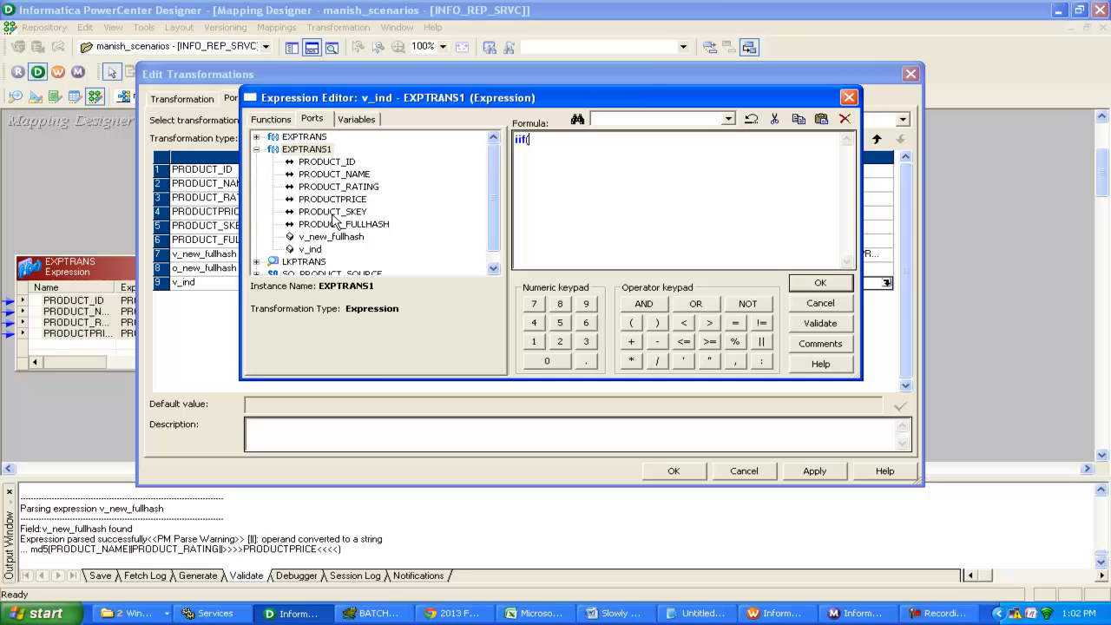
pyautogui.click(333, 213)
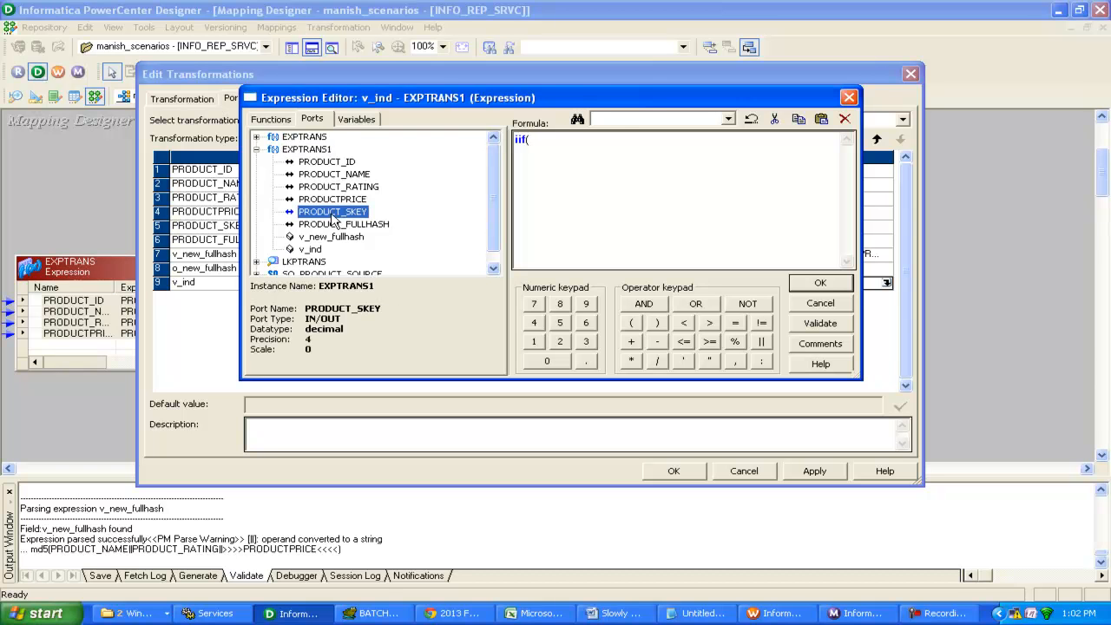
pyautogui.doubleClick(333, 213)
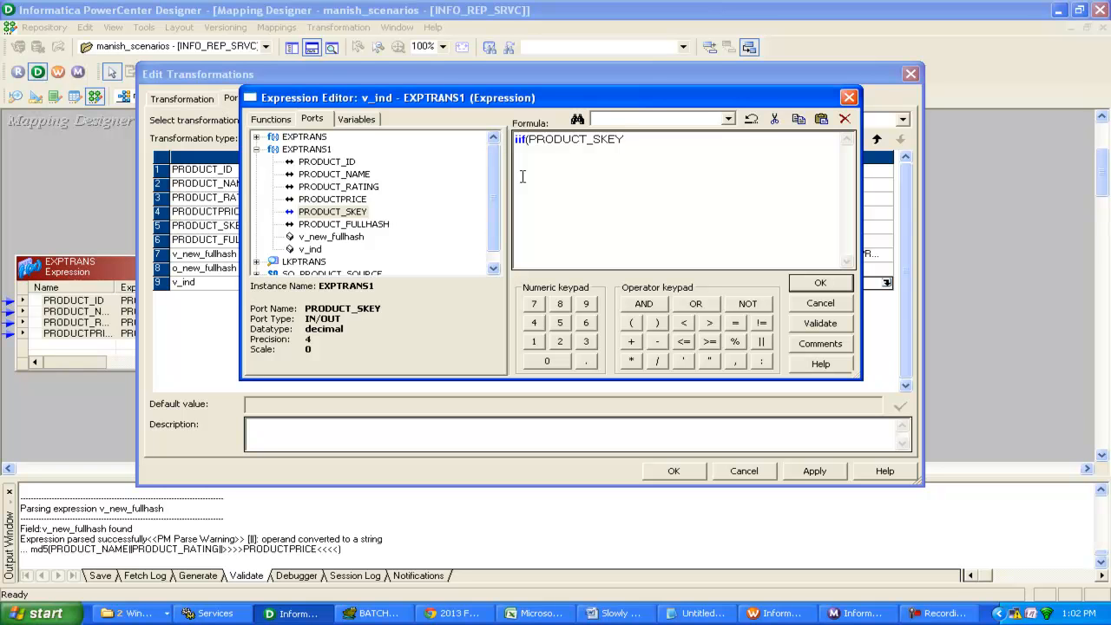
pyautogui.write('isn')
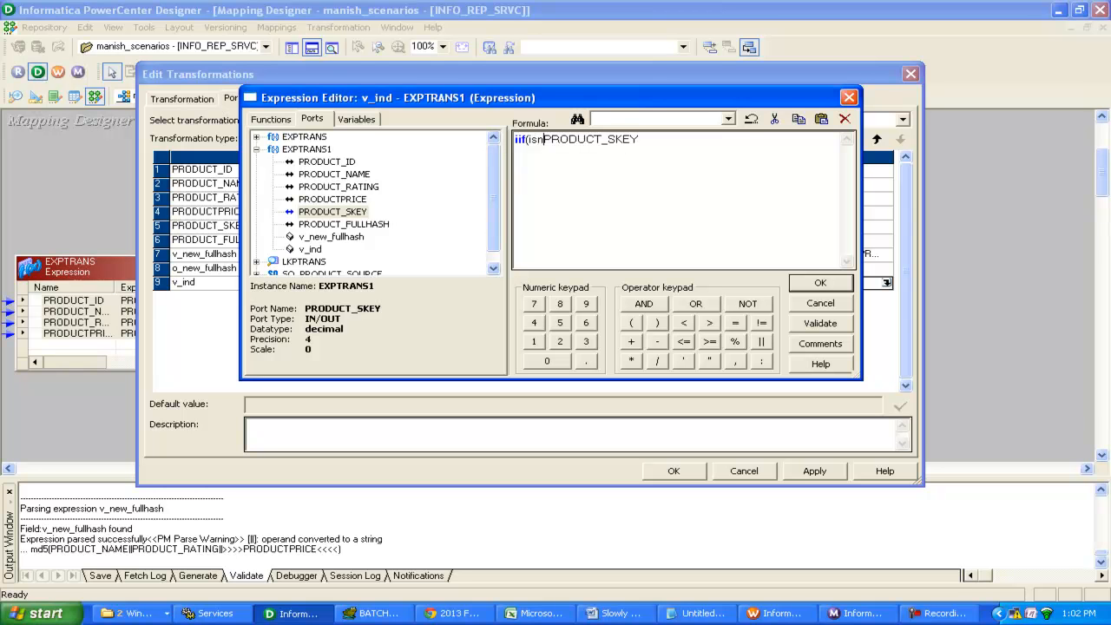
pyautogui.write('ull(')
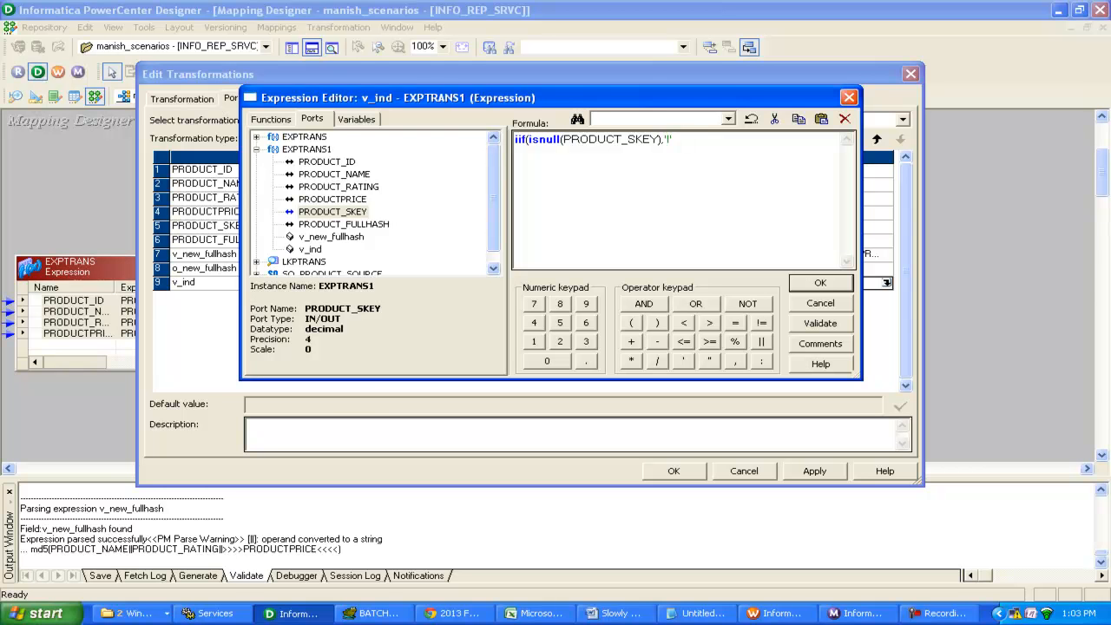
# Extend the v_ind formula with iif(PRODUCT_FULLHASH=v_new_fullhash,'N','U'), validate it and apply the transformation changes
pyautogui.write(',iif(')
pyautogui.doubleClick(345, 224)
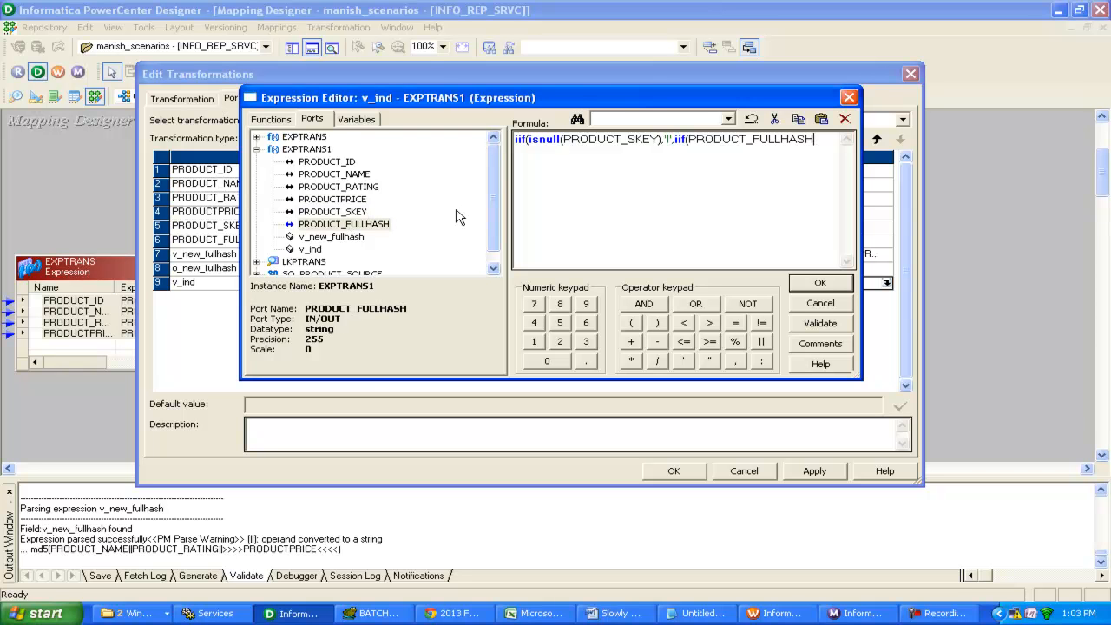
pyautogui.write('=')
pyautogui.doubleClick(344, 240)
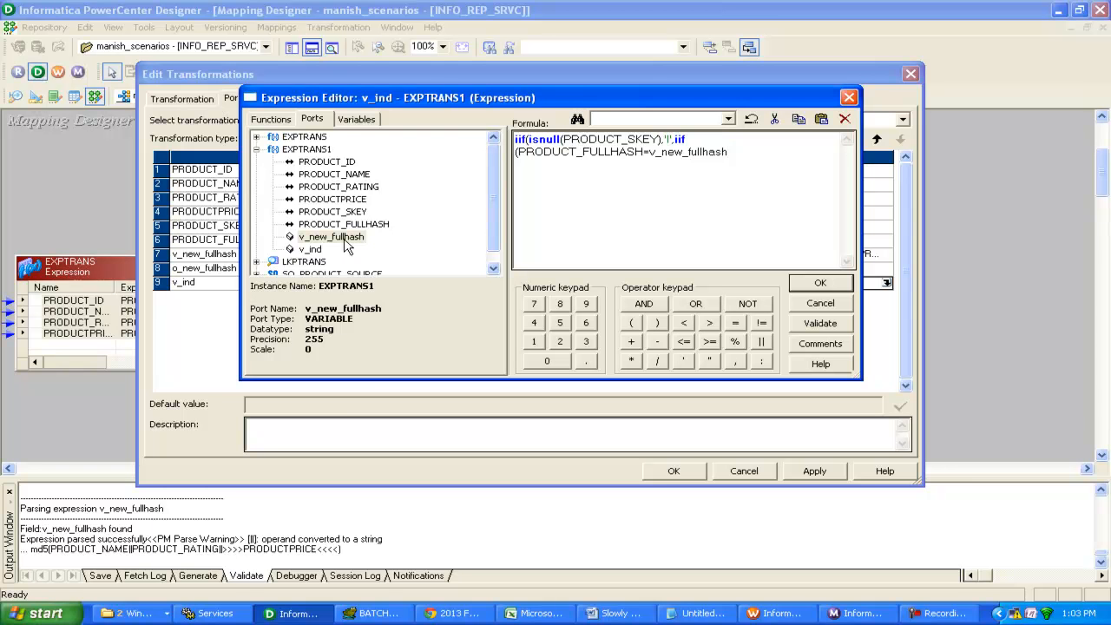
pyautogui.write(",'N','U'))")
pyautogui.click(818, 324)
pyautogui.click(549, 262)
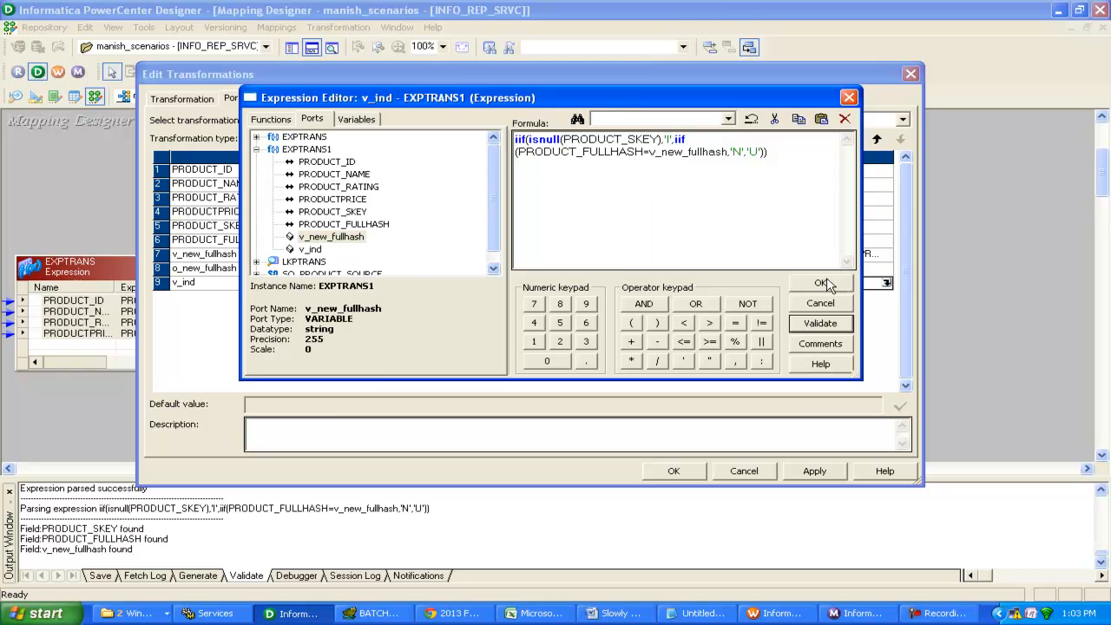
pyautogui.click(821, 283)
pyautogui.click(815, 471)
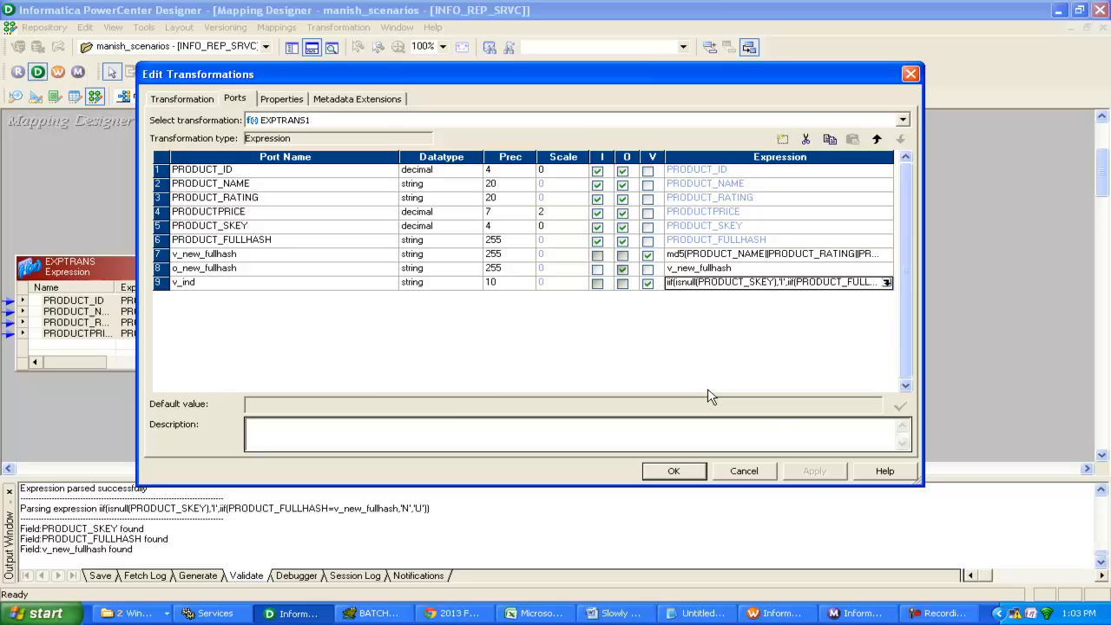
# Add a port named start_date after v_ind in the second Expression transformation
pyautogui.click(161, 283)
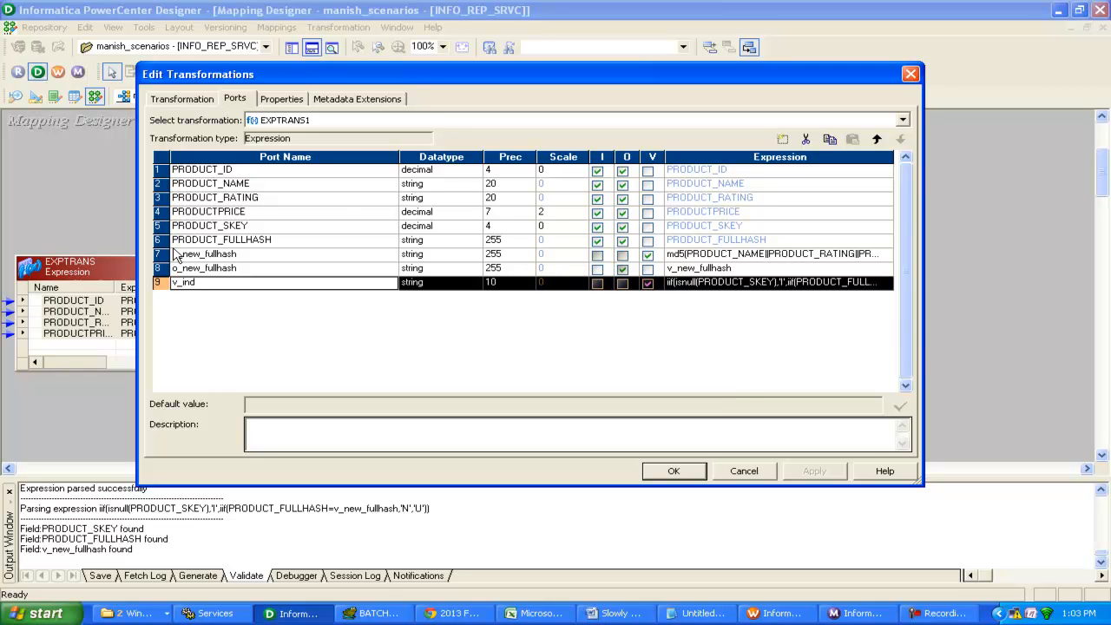
pyautogui.moveTo(182, 282); pyautogui.dragTo(218, 330)
pyautogui.click(781, 140)
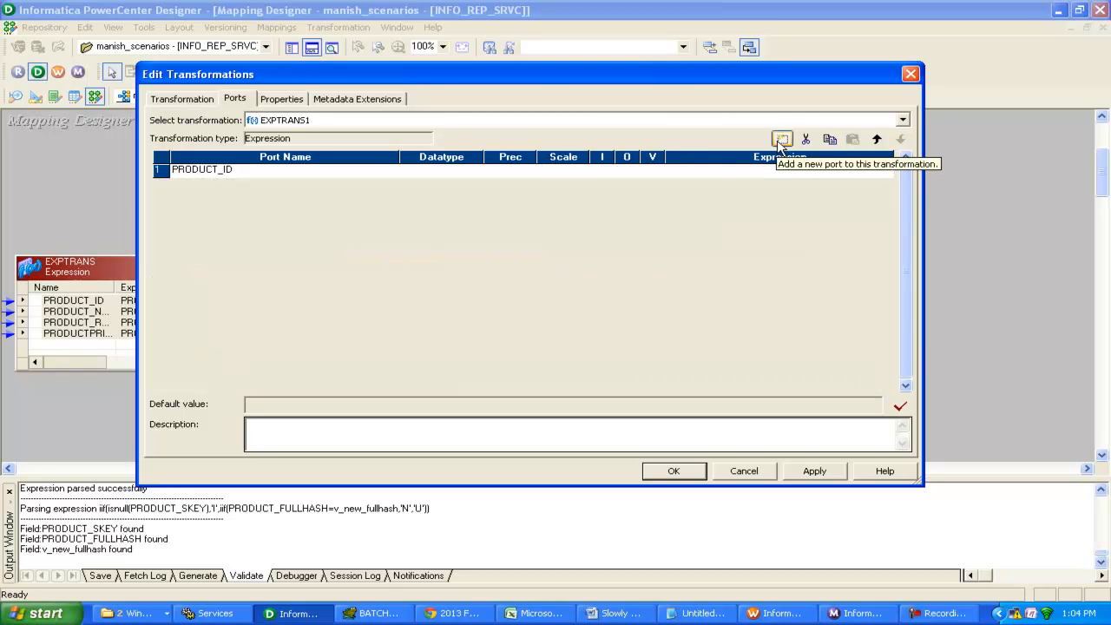
pyautogui.click(209, 301)
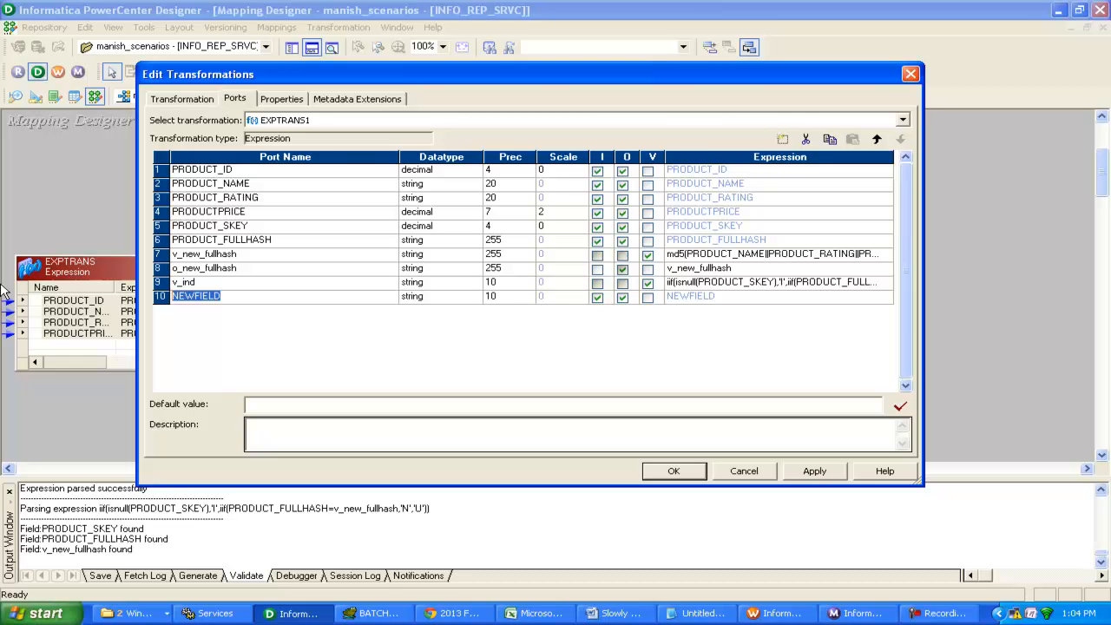
pyautogui.write('start_date')
# Make start_date an output-only date/time port with the expression sysdate
pyautogui.click(915, 608)
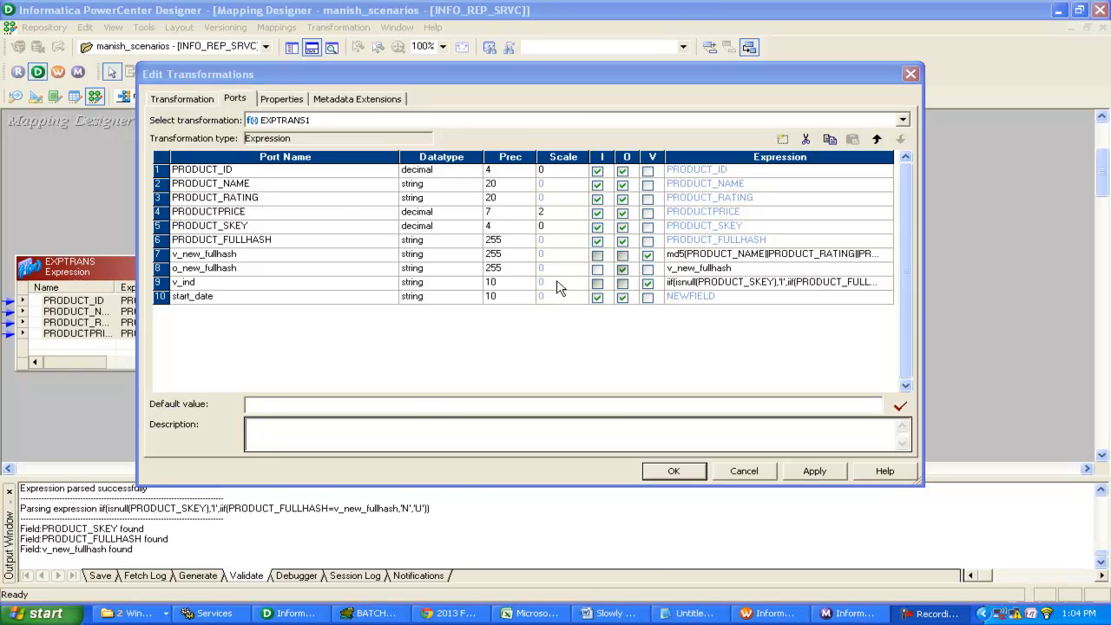
pyautogui.click(426, 300)
pyautogui.click(425, 300)
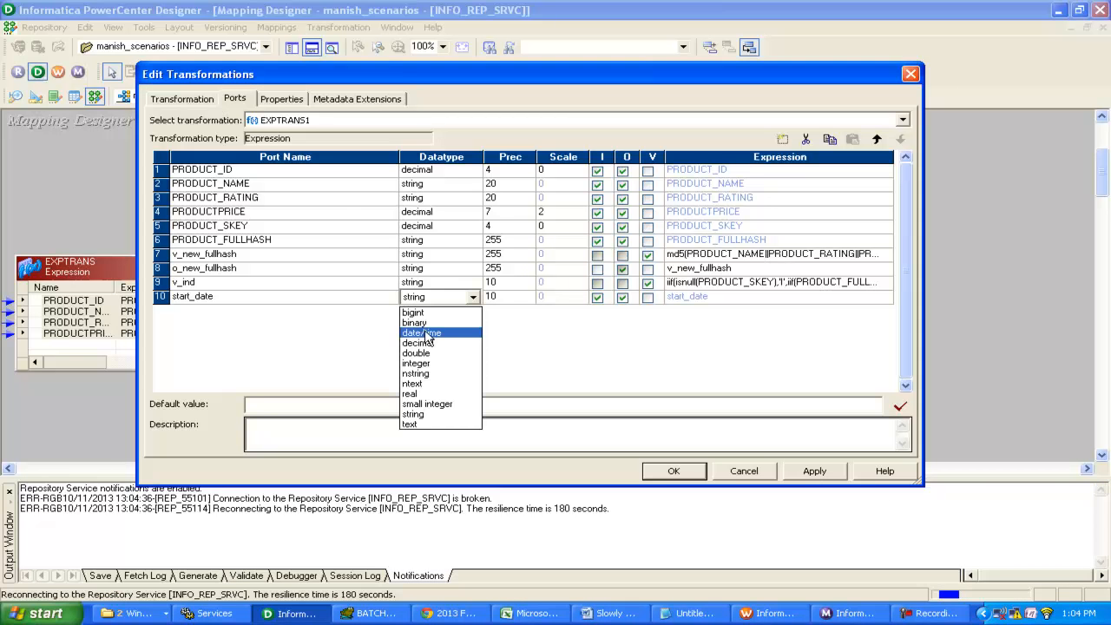
pyautogui.click(428, 334)
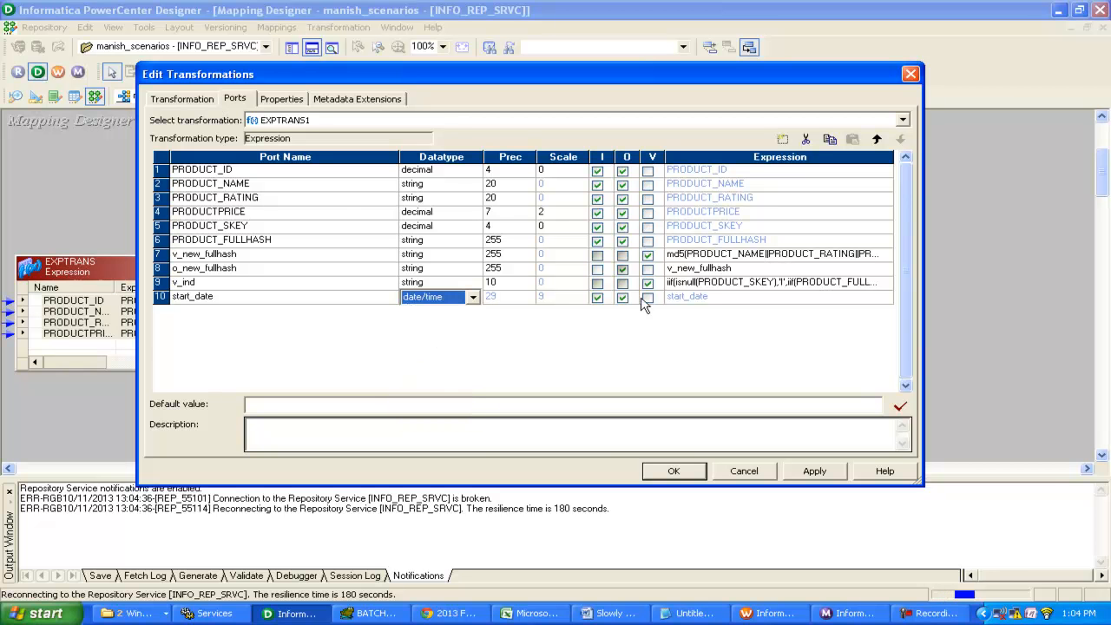
pyautogui.click(597, 298)
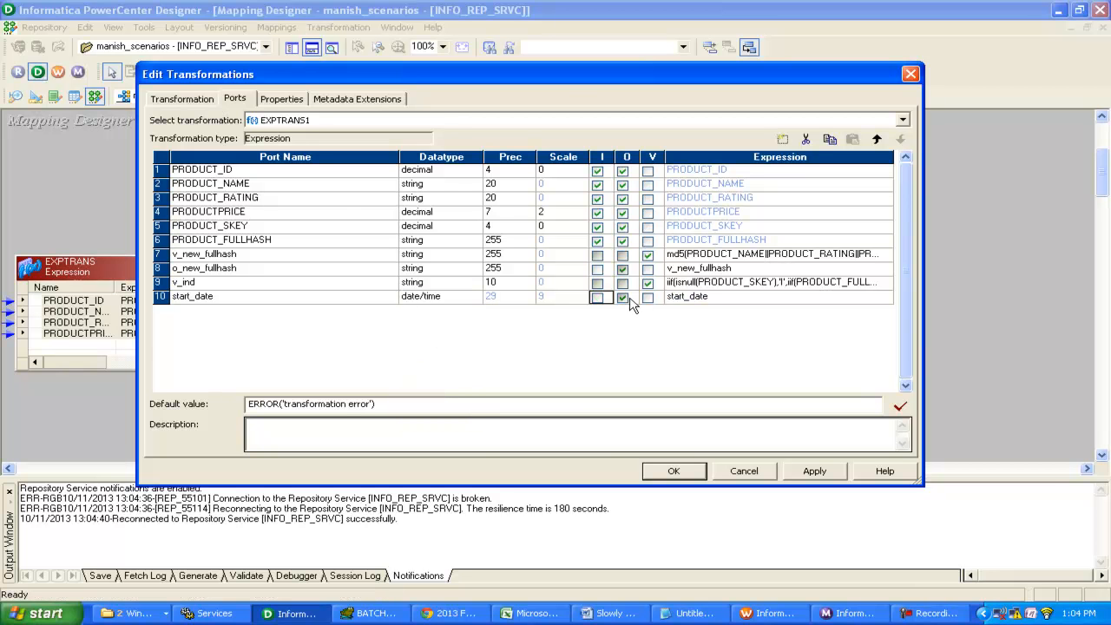
pyautogui.moveTo(714, 296); pyautogui.dragTo(591, 289)
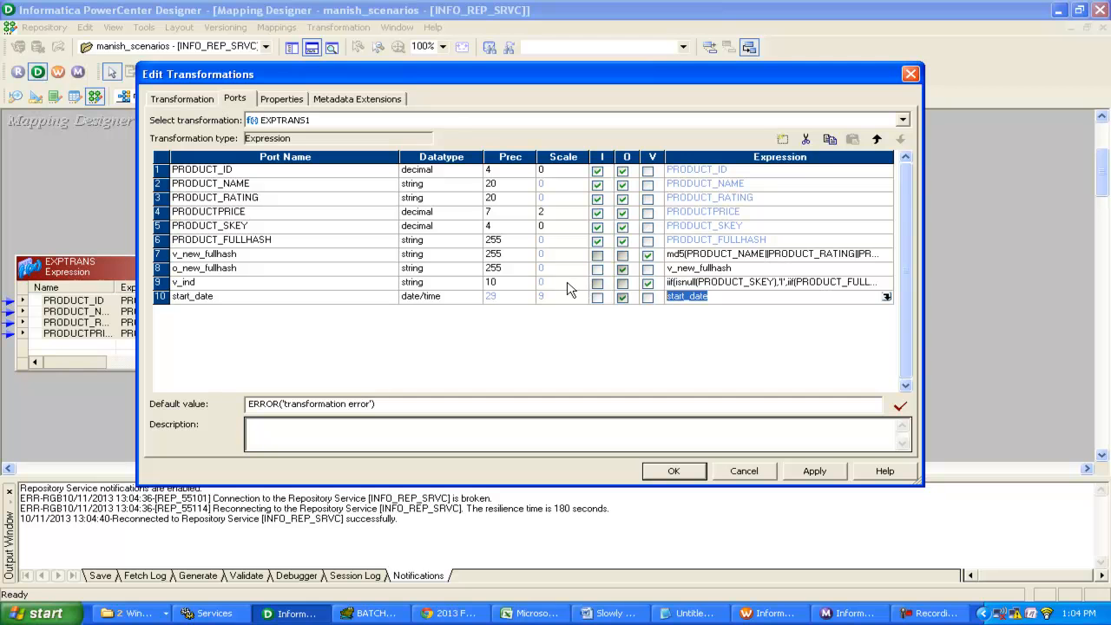
pyautogui.write('sysdate')
# Add a port named end_date after start_date
pyautogui.click(162, 297)
pyautogui.click(782, 139)
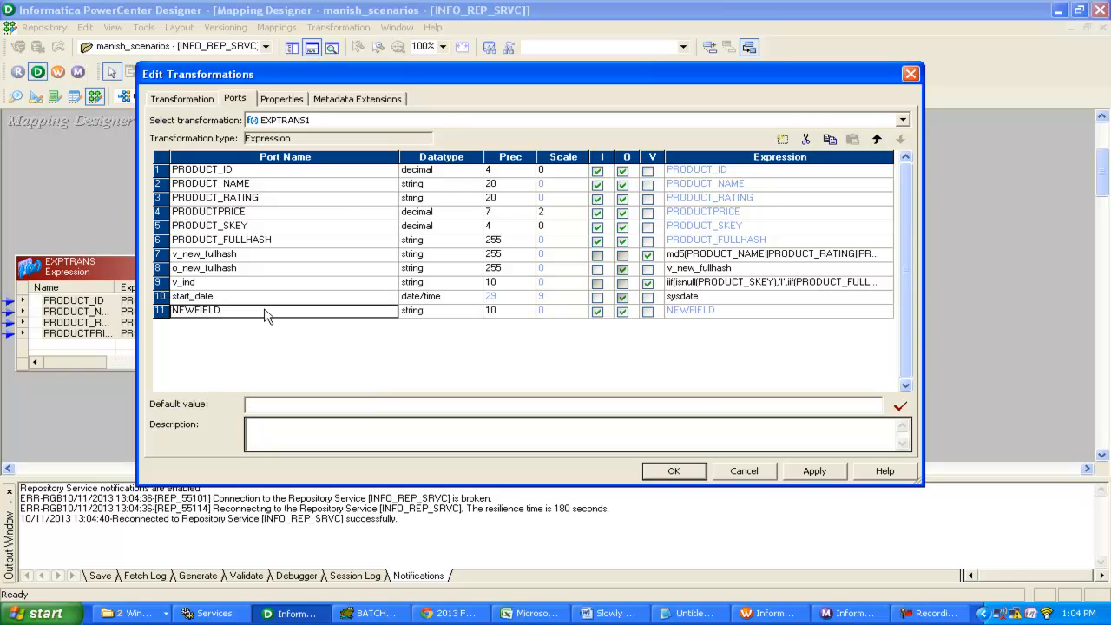
pyautogui.click(204, 311)
pyautogui.hotkey('ctrl', 'a')
pyautogui.write('e')
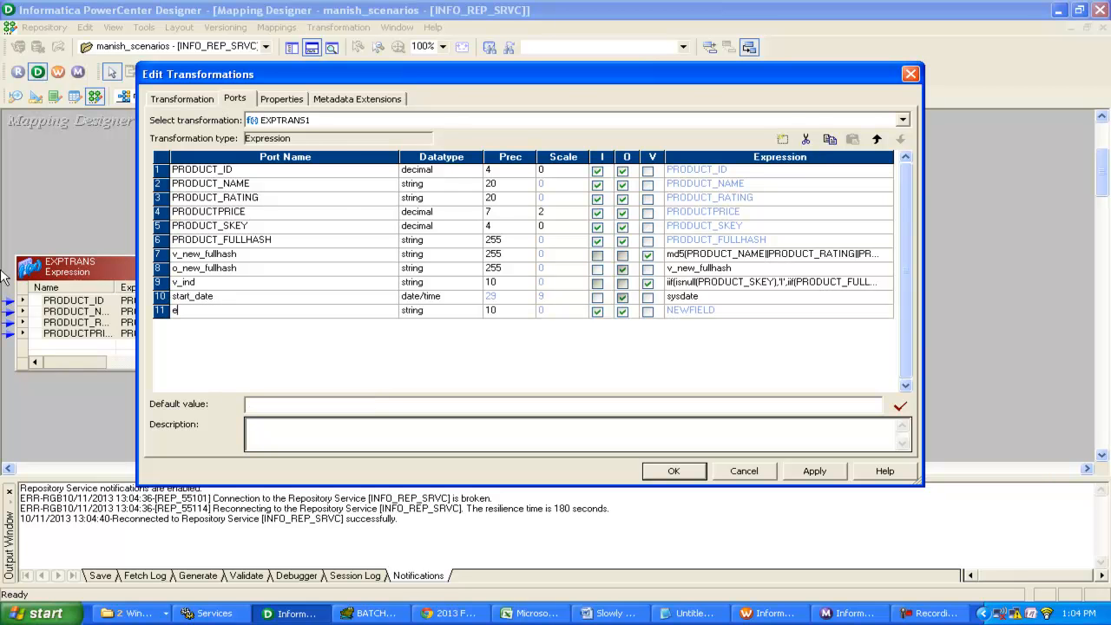
pyautogui.write('ndate')
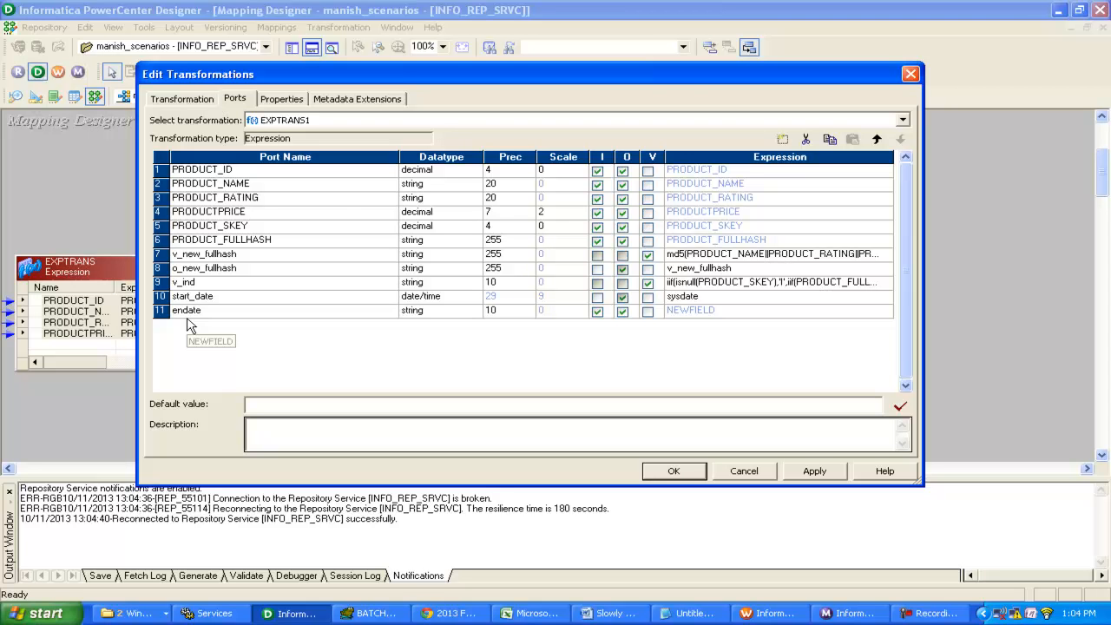
pyautogui.write('_d')
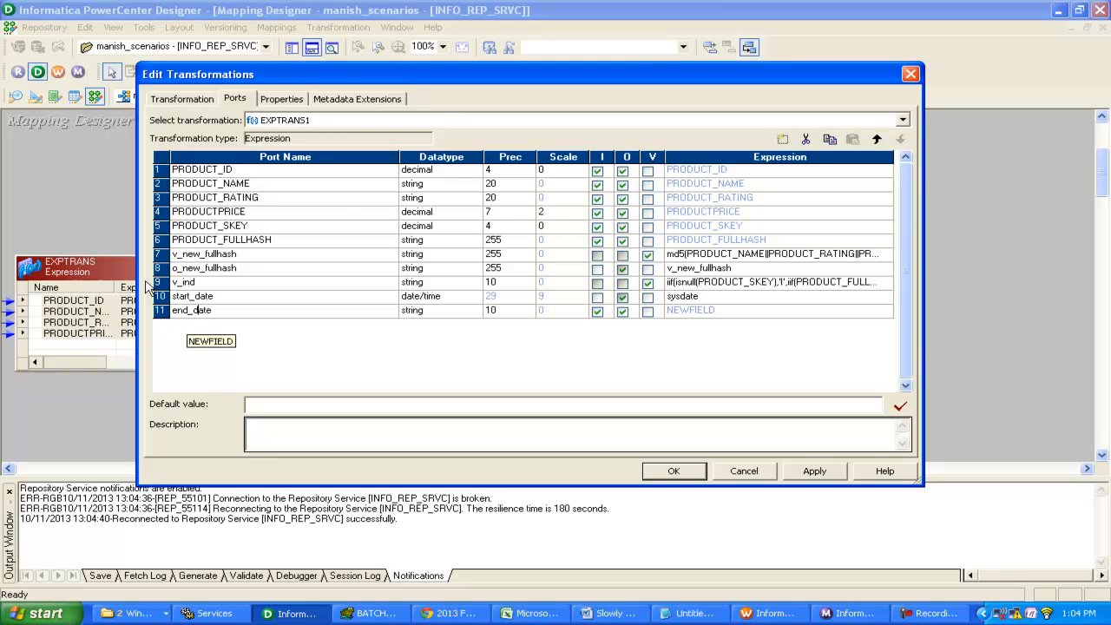
# Set the end_date port's datatype to date/time and make it output-only
pyautogui.click(451, 313)
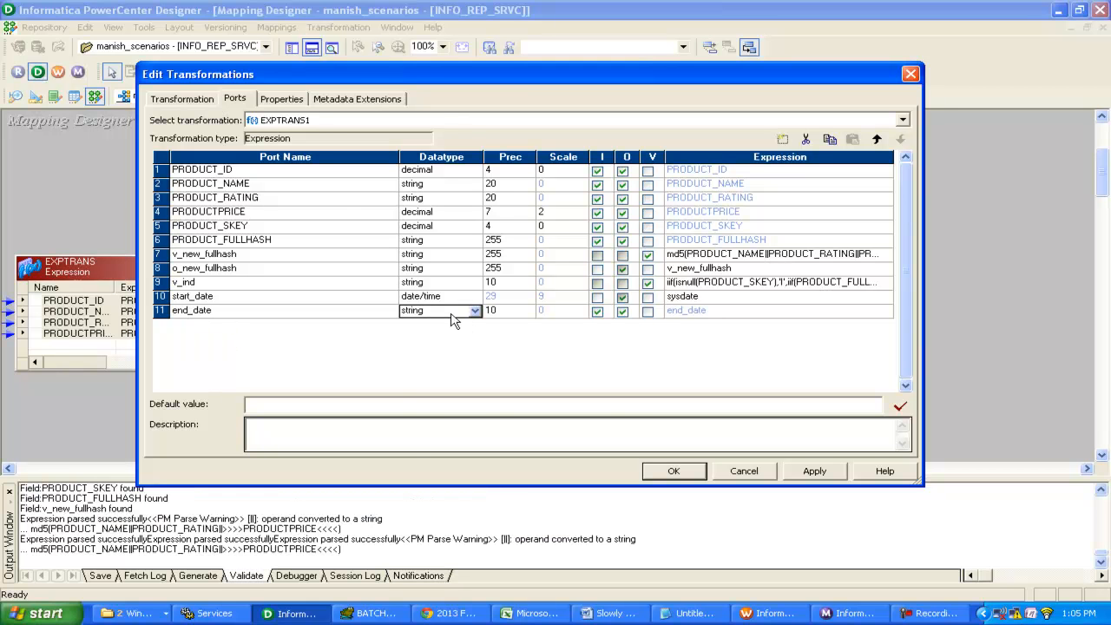
pyautogui.click(452, 314)
pyautogui.click(425, 346)
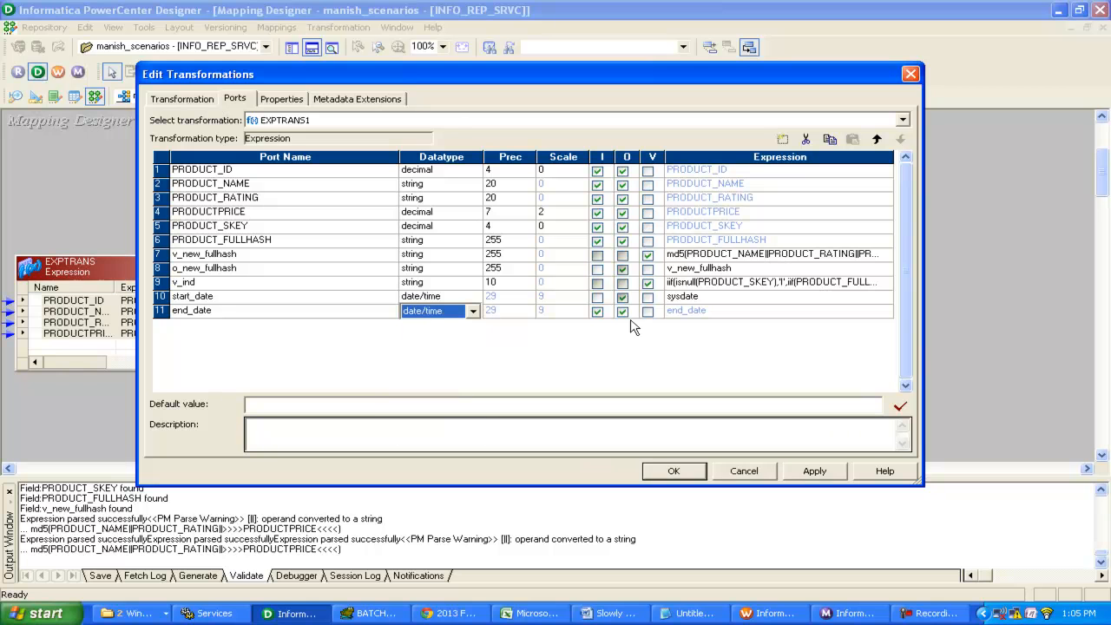
pyautogui.click(597, 313)
# Replace the end_date expression with TO_DATE('12/31/9999', 'MM/DD/YYYY'), using the formula copied from Notepad as the base, and validate it
pyautogui.click(721, 310)
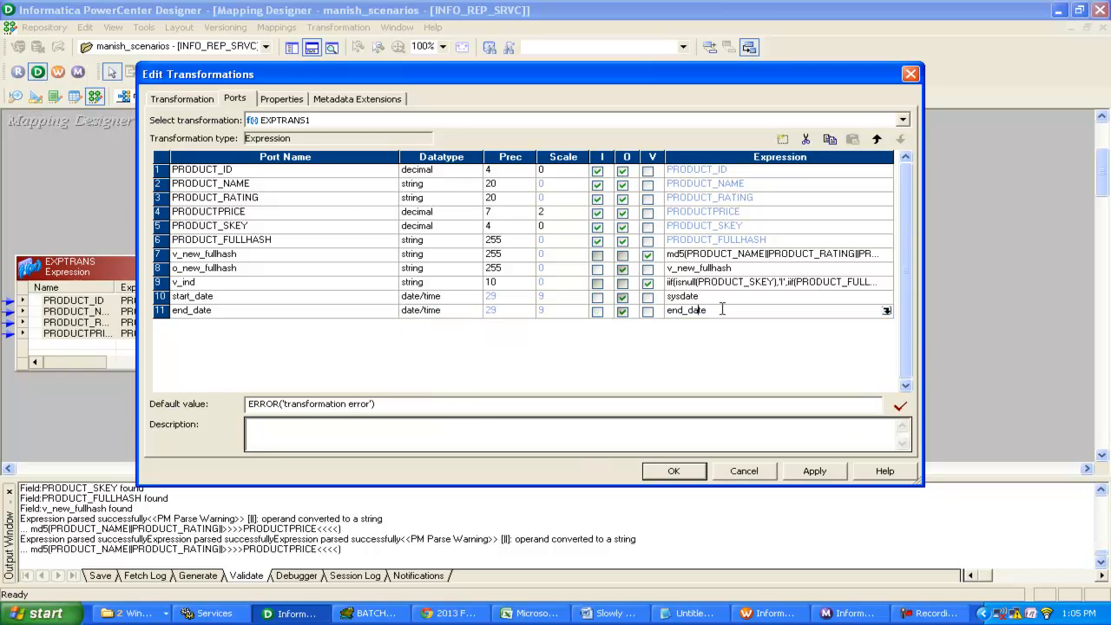
pyautogui.click(692, 614)
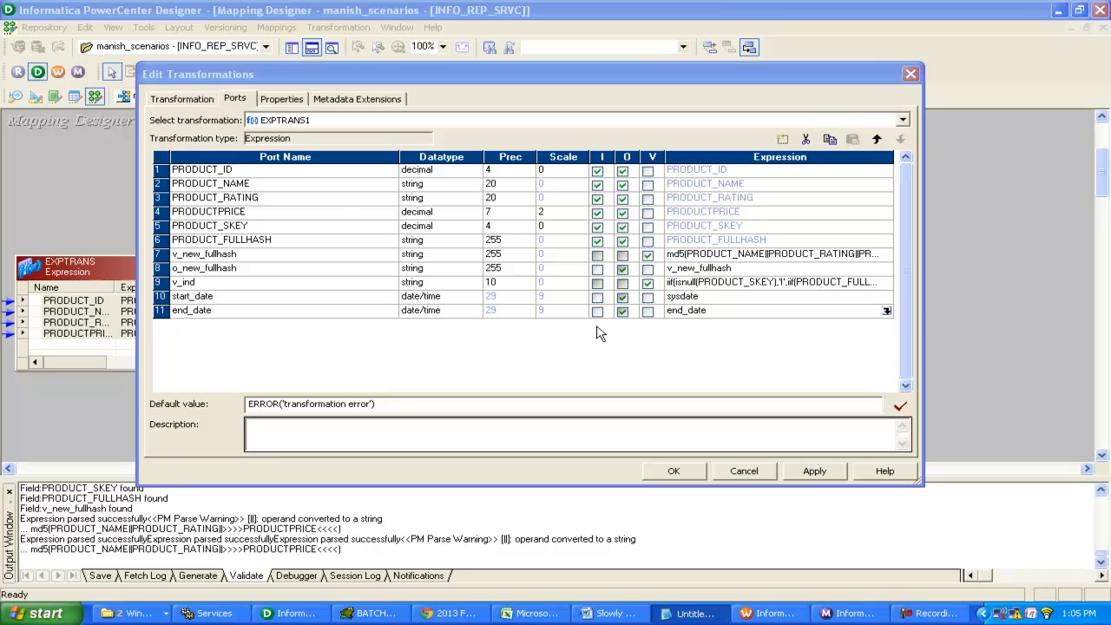
pyautogui.moveTo(417, 195); pyautogui.dragTo(2, 164)
pyautogui.hotkey('ctrl', 'c')
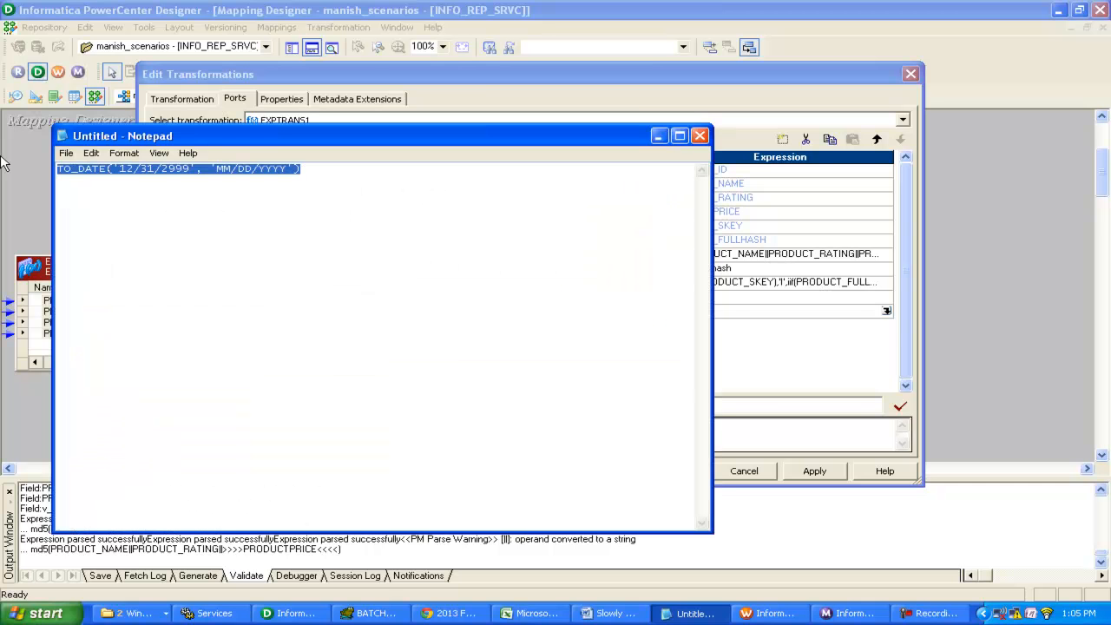
pyautogui.click(885, 326)
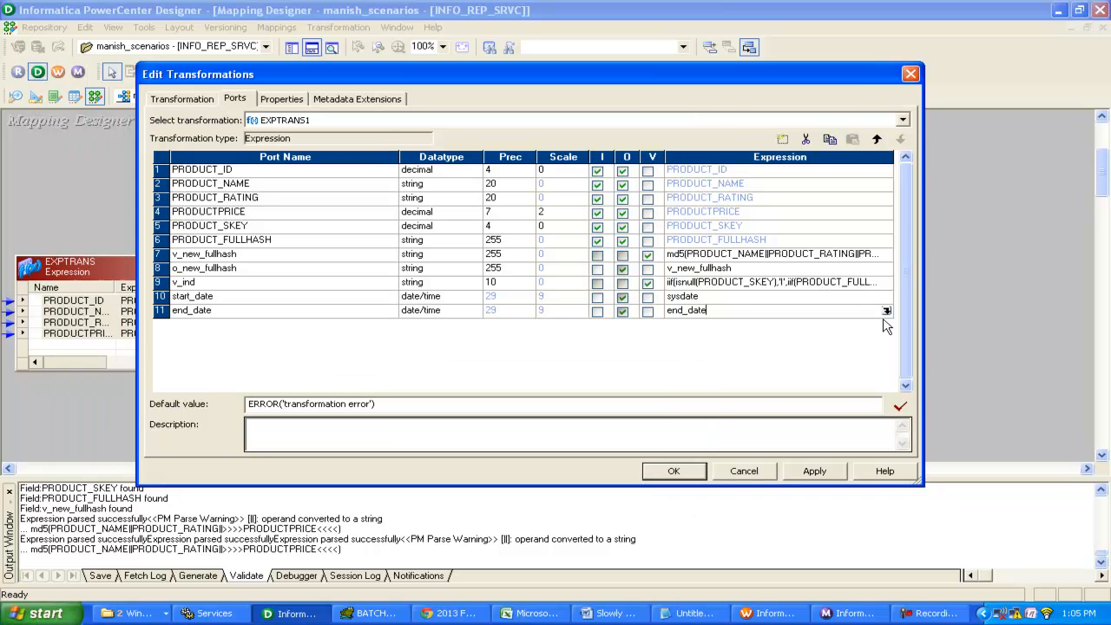
pyautogui.click(887, 311)
pyautogui.hotkey('ctrl', 'a')
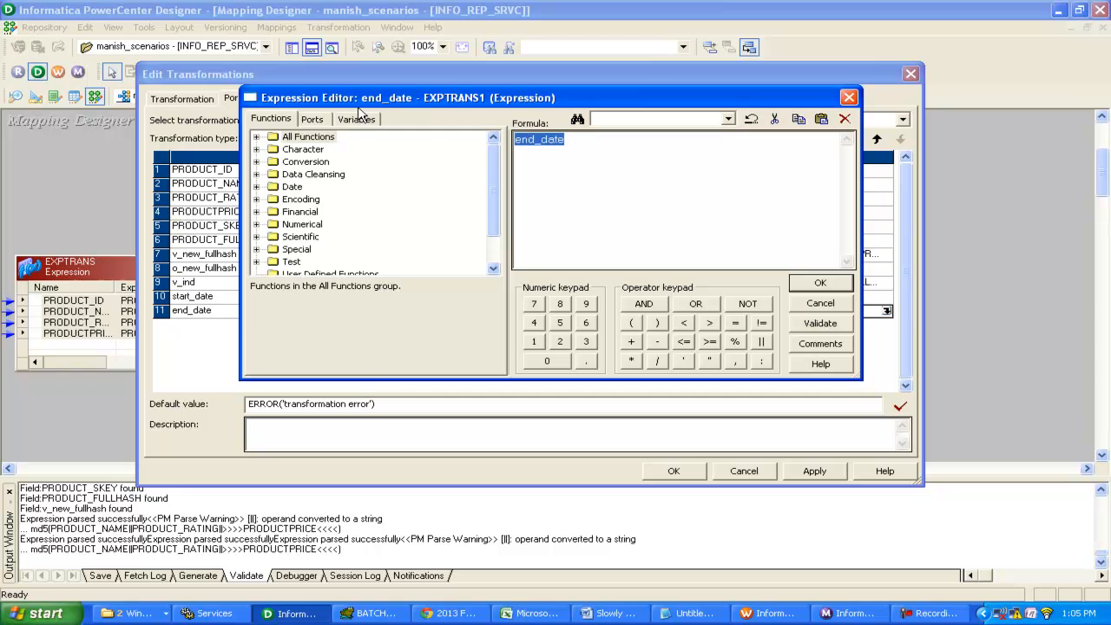
pyautogui.hotkey('ctrl', 'v')
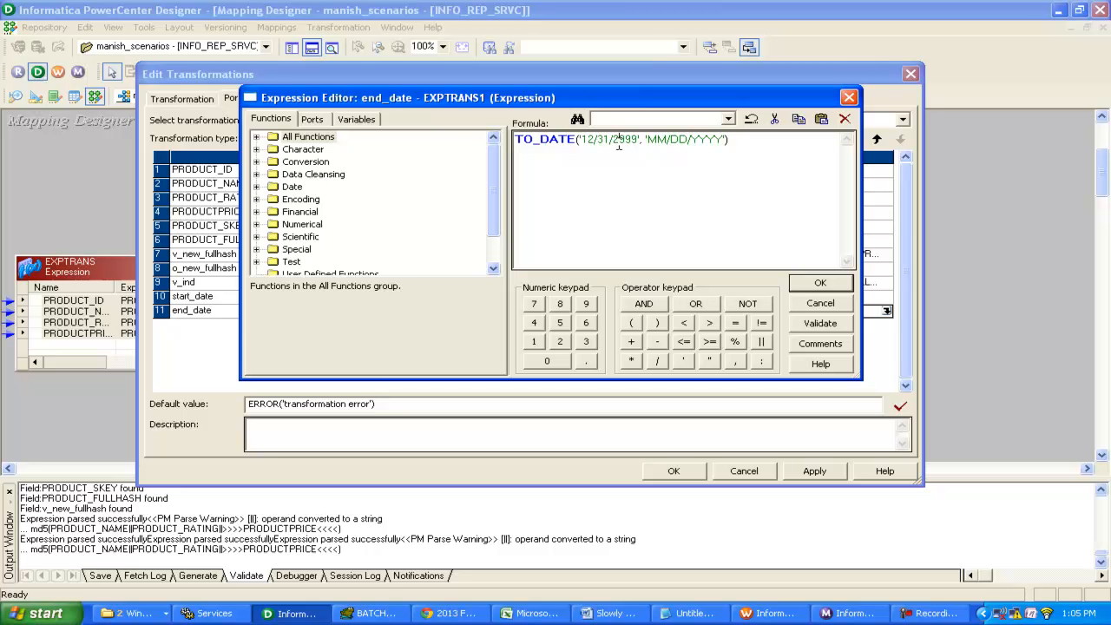
pyautogui.click(813, 327)
pyautogui.click(819, 284)
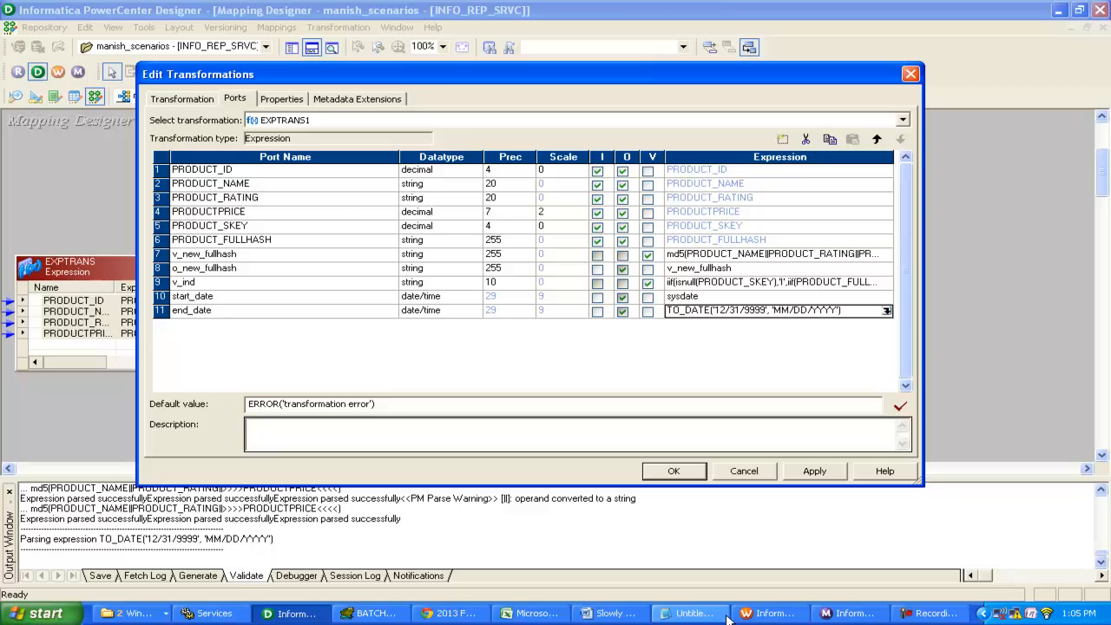
# Check the TGT table columns in the Excel workbook, and apply and save the EXPTRANS1 changes in the mapping
pyautogui.click(531, 614)
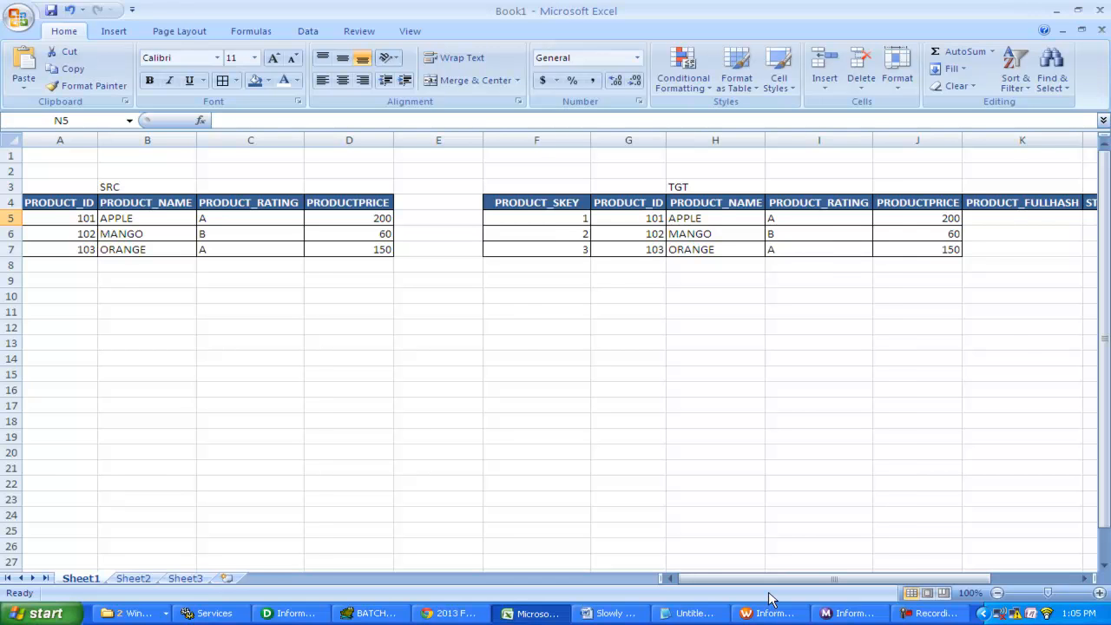
pyautogui.moveTo(803, 580); pyautogui.dragTo(849, 582)
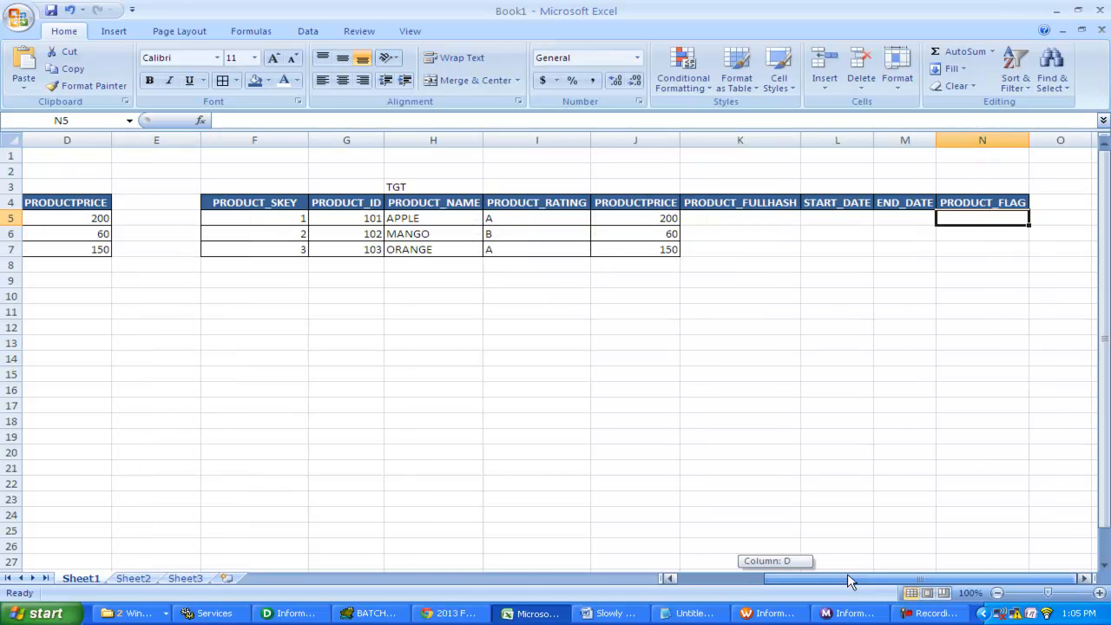
pyautogui.moveTo(850, 583); pyautogui.dragTo(850, 583)
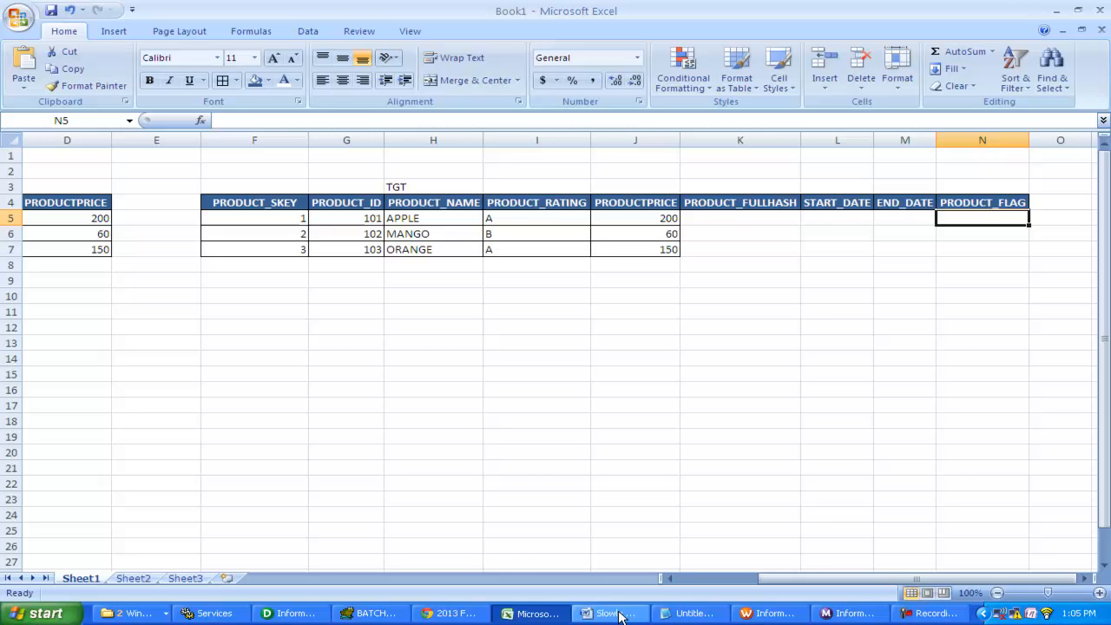
pyautogui.click(283, 614)
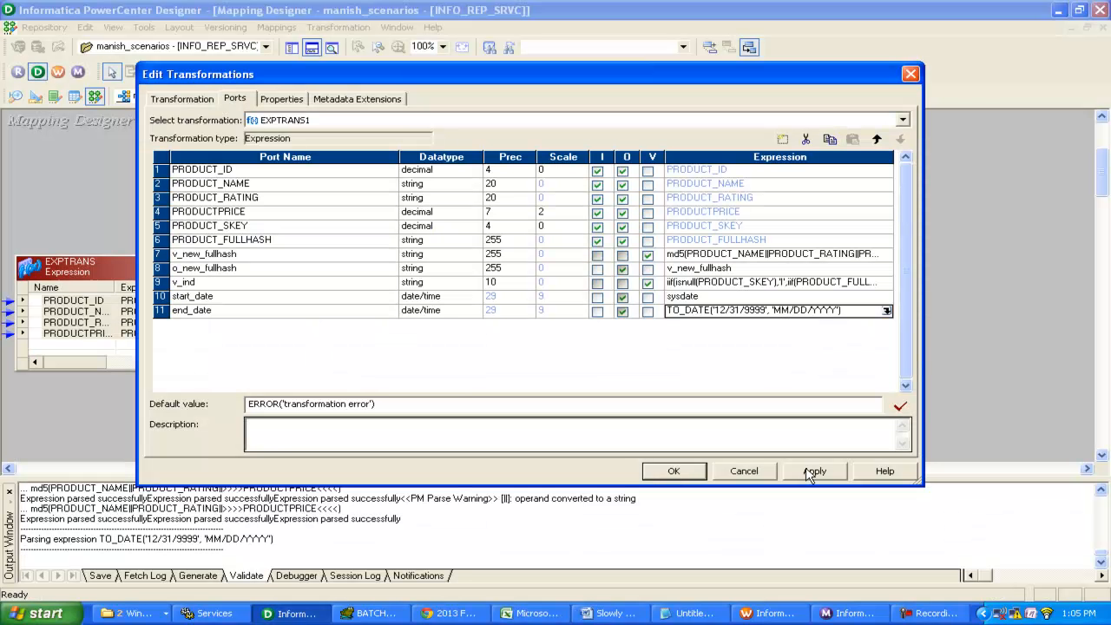
pyautogui.click(813, 471)
pyautogui.click(674, 472)
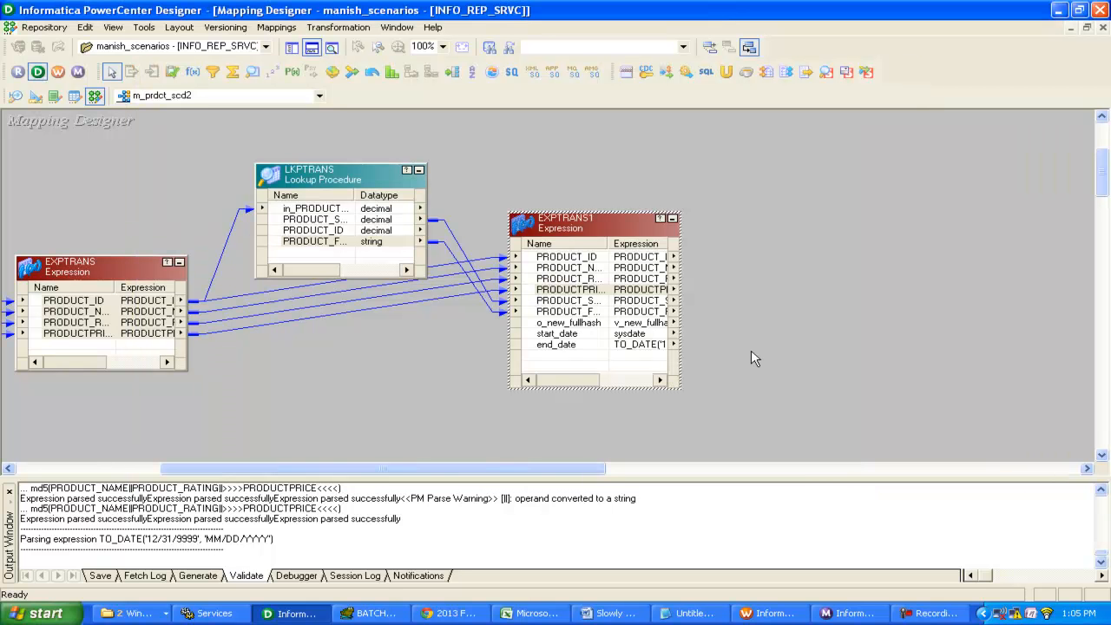
pyautogui.hotkey('ctrl', 's')
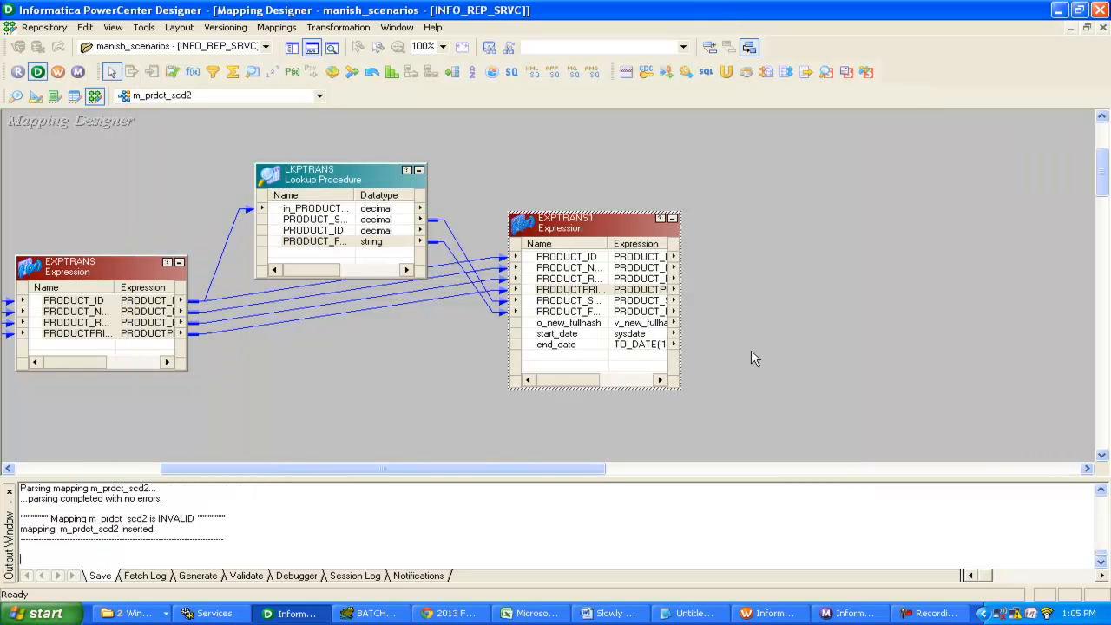
# Rename the v_ind port of the EXPTRANS1 Expression transformation to o_ind
pyautogui.doubleClick(584, 223)
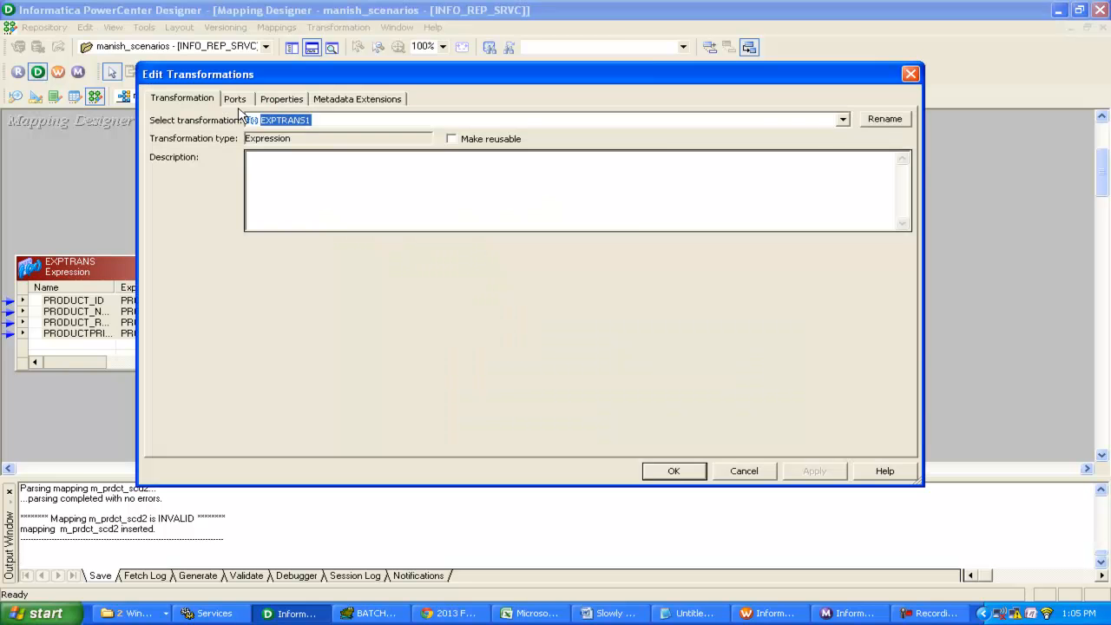
pyautogui.click(235, 99)
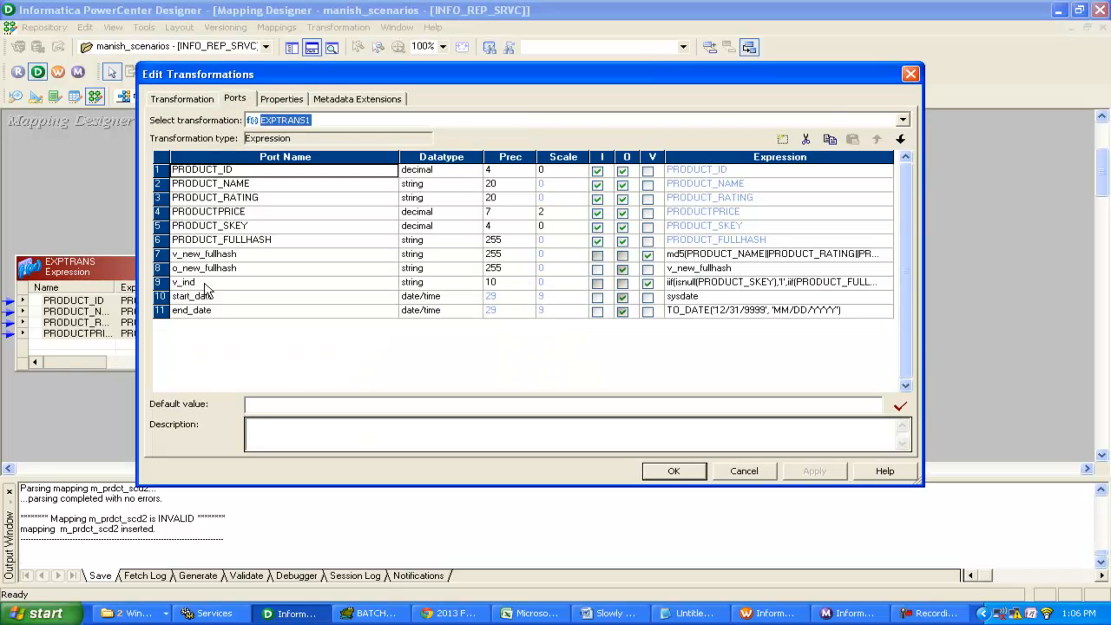
pyautogui.click(176, 284)
pyautogui.click(177, 287)
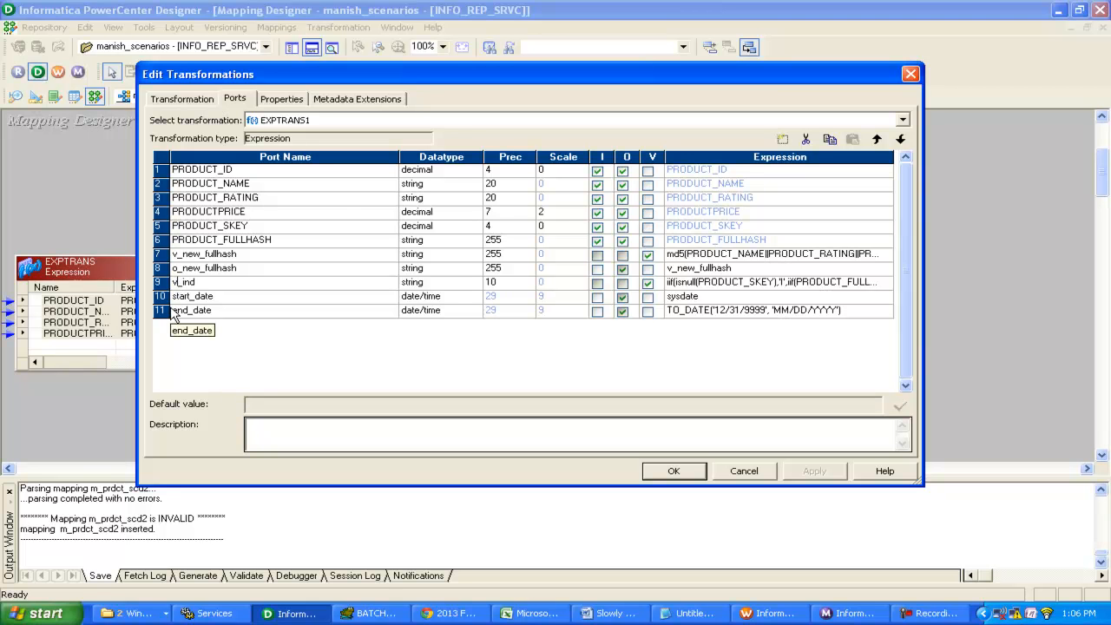
pyautogui.press('BackSpace')
pyautogui.write('o')
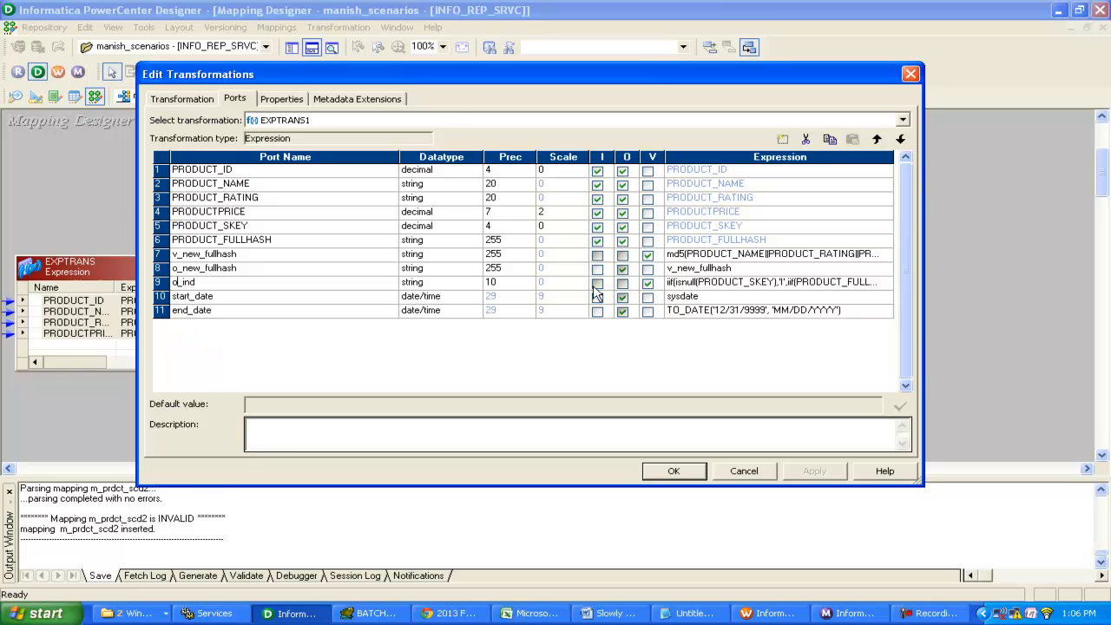
# Change o_ind from a variable port to an output port, apply the changes and save the mapping
pyautogui.click(623, 295)
pyautogui.click(622, 284)
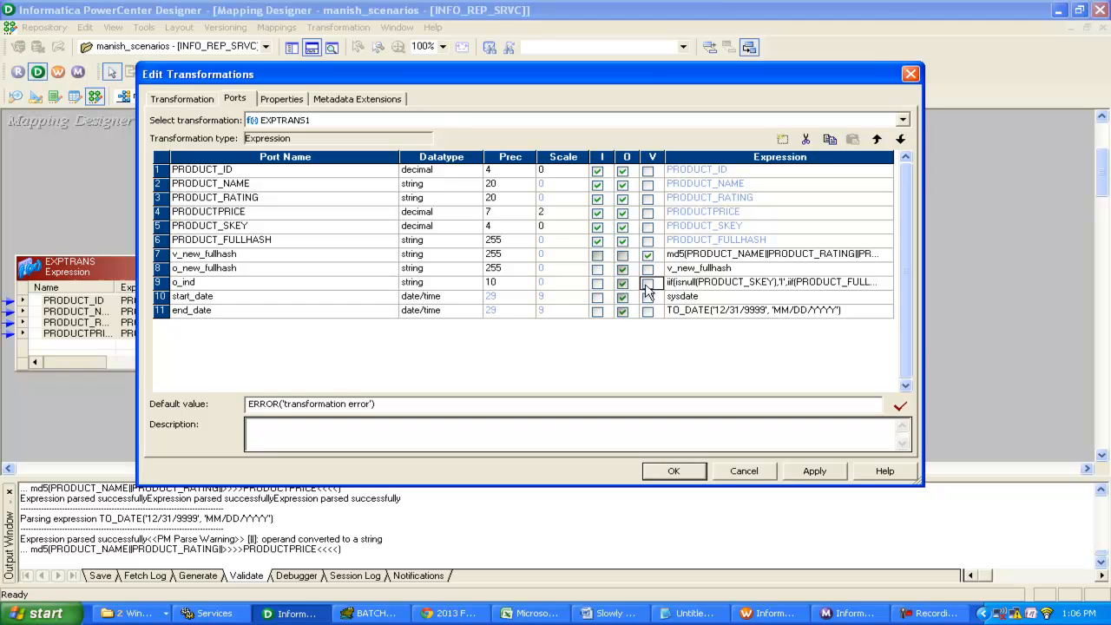
pyautogui.click(648, 285)
pyautogui.click(795, 475)
pyautogui.click(674, 470)
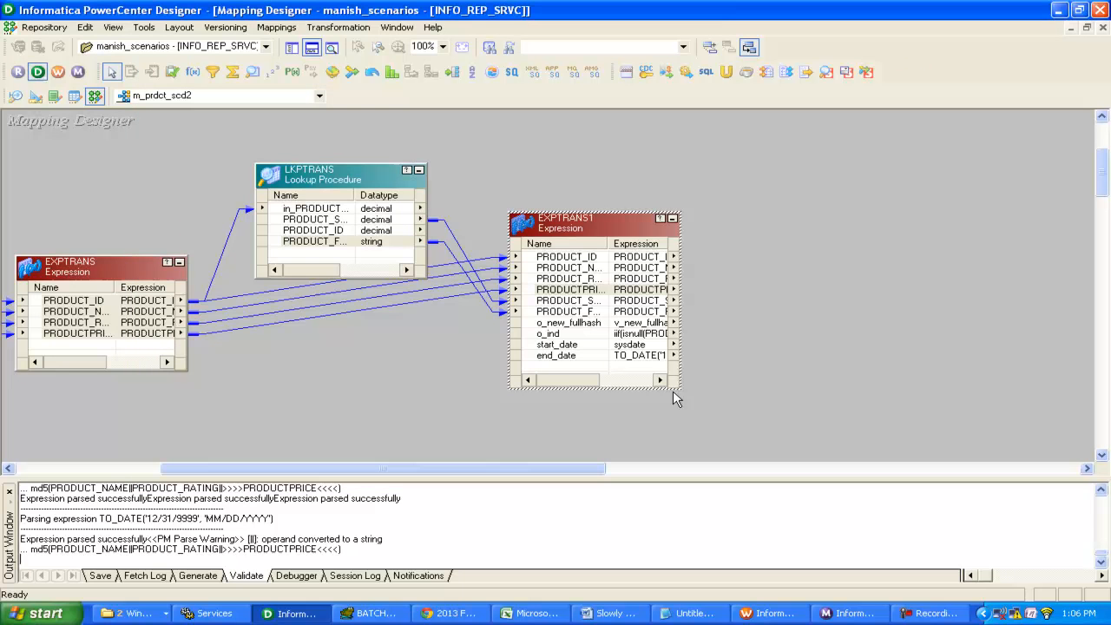
pyautogui.hotkey('ctrl', 's')
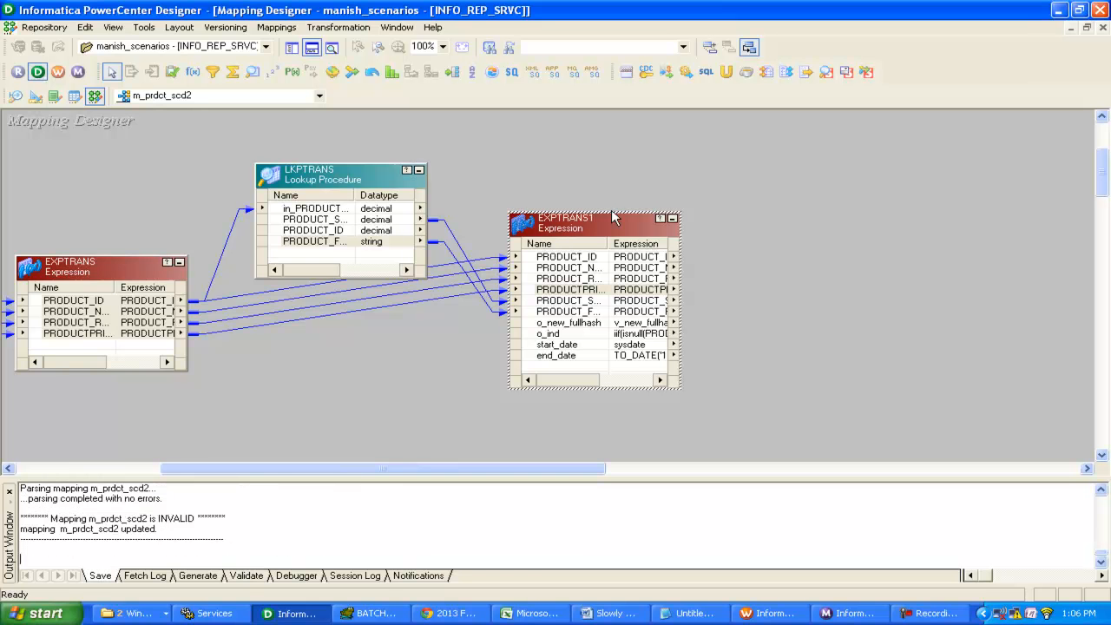
# Add a Router transformation beside EXPTRANS1 and link all EXPTRANS1 output ports into it
pyautogui.click(192, 71)
pyautogui.click(453, 73)
pyautogui.click(762, 213)
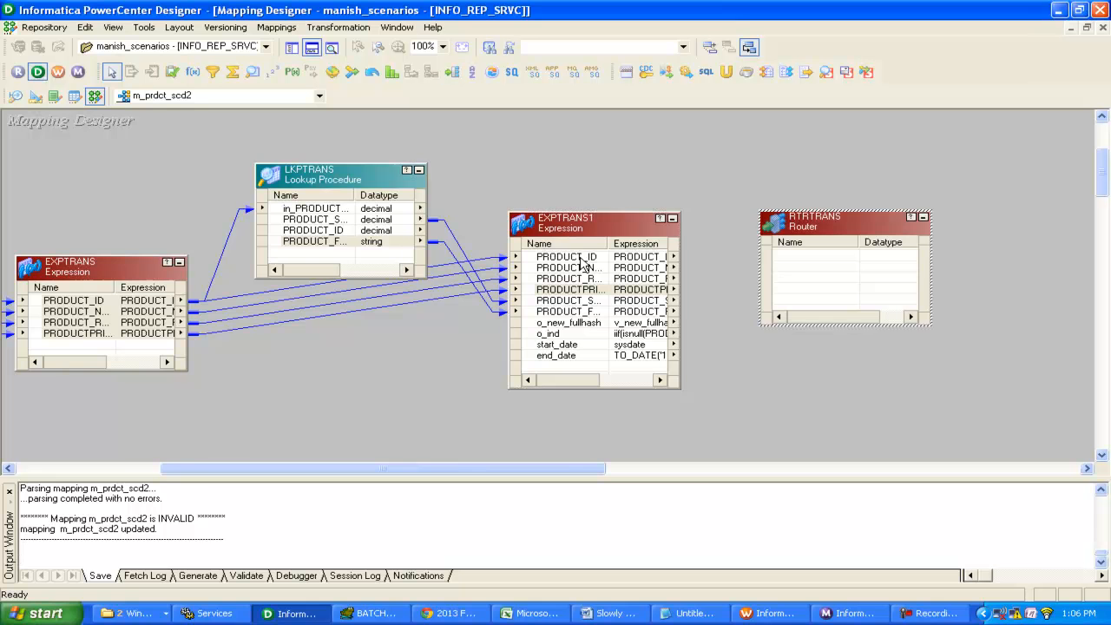
pyautogui.rightClick(581, 258)
pyautogui.click(620, 264)
pyautogui.moveTo(620, 265); pyautogui.dragTo(840, 295)
# Delete the PRODUCT_FULLHASH input port from the RTRTRANS Router transformation
pyautogui.doubleClick(838, 221)
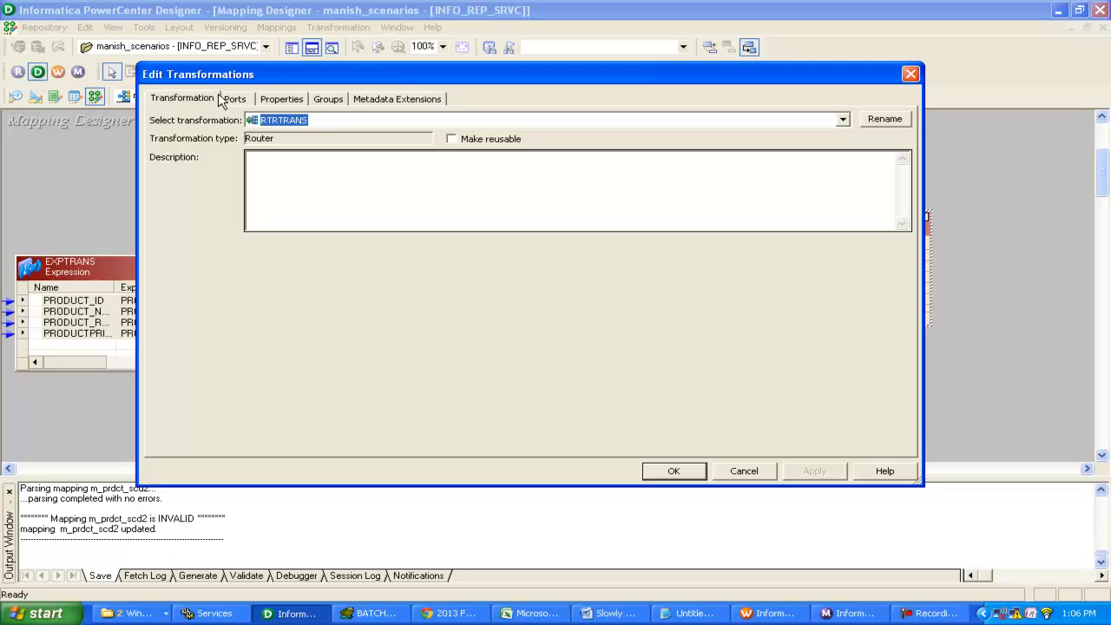
pyautogui.click(233, 99)
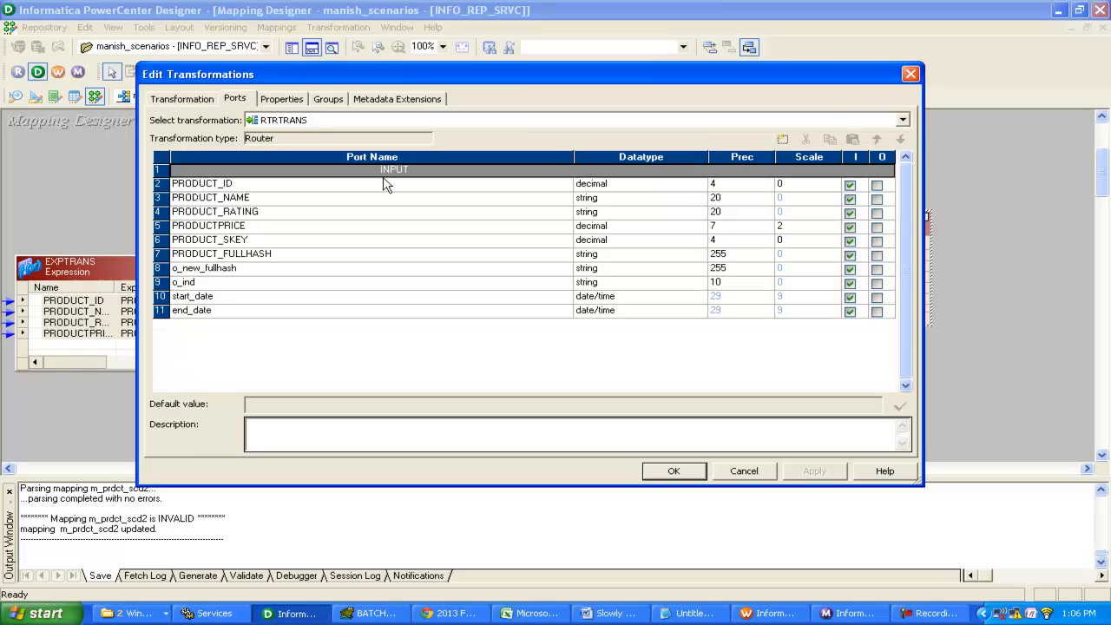
pyautogui.click(175, 260)
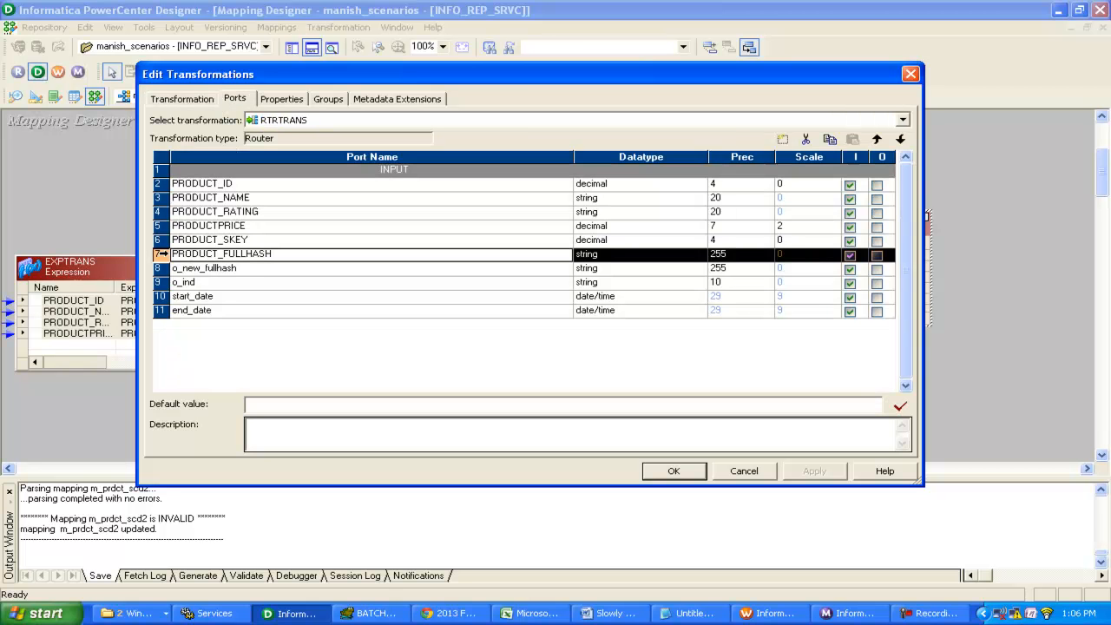
pyautogui.click(804, 145)
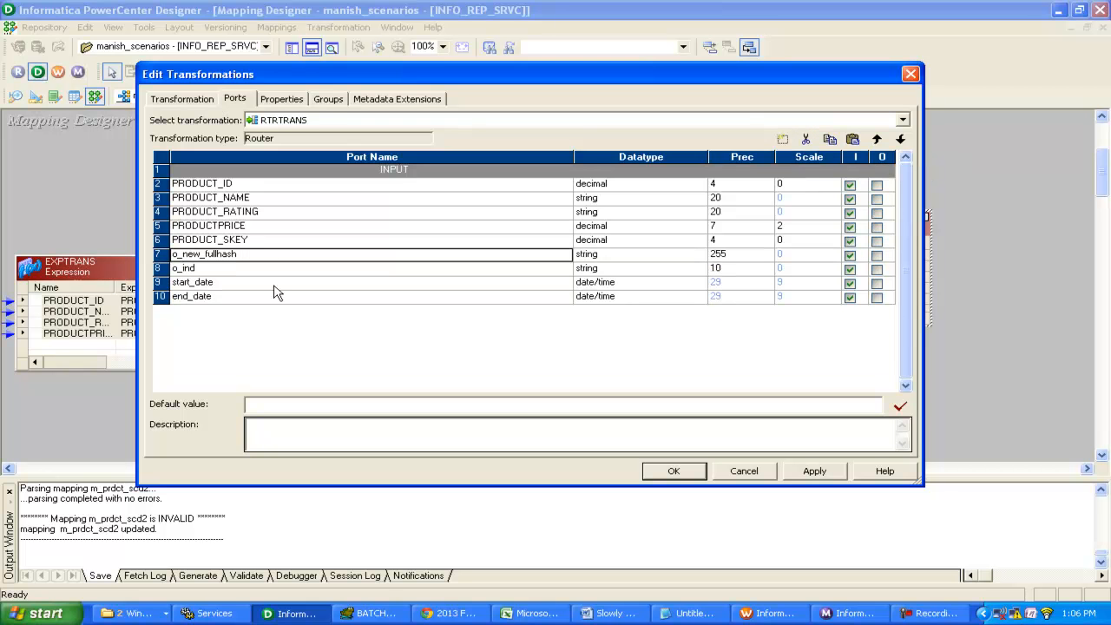
# Add two output groups to the RTRTRANS Router and name them insert and upd
pyautogui.click(329, 99)
pyautogui.click(783, 138)
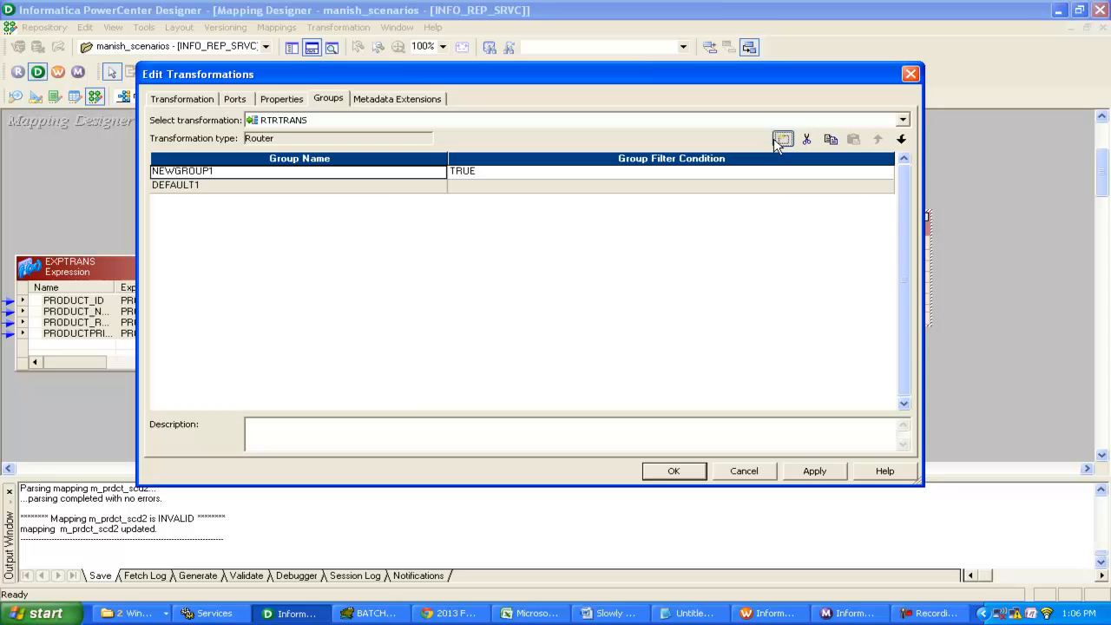
pyautogui.click(782, 140)
pyautogui.doubleClick(213, 171)
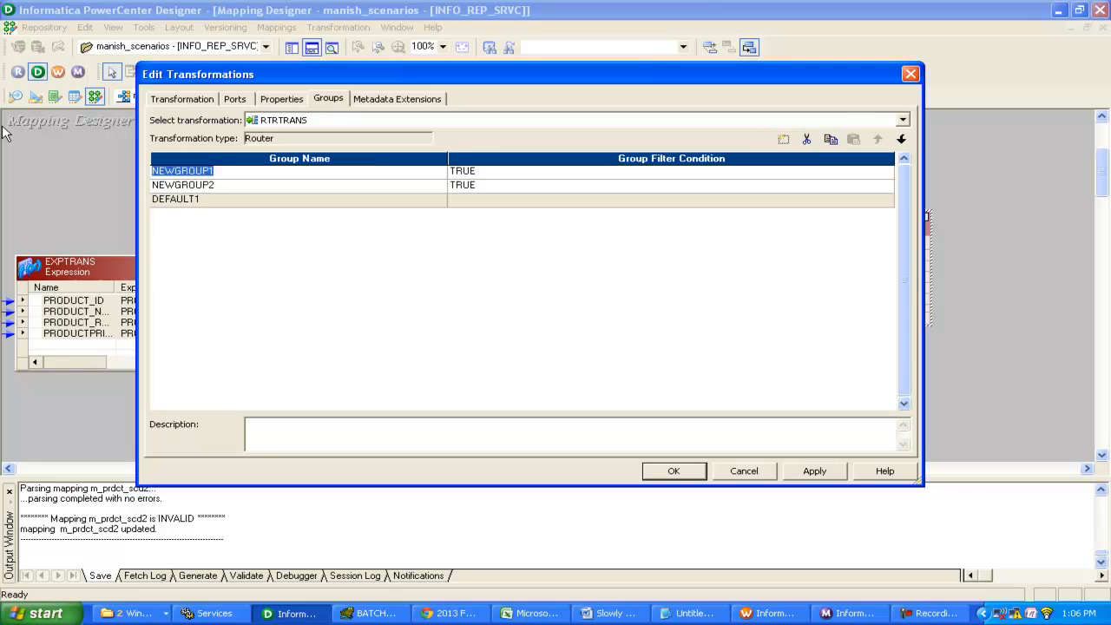
pyautogui.write('ins')
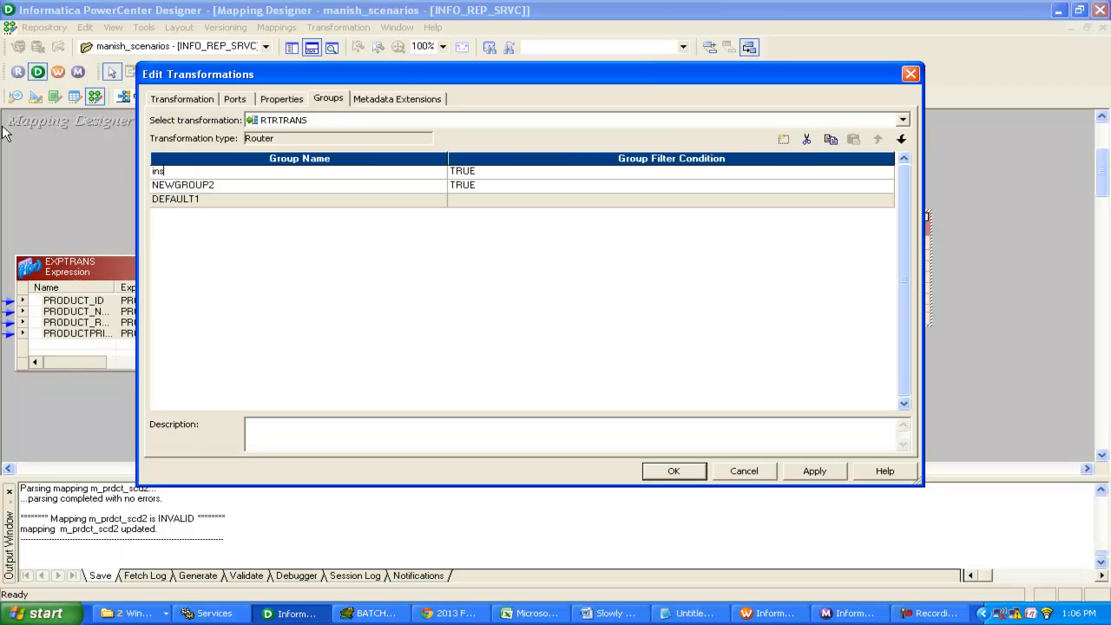
pyautogui.write('sw')
pyautogui.press('BackSpace')
pyautogui.press('BackSpace')
pyautogui.write('ert')
pyautogui.click(217, 186)
pyautogui.moveTo(216, 186); pyautogui.dragTo(29, 83)
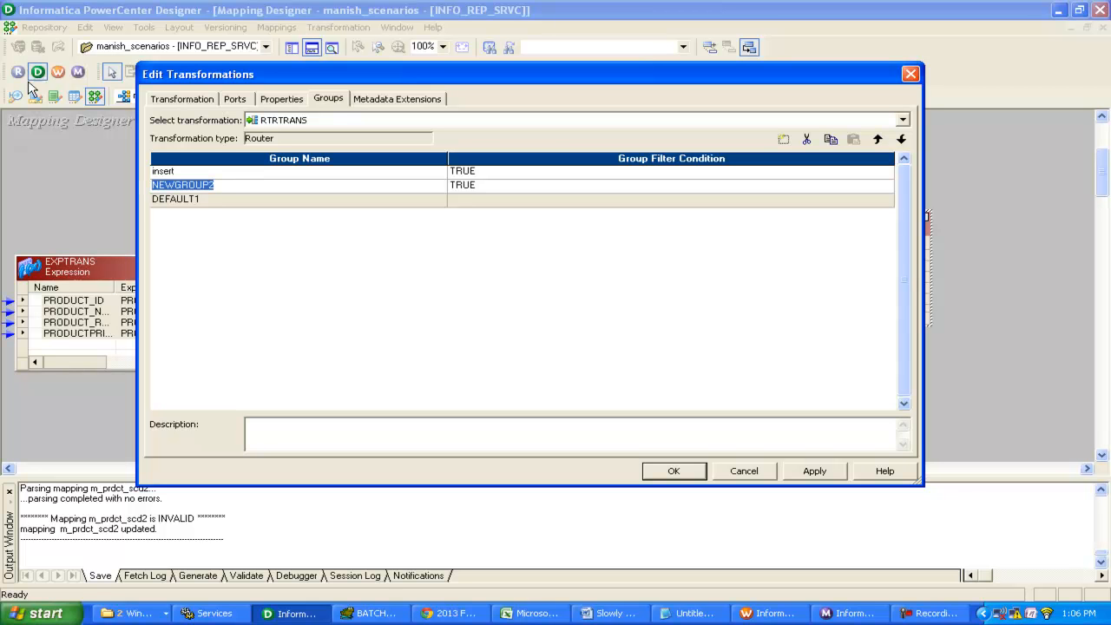
pyautogui.write('up')
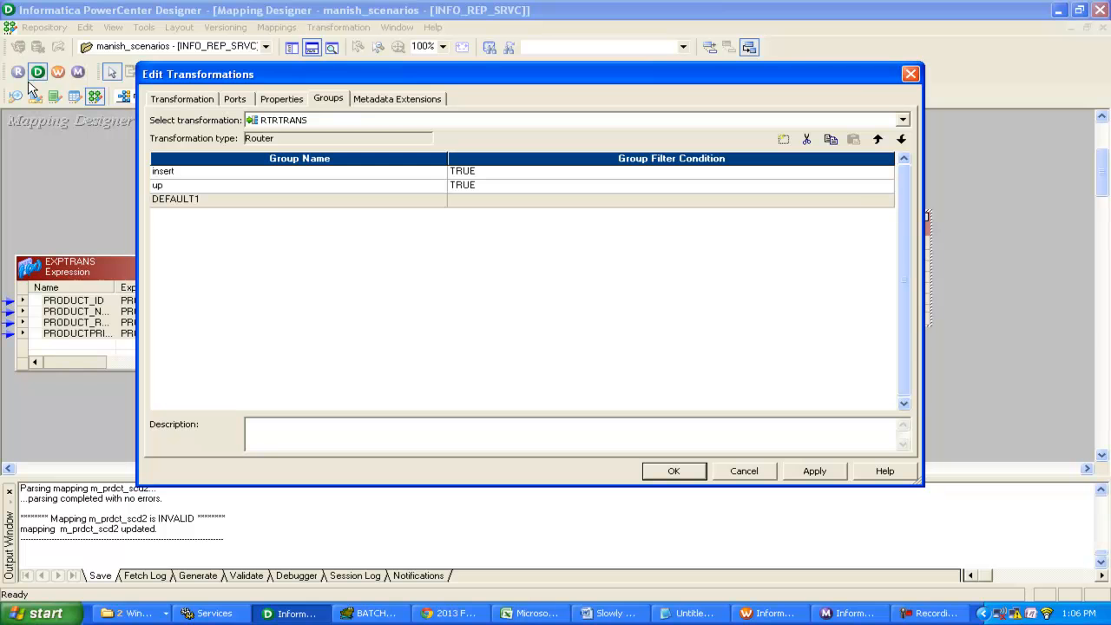
pyautogui.write('d')
# Set the insert group's filter condition to o_ind='I' in the Router transformation
pyautogui.click(694, 172)
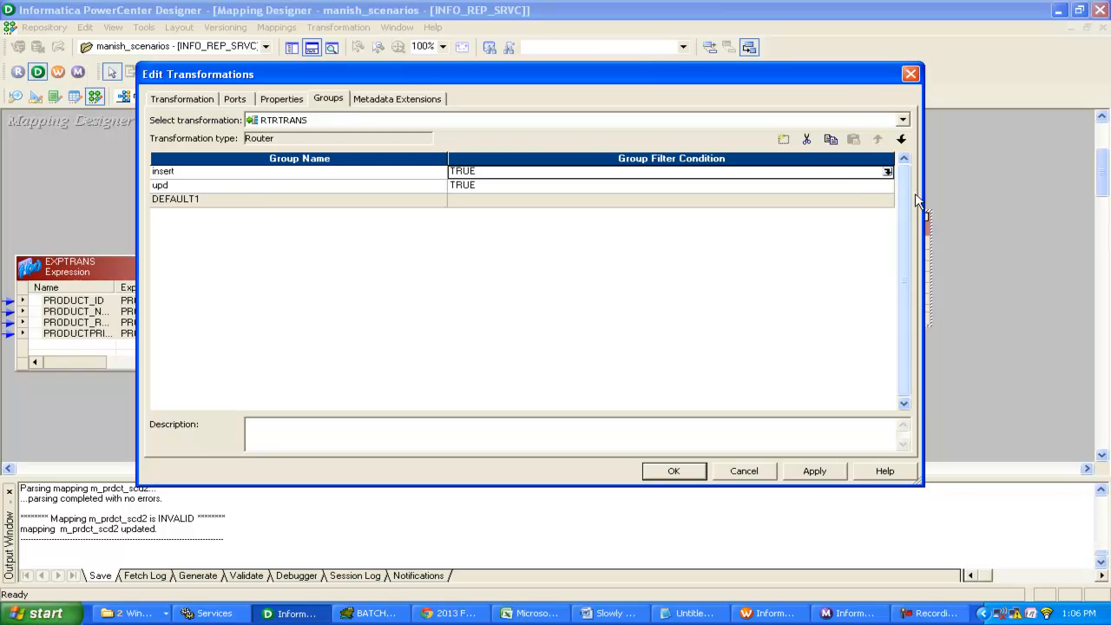
pyautogui.click(886, 171)
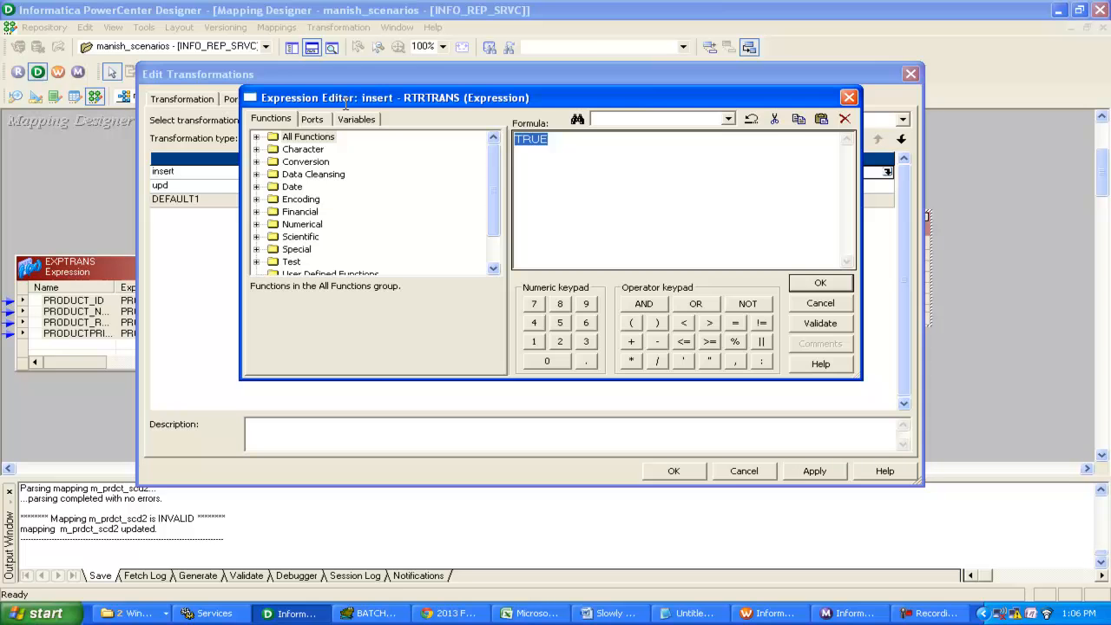
pyautogui.press('Delete')
pyautogui.click(314, 120)
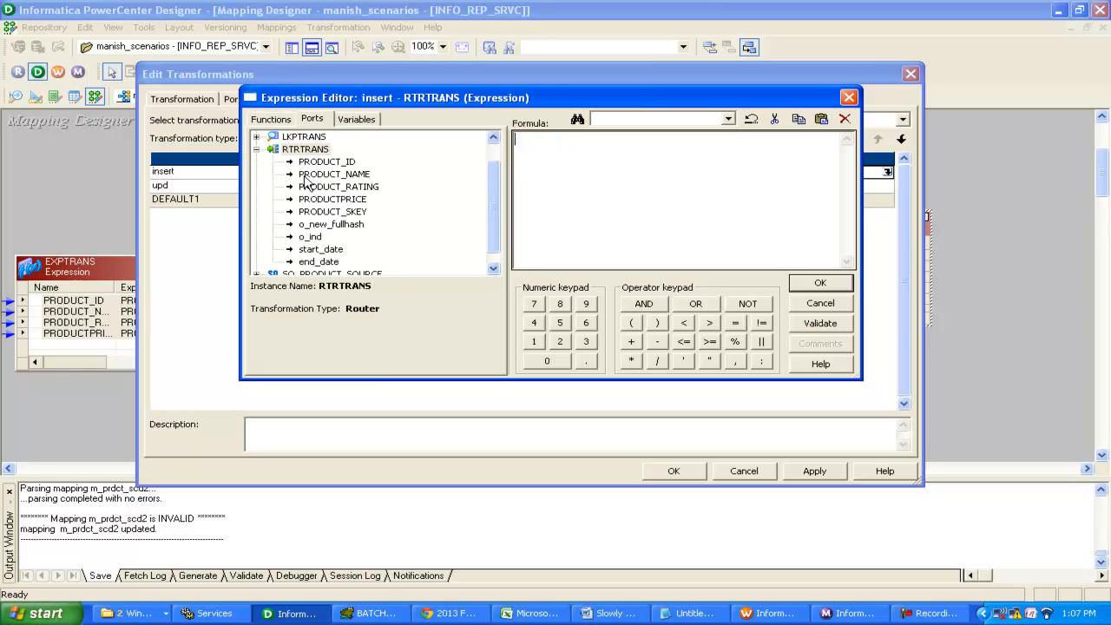
pyautogui.click(315, 239)
pyautogui.doubleClick(312, 239)
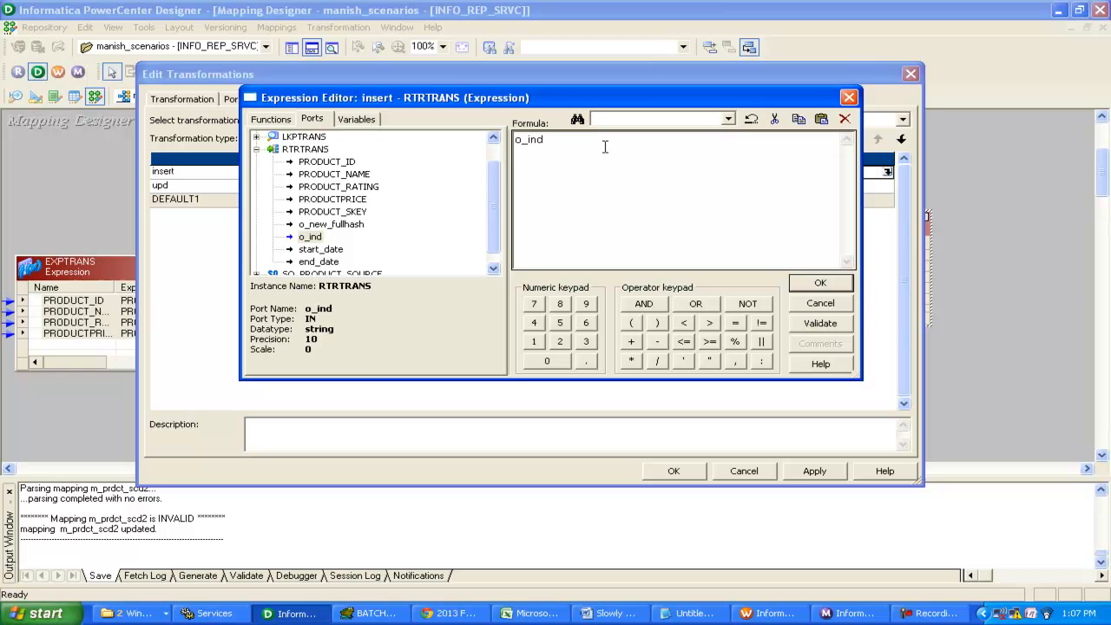
pyautogui.write("='I'")
pyautogui.click(825, 281)
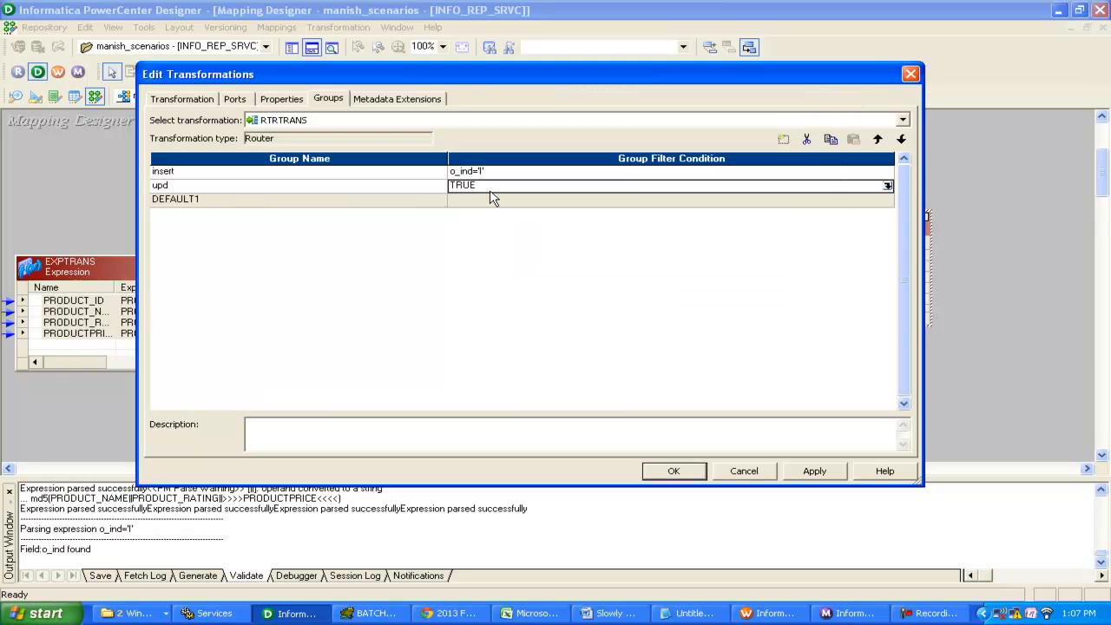
pyautogui.click(887, 186)
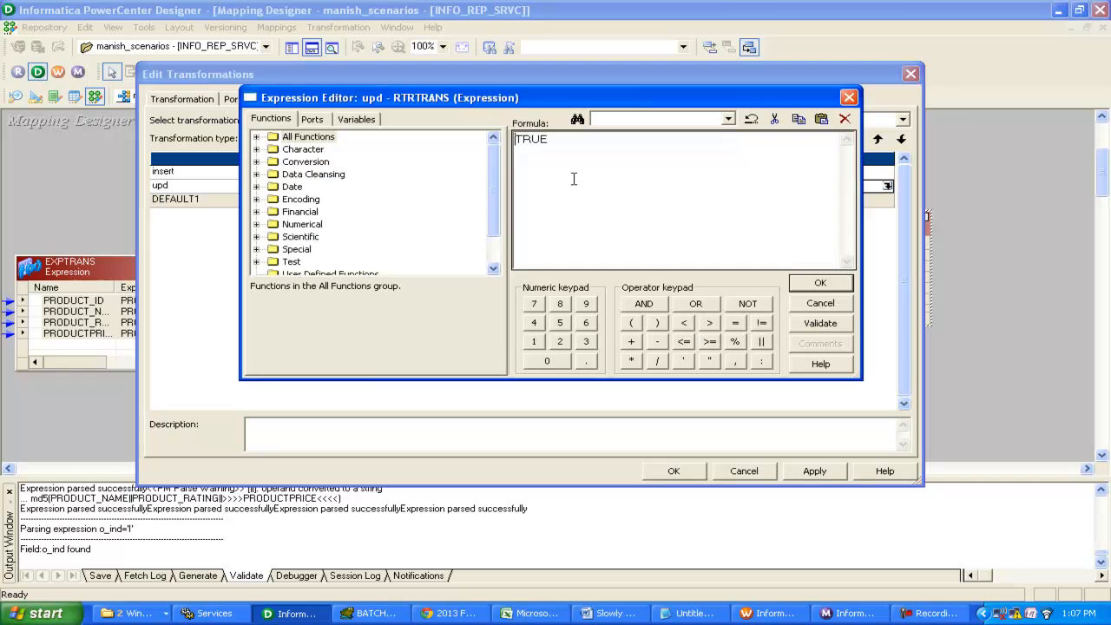
pyautogui.hotkey('ctrl', 'a')
pyautogui.press('Delete')
pyautogui.click(313, 119)
pyautogui.click(312, 238)
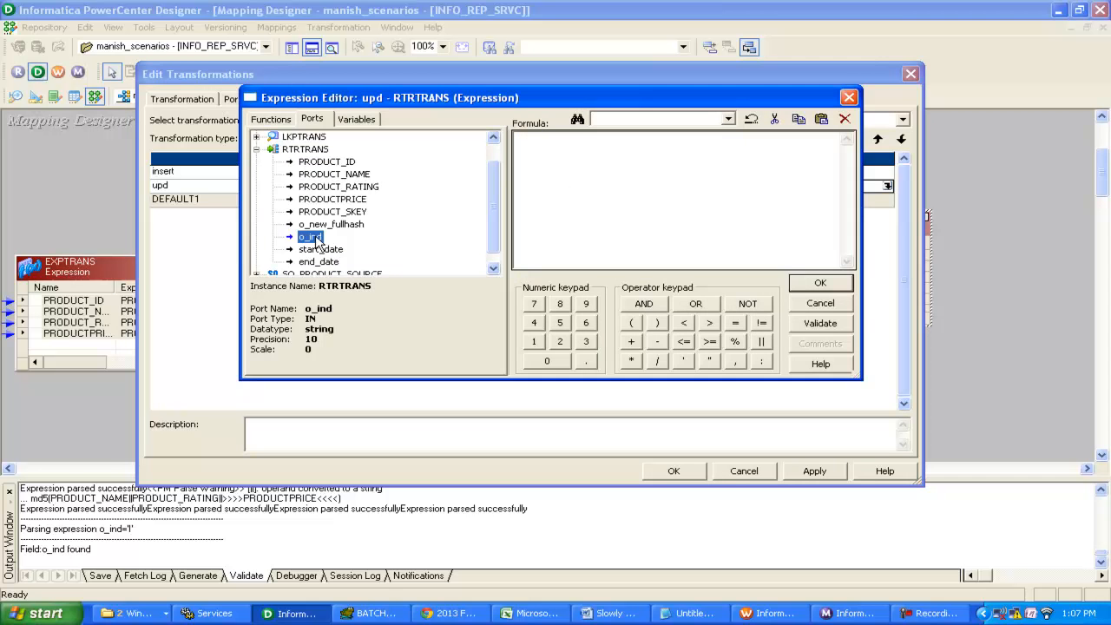
pyautogui.moveTo(315, 243); pyautogui.dragTo(544, 161)
pyautogui.write("='u")
pyautogui.press('BackSpace')
pyautogui.write("U'")
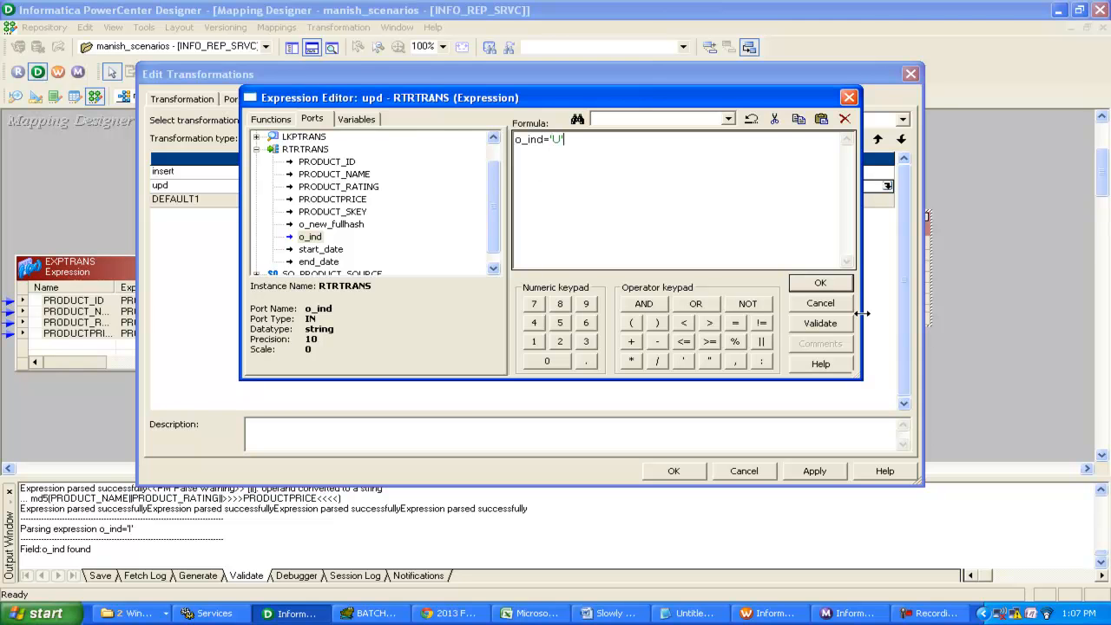
pyautogui.click(820, 303)
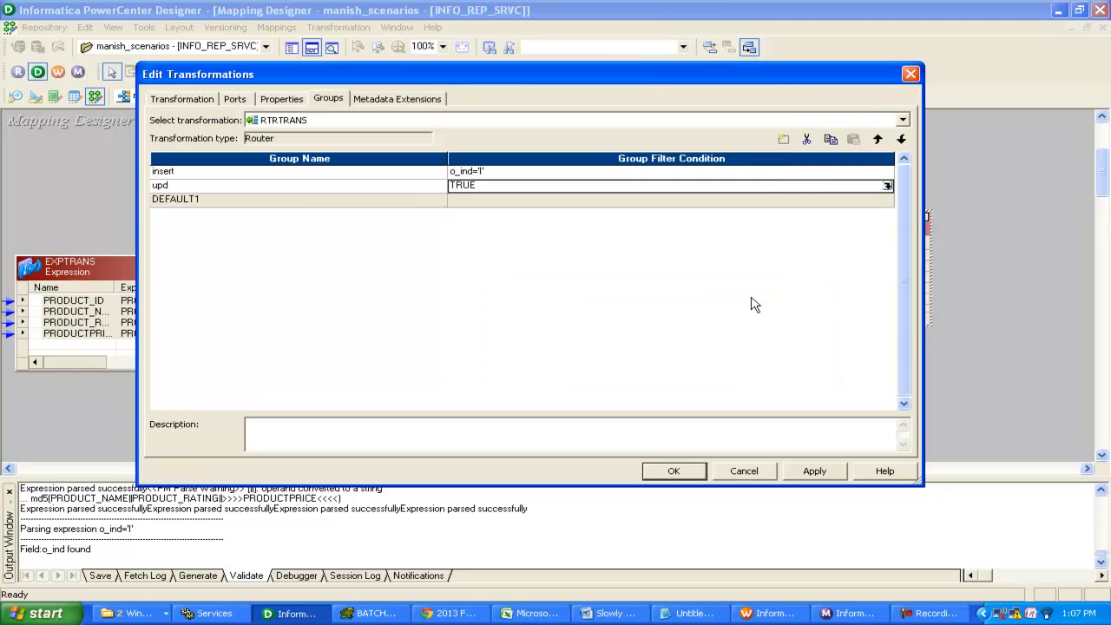
# Set the upd group's filter condition to o_ind='U' and validate the expression
pyautogui.click(887, 185)
pyautogui.moveTo(611, 182); pyautogui.dragTo(297, 123)
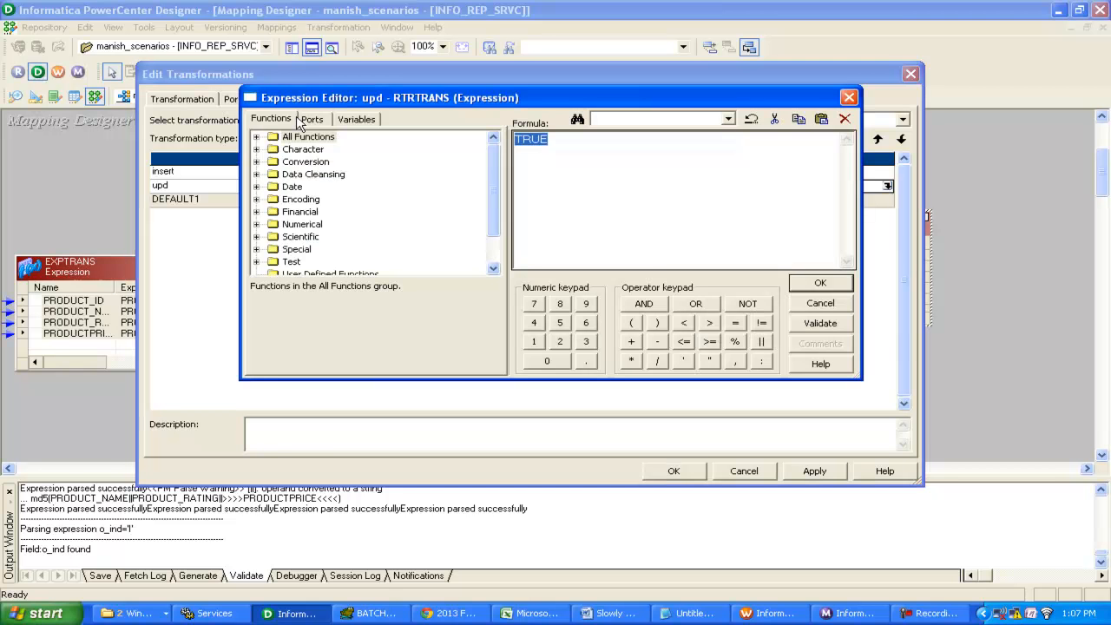
pyautogui.click(304, 120)
pyautogui.doubleClick(306, 238)
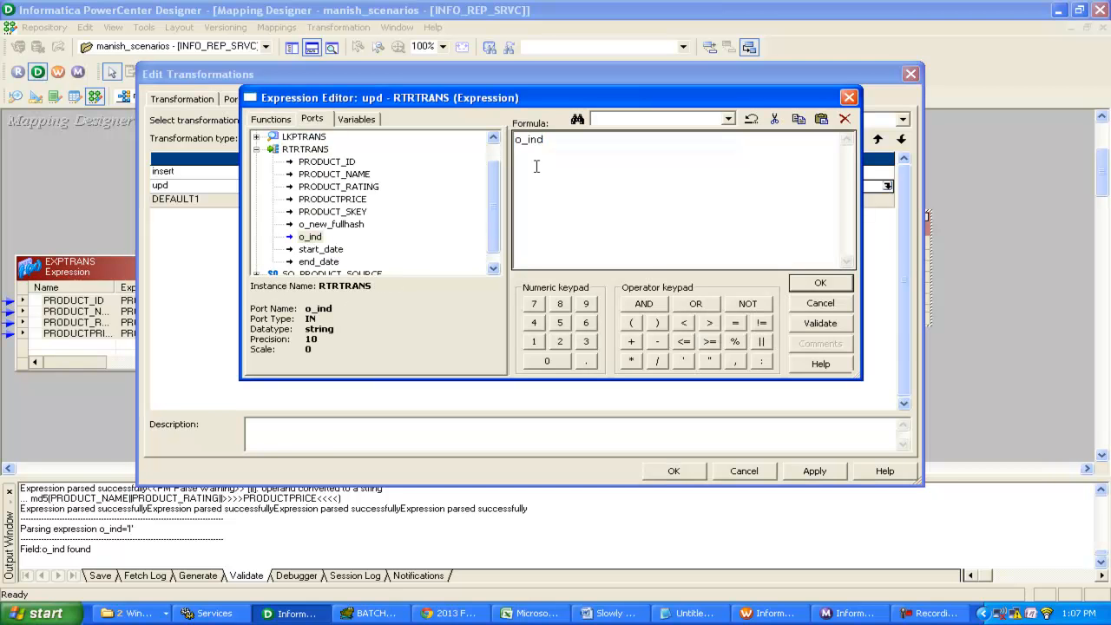
pyautogui.write("='U'")
pyautogui.click(821, 283)
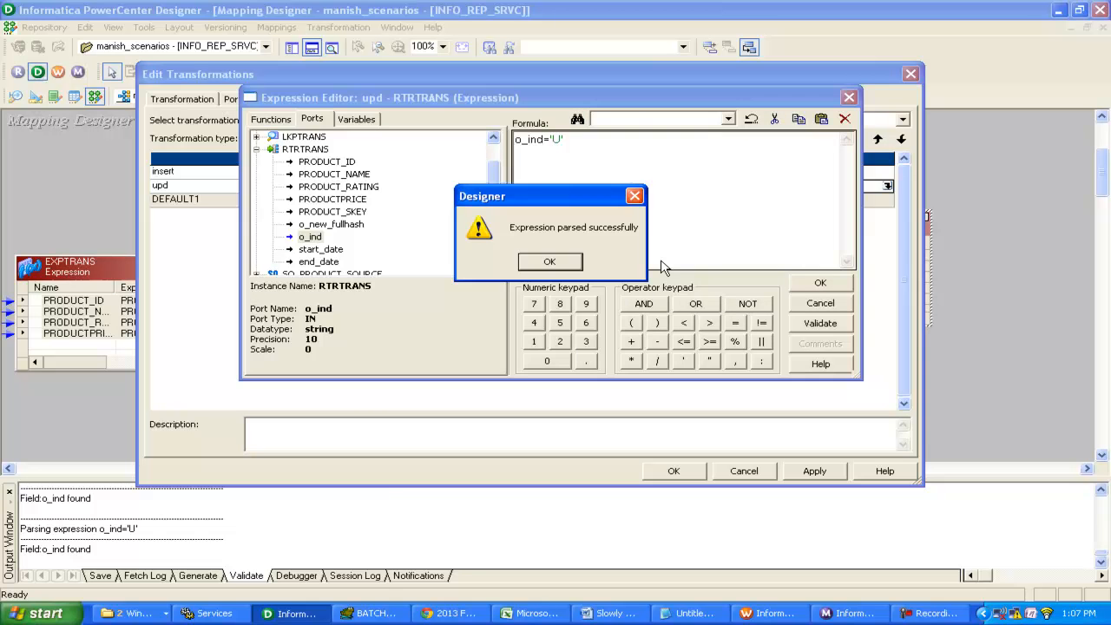
pyautogui.press('Return')
pyautogui.click(816, 284)
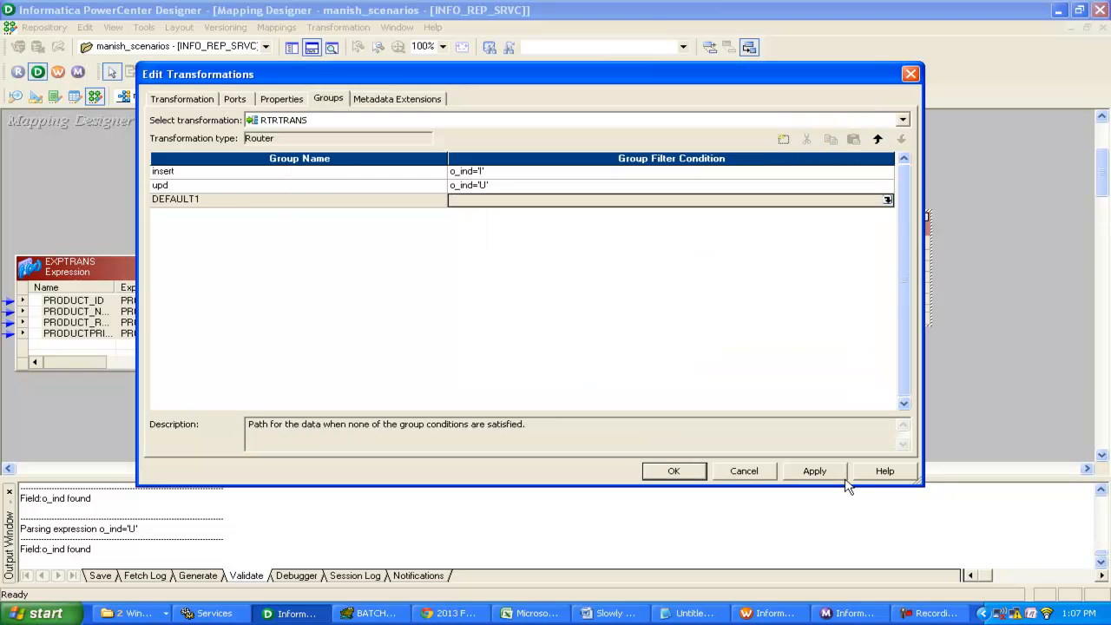
# Apply the Router transformation changes and save the m_prdct_scd2 mapping
pyautogui.click(814, 471)
pyautogui.click(677, 471)
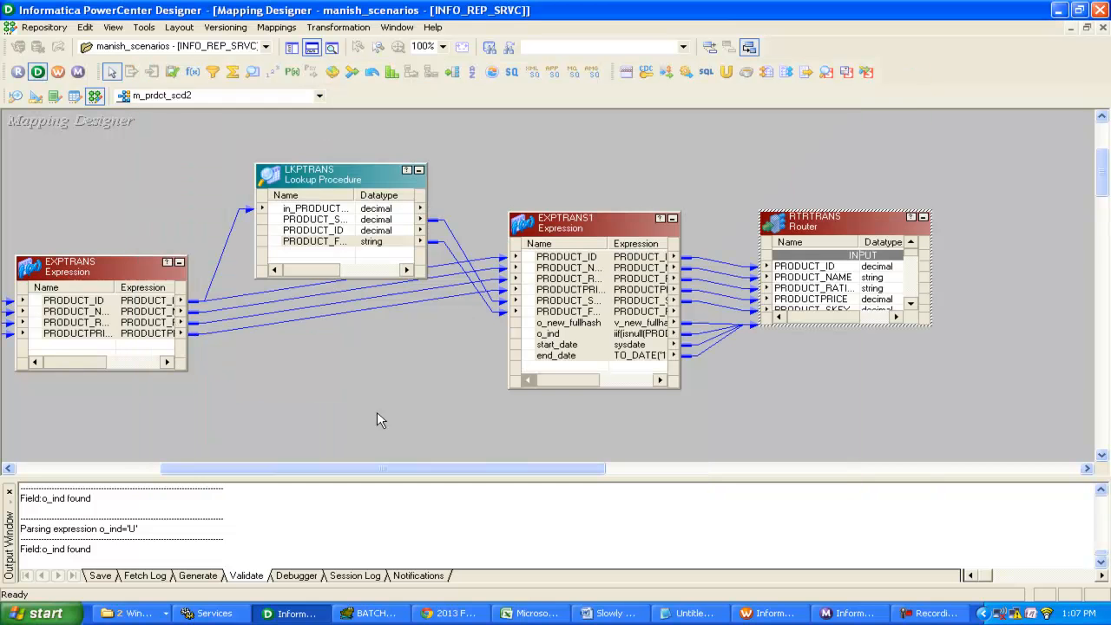
pyautogui.hotkey('ctrl', 's')
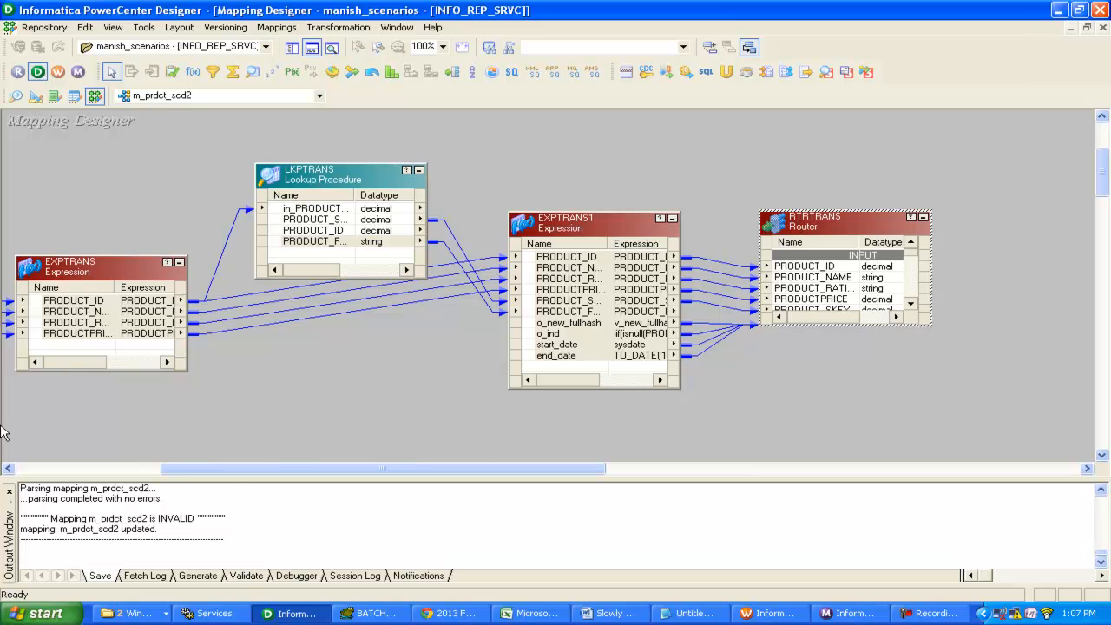
# Enlarge the RTRTRANS box in height until the ports of its insert group and the start of upd show
pyautogui.moveTo(382, 469); pyautogui.dragTo(537, 472)
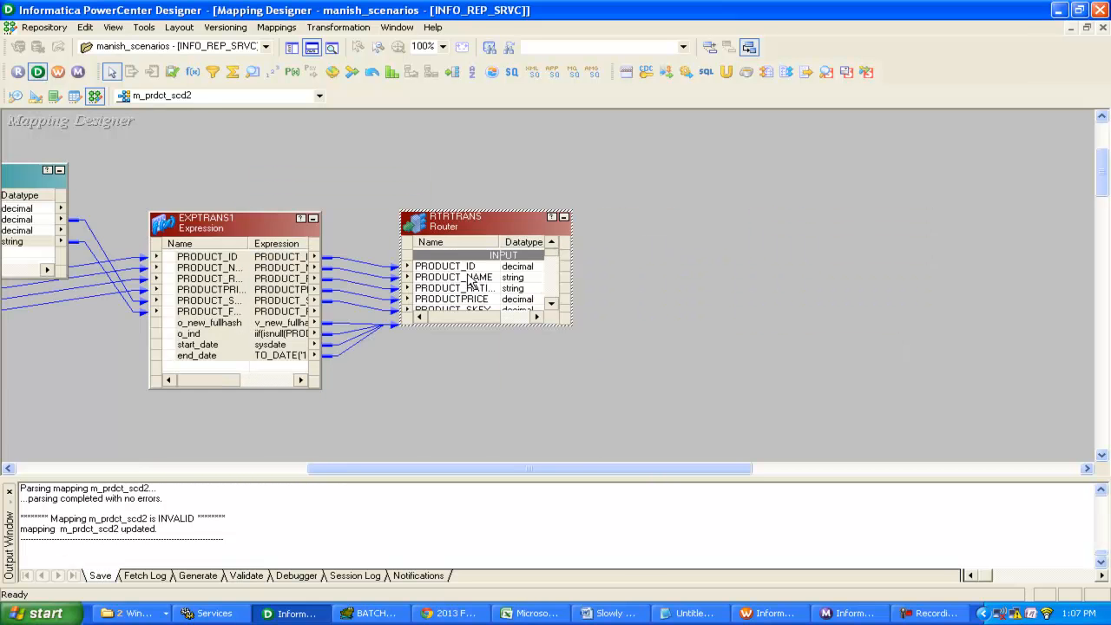
pyautogui.moveTo(502, 211); pyautogui.dragTo(511, 148)
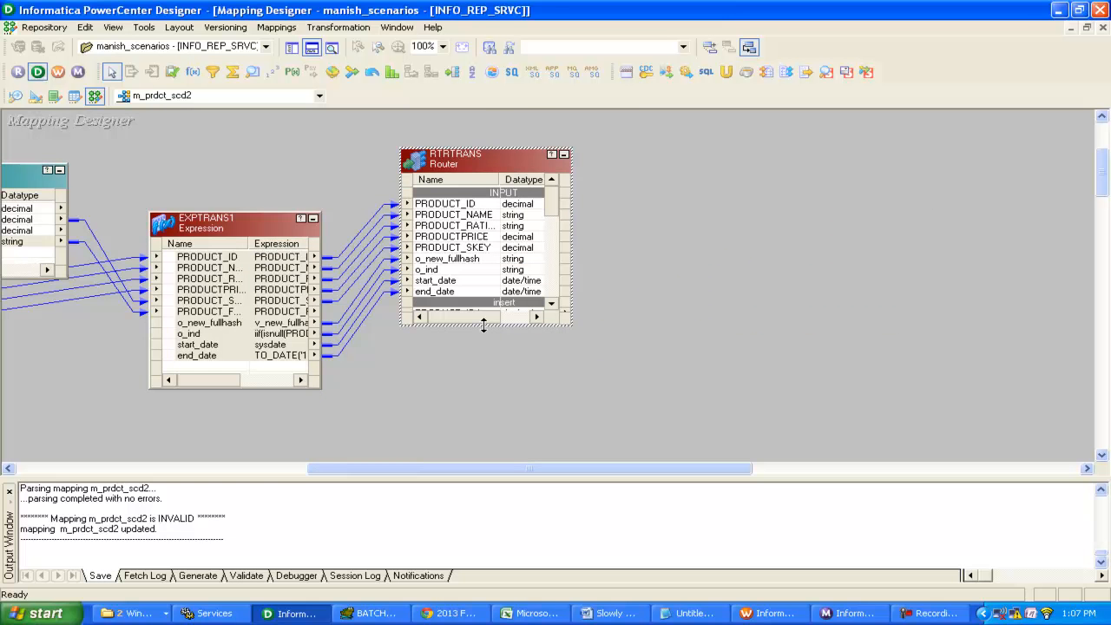
pyautogui.moveTo(485, 328); pyautogui.dragTo(427, 465)
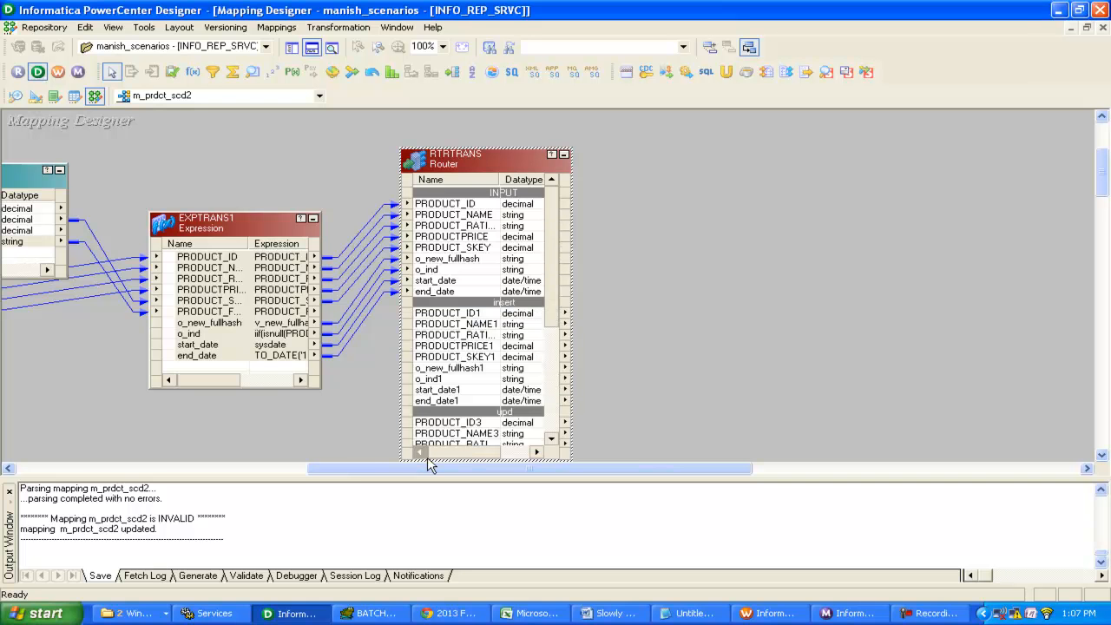
# Add an Expression transformation beside the Router and link all insert group ports, PRODUCT_ID1 through end_date1, into it
pyautogui.click(193, 71)
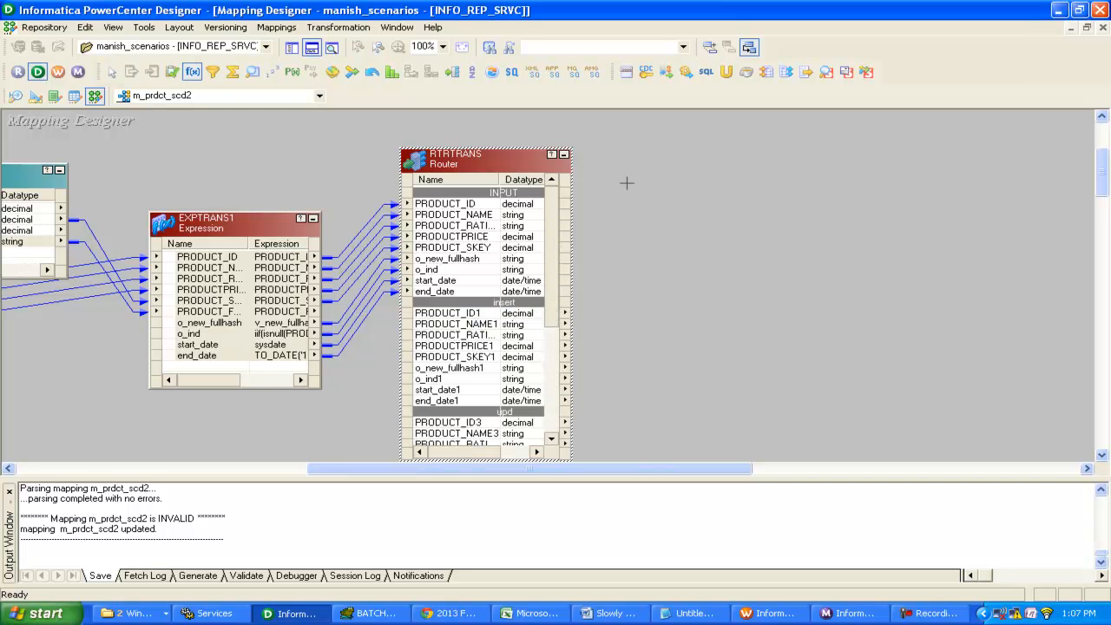
pyautogui.click(684, 184)
pyautogui.moveTo(704, 178); pyautogui.dragTo(683, 157)
pyautogui.click(447, 316)
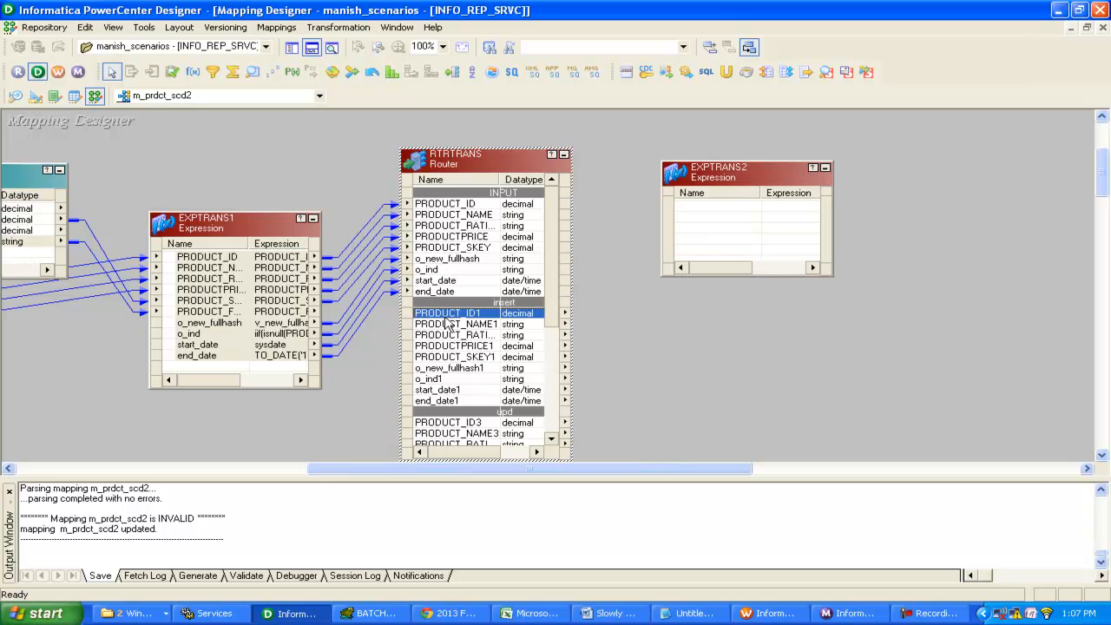
pyautogui.keyDown('shift'); pyautogui.click(442, 401); pyautogui.keyUp('shift')
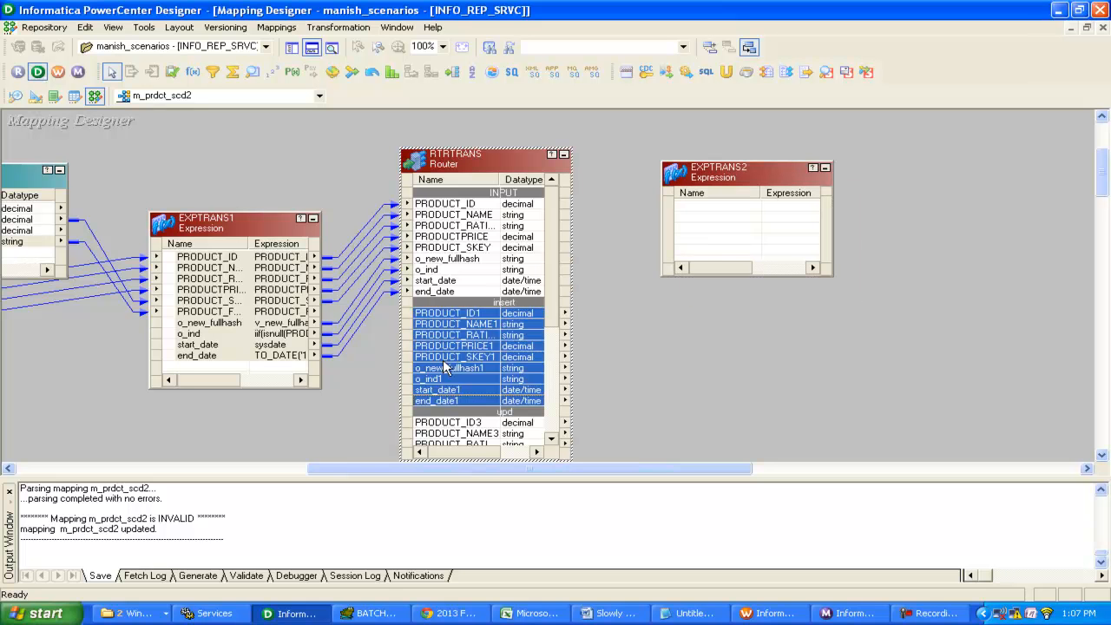
pyautogui.moveTo(445, 367); pyautogui.dragTo(729, 221)
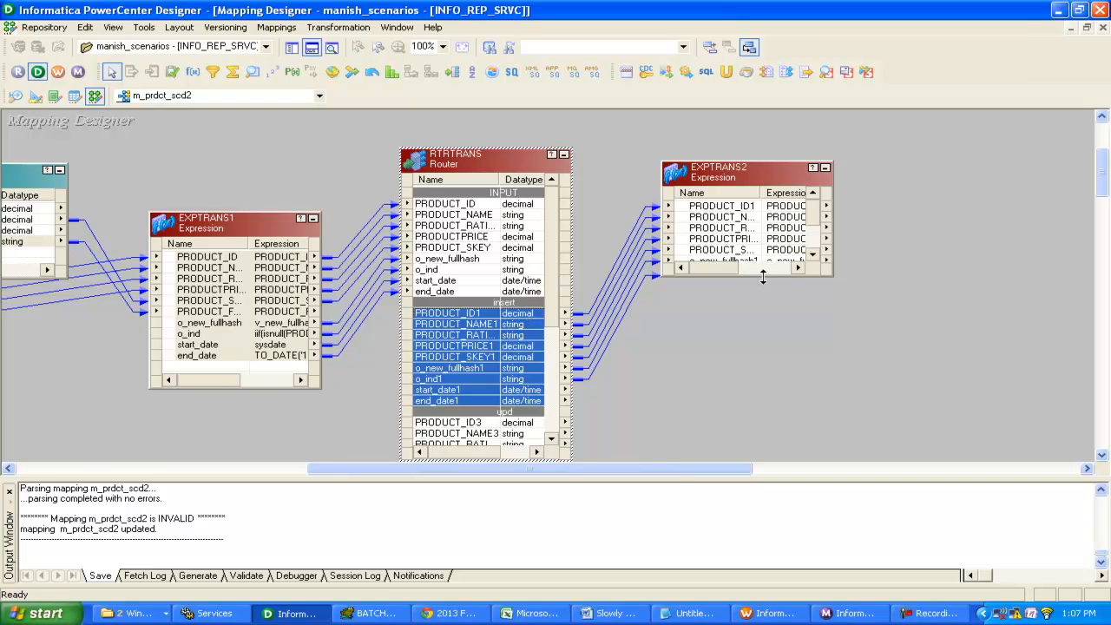
pyautogui.moveTo(763, 276); pyautogui.dragTo(765, 350)
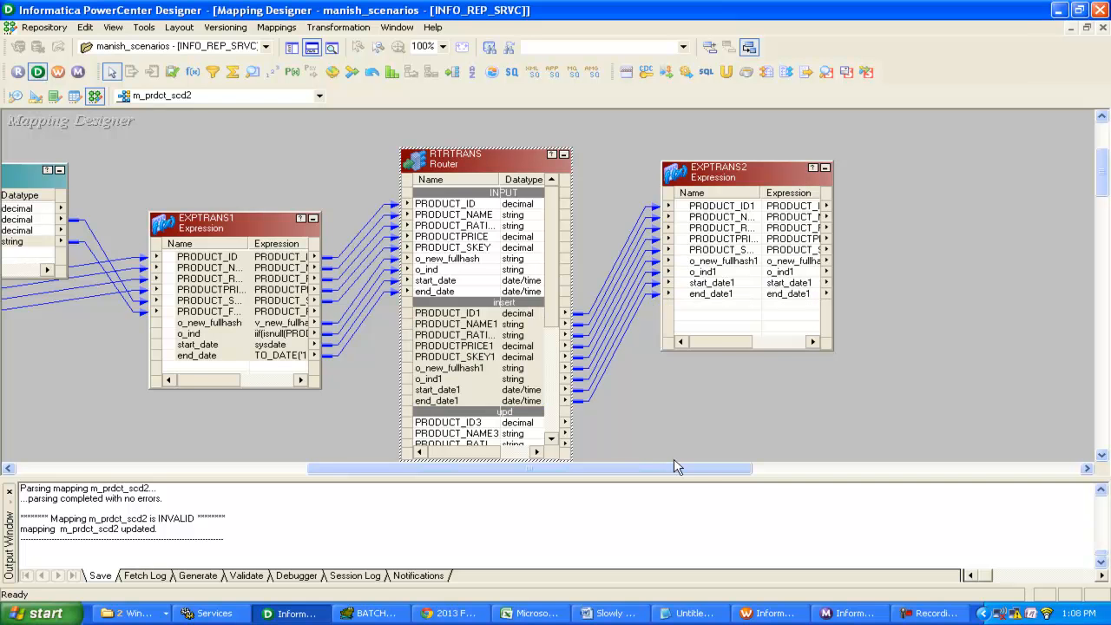
# Remove the o_ind1 and PRODUCT_SKEY1 ports from the EXPTRANS2 Expression transformation
pyautogui.moveTo(678, 468); pyautogui.dragTo(718, 470)
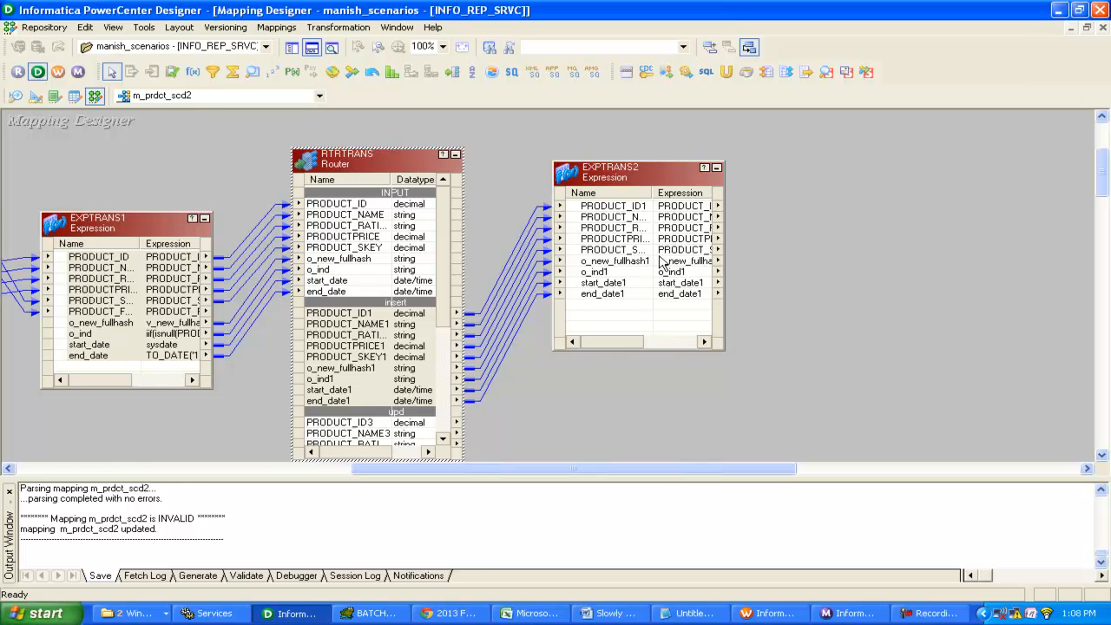
pyautogui.click(620, 178)
pyautogui.doubleClick(620, 178)
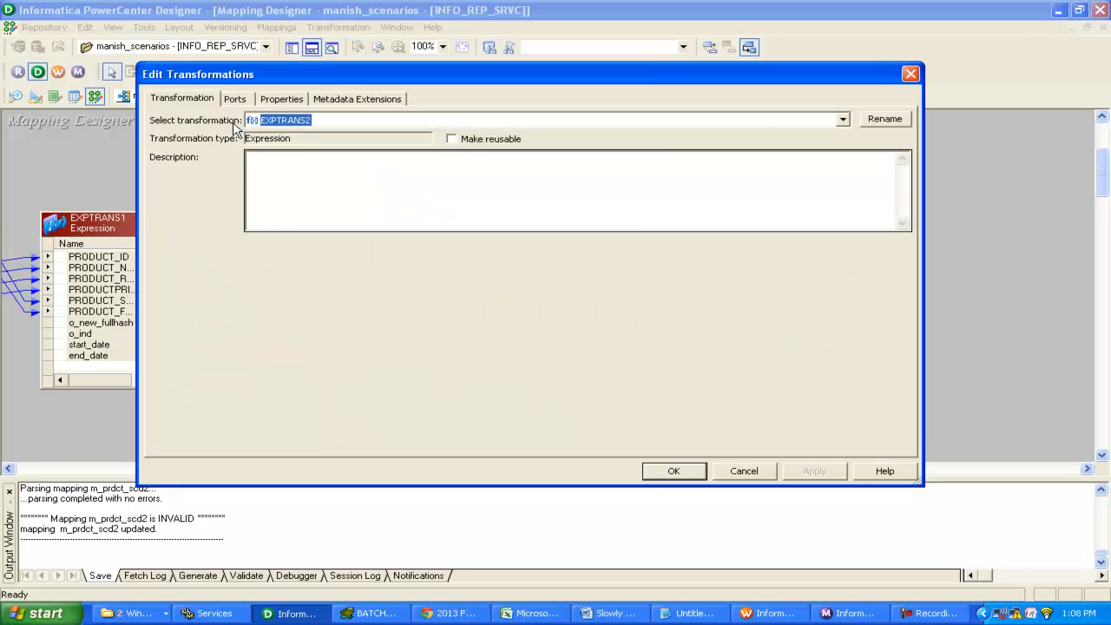
pyautogui.click(234, 99)
pyautogui.click(159, 283)
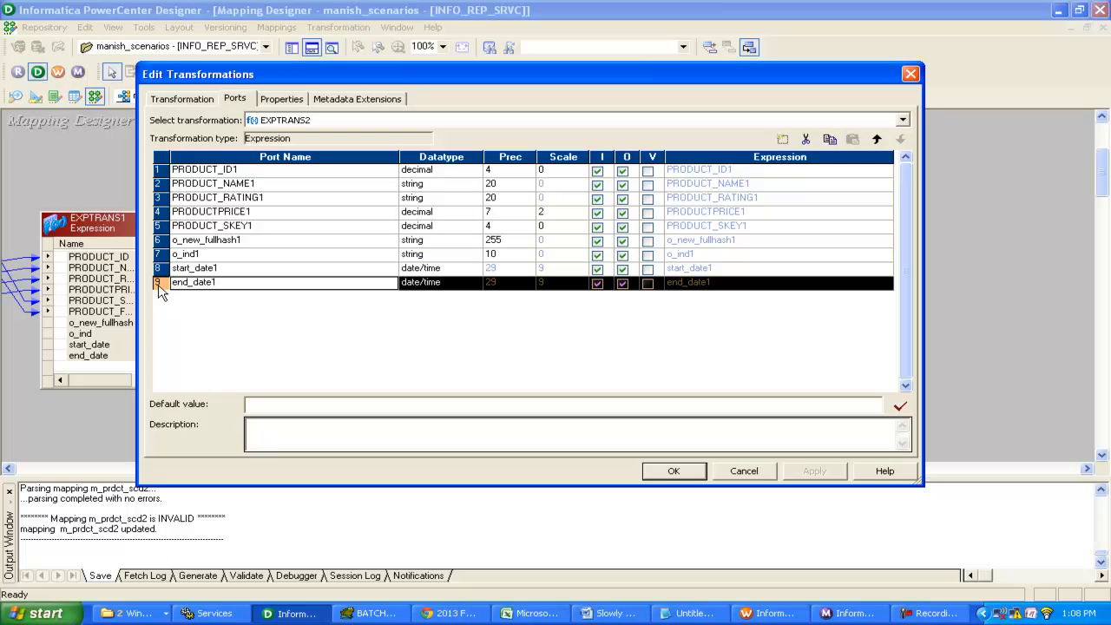
pyautogui.click(162, 254)
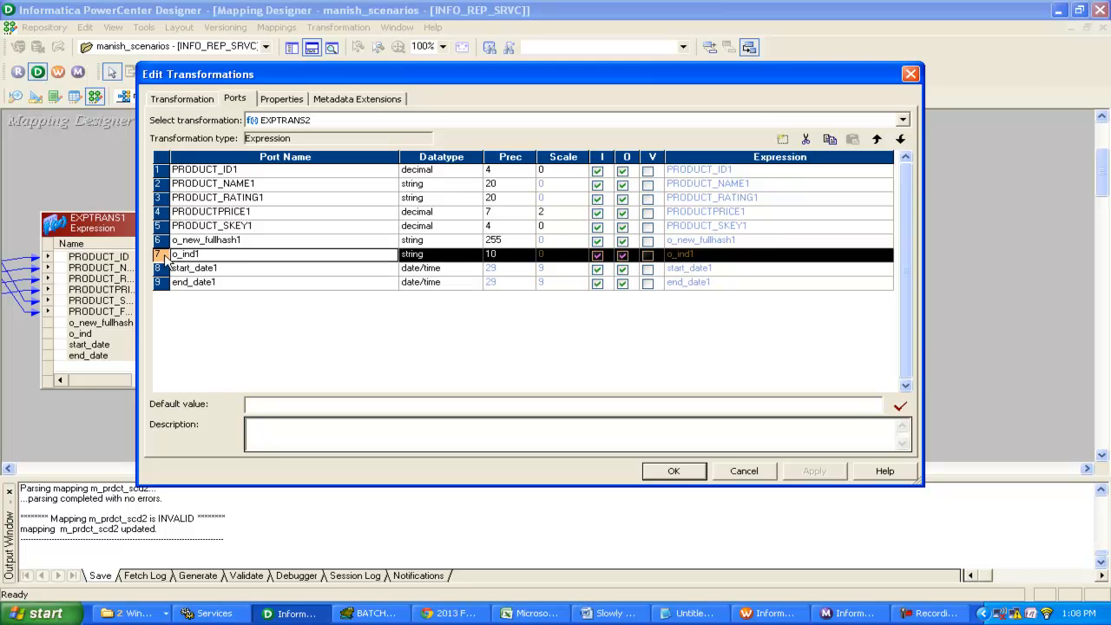
pyautogui.click(805, 140)
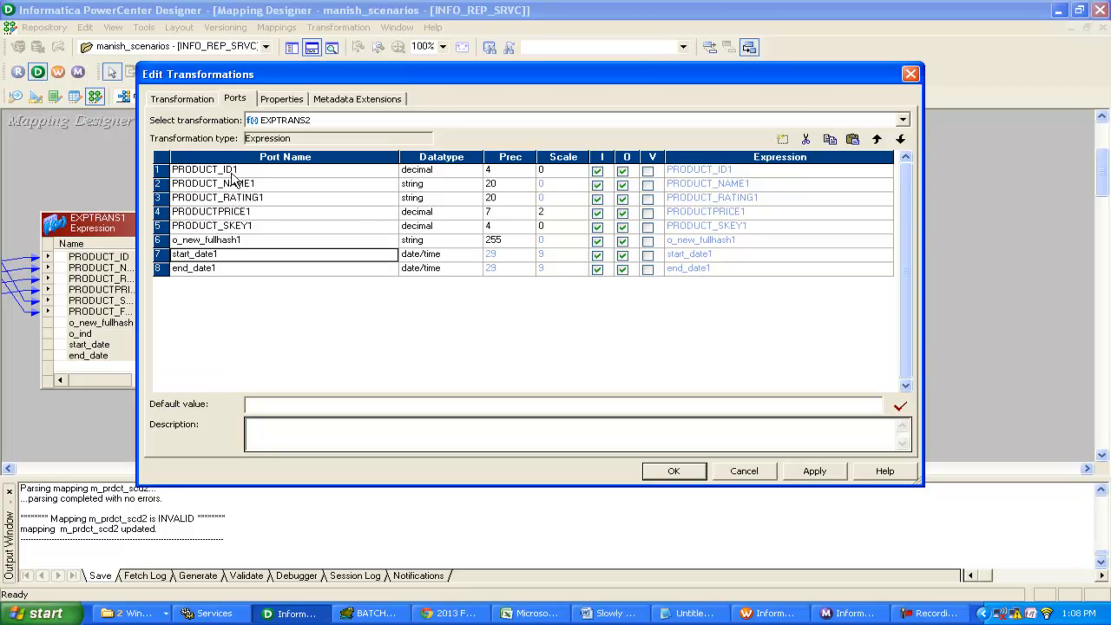
pyautogui.click(156, 228)
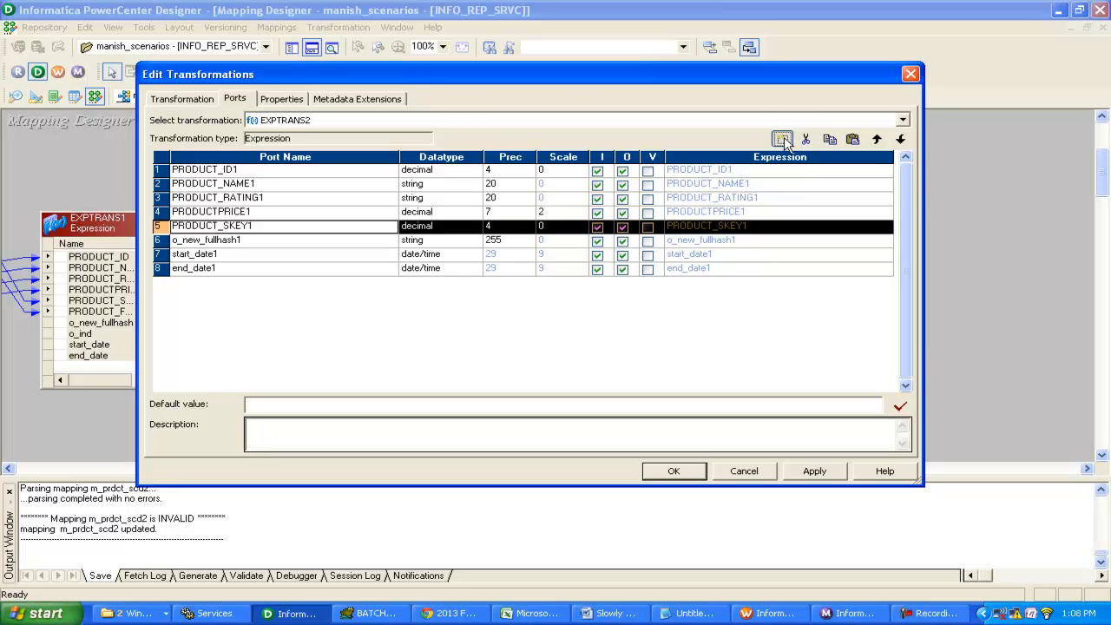
pyautogui.click(805, 140)
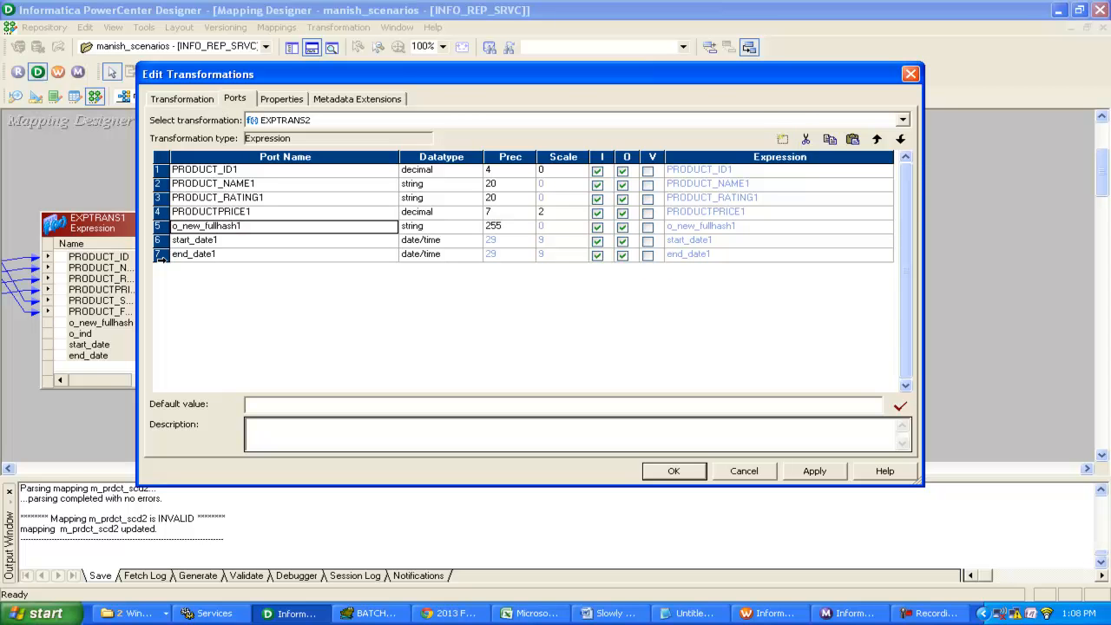
# Add a string port named product_flag after end_date1 in EXPTRANS2 and make it output-only
pyautogui.click(159, 255)
pyautogui.click(783, 139)
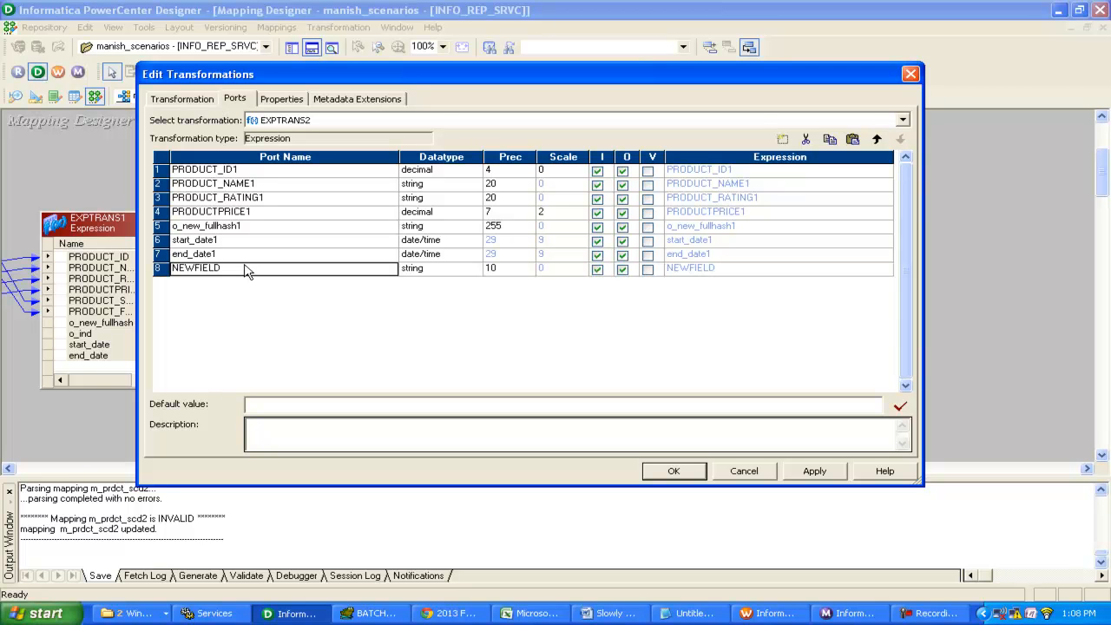
pyautogui.doubleClick(246, 272)
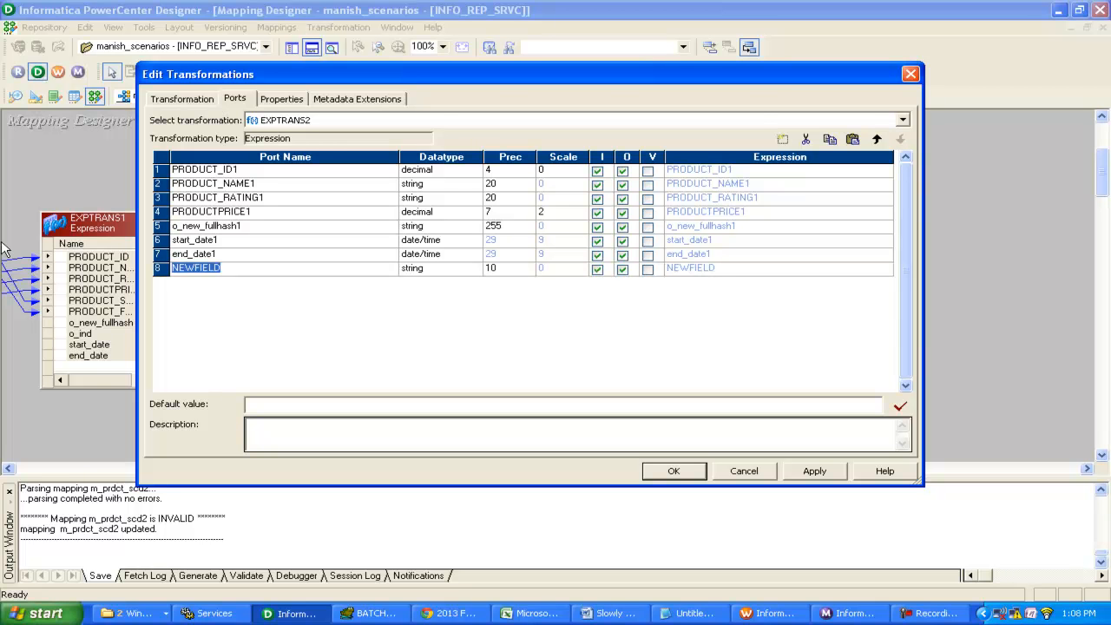
pyautogui.write('product_flag')
pyautogui.click(600, 274)
pyautogui.click(599, 270)
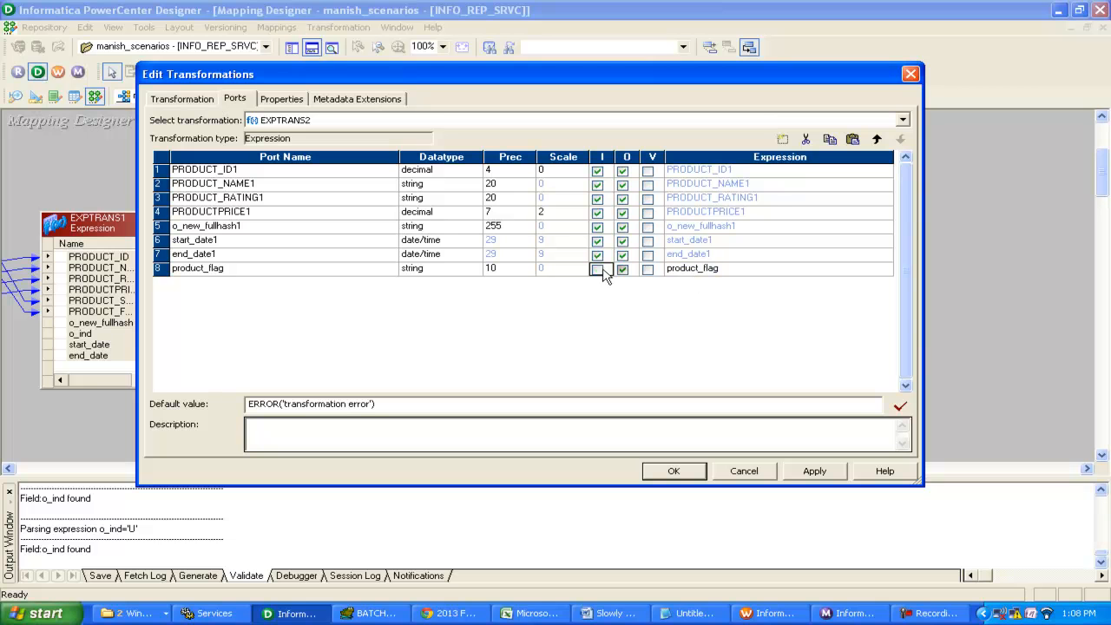
# Set the product_flag expression to 'Y', apply the EXPTRANS2 changes and save the mapping
pyautogui.click(722, 271)
pyautogui.click(844, 263)
pyautogui.moveTo(844, 264); pyautogui.dragTo(455, 253)
pyautogui.write('1')
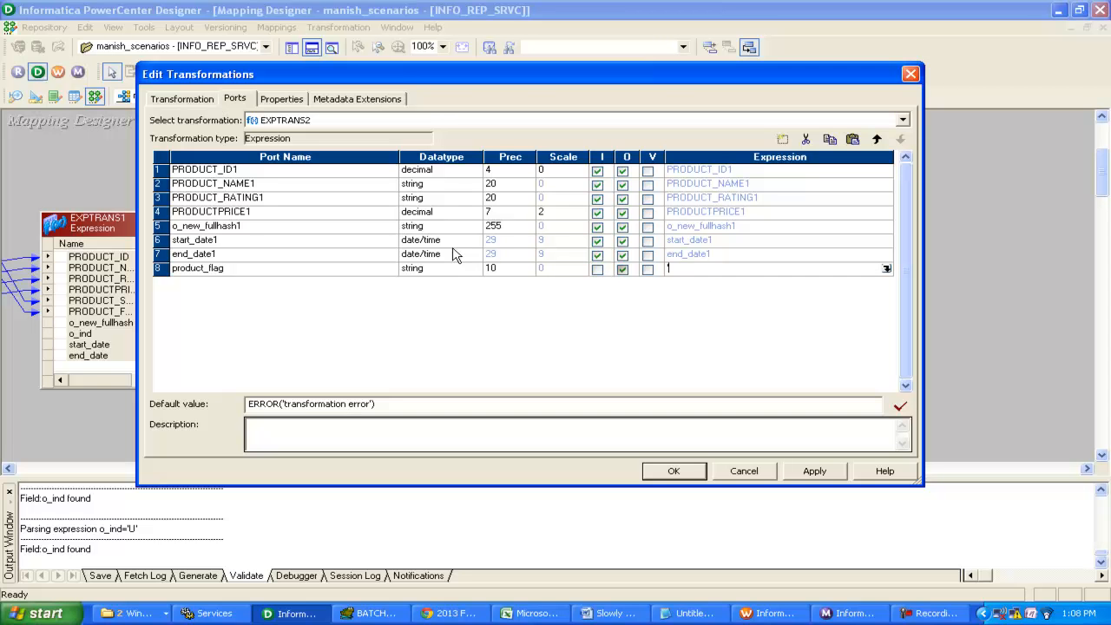
pyautogui.write("'Y'")
pyautogui.click(814, 471)
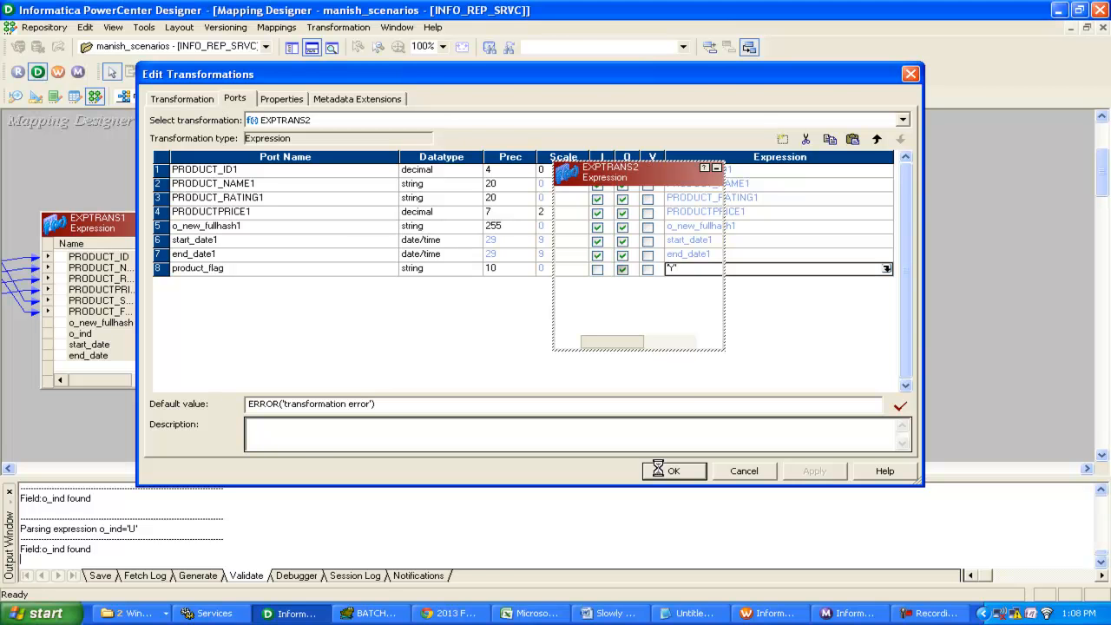
pyautogui.click(660, 470)
pyautogui.hotkey('ctrl', 's')
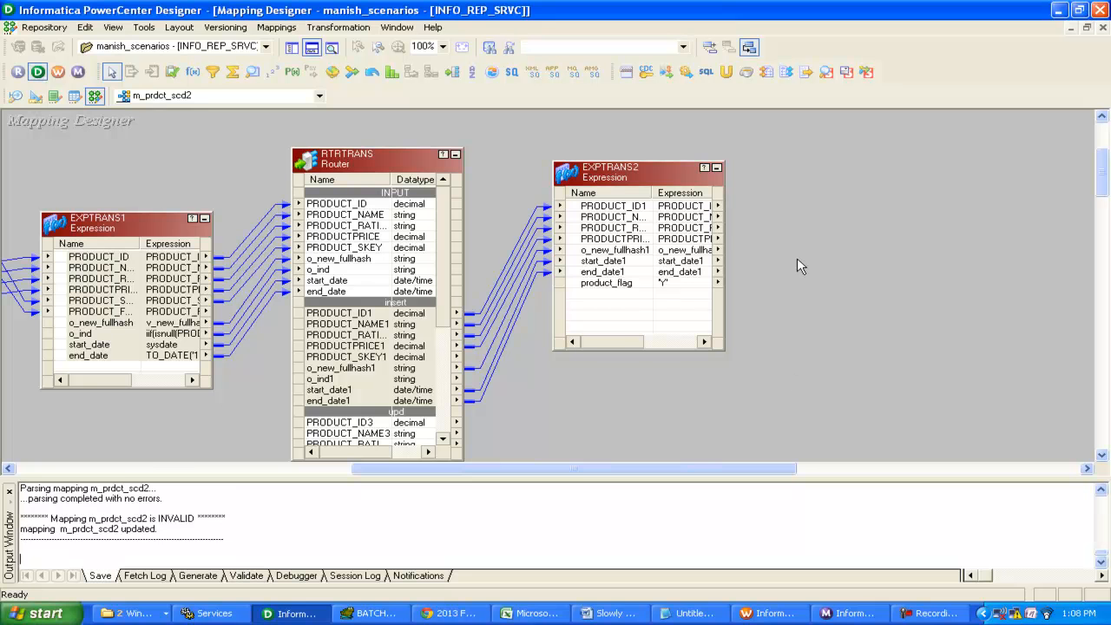
# Add the PRODUCT_SOURCE_SCD2 target to the mapping, place it beside EXPTRANS2 and enlarge its box until all columns show
pyautogui.click(312, 46)
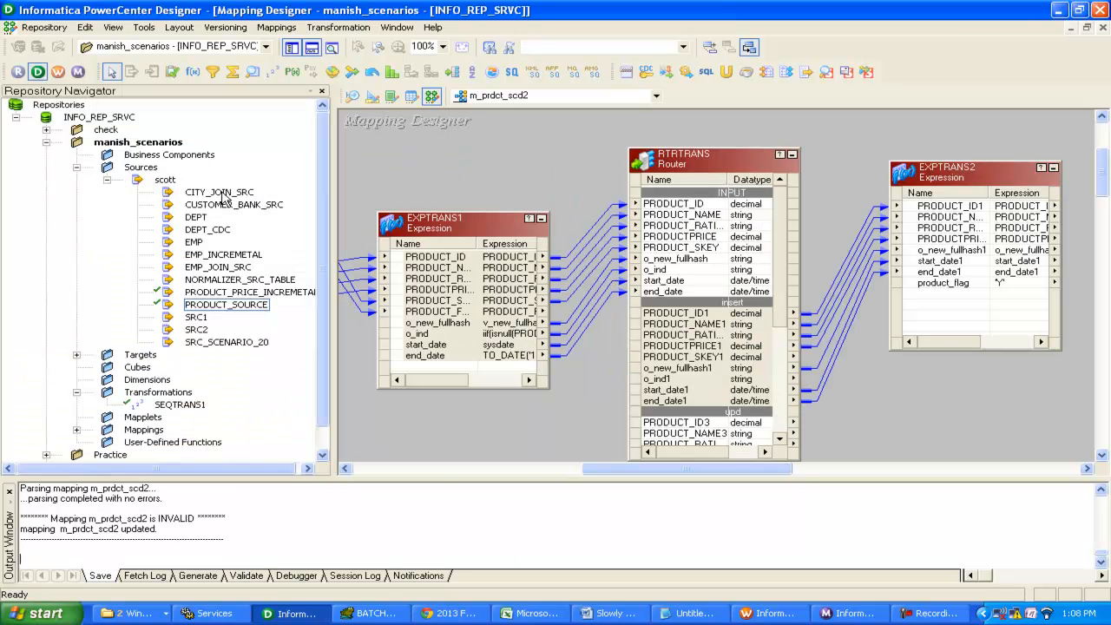
pyautogui.click(107, 180)
pyautogui.click(76, 198)
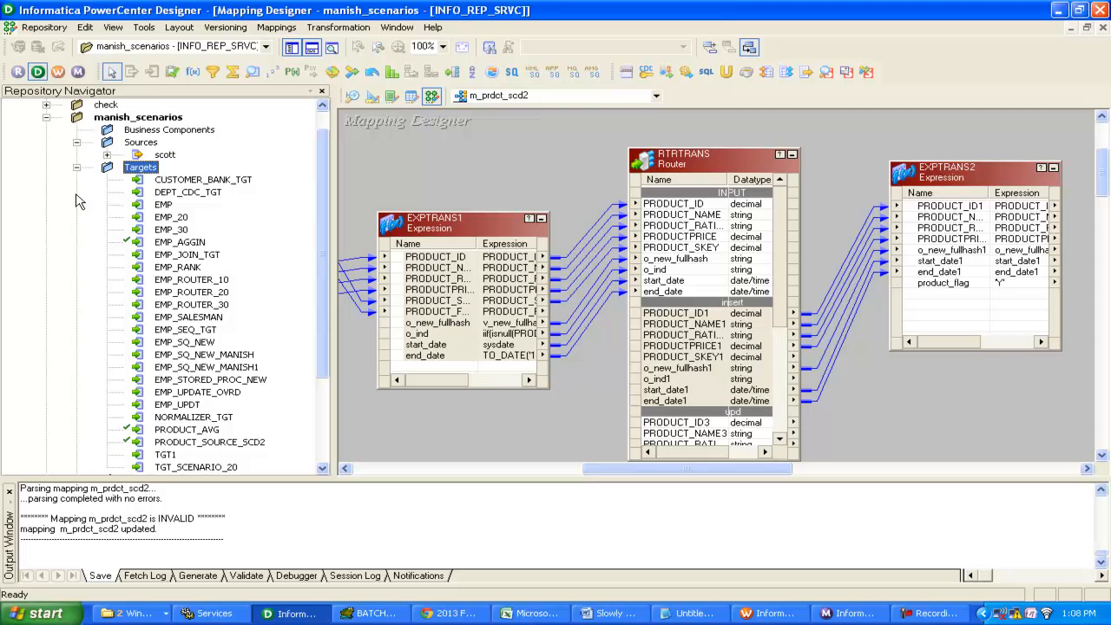
pyautogui.moveTo(217, 442); pyautogui.dragTo(990, 386)
pyautogui.click(322, 92)
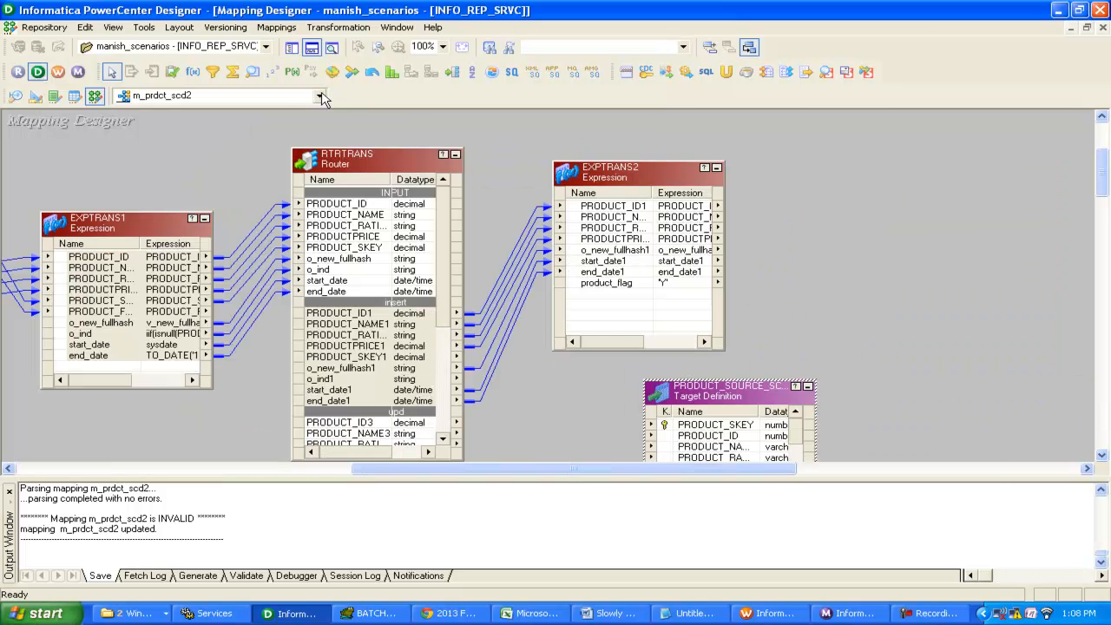
pyautogui.moveTo(445, 469); pyautogui.dragTo(528, 469)
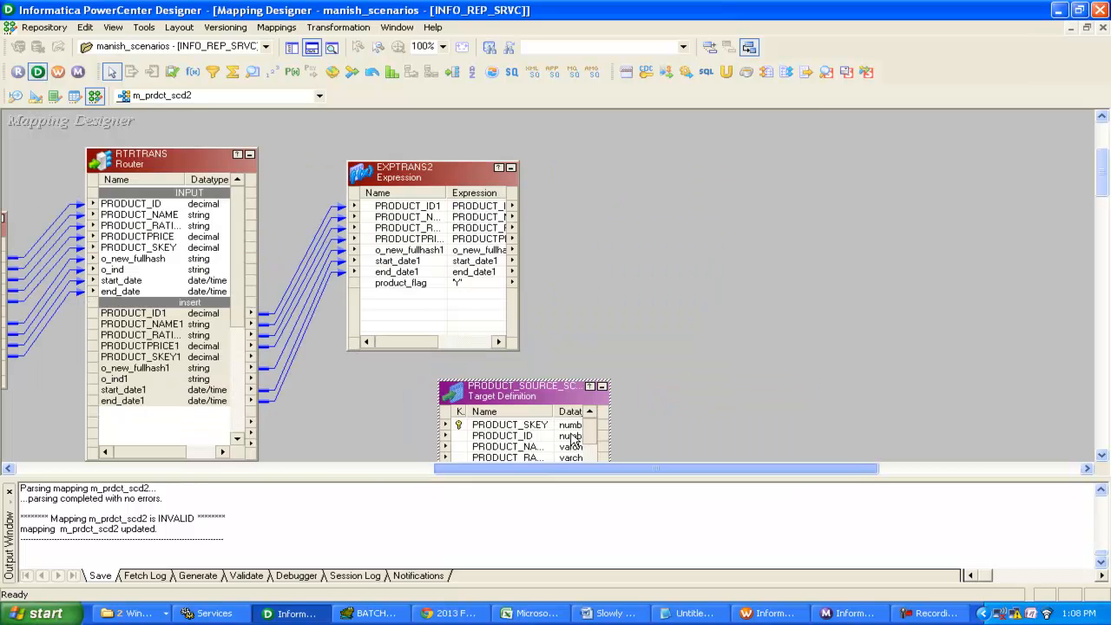
pyautogui.moveTo(573, 439); pyautogui.dragTo(808, 209)
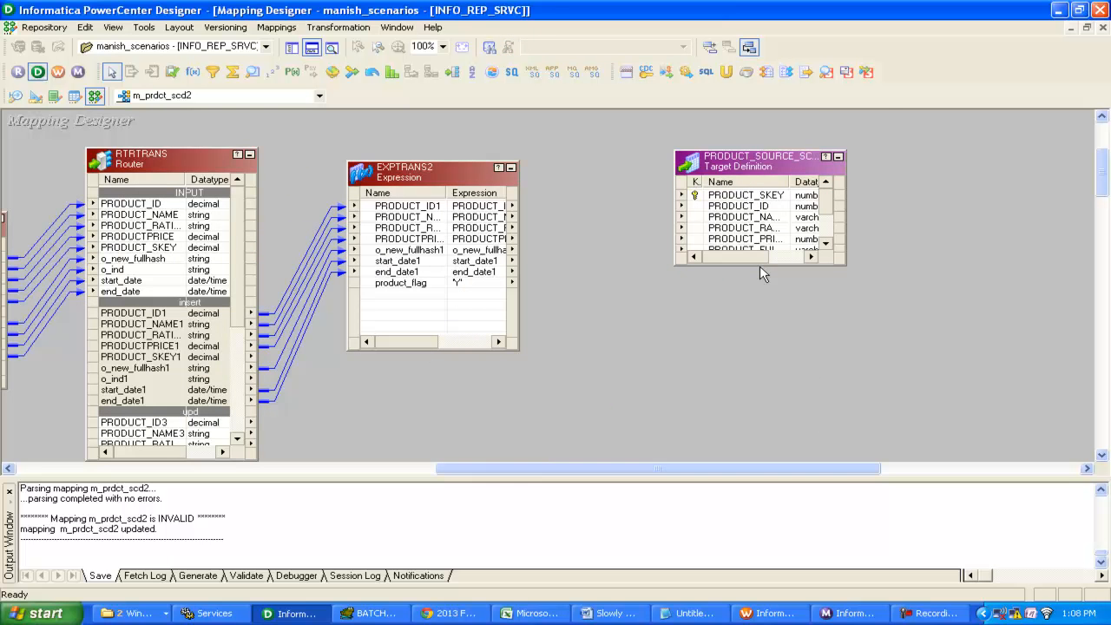
pyautogui.moveTo(762, 263); pyautogui.dragTo(707, 400)
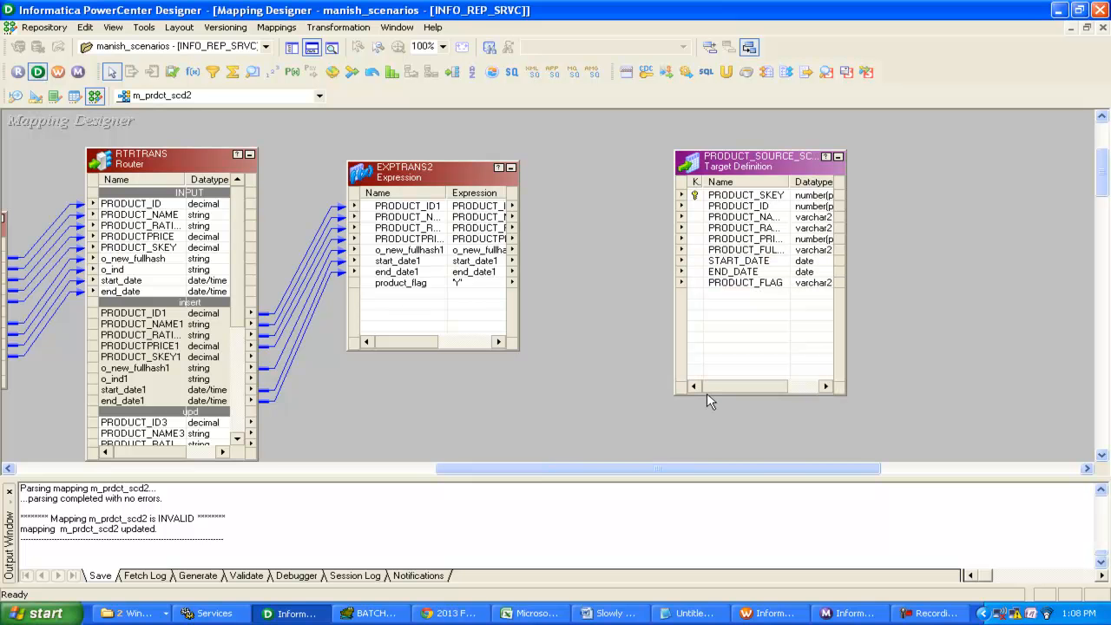
# Link all EXPTRANS2 ports, PRODUCT_ID1 through product_flag, to the target columns PRODUCT_ID through PRODUCT_FLAG
pyautogui.click(422, 211)
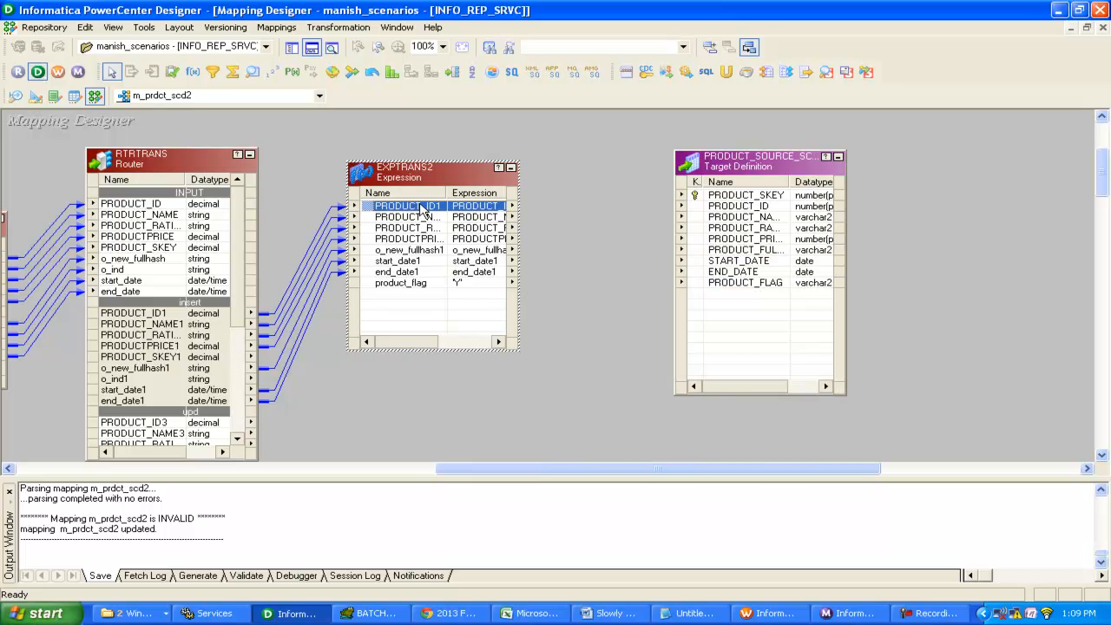
pyautogui.keyDown('shift'); pyautogui.click(415, 286); pyautogui.keyUp('shift')
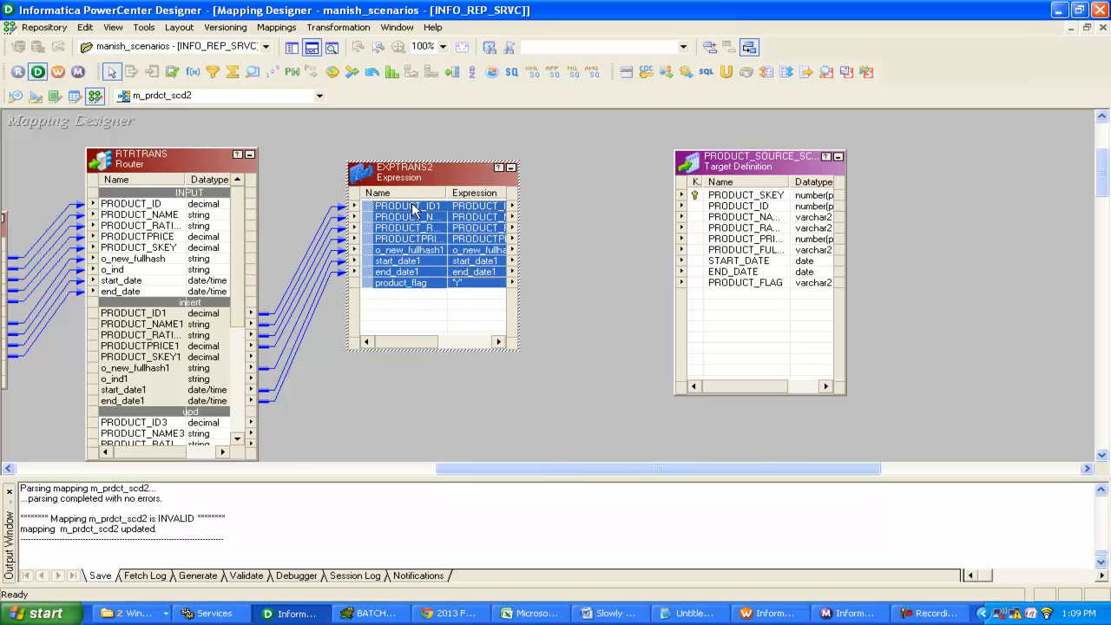
pyautogui.moveTo(414, 210); pyautogui.dragTo(720, 289)
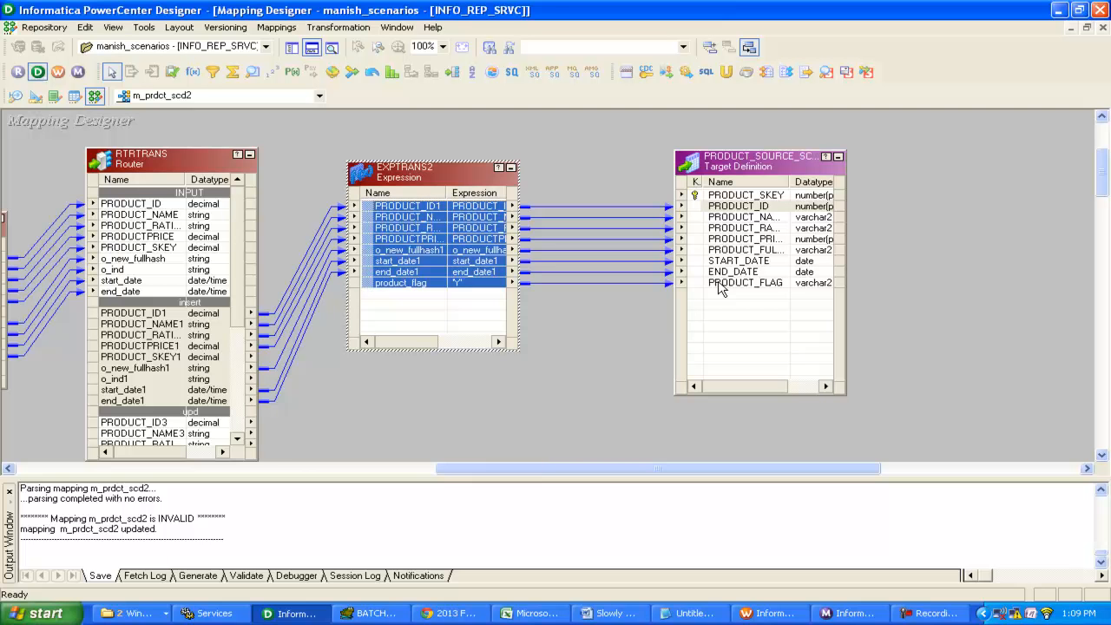
pyautogui.click(434, 250)
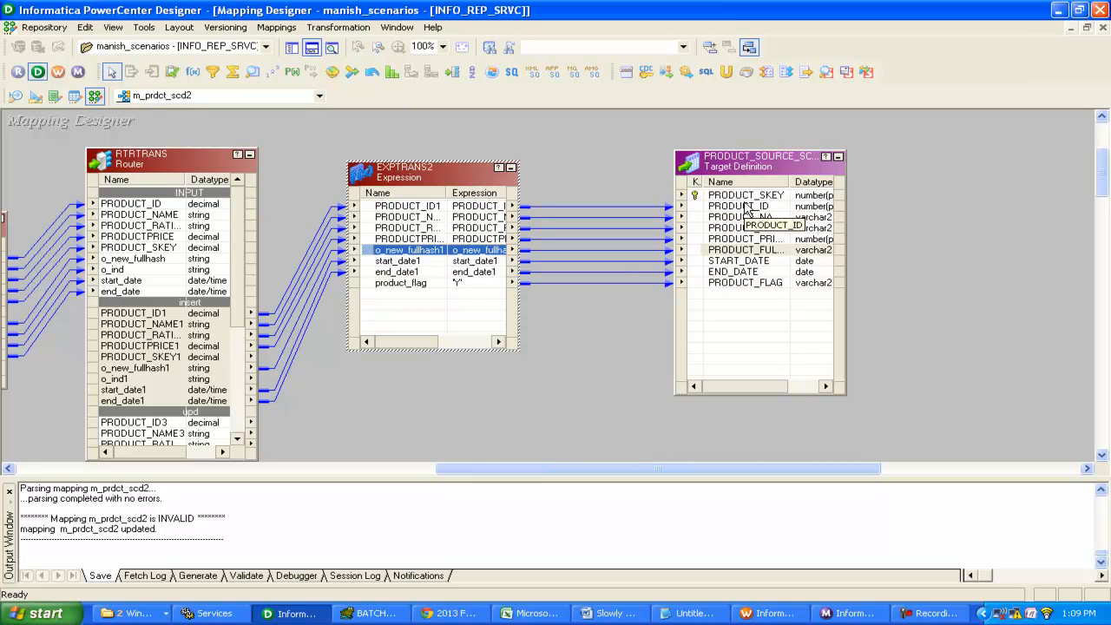
# Switch to the Transformation Developer workspace with the repository tree shown and its Targets folder collapsed
pyautogui.click(290, 48)
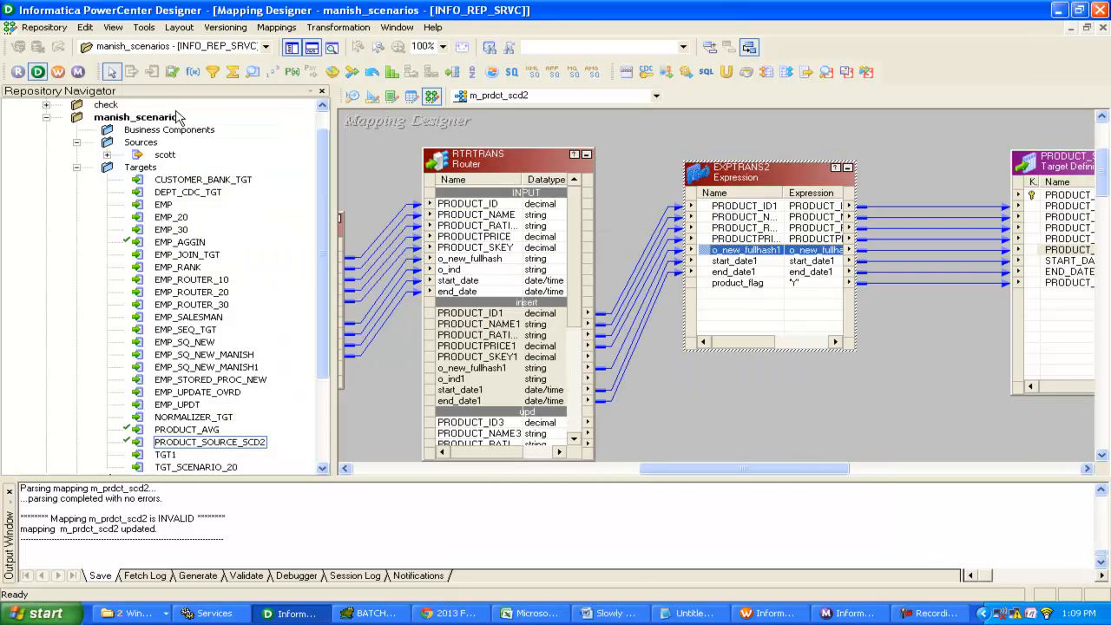
pyautogui.click(406, 100)
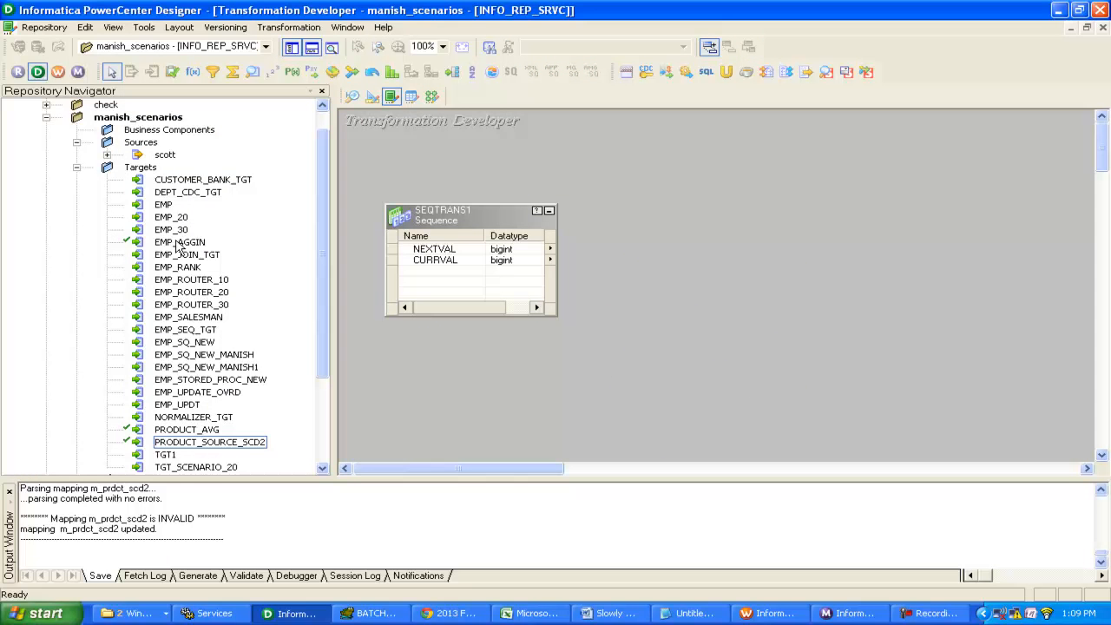
pyautogui.click(77, 167)
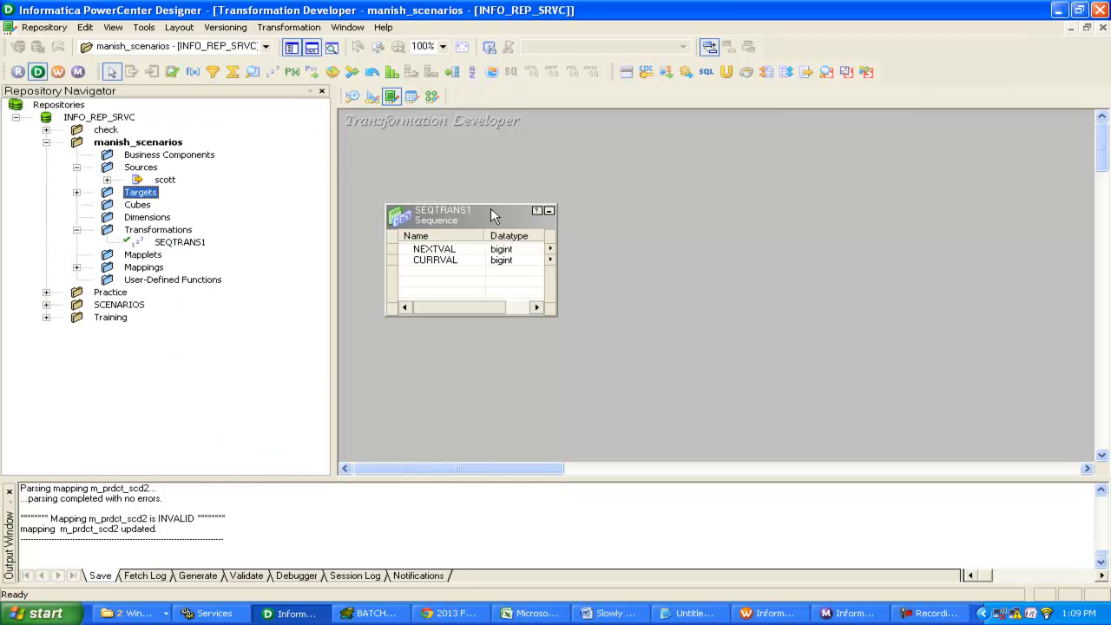
pyautogui.rightClick(486, 218)
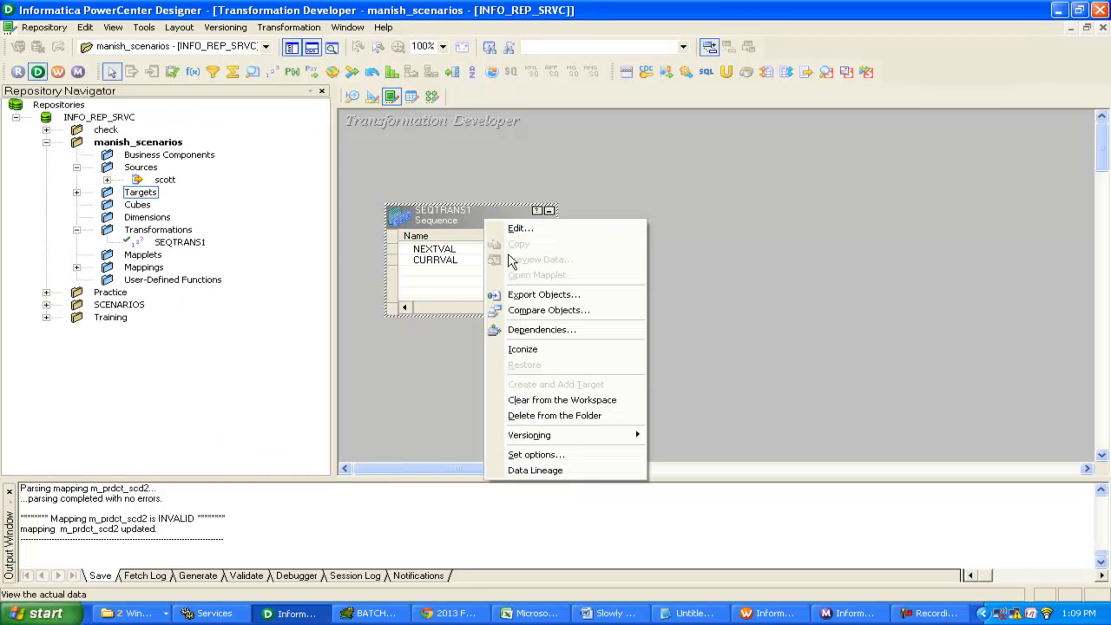
pyautogui.click(408, 214)
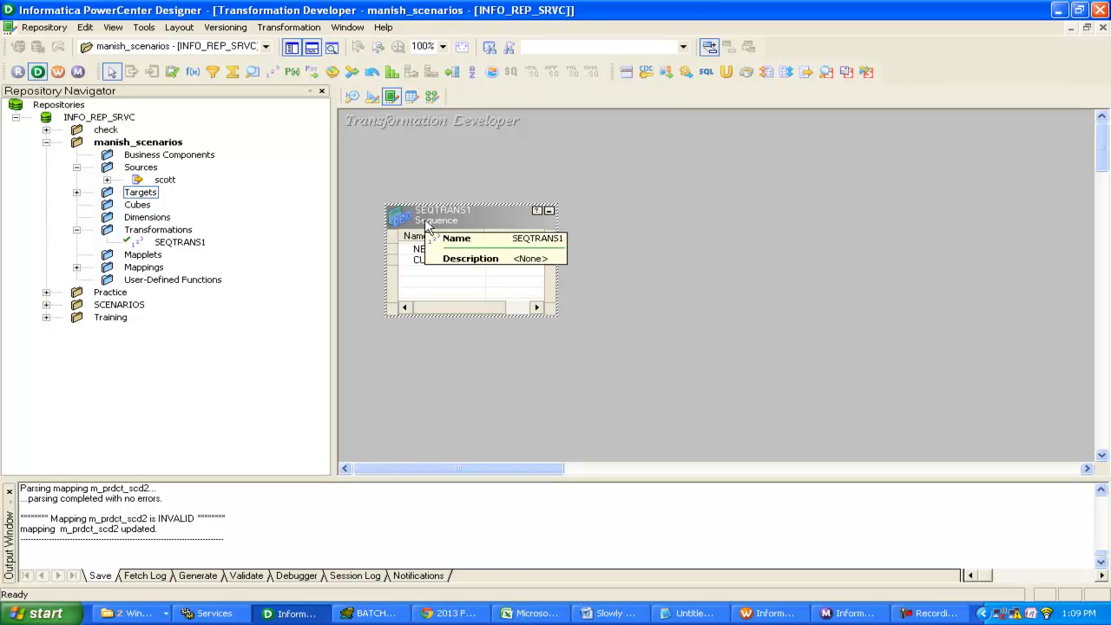
pyautogui.click(460, 218)
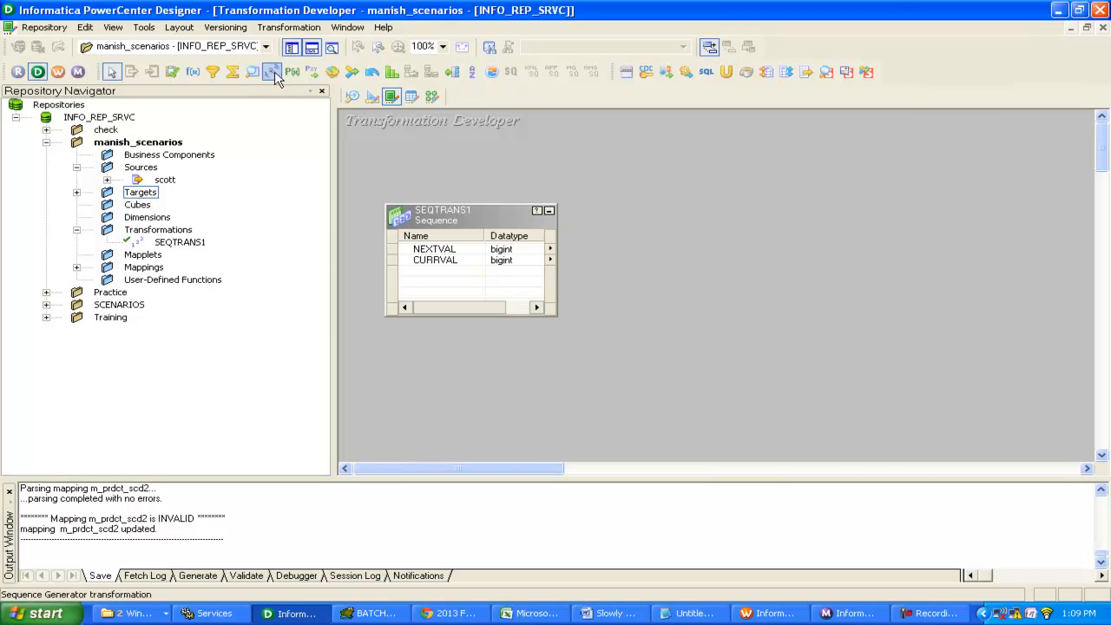
# Create a reusable Sequence Generator transformation beside SEQTRANS1 and rename it SEQ_key
pyautogui.click(271, 73)
pyautogui.click(749, 217)
pyautogui.doubleClick(748, 217)
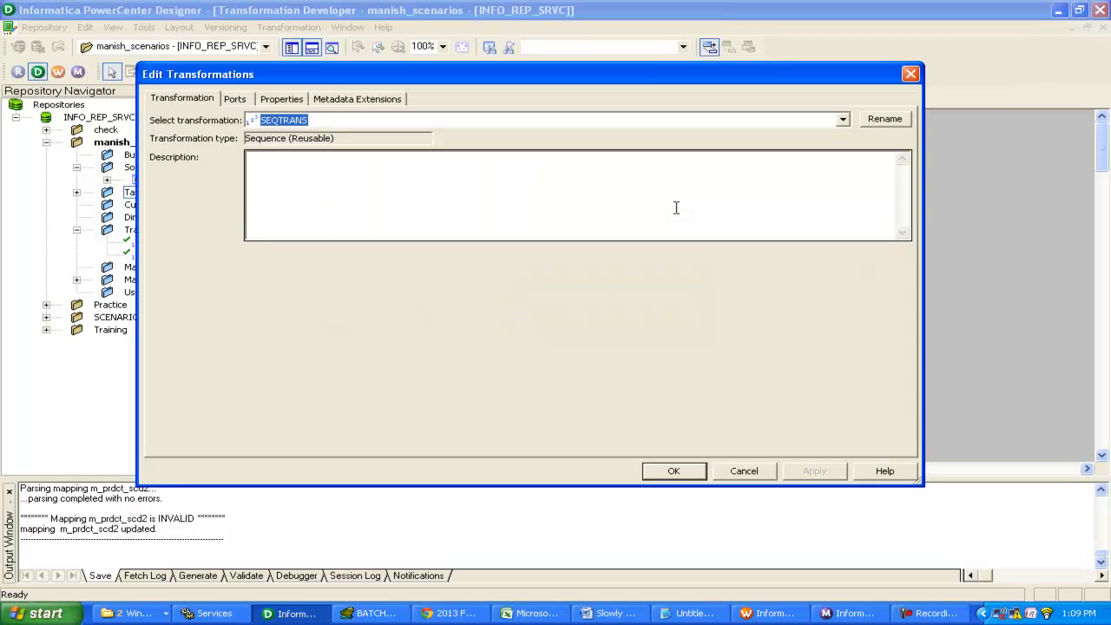
pyautogui.click(879, 120)
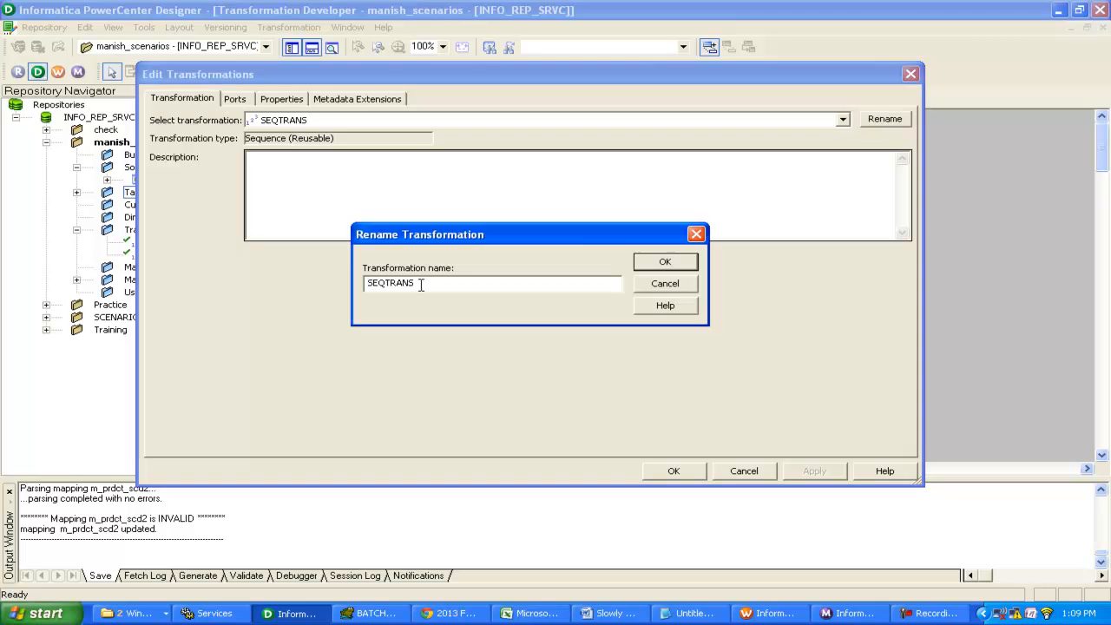
pyautogui.press('BackSpace')
pyautogui.press('BackSpace')
pyautogui.press('BackSpace')
pyautogui.press('BackSpace')
pyautogui.press('BackSpace')
pyautogui.write('_key')
pyautogui.press('Return')
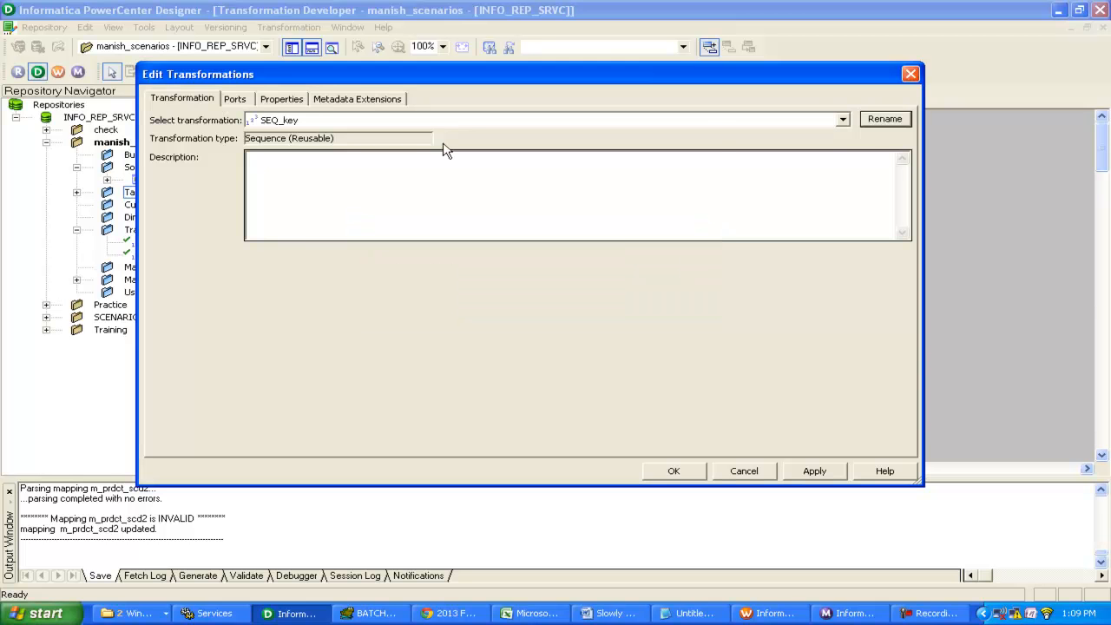
# Check the SEQ_key sequence properties, keep their default values and apply the transformation changes
pyautogui.click(282, 98)
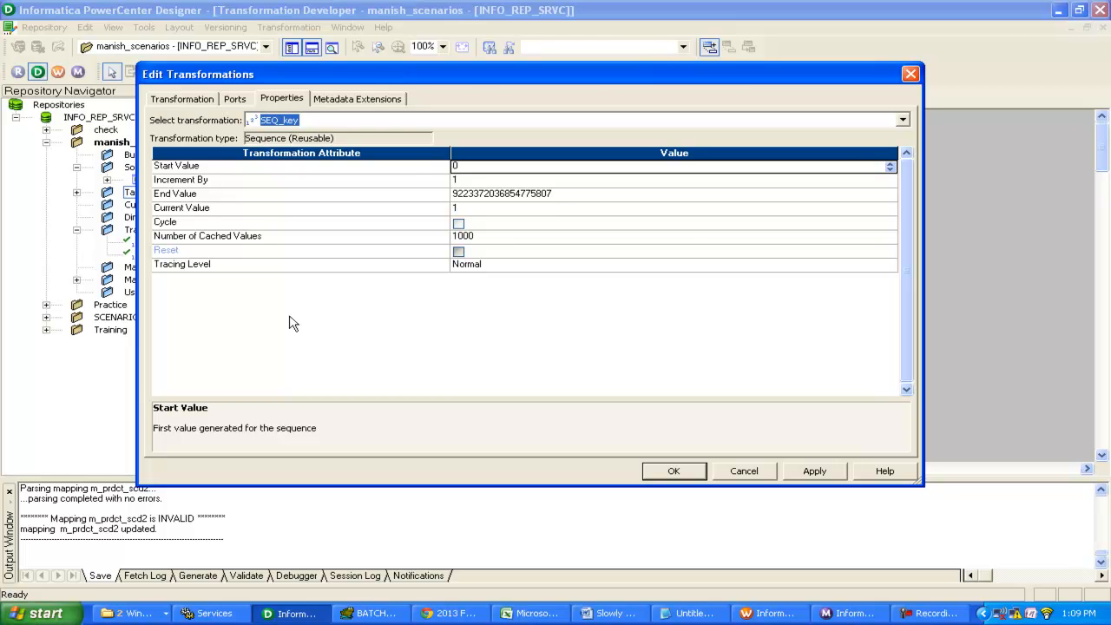
pyautogui.click(804, 473)
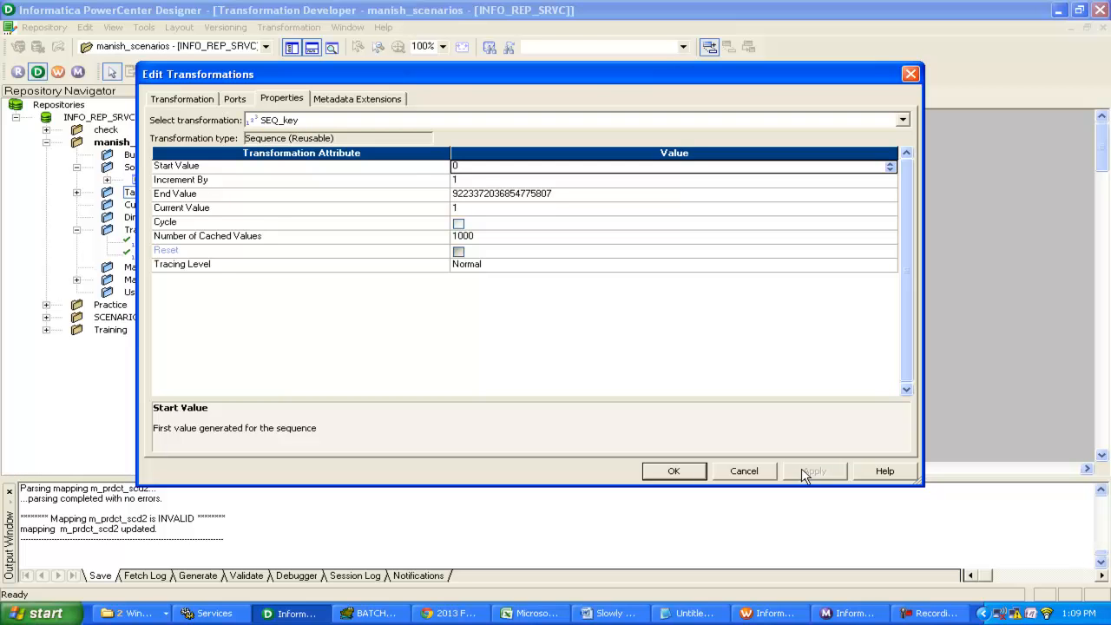
pyautogui.click(674, 471)
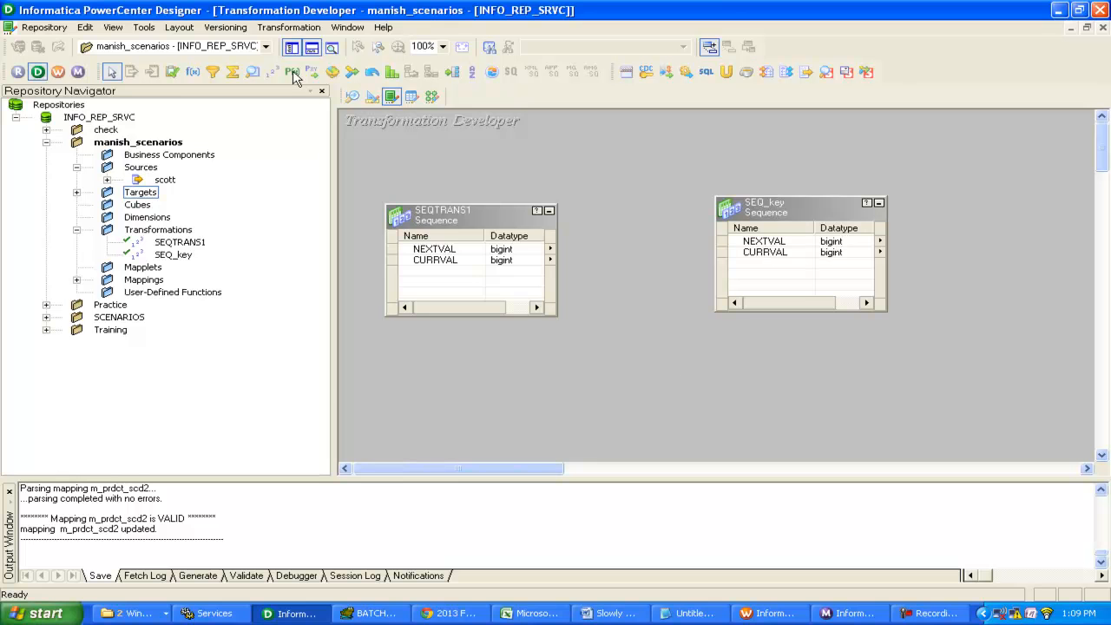
# Add the reusable SEQ_key sequence to the m_prdct_scd2 mapping below EXPTRANS2 and hide the repository tree
pyautogui.click(434, 97)
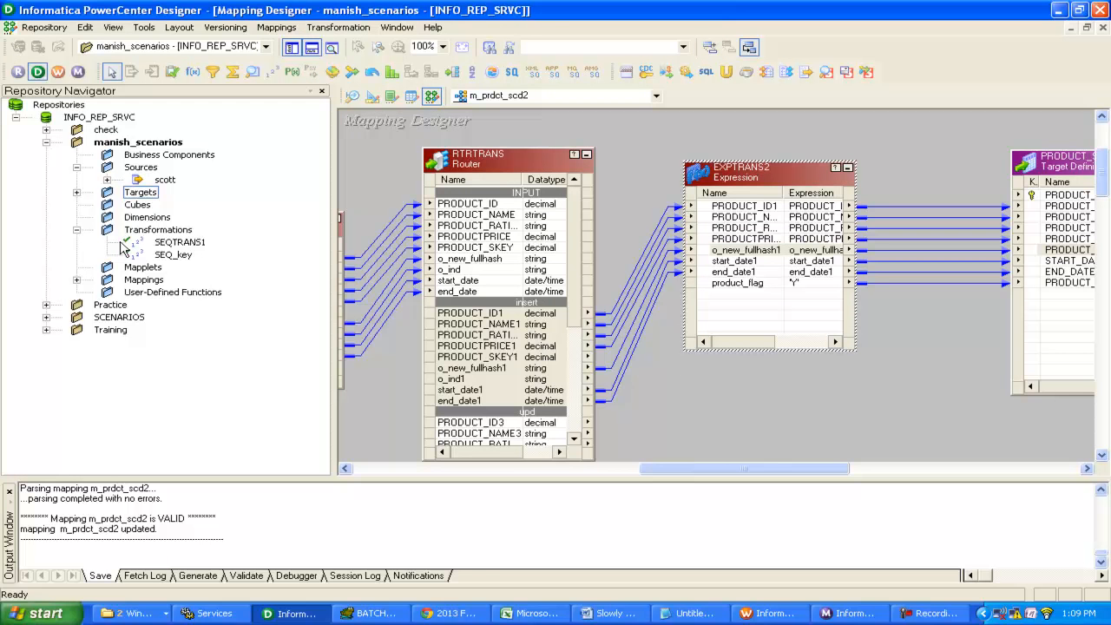
pyautogui.moveTo(173, 254); pyautogui.dragTo(667, 369)
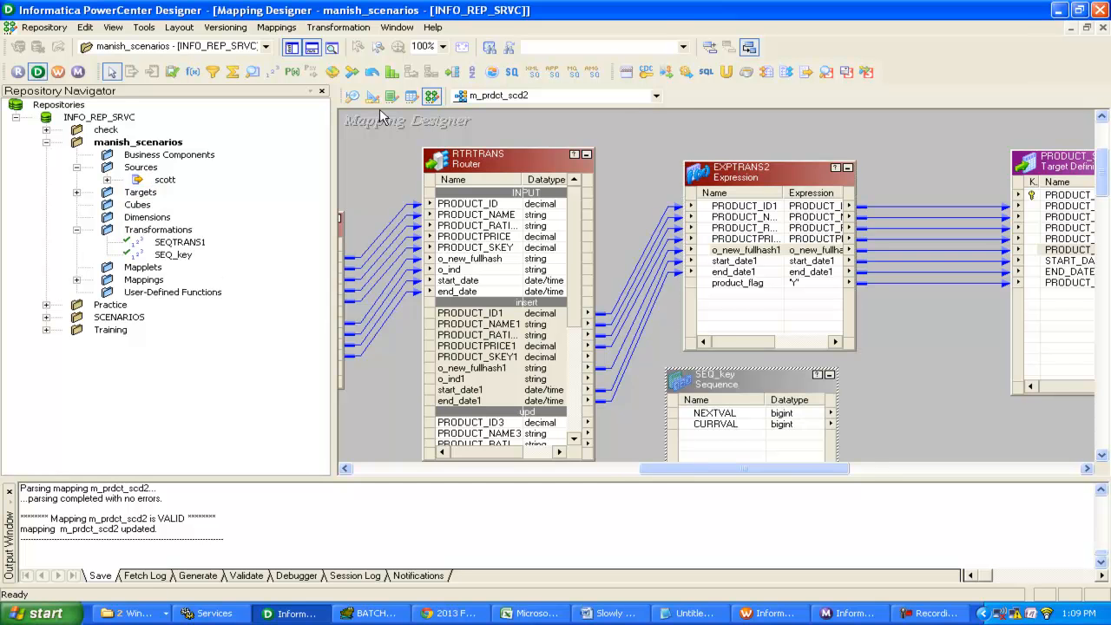
pyautogui.click(322, 91)
# Move SEQ_key above EXPTRANS2 and link its NEXTVAL port to PRODUCT_SKEY in the PRODUCT_SOURCE_SCD2 target
pyautogui.moveTo(394, 393); pyautogui.dragTo(744, 220)
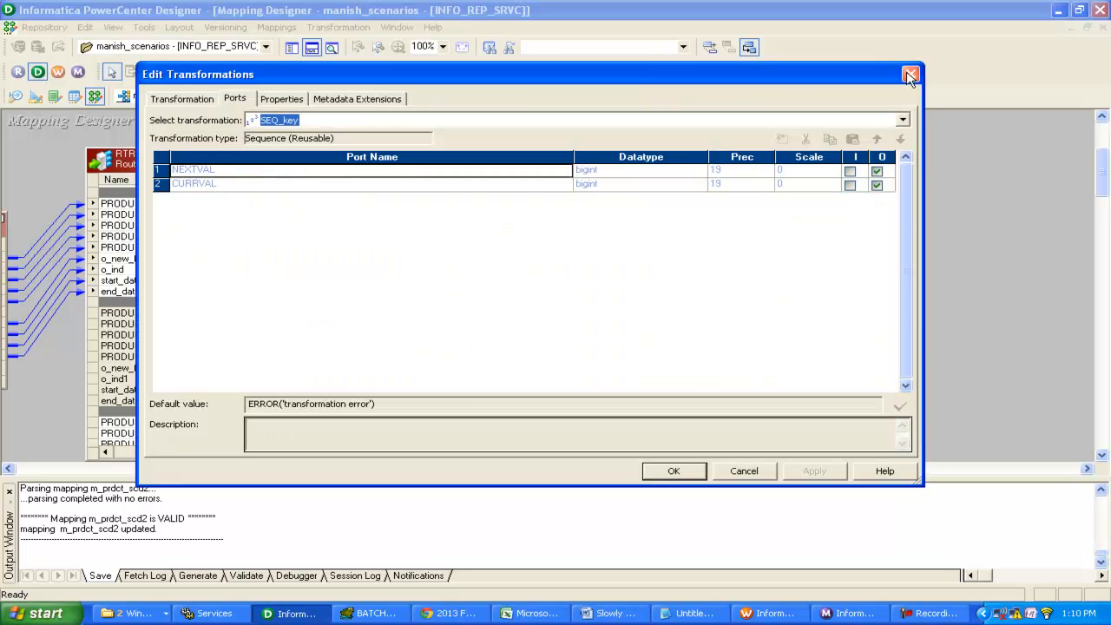
pyautogui.click(910, 76)
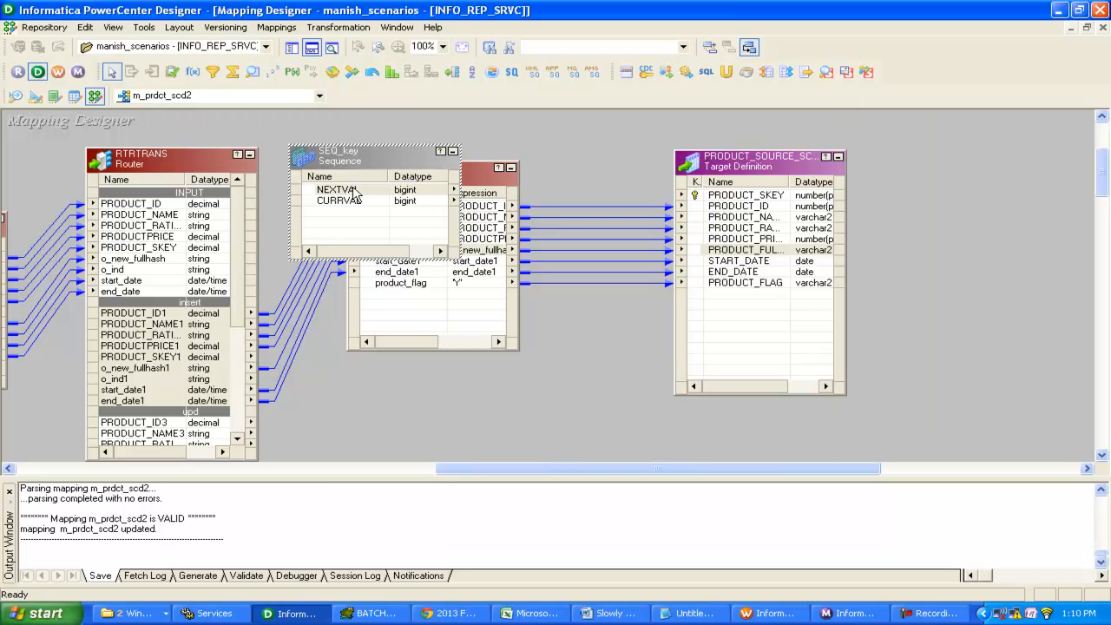
pyautogui.moveTo(356, 193); pyautogui.dragTo(715, 198)
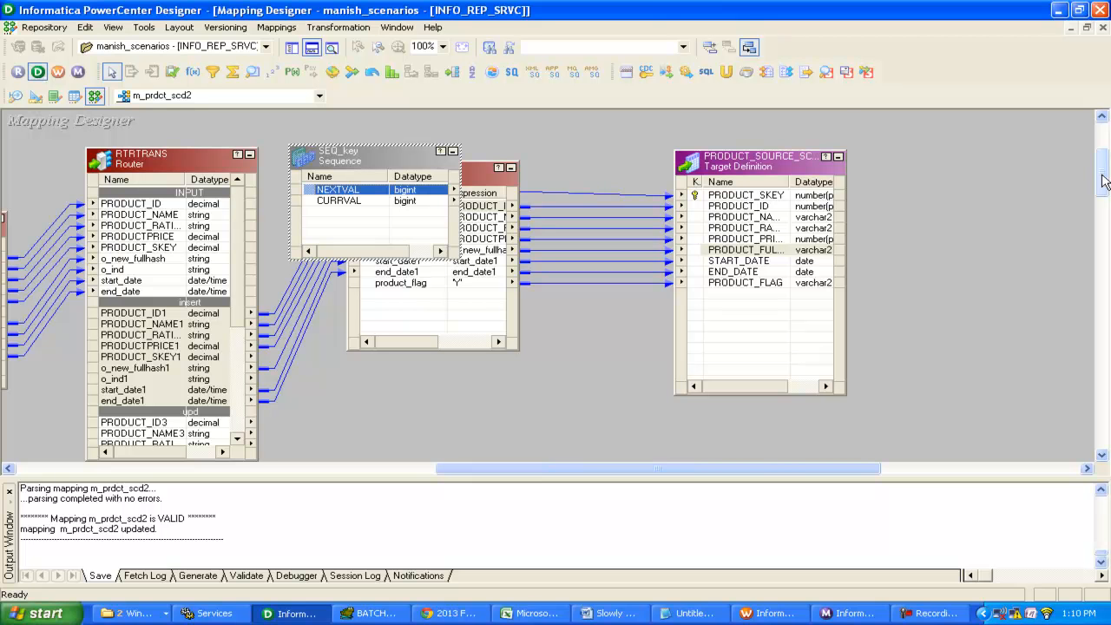
# Move SEQ_key off the expression to the free space above and to the right of the target definition
pyautogui.moveTo(1105, 180); pyautogui.dragTo(1106, 200)
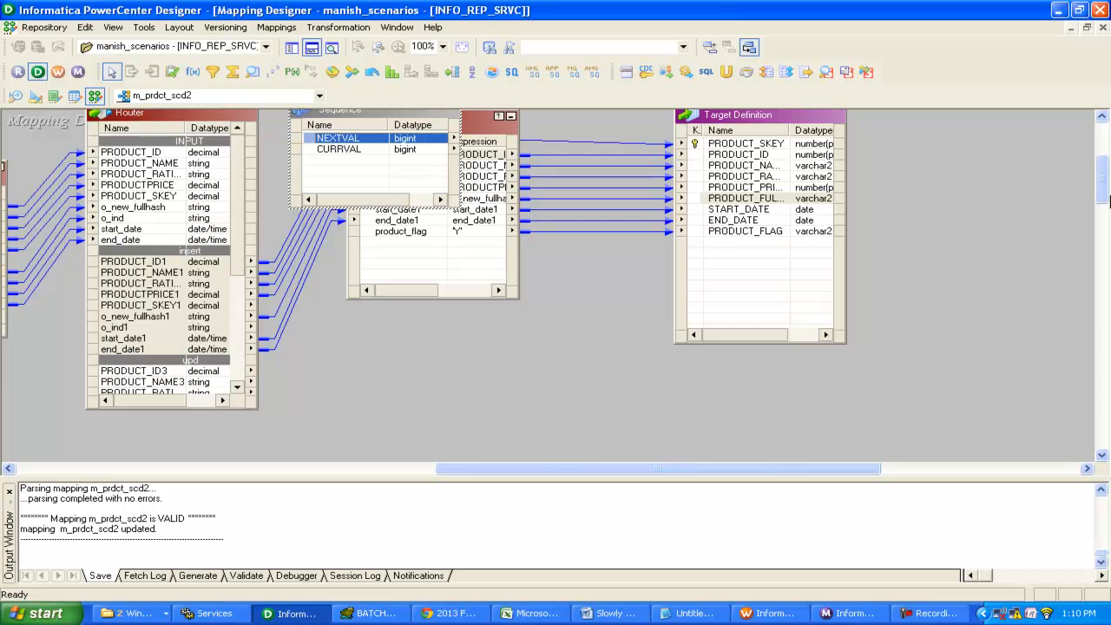
pyautogui.scroll(5, 767, 240)
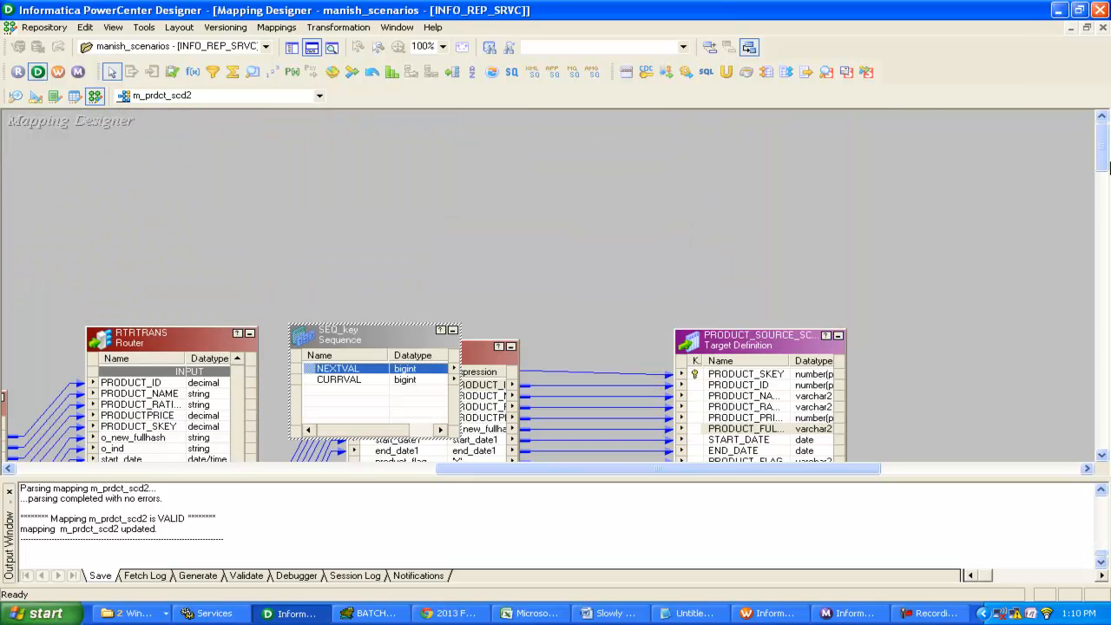
pyautogui.moveTo(1109, 162); pyautogui.dragTo(1109, 174)
pyautogui.moveTo(397, 254); pyautogui.dragTo(1005, 151)
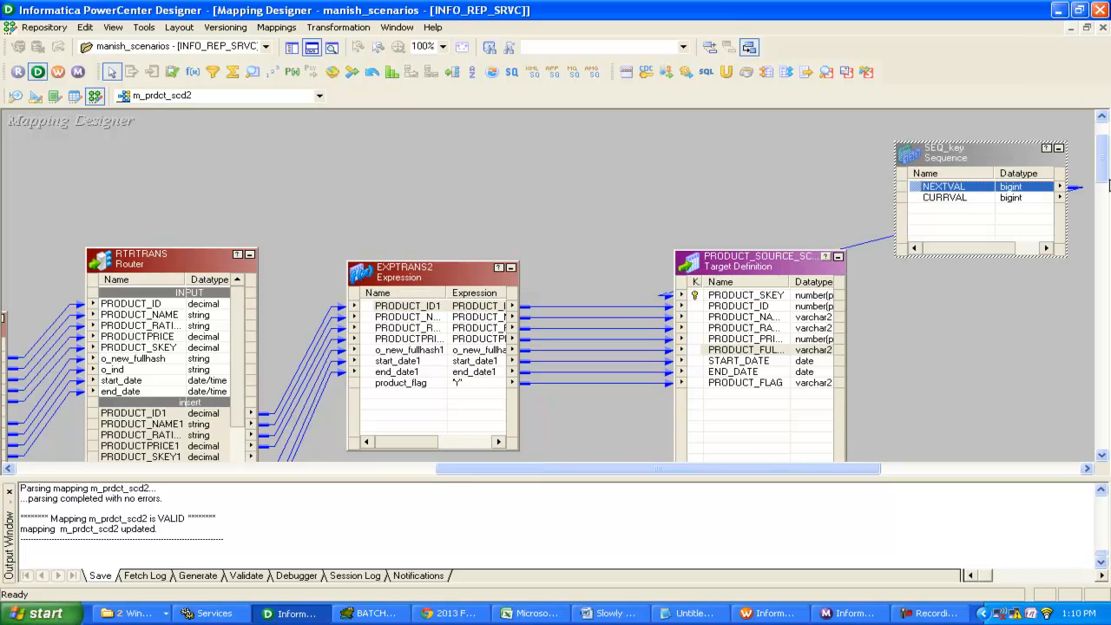
# Hide the output log and enlarge the RTRTRANS router downward to show all ports of its upd group
pyautogui.scroll(-3, 880, 193)
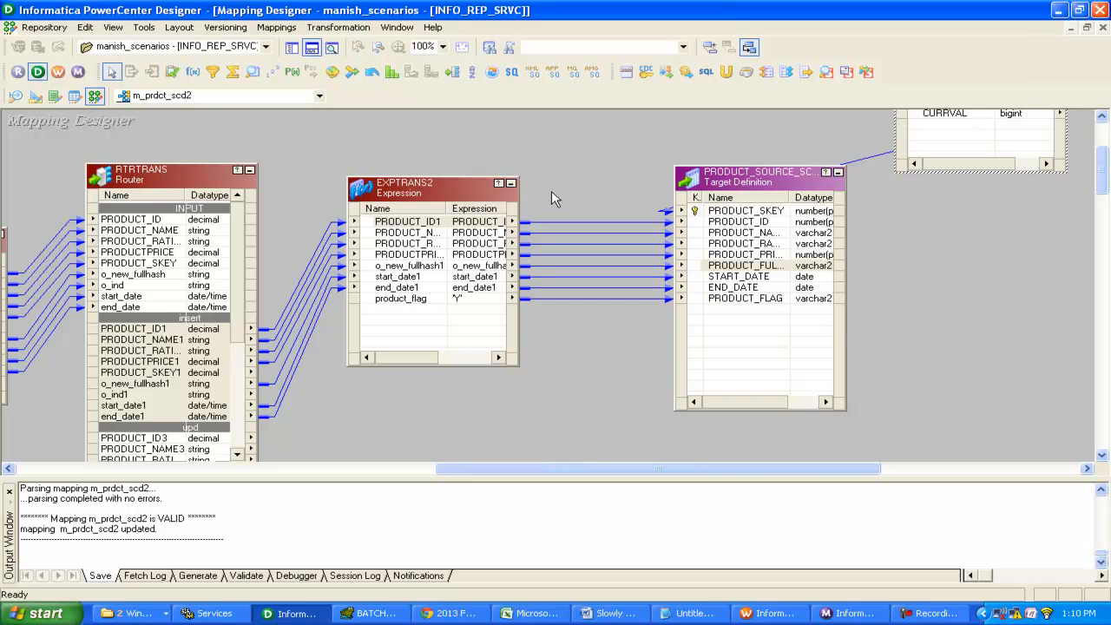
pyautogui.moveTo(1101, 170)
pyautogui.mouseDown()
pyautogui.moveTo(1104, 150)
pyautogui.moveTo(1099, 179)
pyautogui.mouseUp()
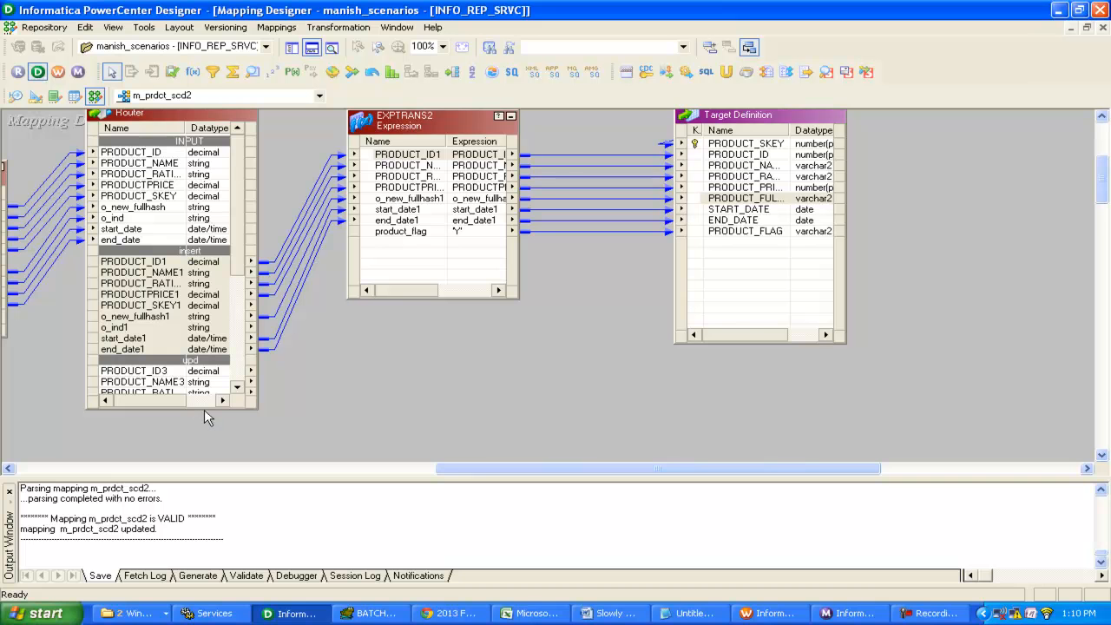
pyautogui.click(10, 493)
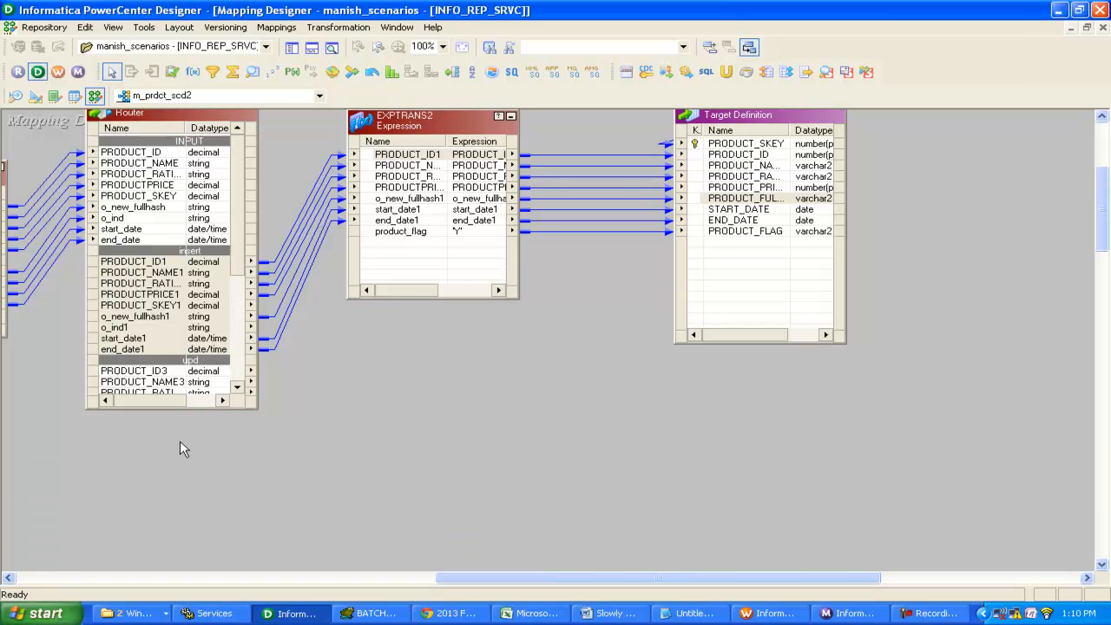
pyautogui.click(205, 410)
pyautogui.moveTo(205, 408); pyautogui.dragTo(205, 549)
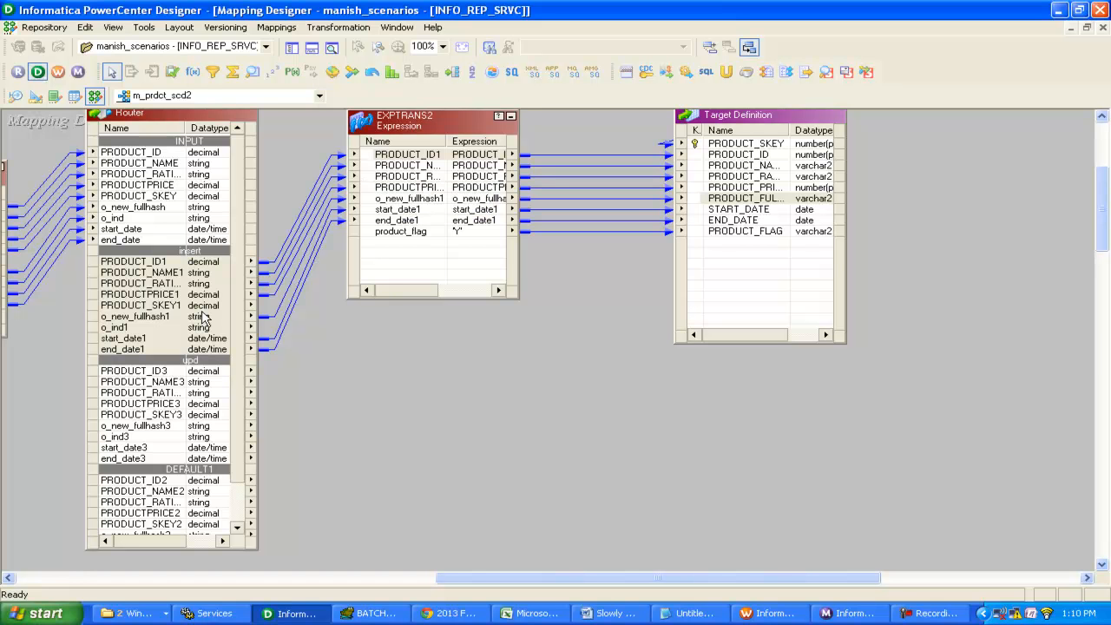
# Create an Expression transformation below EXPTRANS2 and bring the router's upd group ports PRODUCT_SKEY3 and start_date3 into it
pyautogui.click(193, 72)
pyautogui.click(376, 372)
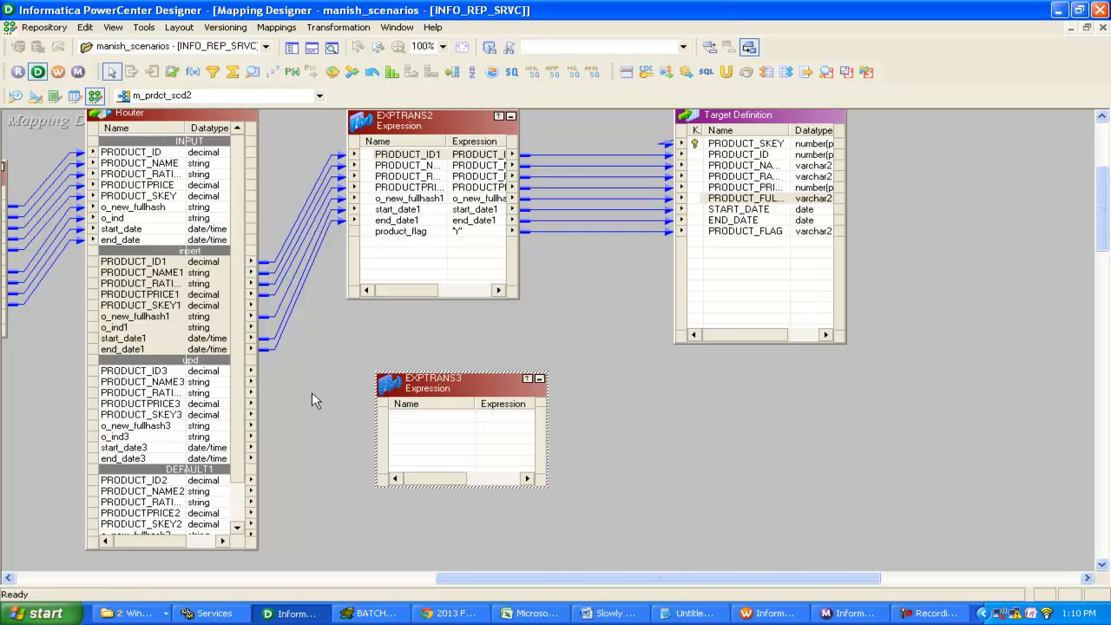
pyautogui.click(136, 372)
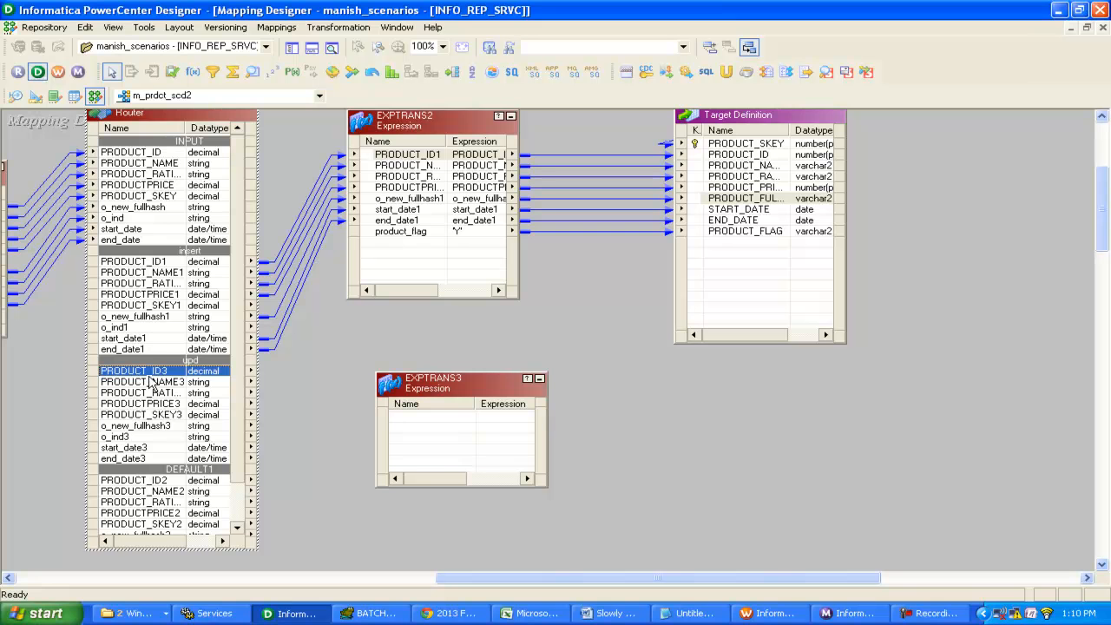
pyautogui.click(151, 383)
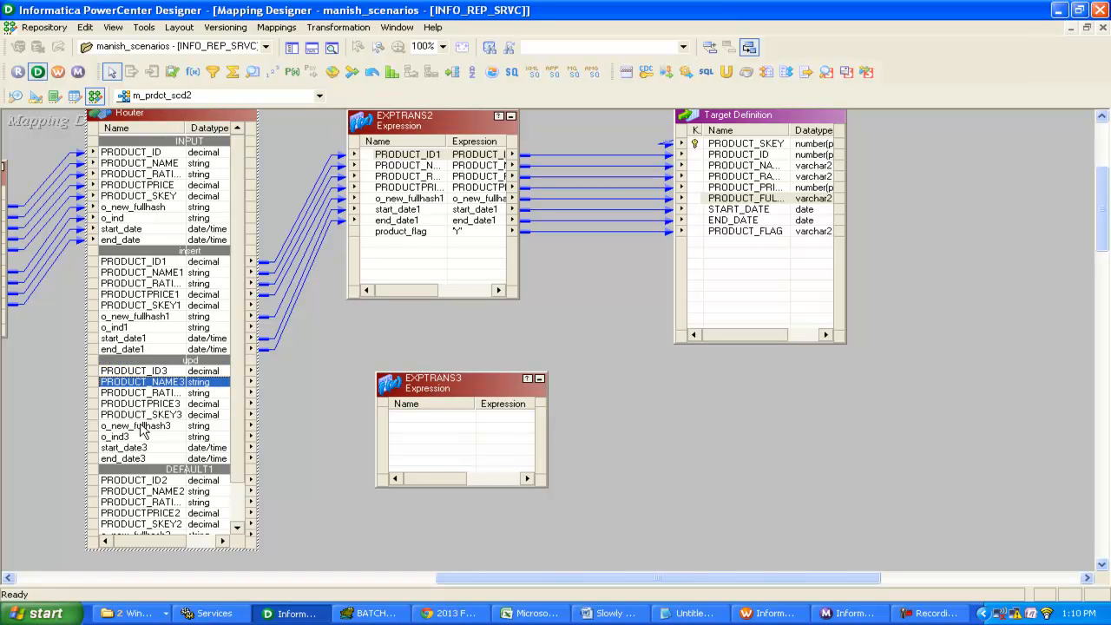
pyautogui.click(152, 417)
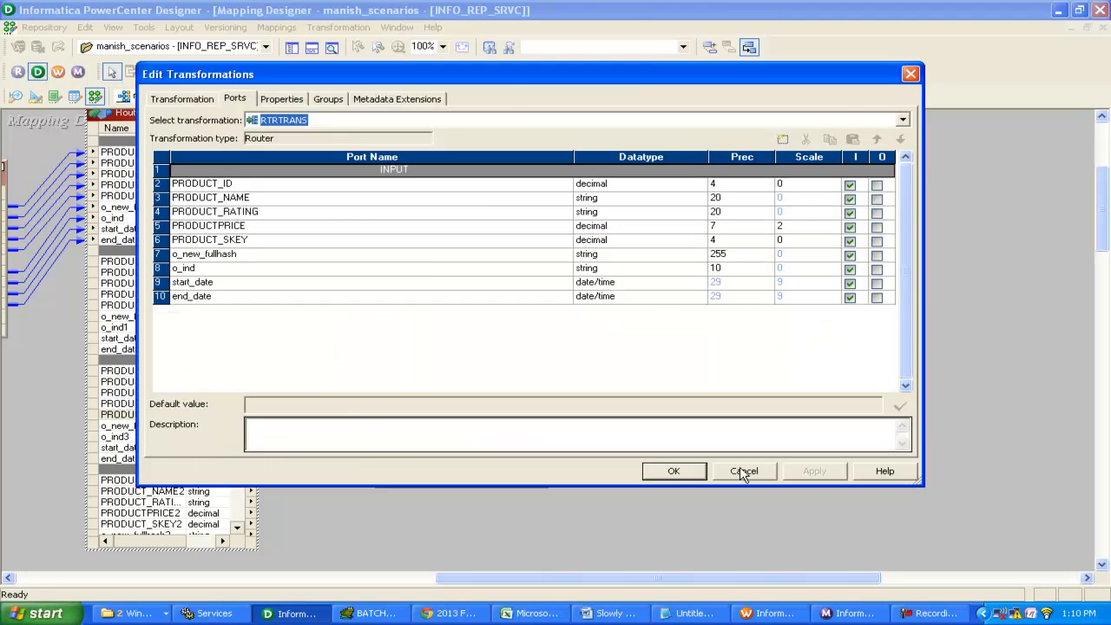
pyautogui.click(744, 471)
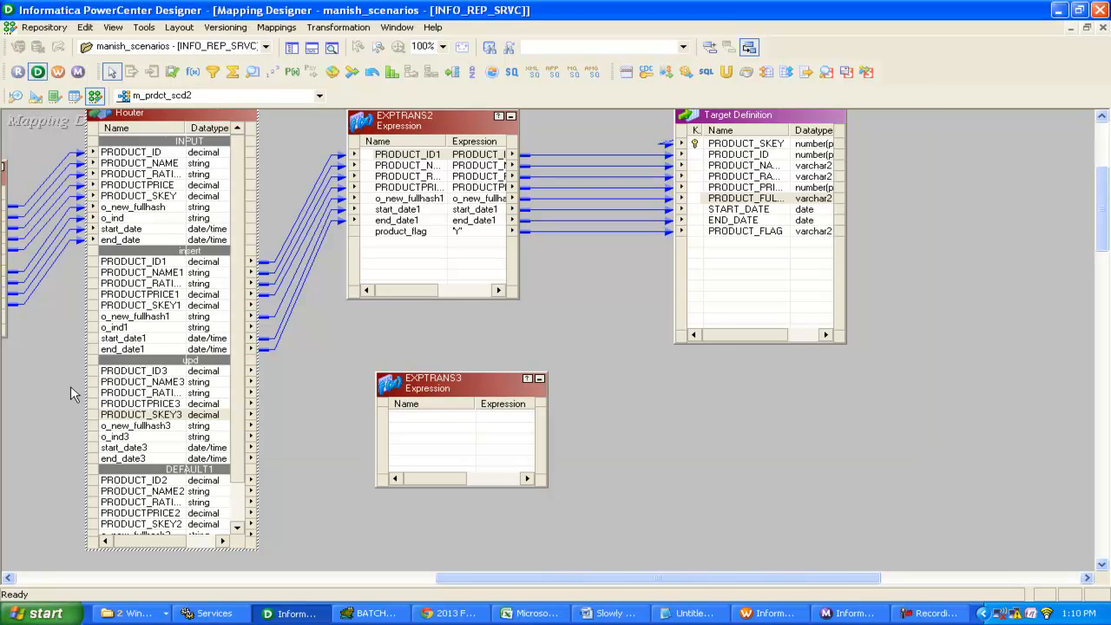
pyautogui.moveTo(155, 419); pyautogui.dragTo(365, 435)
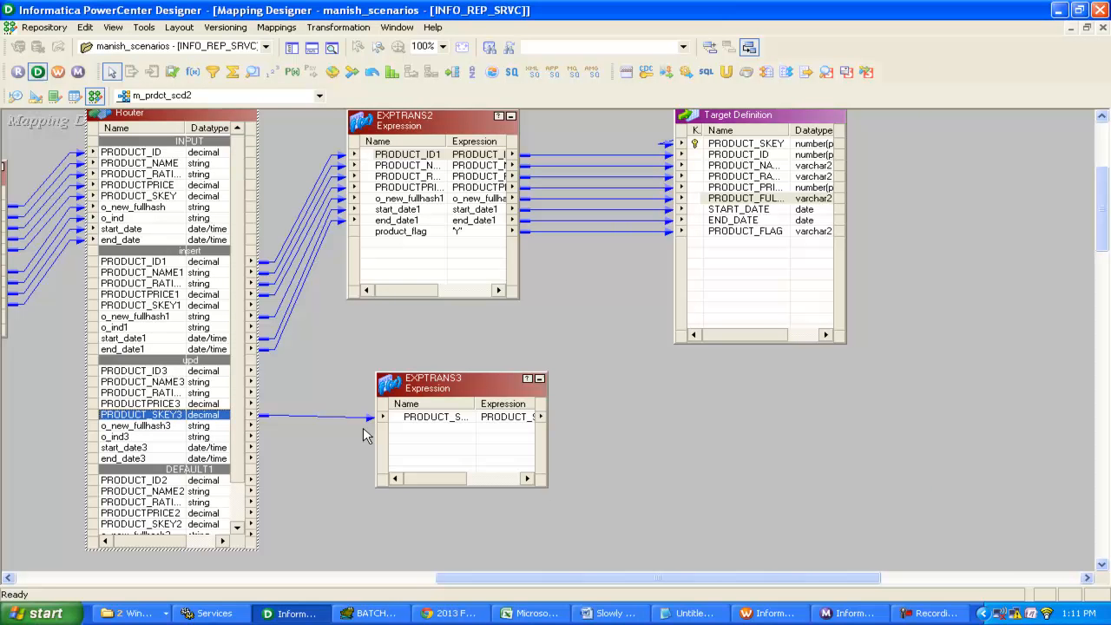
pyautogui.click(132, 448)
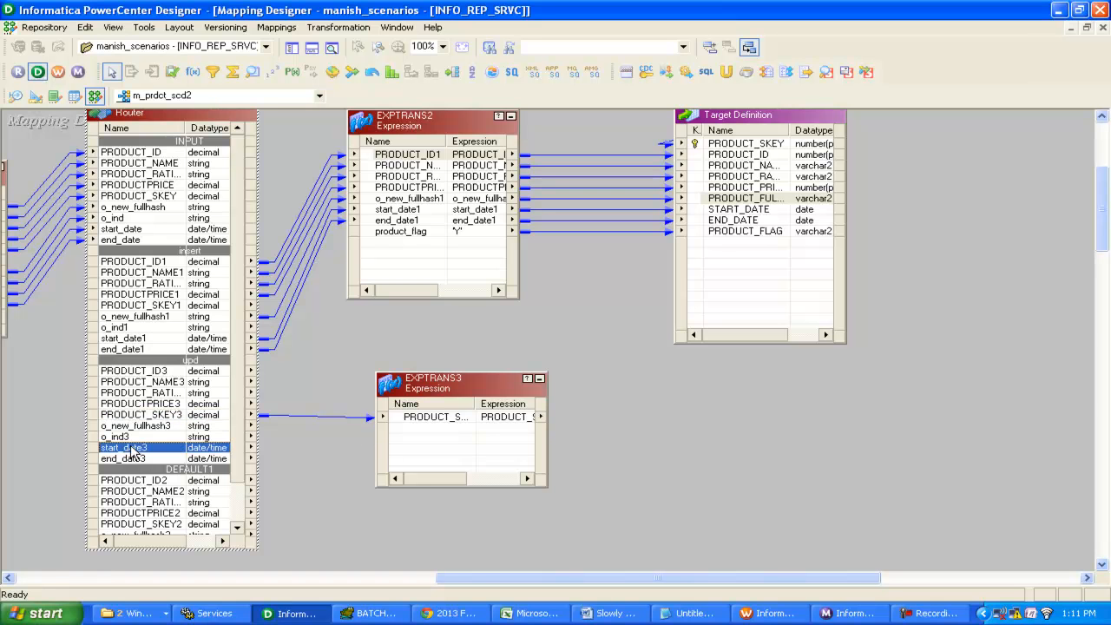
pyautogui.moveTo(132, 450); pyautogui.dragTo(446, 449)
# Open the EXPTRANS3 expression transformation for editing
pyautogui.doubleClick(445, 449)
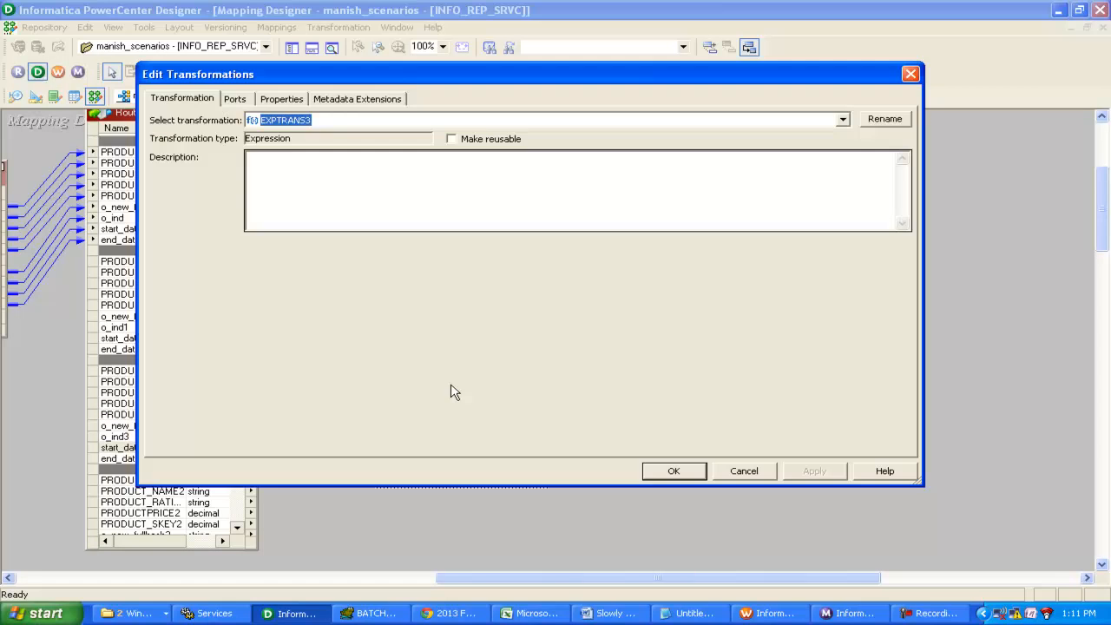
# Rename the expression transformation EXPTRANS3 to EXP_upd
pyautogui.click(885, 118)
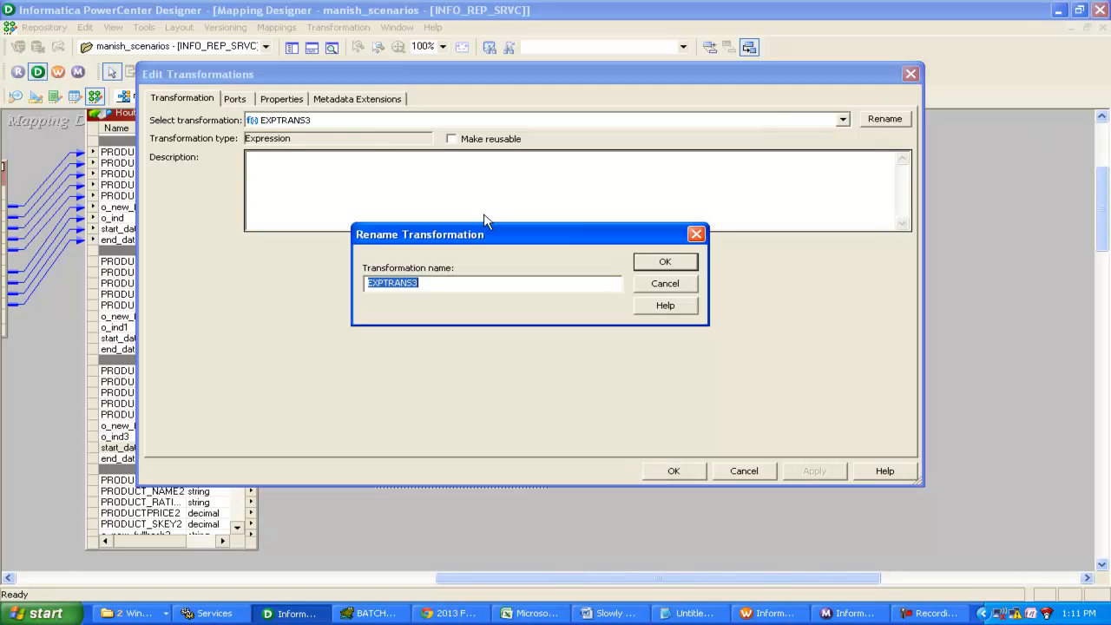
pyautogui.click(432, 286)
pyautogui.moveTo(433, 287); pyautogui.dragTo(390, 283)
pyautogui.press('BackSpace')
pyautogui.press('BackSpace')
pyautogui.write('_upd')
pyautogui.click(658, 268)
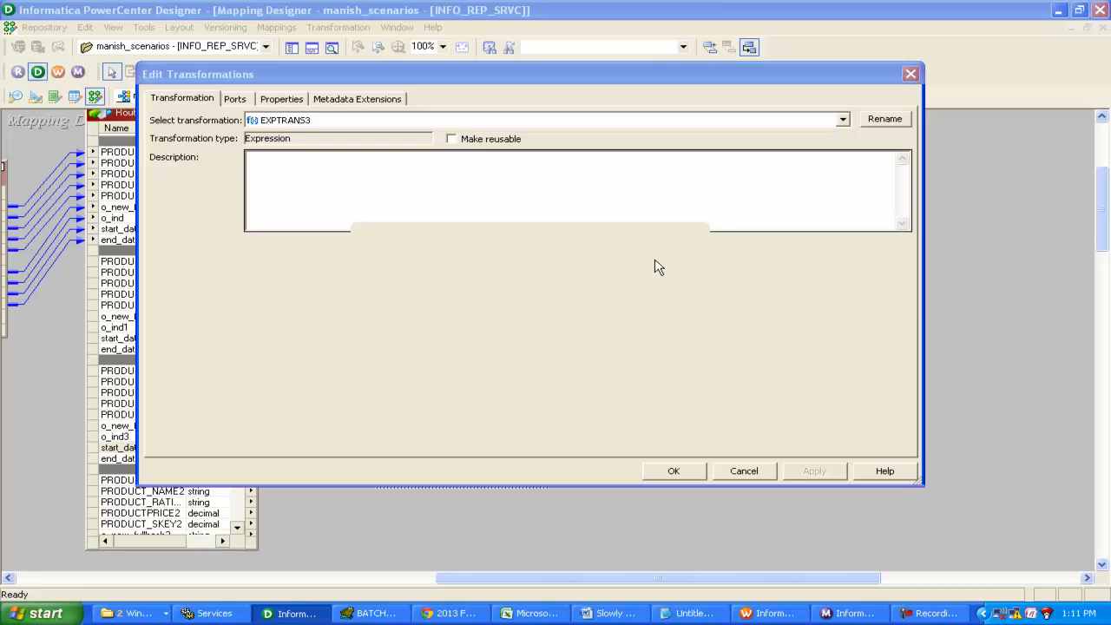
pyautogui.click(792, 478)
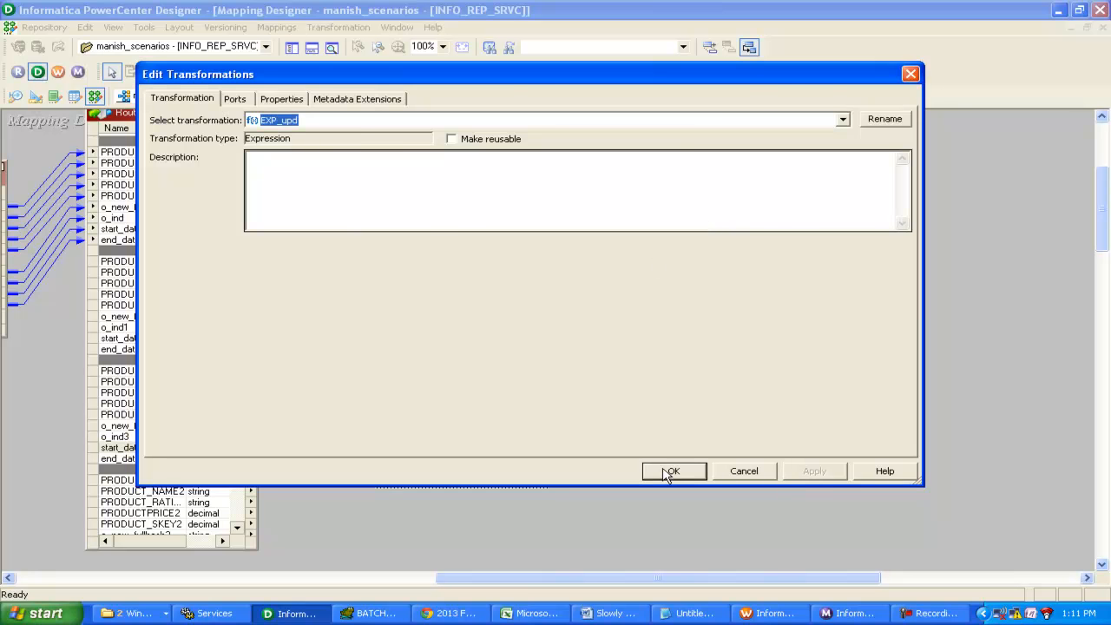
pyautogui.click(668, 471)
pyautogui.click(586, 433)
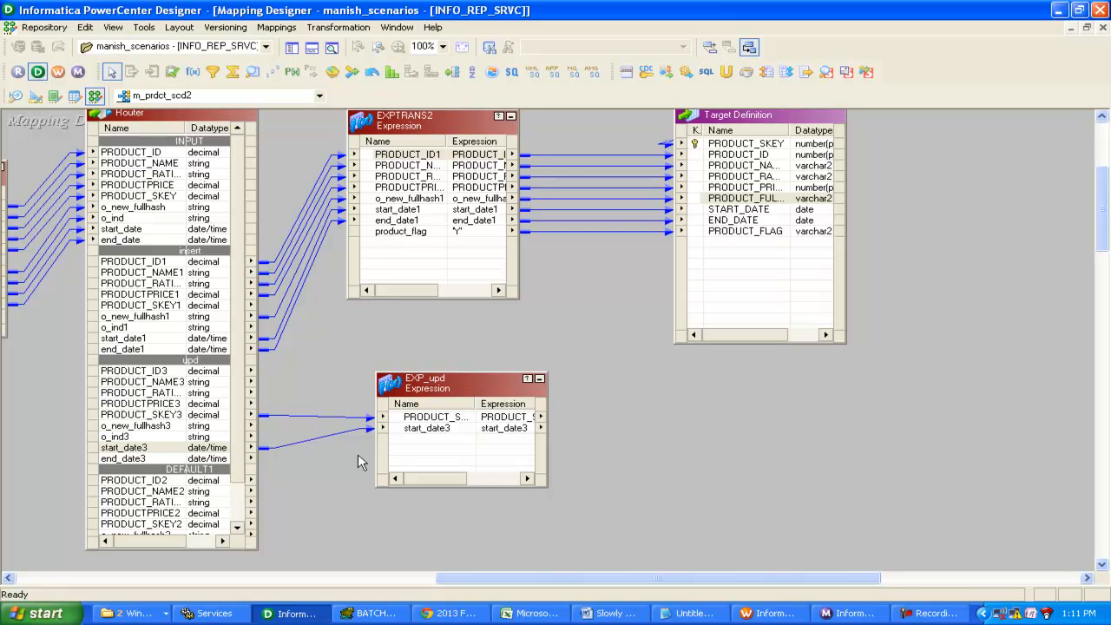
# Add a new port named flag below start_date3 in the EXP_upd expression
pyautogui.click(414, 385)
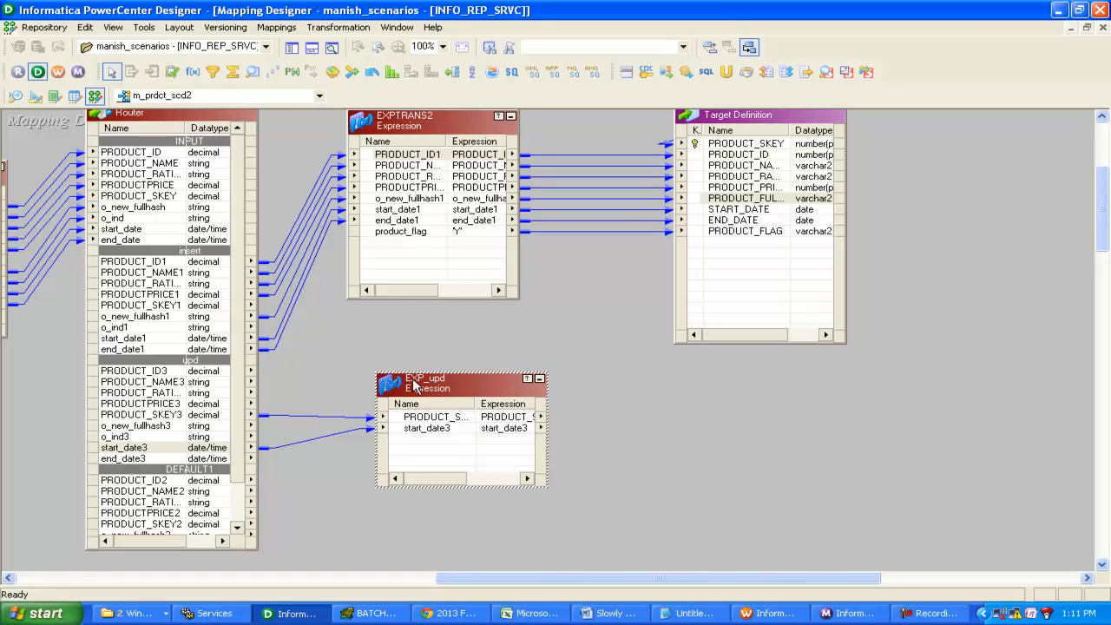
pyautogui.doubleClick(419, 389)
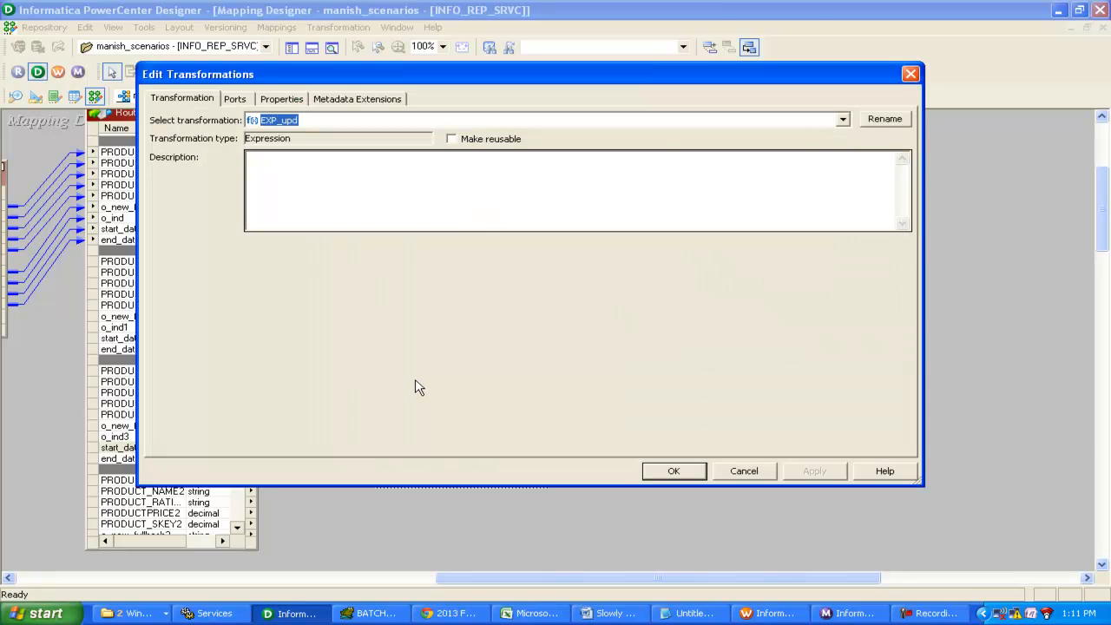
pyautogui.click(234, 99)
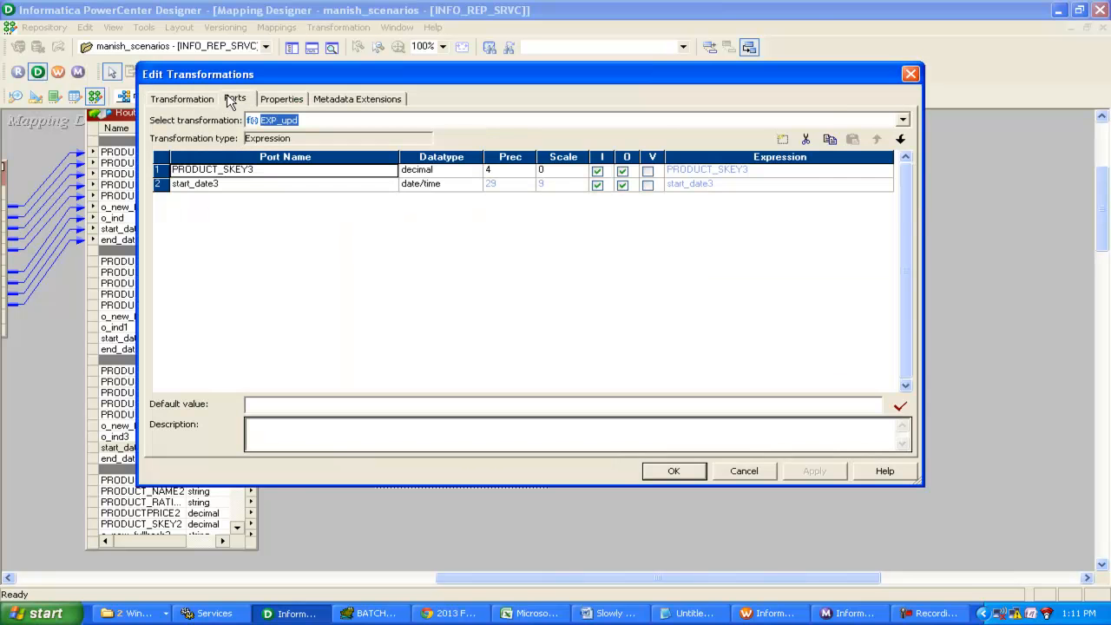
pyautogui.click(160, 184)
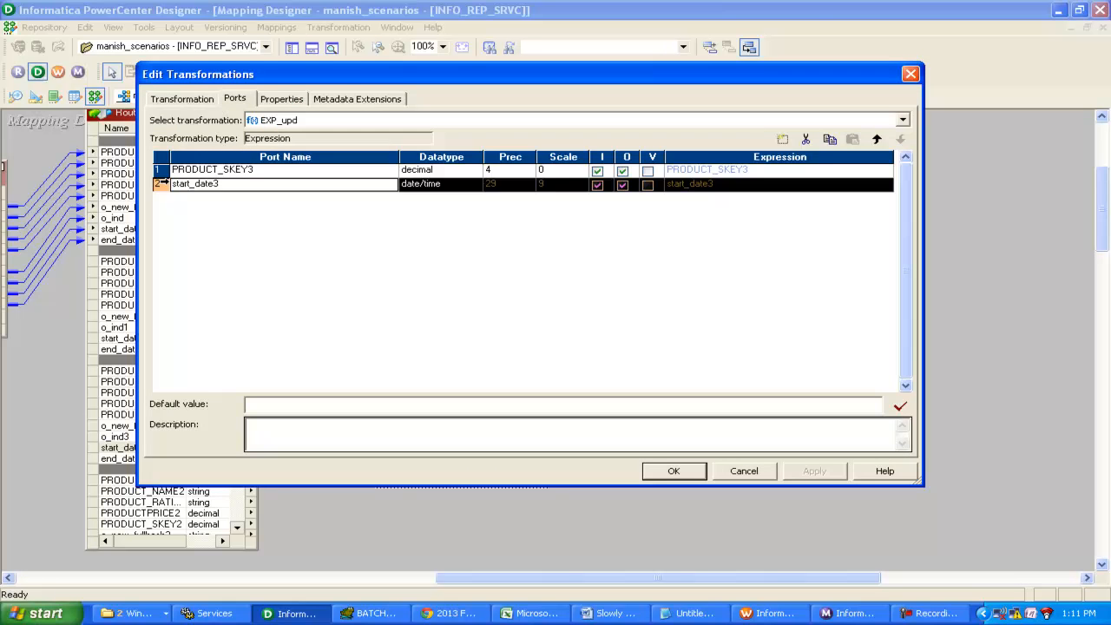
pyautogui.click(782, 140)
pyautogui.doubleClick(208, 199)
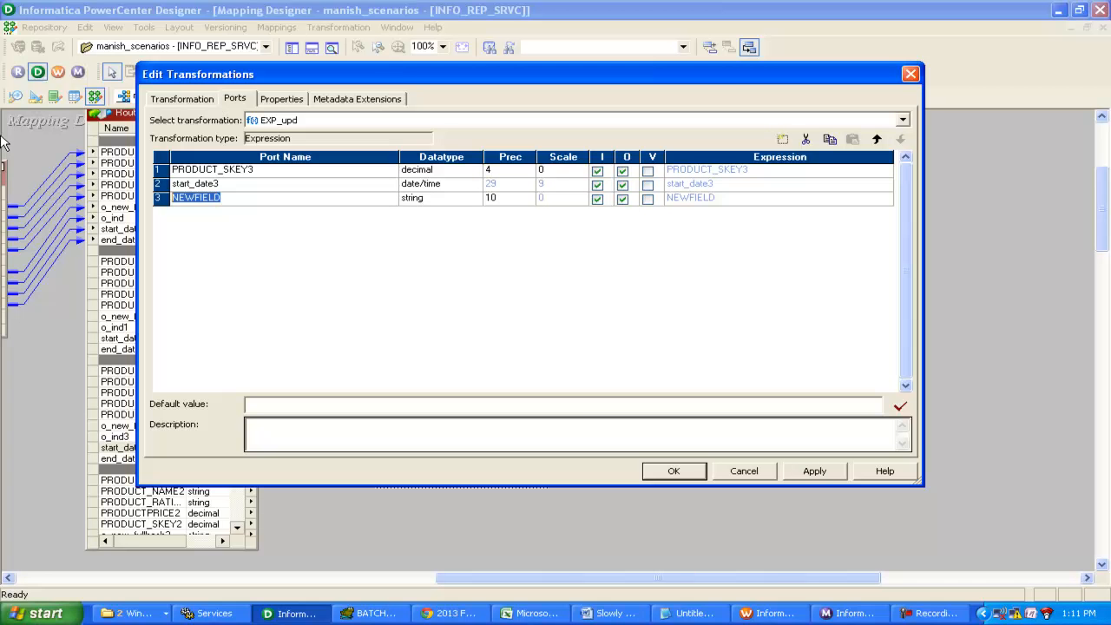
pyautogui.write('flag')
# Make the flag port output-only, set its expression to 'N', and accept the EXP_upd changes
pyautogui.click(593, 202)
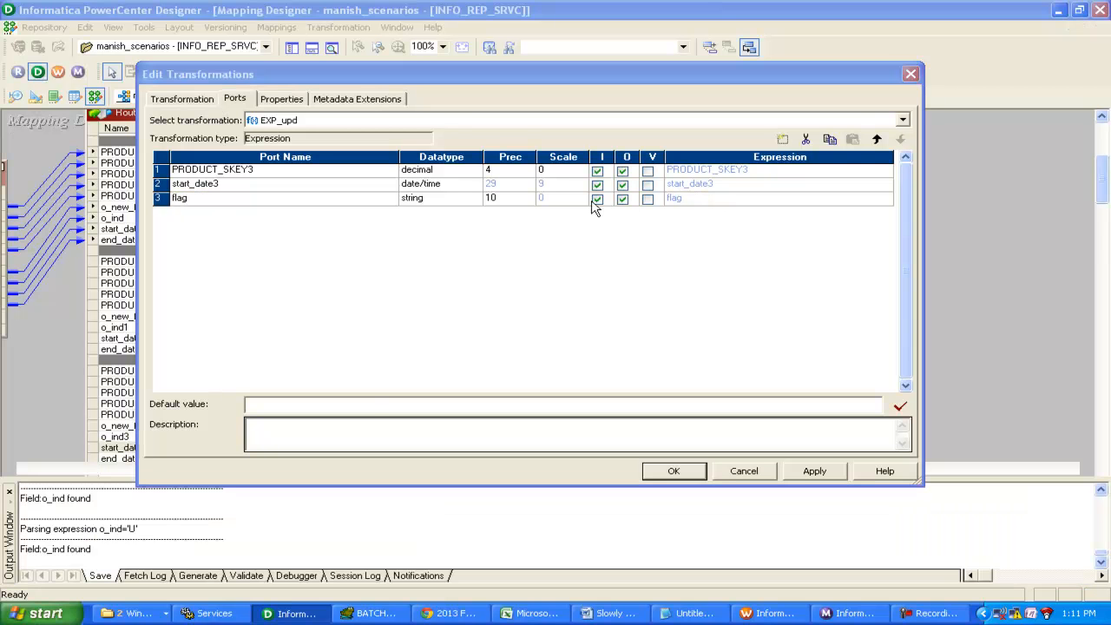
pyautogui.click(596, 200)
pyautogui.click(671, 199)
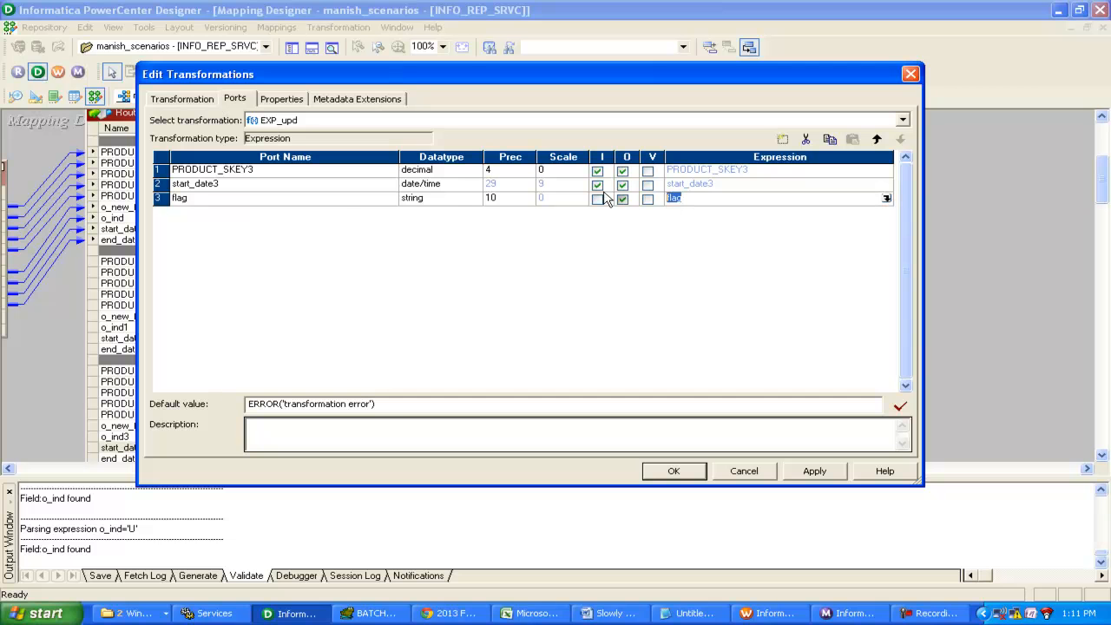
pyautogui.write("'N'")
pyautogui.click(673, 473)
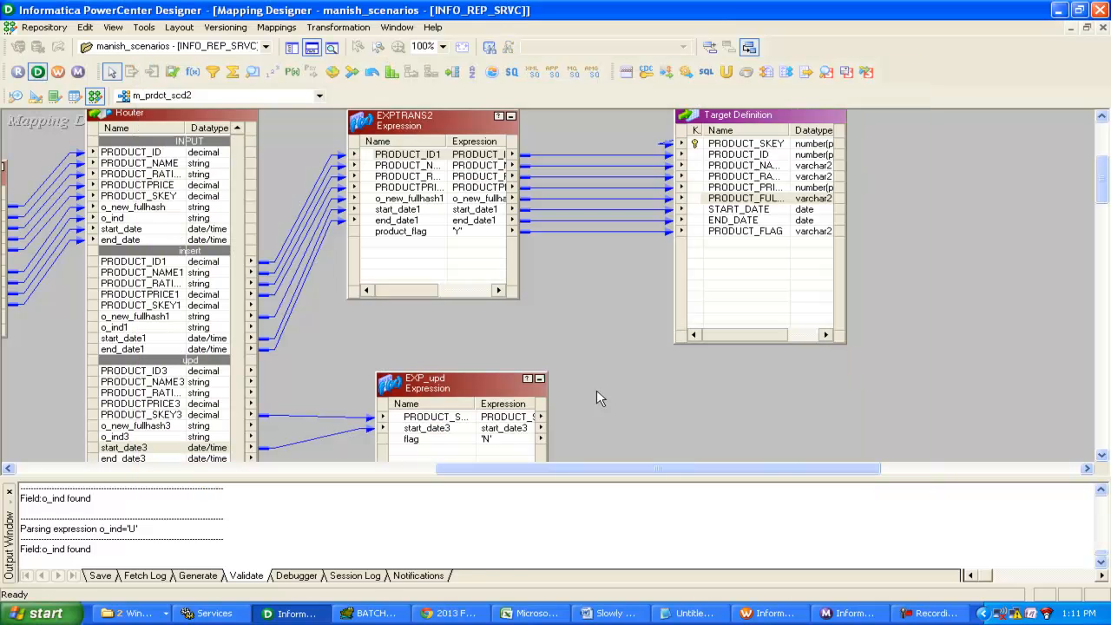
# Add an Update Strategy transformation beside EXP_upd and link the product key, start_date3 and flag ports of EXP_upd into it
pyautogui.click(251, 73)
pyautogui.click(174, 73)
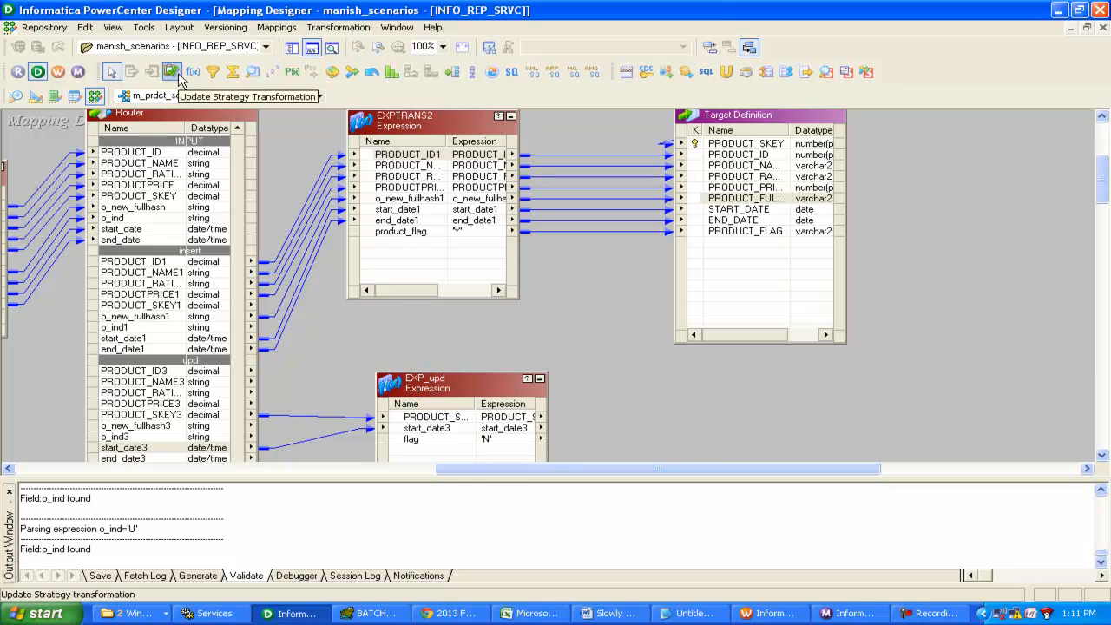
pyautogui.click(614, 387)
pyautogui.click(441, 420)
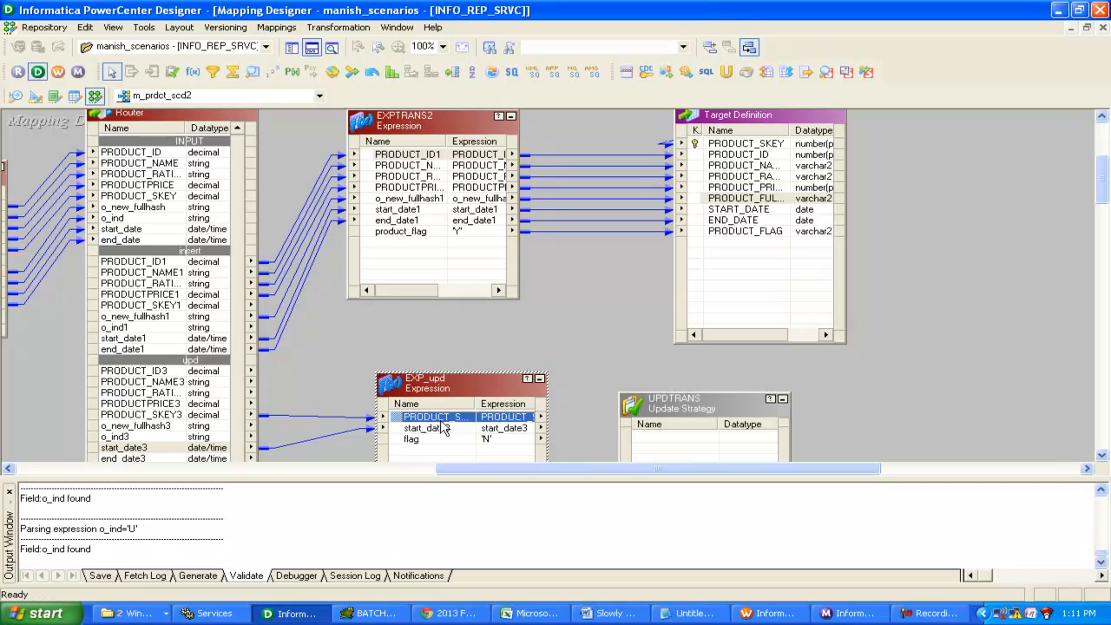
pyautogui.rightClick(441, 421)
pyautogui.click(450, 427)
pyautogui.moveTo(451, 427); pyautogui.dragTo(704, 355)
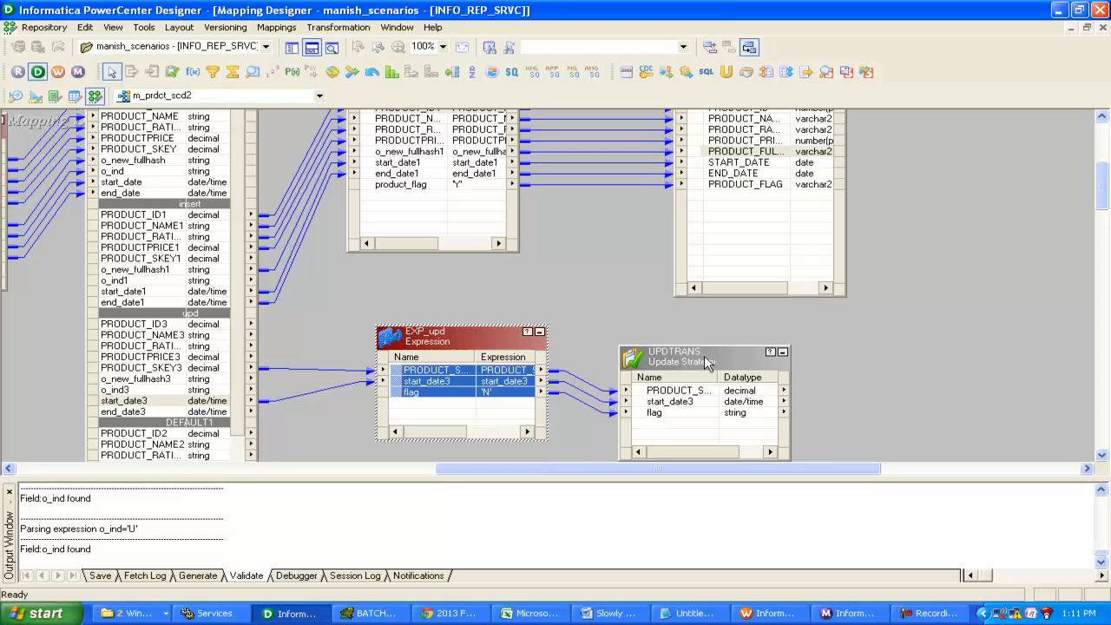
# Set the Update Strategy Expression of UPDTRANS to DD_UPDATE and save the mapping
pyautogui.doubleClick(704, 355)
pyautogui.click(281, 100)
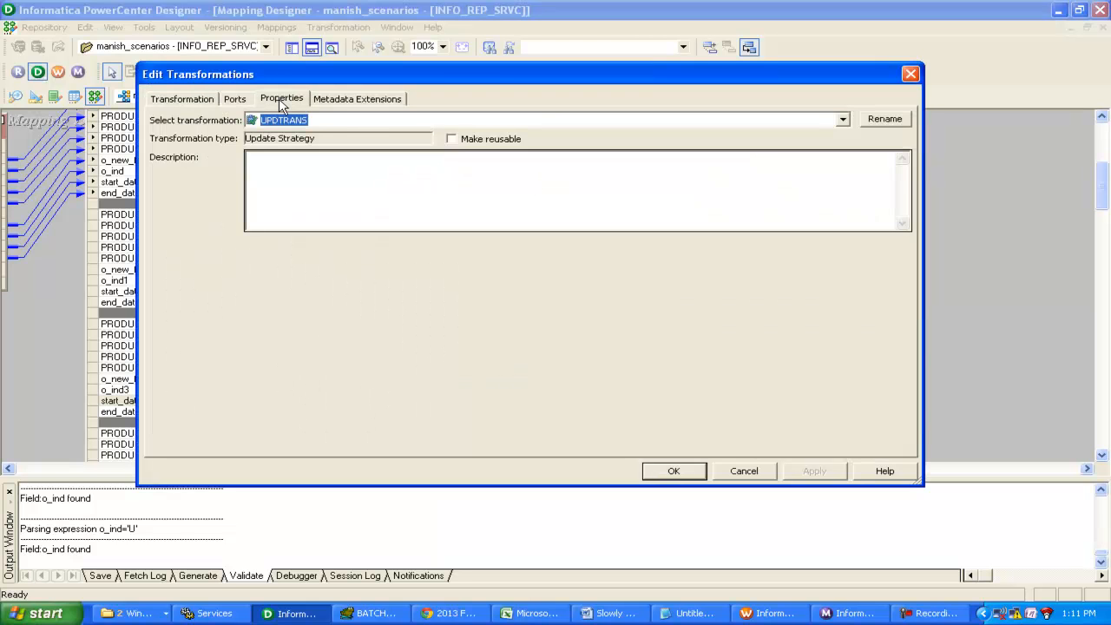
pyautogui.click(455, 166)
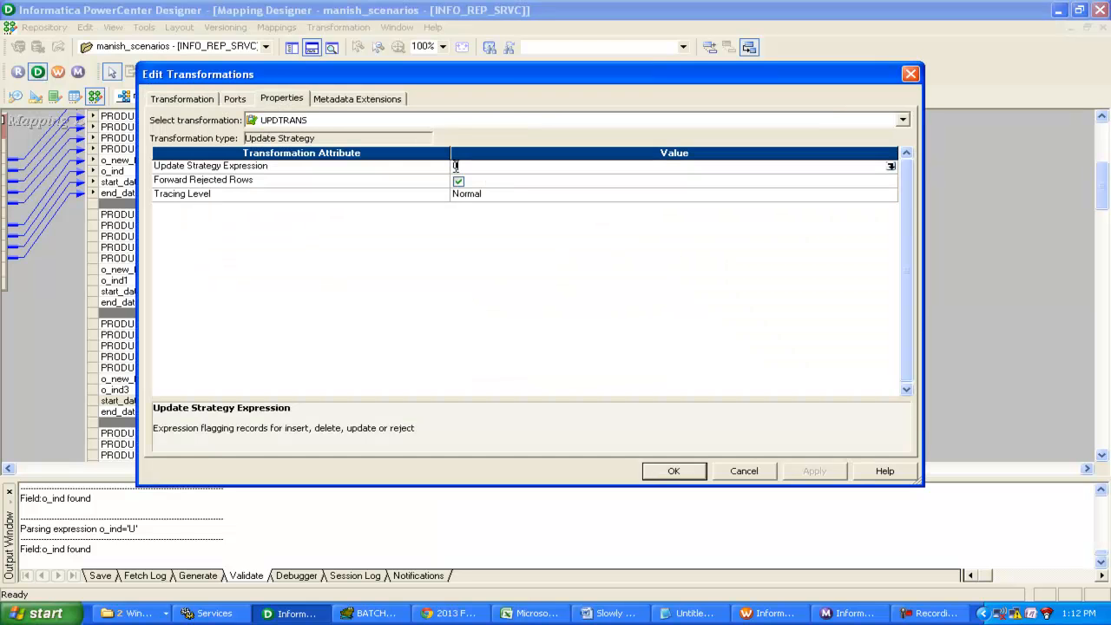
pyautogui.doubleClick(455, 166)
pyautogui.write('dd')
pyautogui.press('BackSpace')
pyautogui.press('BackSpace')
pyautogui.write('DD_UPDATE')
pyautogui.click(670, 471)
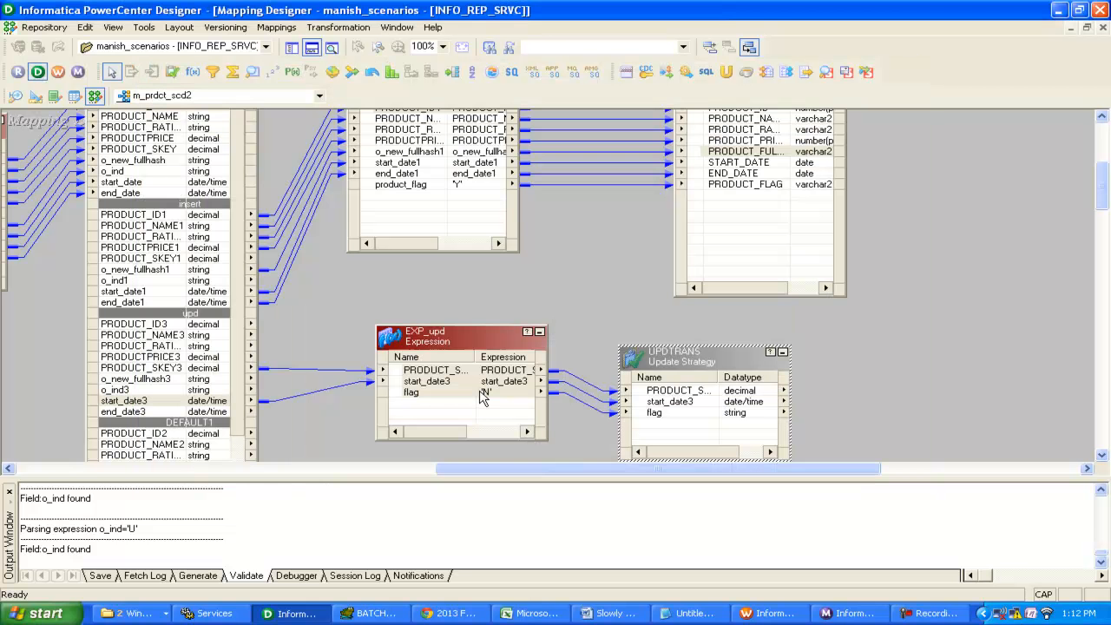
pyautogui.hotkey('ctrl', 's')
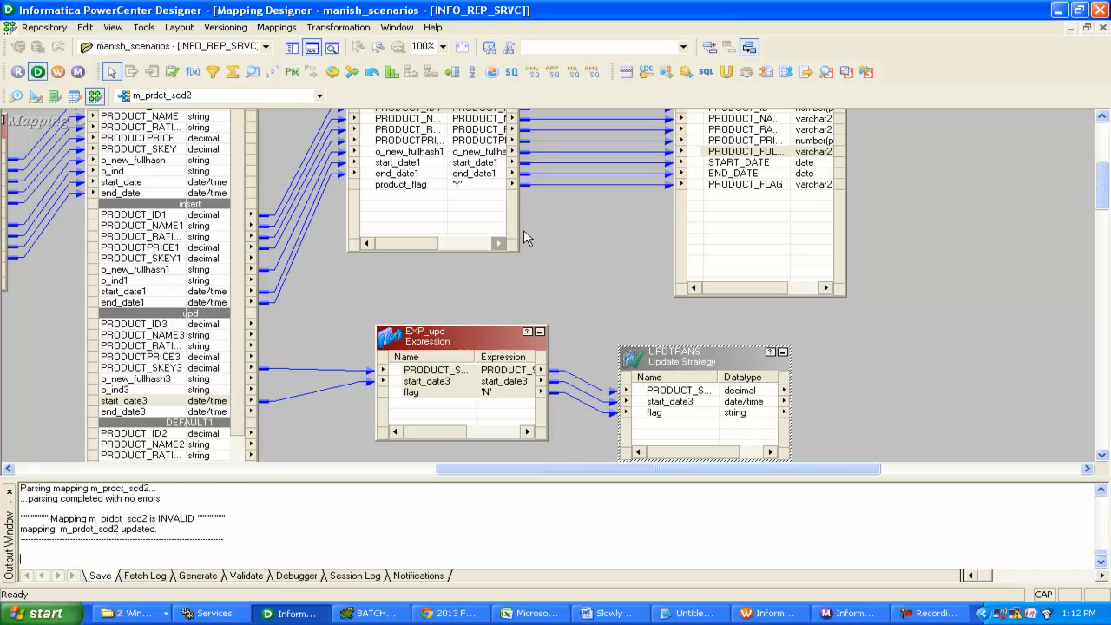
# Rename the target definition PRODUCT_SOURCE_SCD2 to PRODUCT_SOURCE_SCD2_NEWINSERT
pyautogui.moveTo(1106, 205); pyautogui.dragTo(1104, 165)
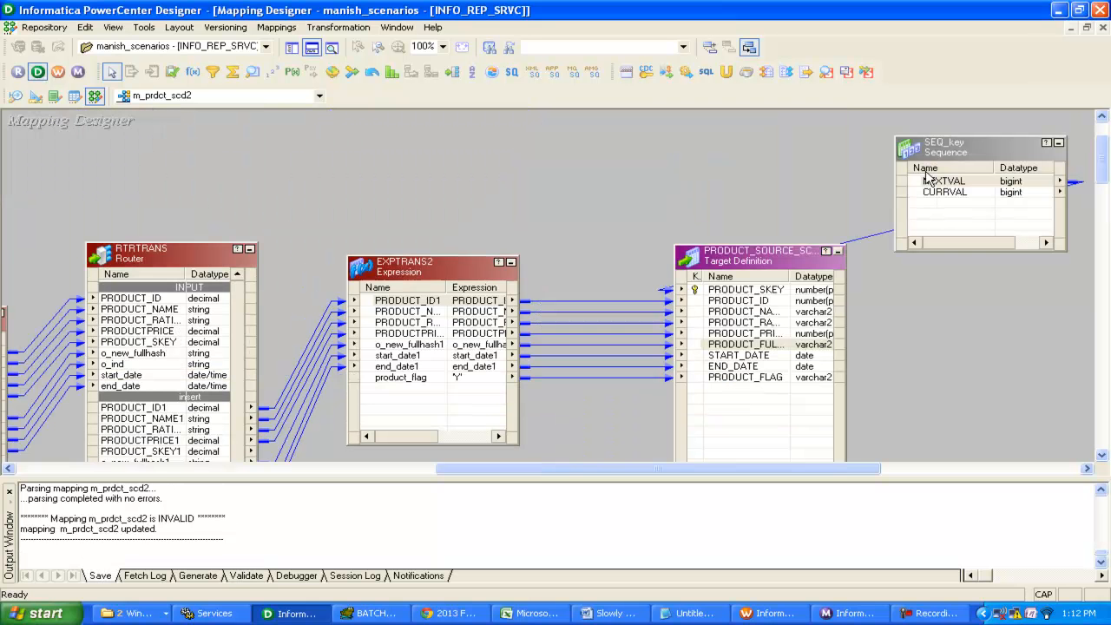
pyautogui.moveTo(841, 470); pyautogui.dragTo(933, 460)
pyautogui.click(526, 253)
pyautogui.doubleClick(525, 254)
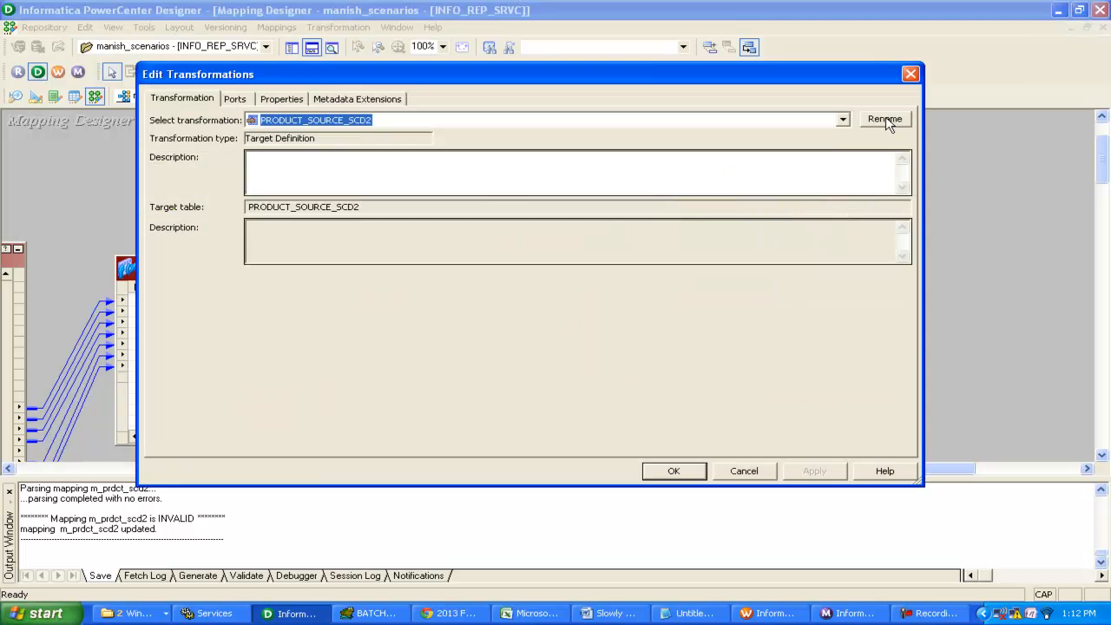
pyautogui.click(885, 119)
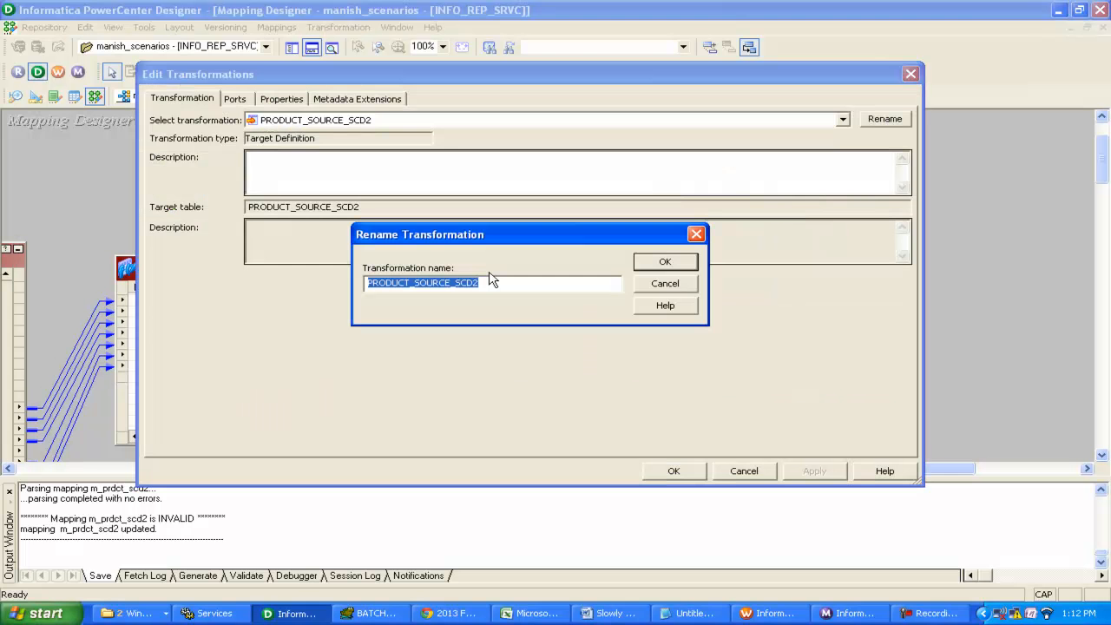
pyautogui.click(489, 281)
pyautogui.write('_')
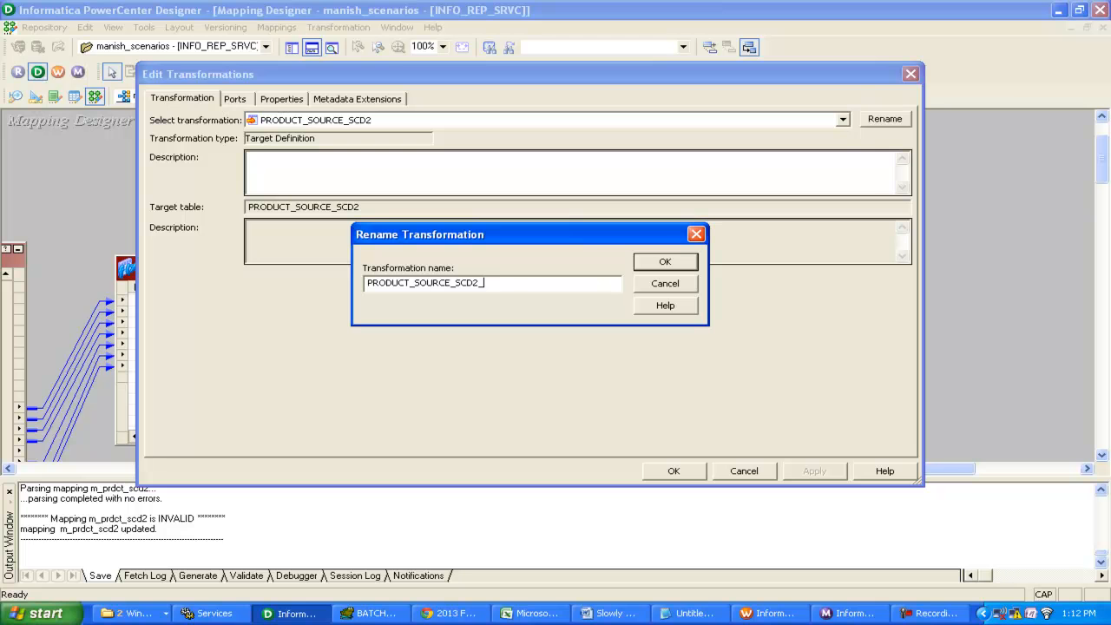
pyautogui.write('NEW')
pyautogui.press('BackSpace')
pyautogui.write('WINSERT')
pyautogui.click(662, 262)
pyautogui.click(675, 470)
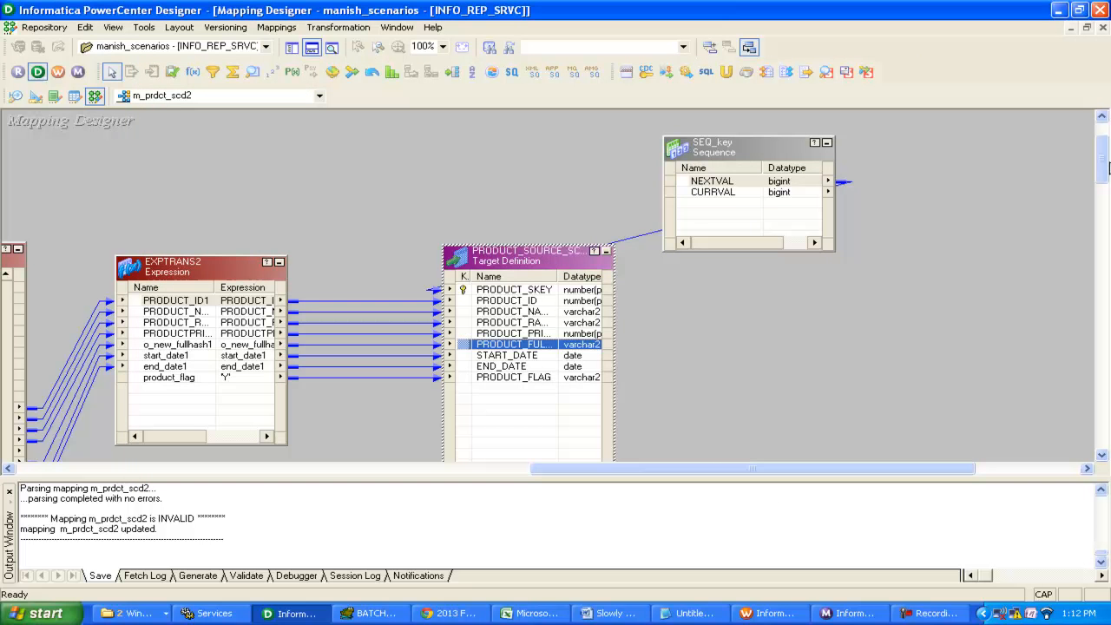
# Paste a copy of the PRODUCT_SOURCE_SCD2_NEWINSERT target definition and place it beside the UPDTRANS Update Strategy
pyautogui.scroll(-5, 813, 267)
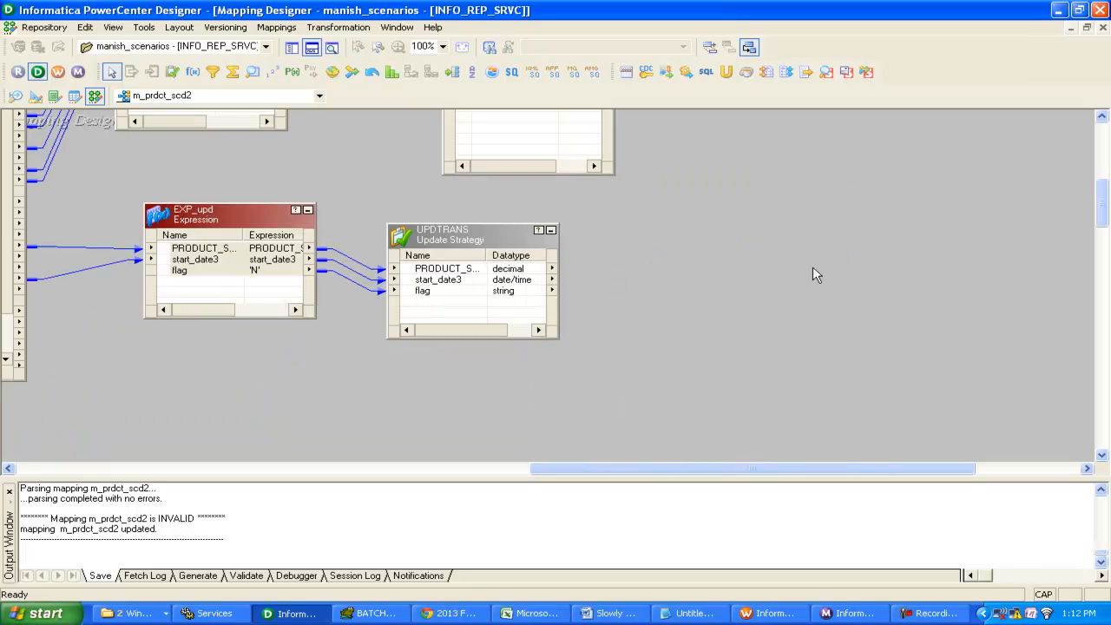
pyautogui.hotkey('ctrl', 'v')
pyautogui.moveTo(835, 267); pyautogui.dragTo(719, 202)
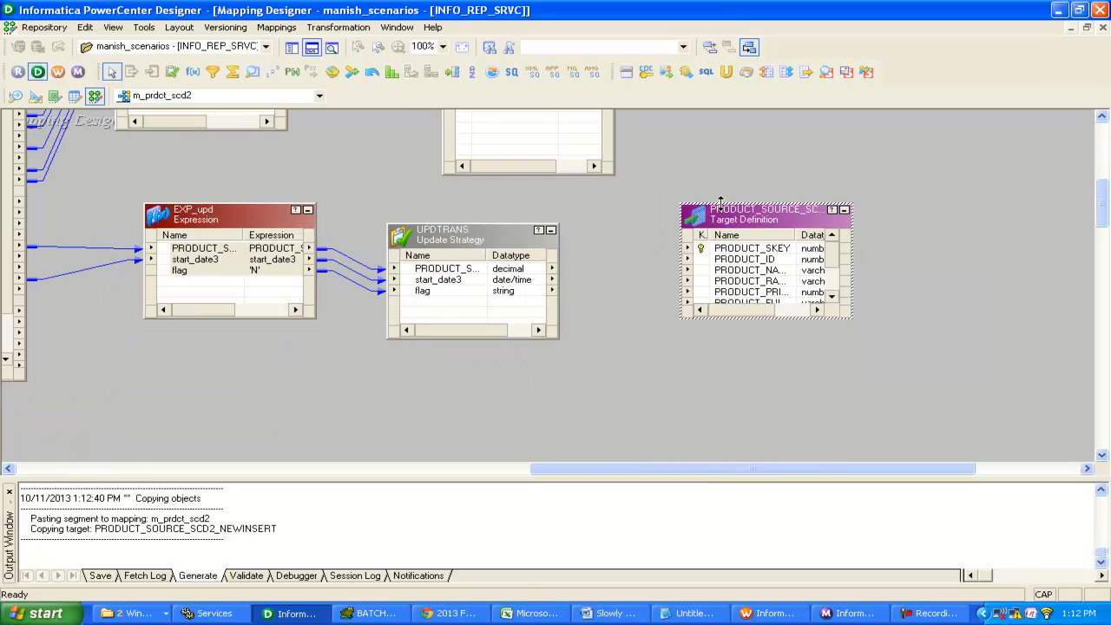
# Rename the copied target definition to PRODUCT_SOURCE_SCD2_UPD
pyautogui.doubleClick(720, 205)
pyautogui.click(885, 120)
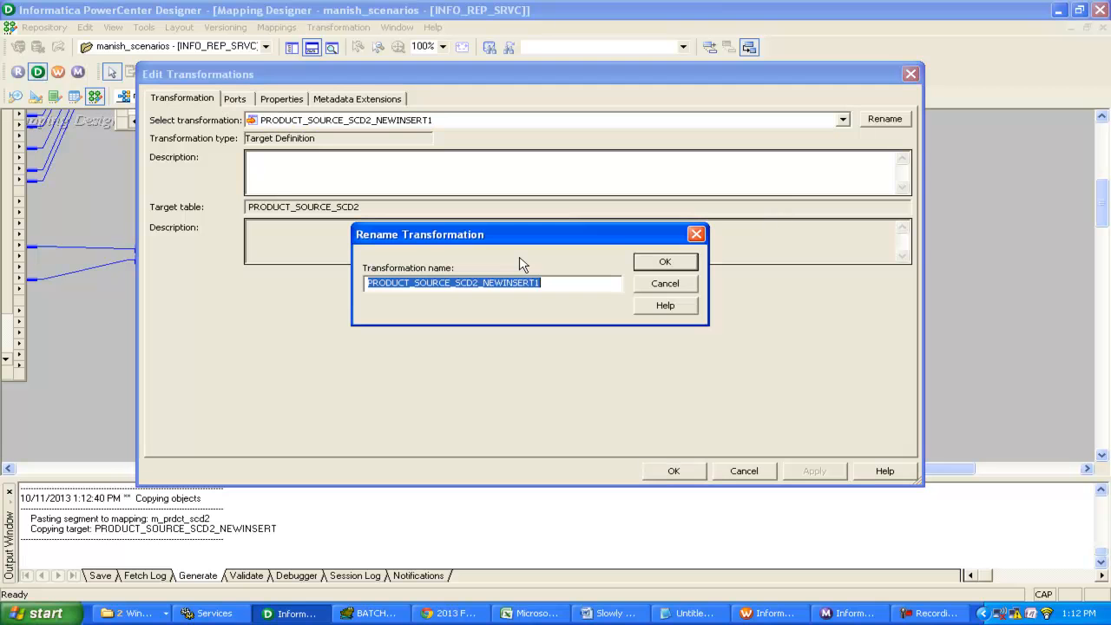
pyautogui.click(542, 285)
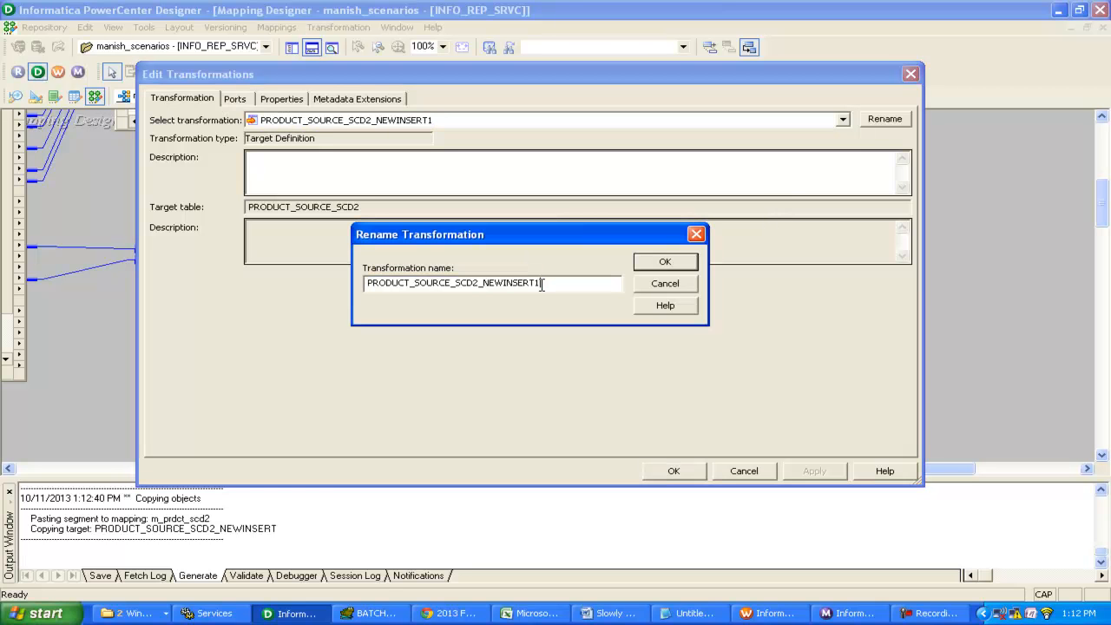
pyautogui.moveTo(541, 285); pyautogui.dragTo(485, 285)
pyautogui.write('U')
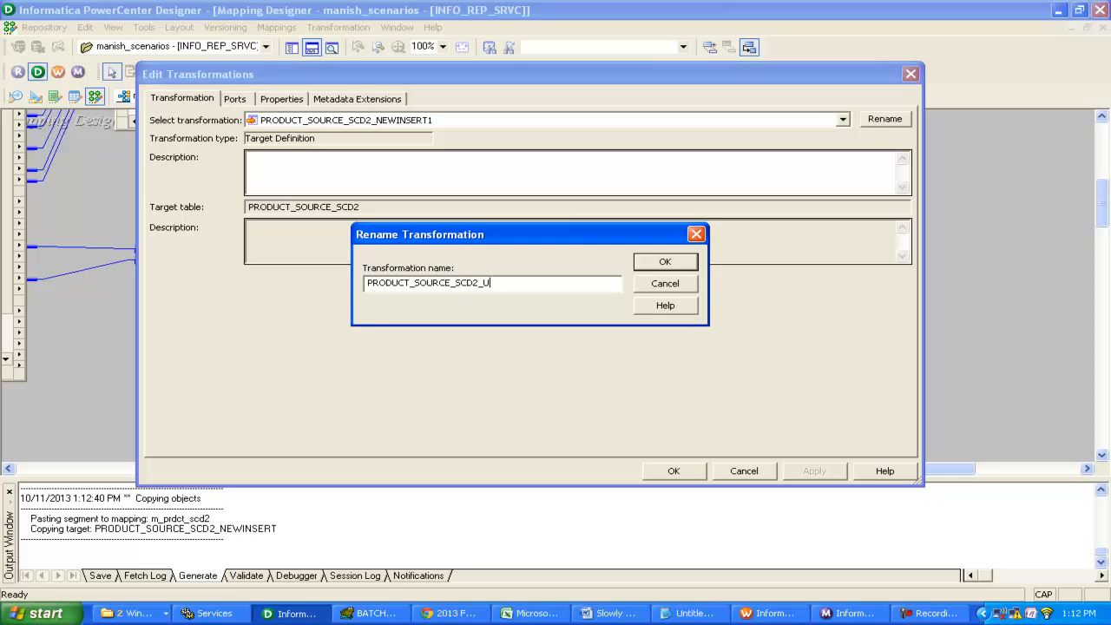
pyautogui.write('PD')
pyautogui.press('Return')
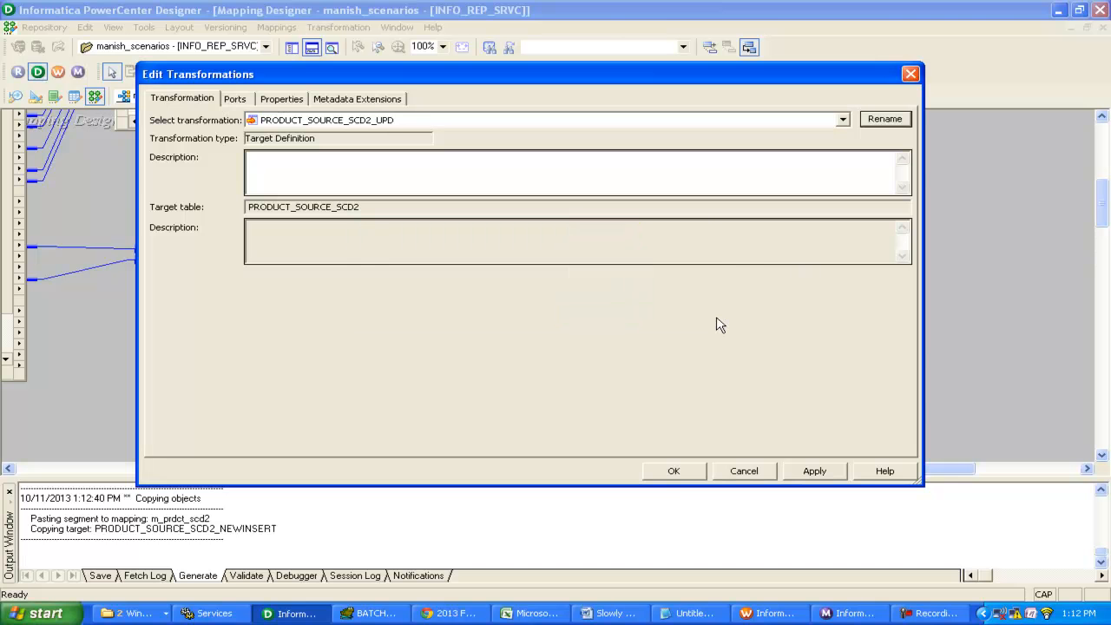
pyautogui.click(674, 473)
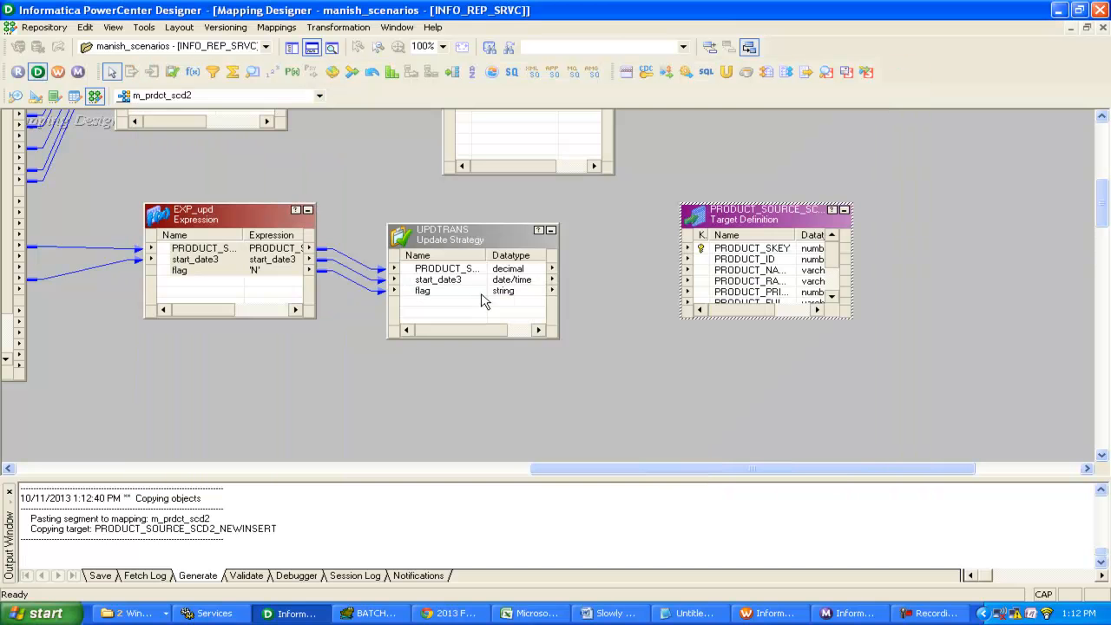
# Link UPDTRANS to the update target: product key to PRODUCT_SKEY, start_date3 to END_DATE, and flag to PRODUCT_FLAG, enlarging the target to show its ports
pyautogui.click(459, 271)
pyautogui.moveTo(459, 271); pyautogui.dragTo(725, 251)
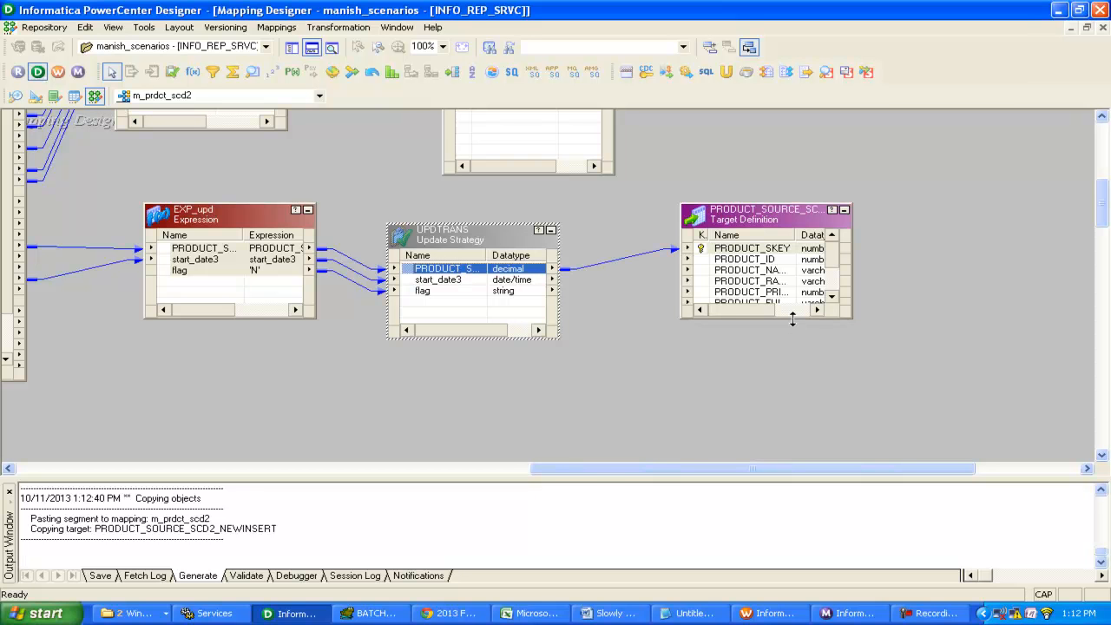
pyautogui.moveTo(793, 321); pyautogui.dragTo(793, 414)
pyautogui.click(437, 281)
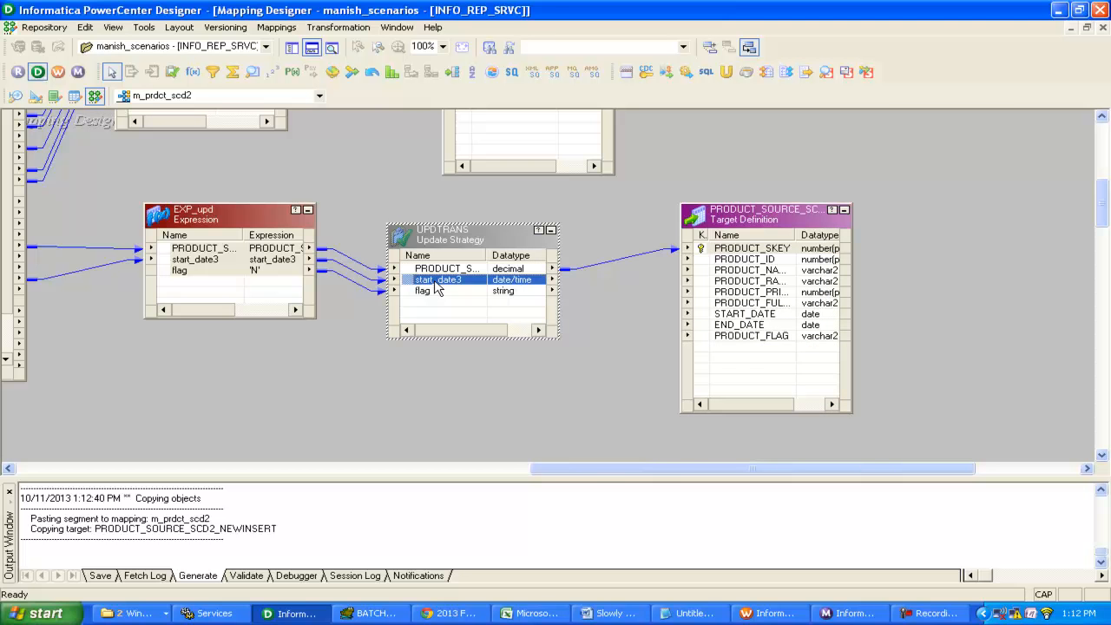
pyautogui.moveTo(436, 284); pyautogui.dragTo(747, 325)
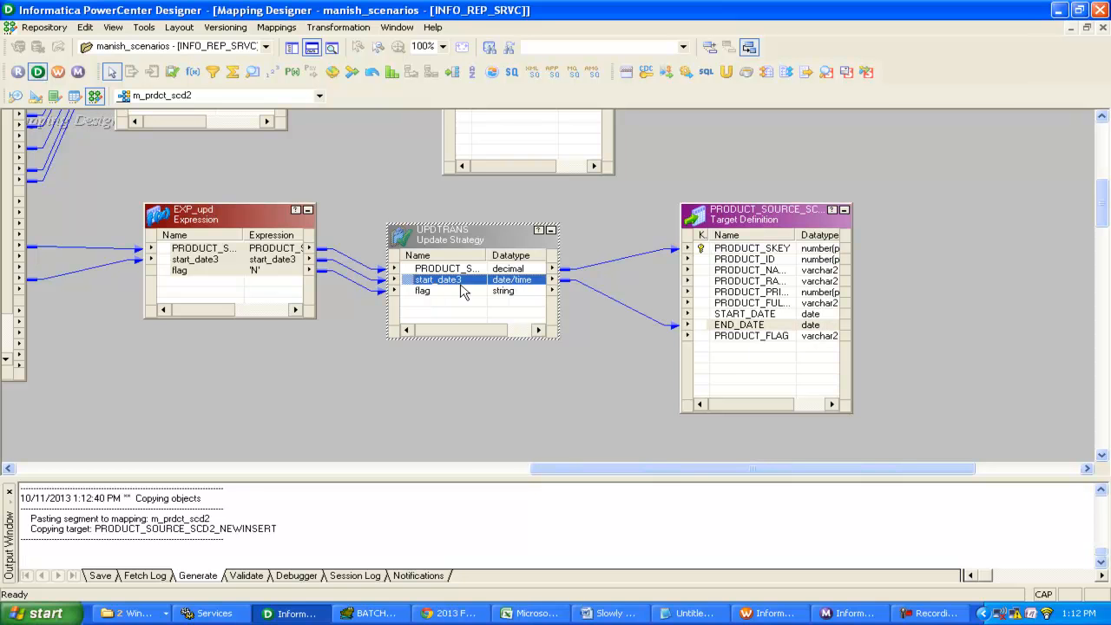
pyautogui.moveTo(461, 290); pyautogui.dragTo(754, 338)
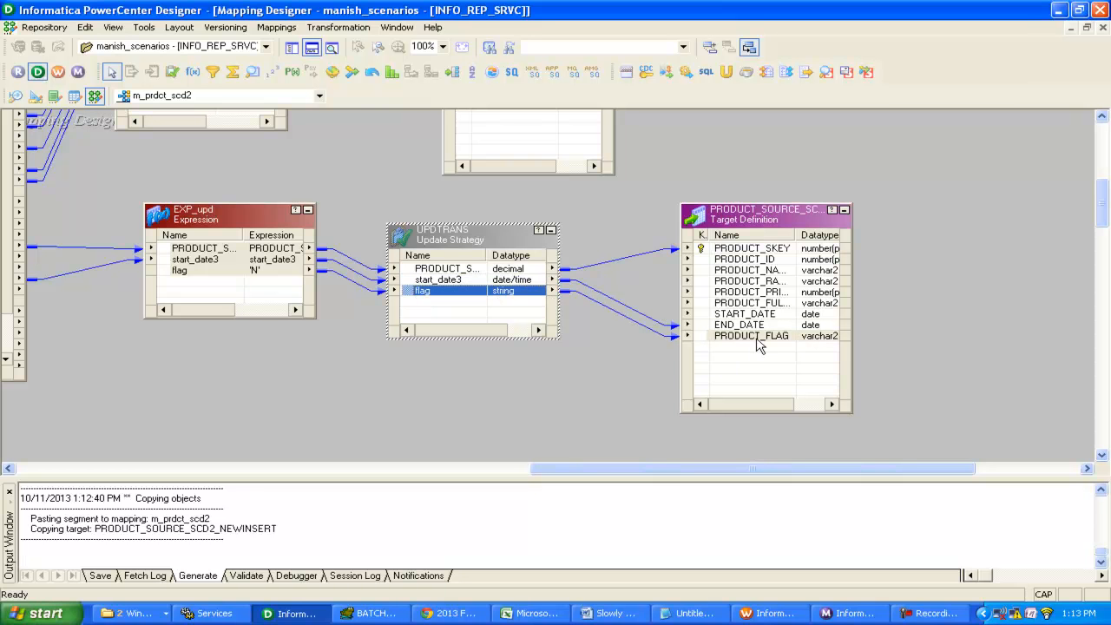
# Save the mapping and add a new Expression transformation just below EXP_upd
pyautogui.hotkey('ctrl', 's')
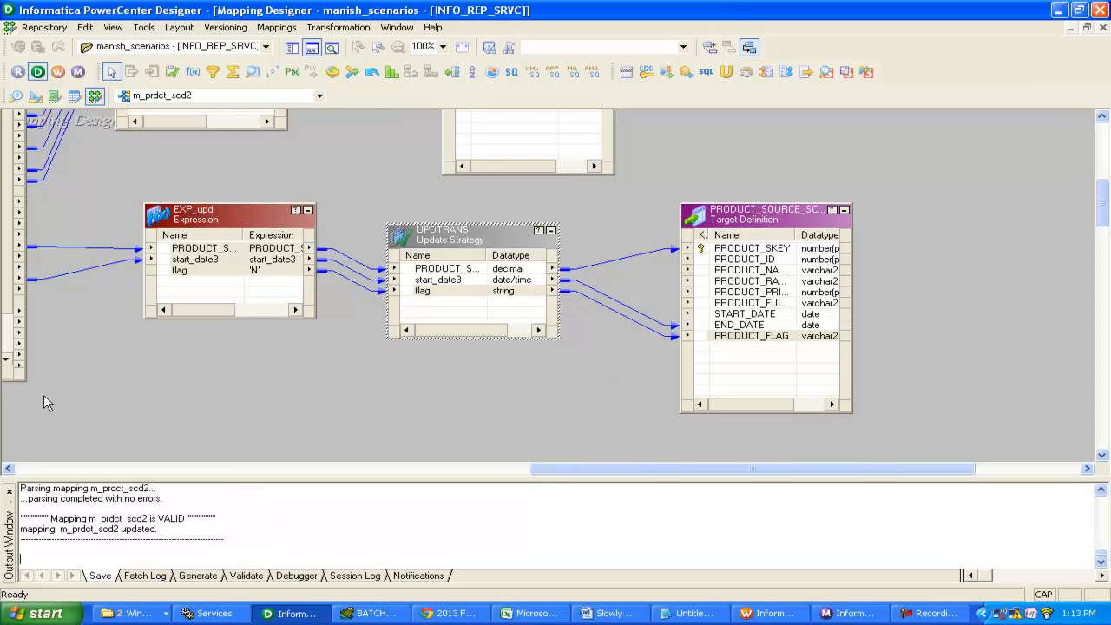
pyautogui.moveTo(562, 476); pyautogui.dragTo(454, 476)
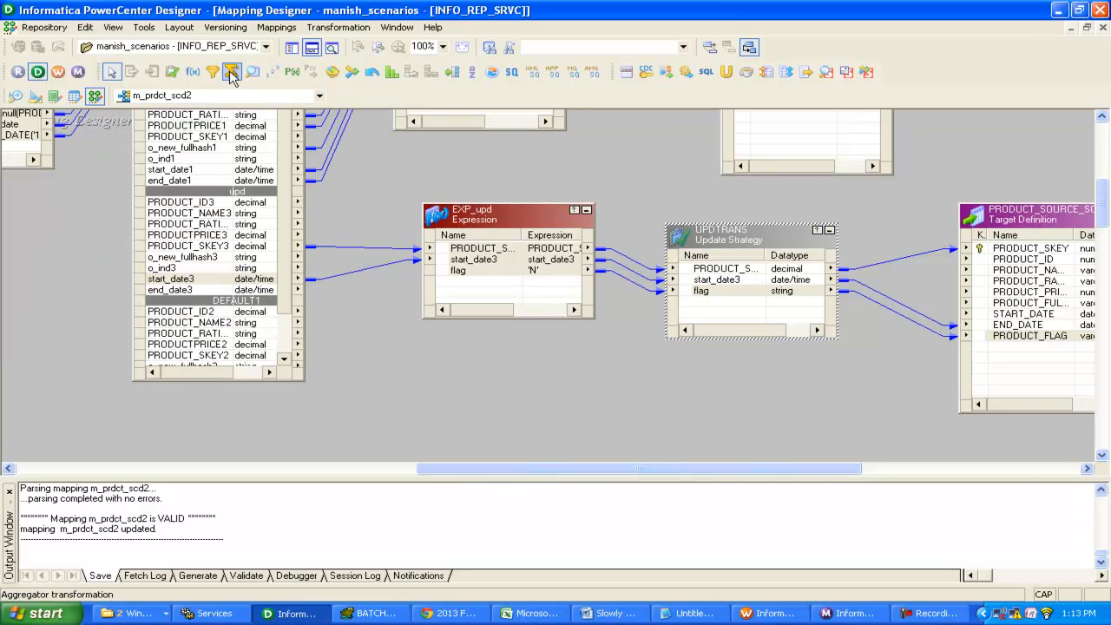
pyautogui.click(192, 72)
pyautogui.click(497, 408)
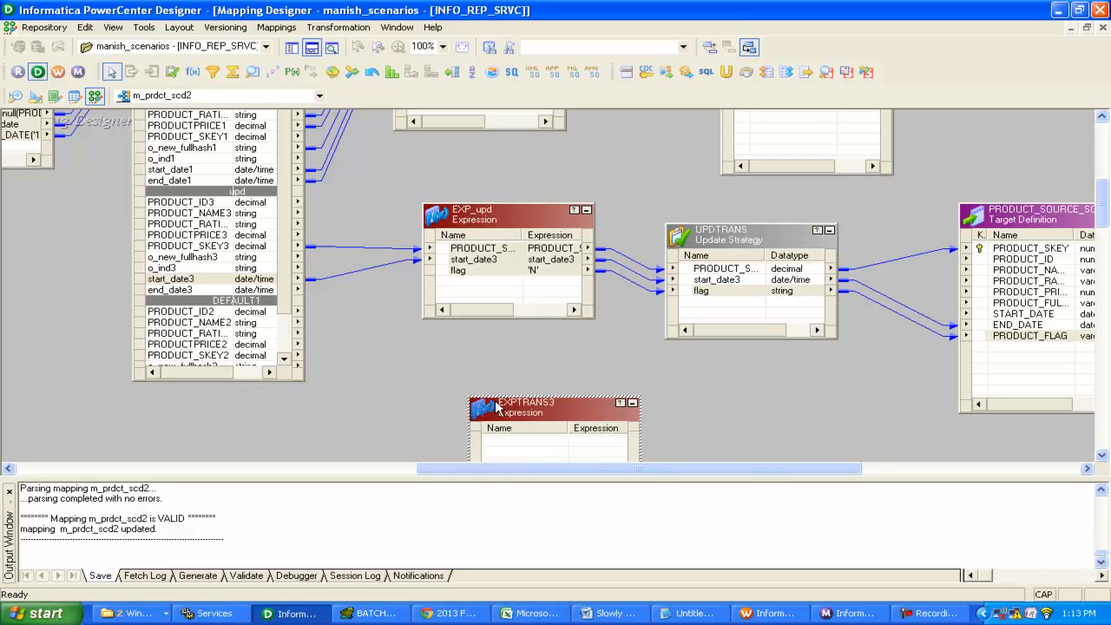
pyautogui.moveTo(497, 408); pyautogui.dragTo(428, 318)
# Link all ports of the router's upd group, PRODUCT_ID3 through end_date3, into the new EXPTRANS3 expression
pyautogui.moveTo(161, 204); pyautogui.dragTo(175, 279)
pyautogui.keyDown('shift'); pyautogui.click(174, 292); pyautogui.keyUp('shift')
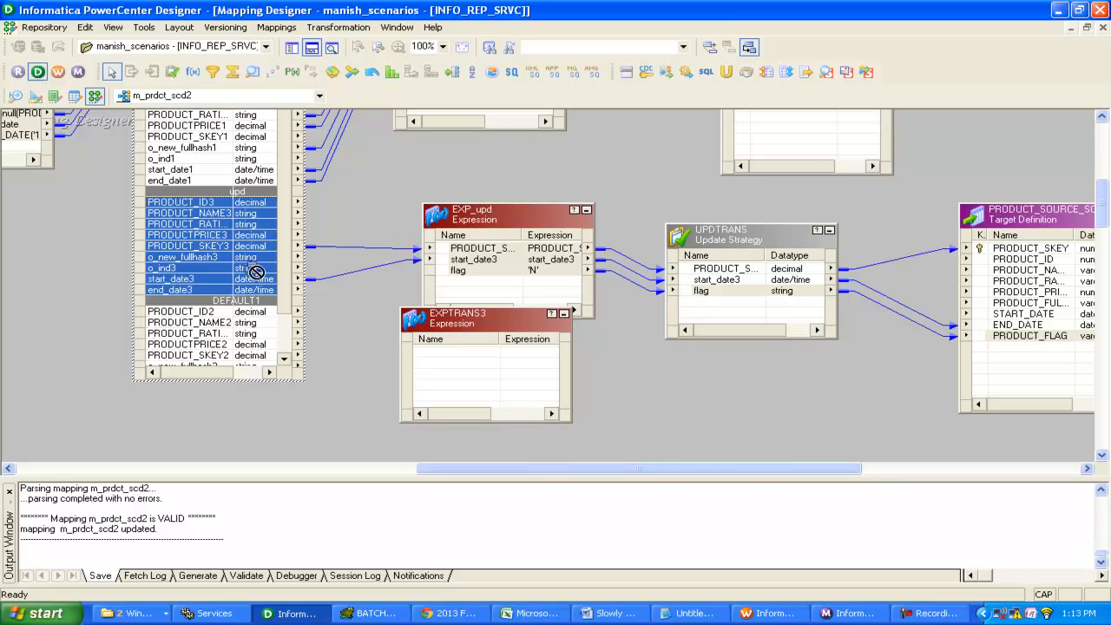
pyautogui.moveTo(174, 291); pyautogui.dragTo(481, 324)
# Delete the PRODUCT_SKEY3 and o_ind3 ports from the EXPTRANS3 expression
pyautogui.doubleClick(478, 318)
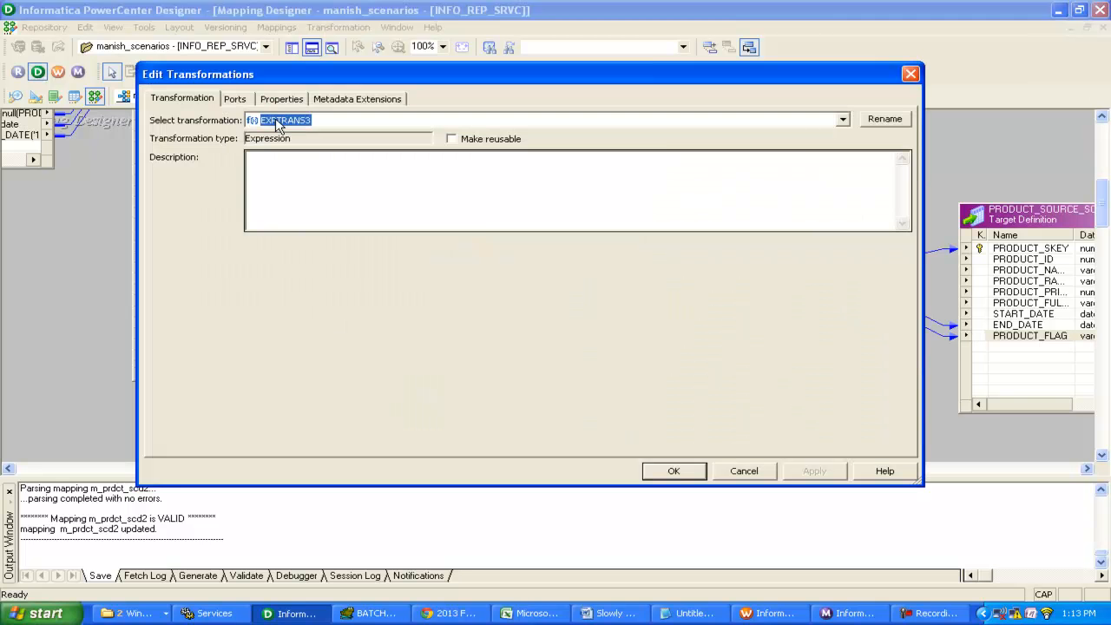
pyautogui.click(234, 99)
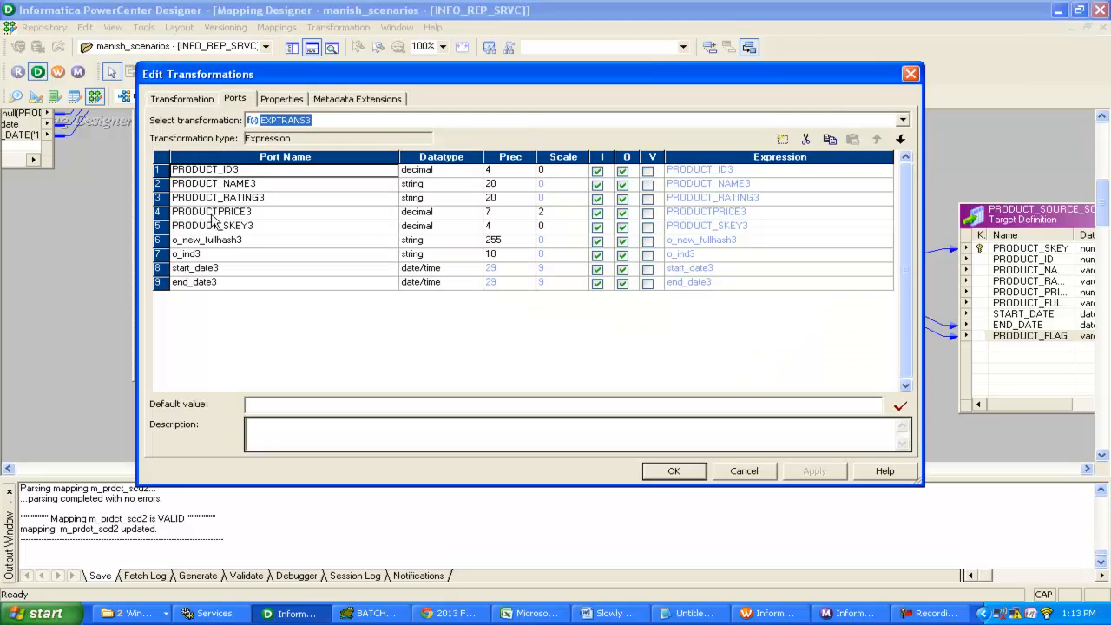
pyautogui.click(160, 226)
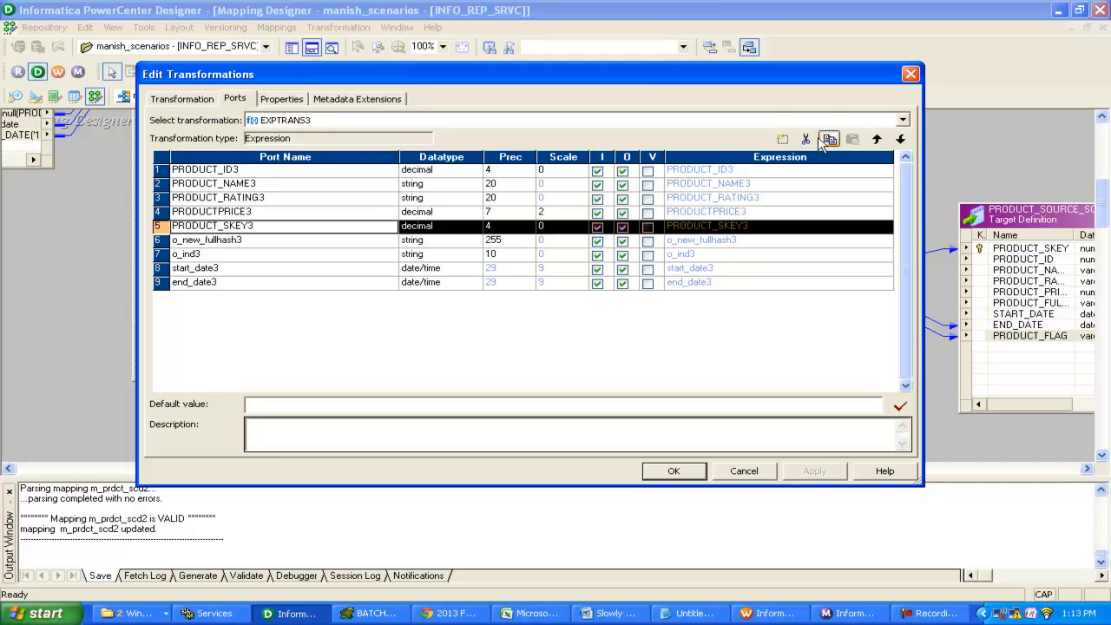
pyautogui.click(806, 138)
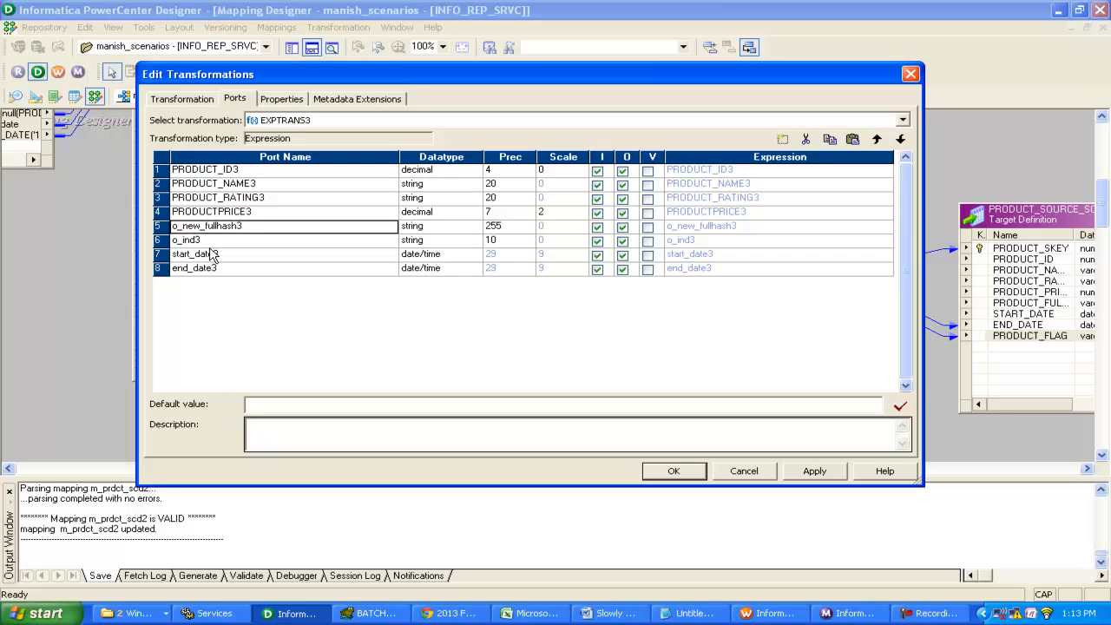
pyautogui.click(158, 240)
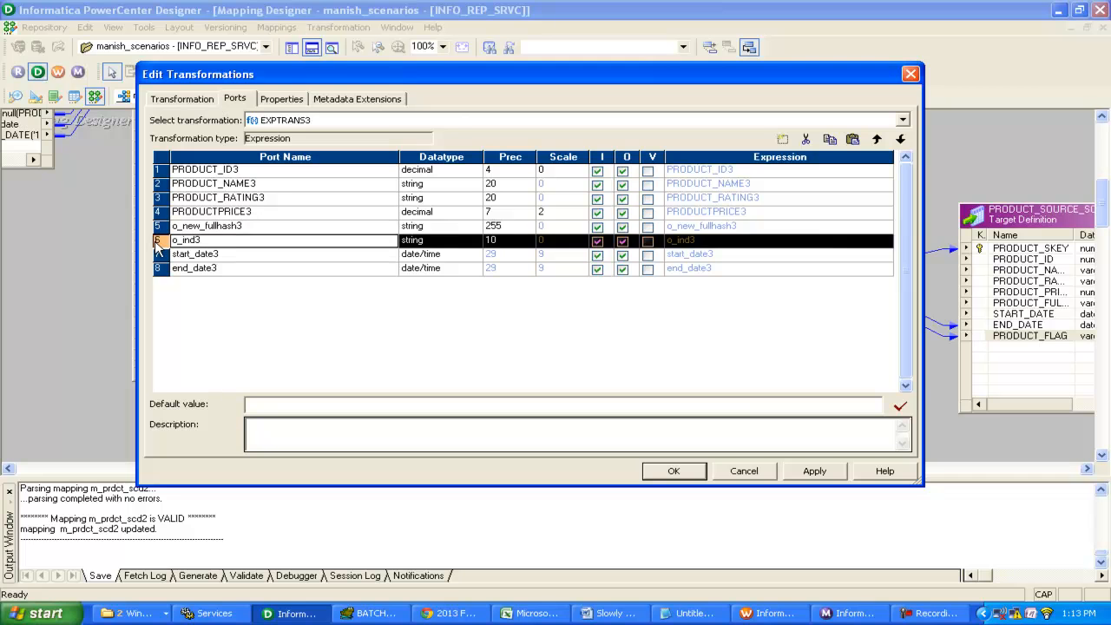
pyautogui.click(805, 140)
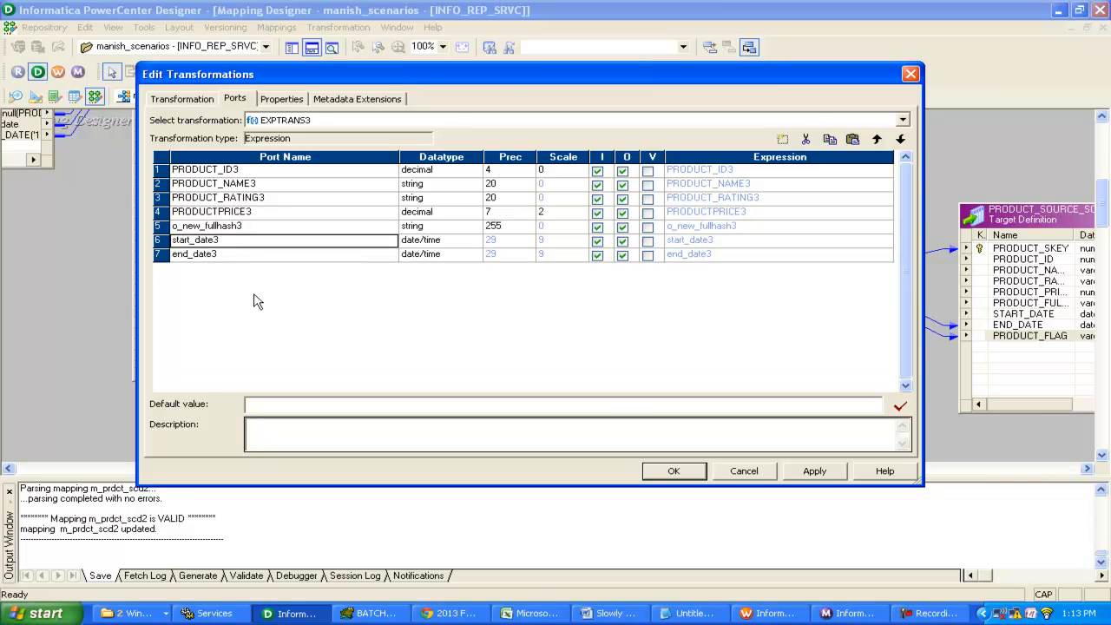
# Add an output-only port FLAG with the expression 'Y' at the end of EXPTRANS3 and save the mapping
pyautogui.click(166, 254)
pyautogui.click(782, 139)
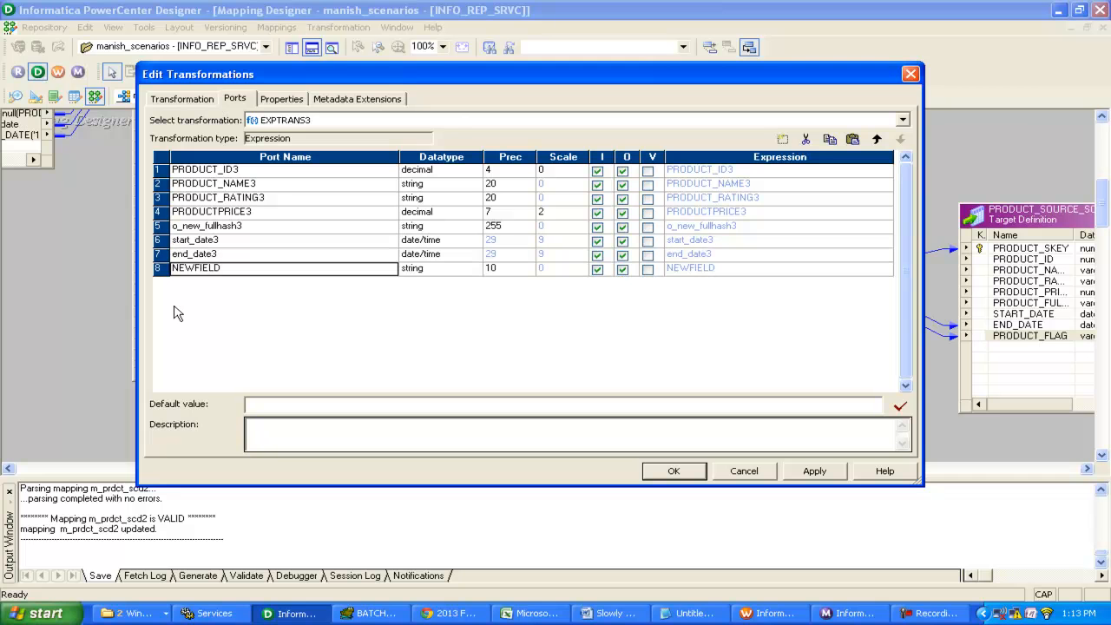
pyautogui.write('FLA')
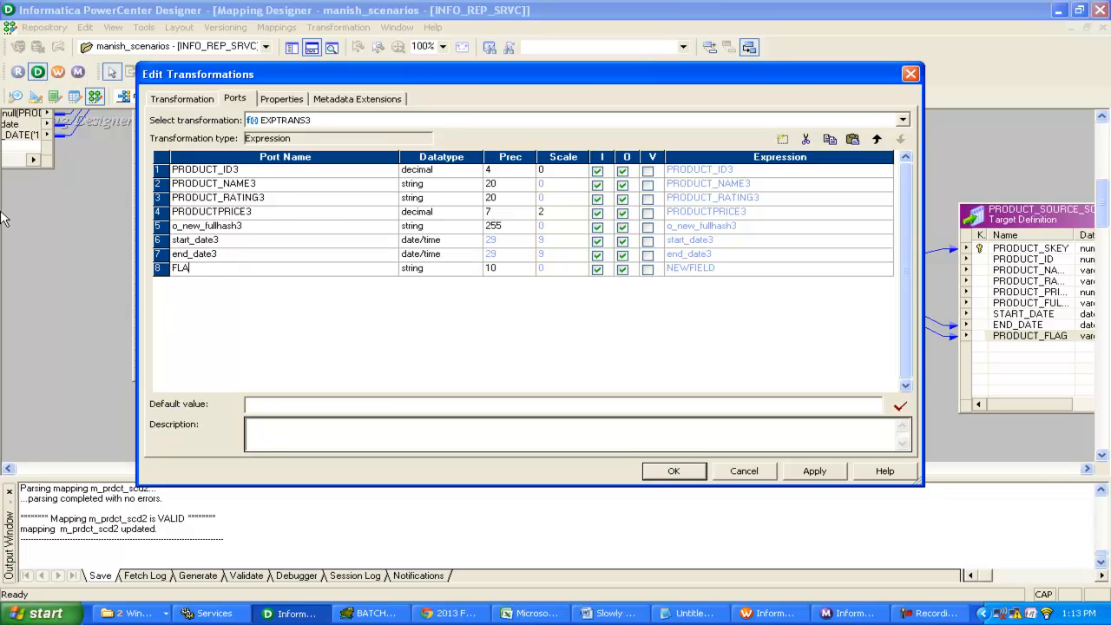
pyautogui.write('G')
pyautogui.click(596, 270)
pyautogui.click(678, 270)
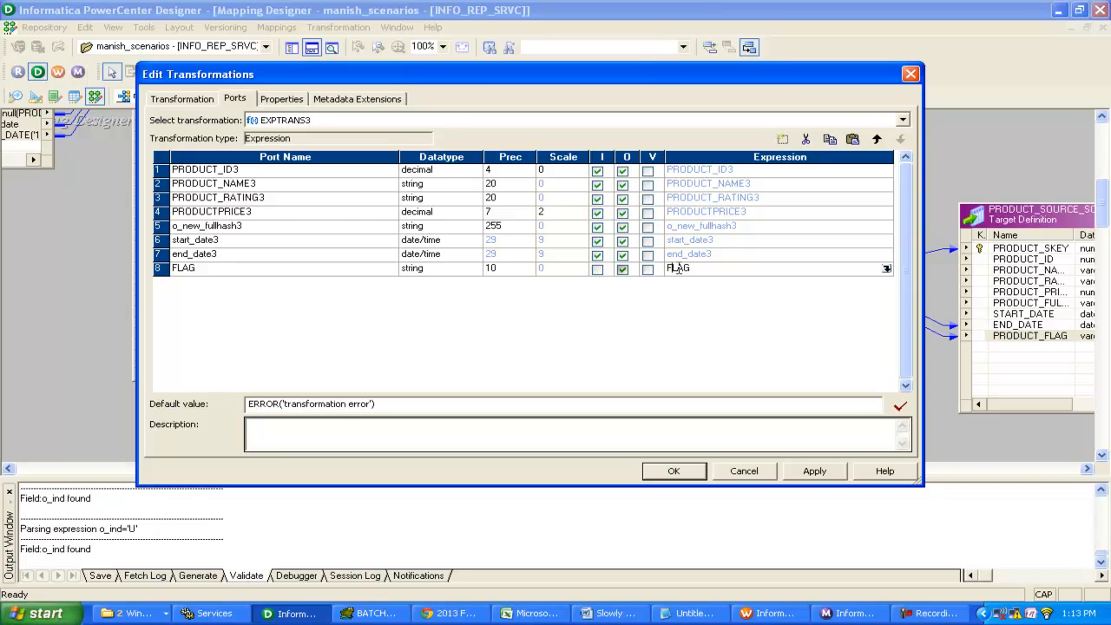
pyautogui.click(678, 271)
pyautogui.write("'y")
pyautogui.press('BackSpace')
pyautogui.write("Y'")
pyautogui.click(814, 472)
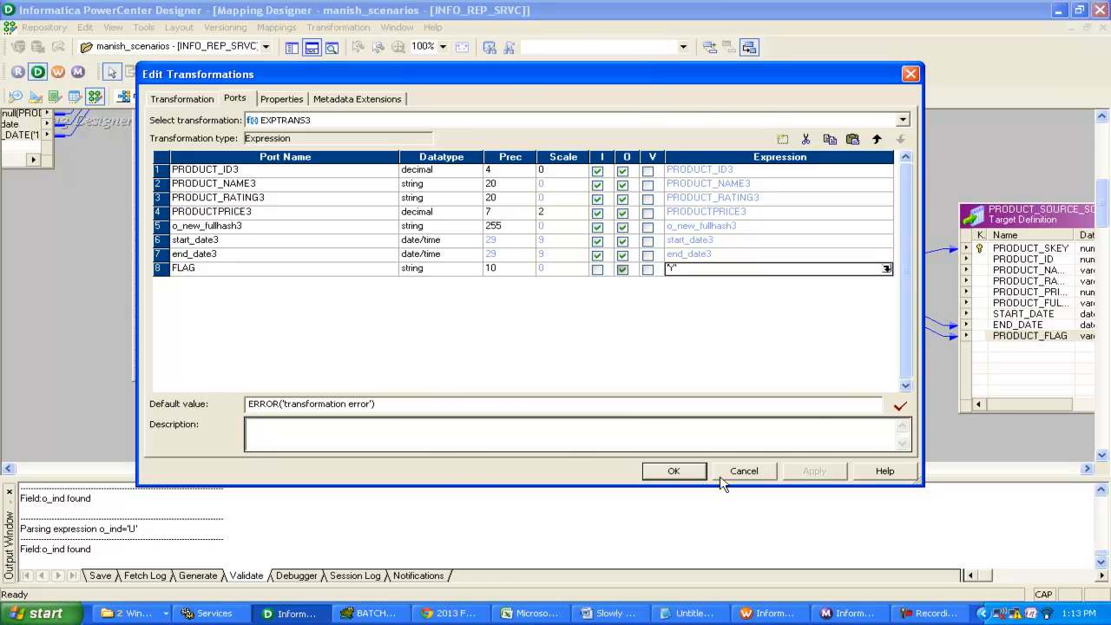
pyautogui.click(723, 477)
pyautogui.hotkey('ctrl', 's')
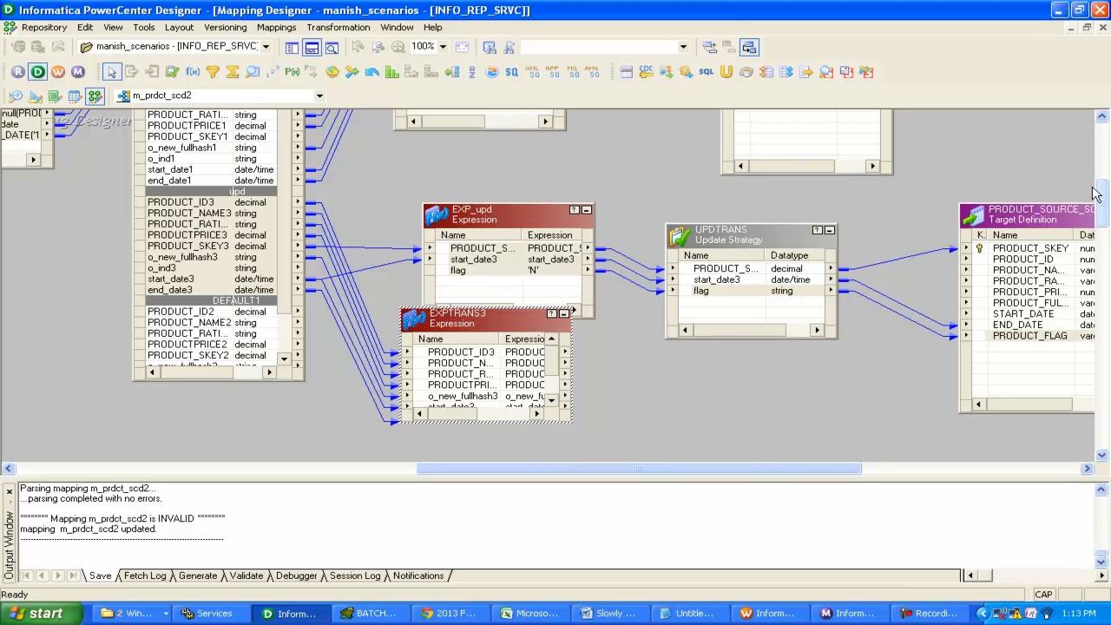
# Paste a copy of the PRODUCT_SOURCE_SCD2_UPD target definition and place it beside EXPTRANS3, below UPDTRANS
pyautogui.click(1026, 225)
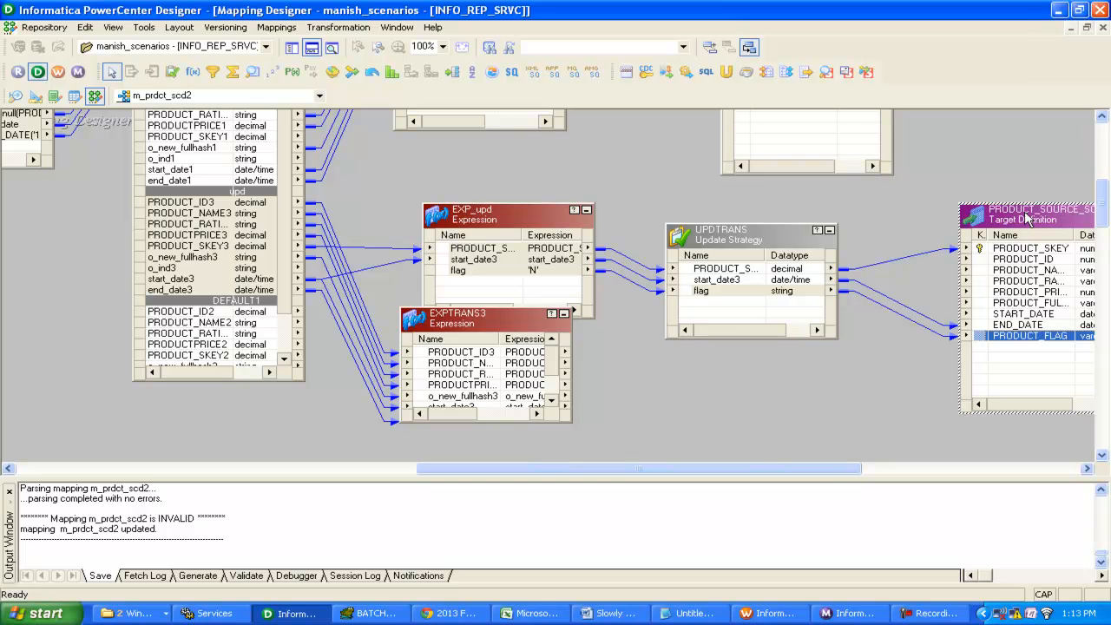
pyautogui.hotkey('ctrl', 'v')
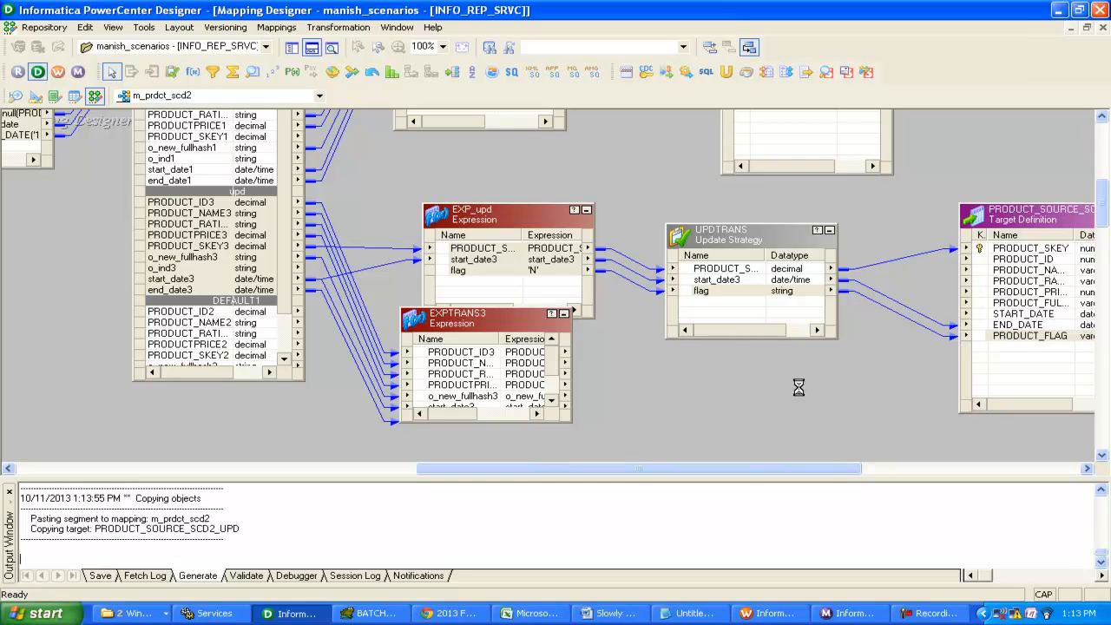
pyautogui.moveTo(857, 398); pyautogui.dragTo(761, 305)
# Link all EXPTRANS3 ports, PRODUCT_ID3 through FLAG, to PRODUCT_ID through PRODUCT_FLAG of the newly pasted target
pyautogui.click(459, 357)
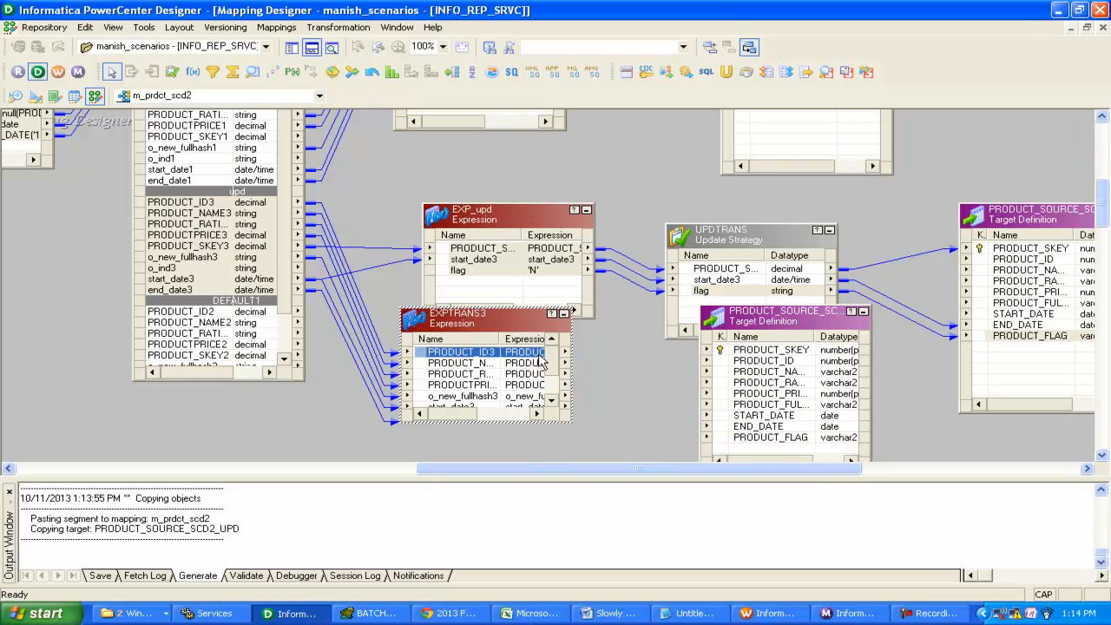
pyautogui.scroll(-1, 473, 398)
pyautogui.moveTo(473, 399); pyautogui.dragTo(759, 367)
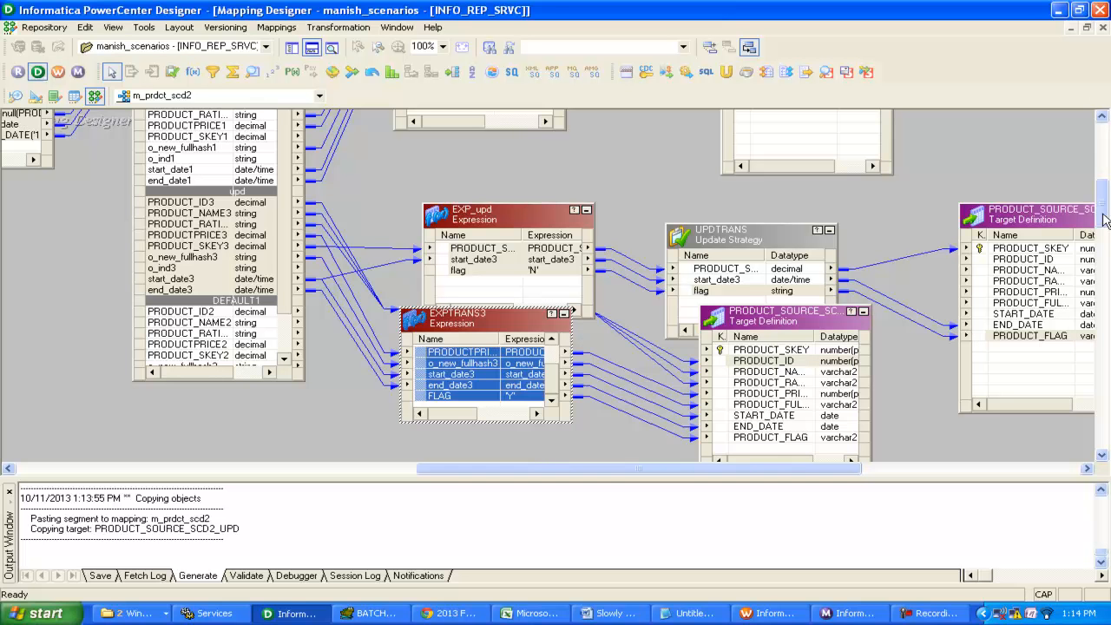
# Paste a copy of the SEQ_key Sequence Generator below EXPTRANS3 and link its NEXTVAL to the new target's PRODUCT_SKEY
pyautogui.moveTo(1104, 219); pyautogui.dragTo(1105, 178)
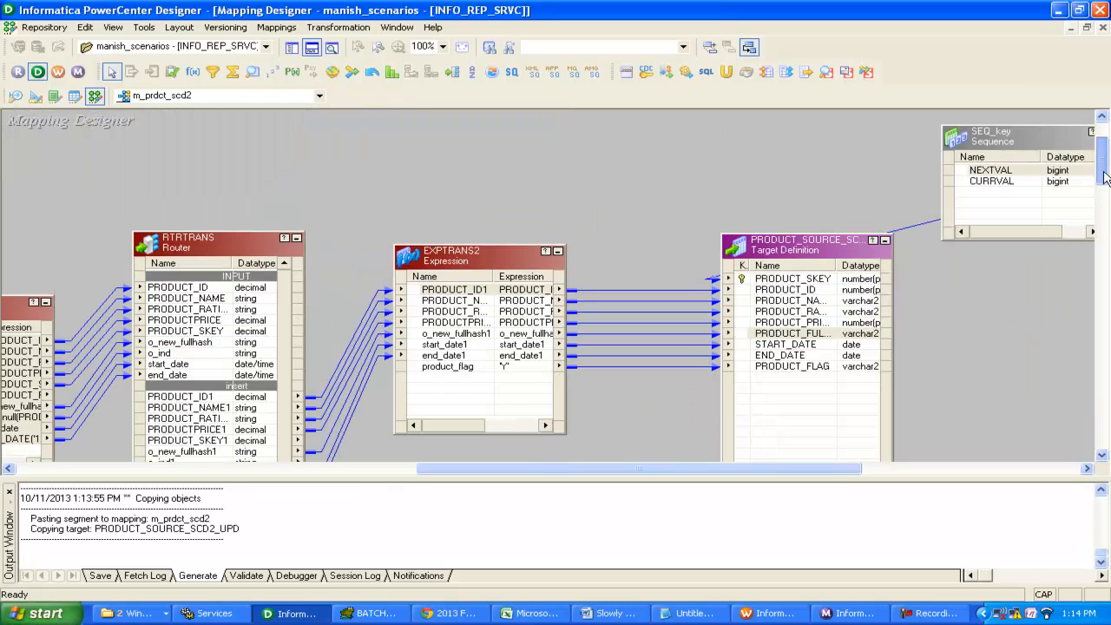
pyautogui.click(1013, 143)
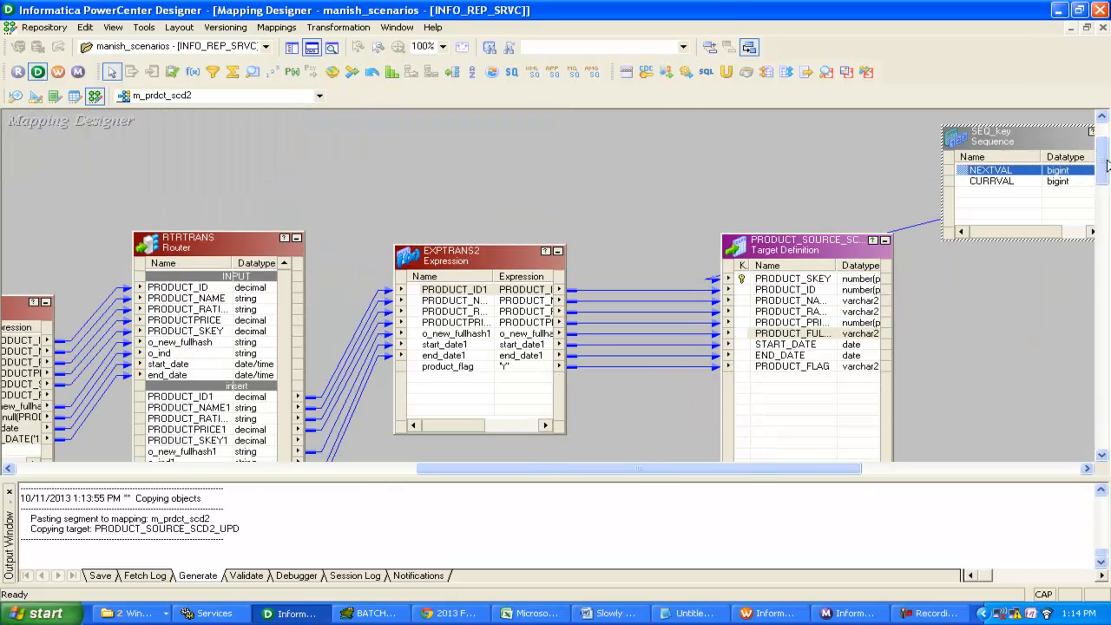
pyautogui.moveTo(1107, 165); pyautogui.dragTo(1098, 218)
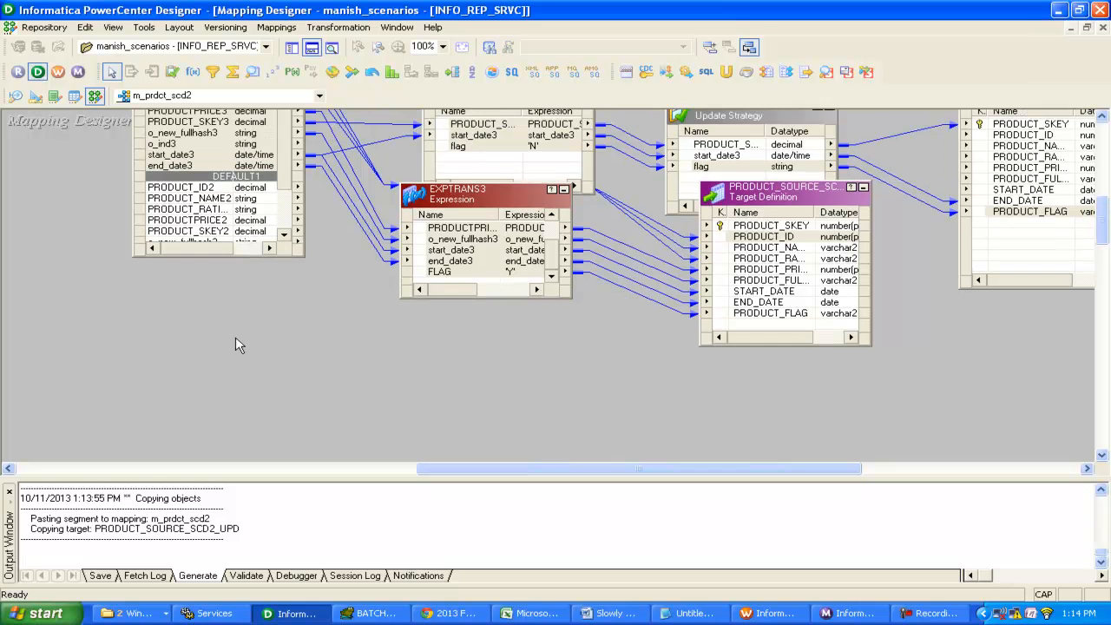
pyautogui.hotkey('ctrl', 'v')
pyautogui.moveTo(319, 353); pyautogui.dragTo(338, 323)
pyautogui.click(308, 355)
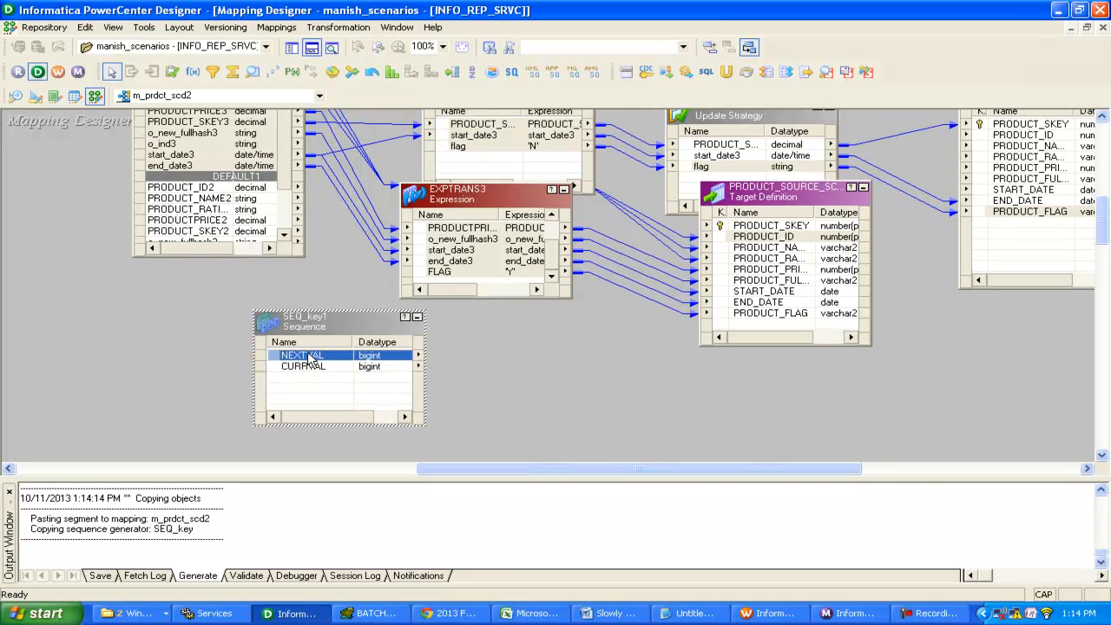
pyautogui.moveTo(310, 359); pyautogui.dragTo(764, 226)
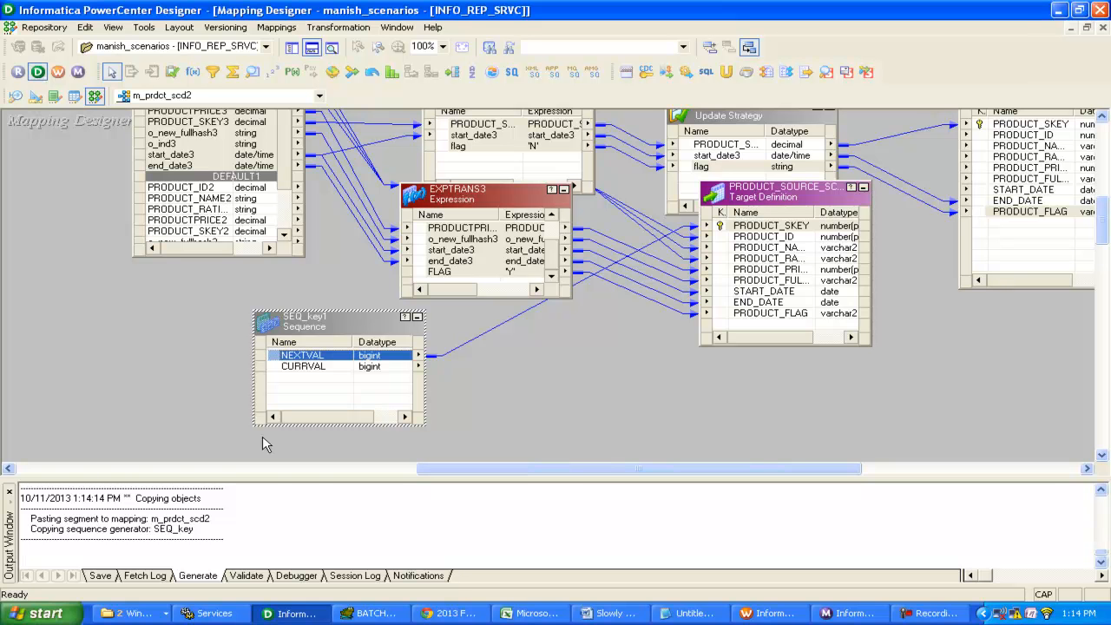
# Move the new target definition clear of the UPDTRANS Update Strategy and save the mapping
pyautogui.click(769, 202)
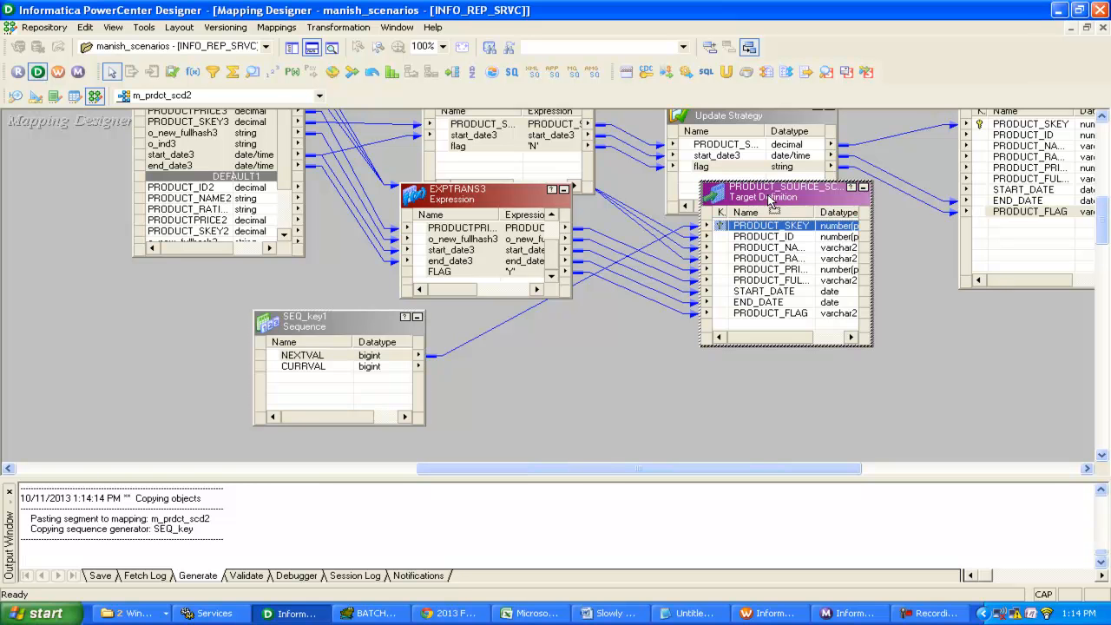
pyautogui.moveTo(770, 202); pyautogui.dragTo(920, 310)
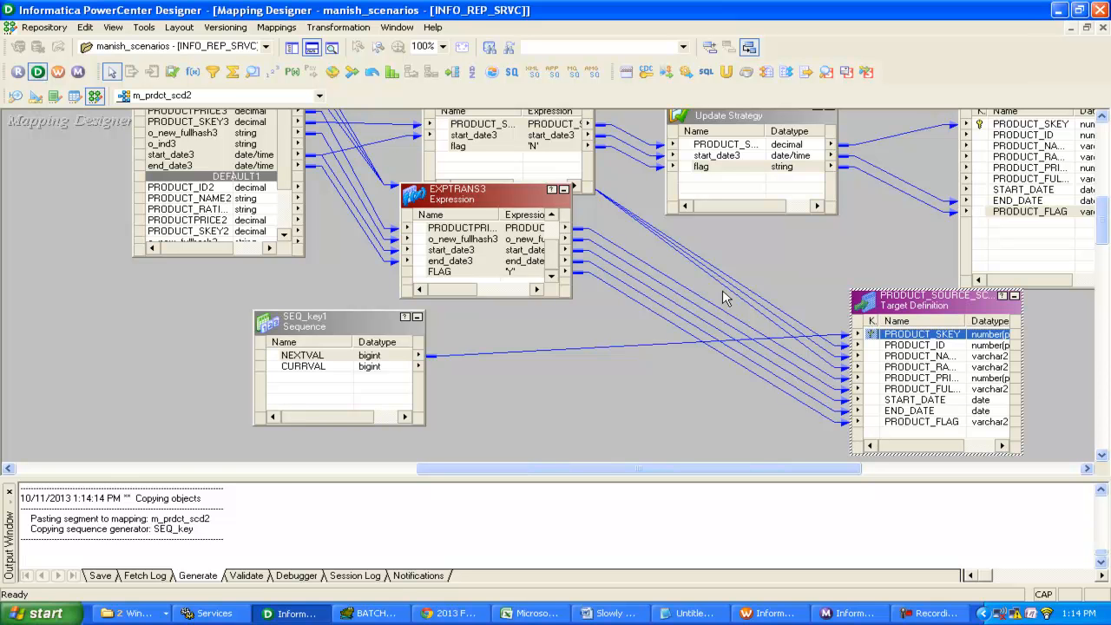
pyautogui.hotkey('ctrl', 's')
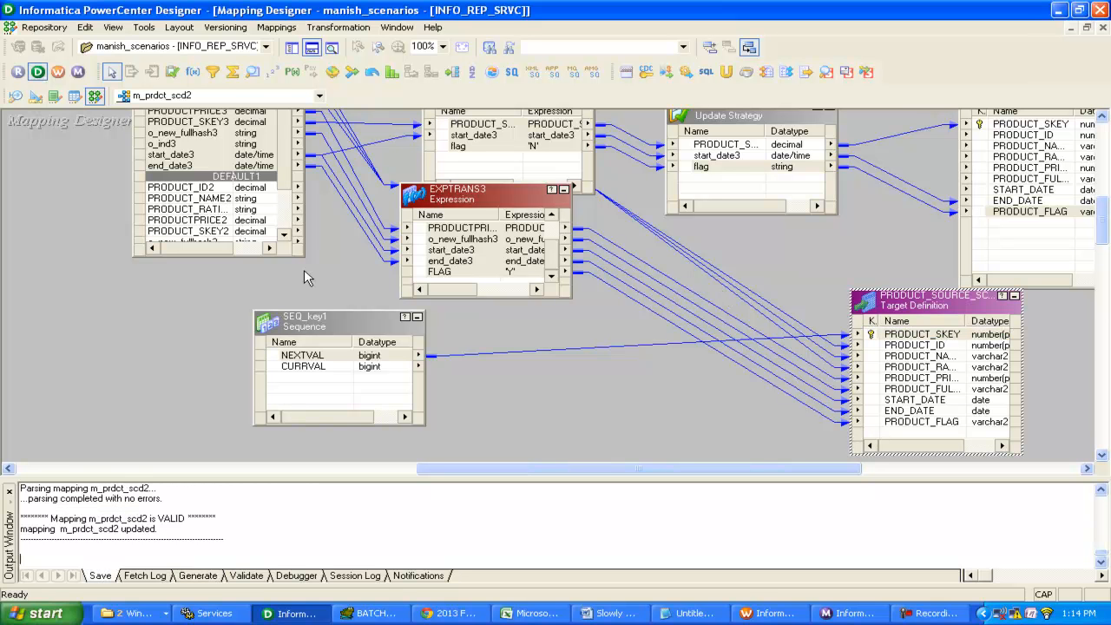
# Switch to PowerCenter Workflow Manager and close the workflow open in the Workflow Designer
pyautogui.click(755, 613)
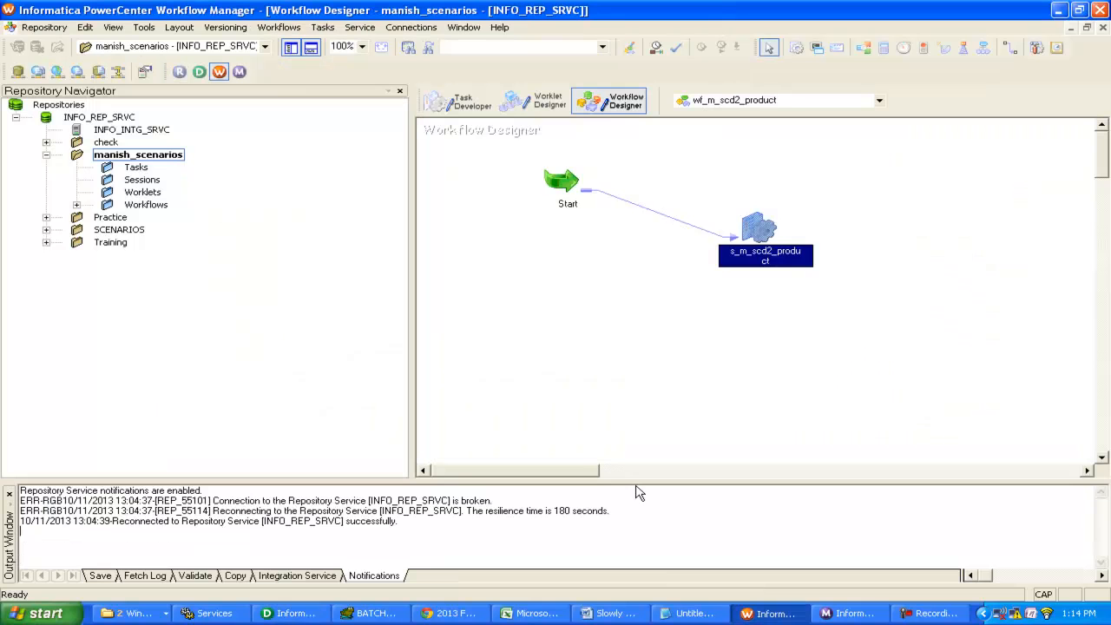
pyautogui.click(530, 203)
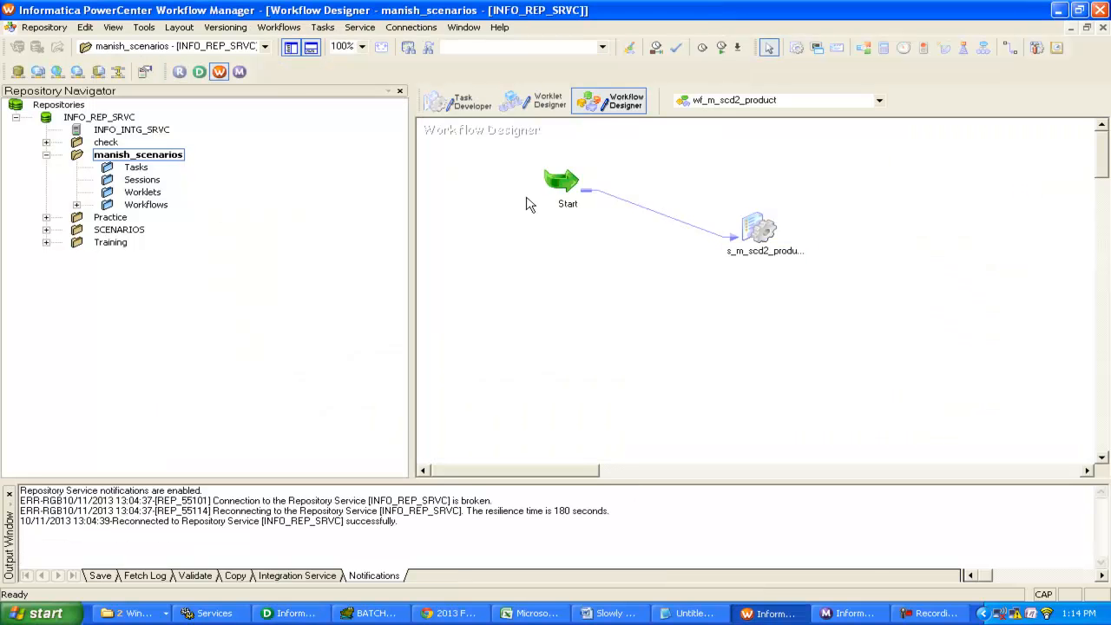
pyautogui.click(278, 27)
pyautogui.click(300, 77)
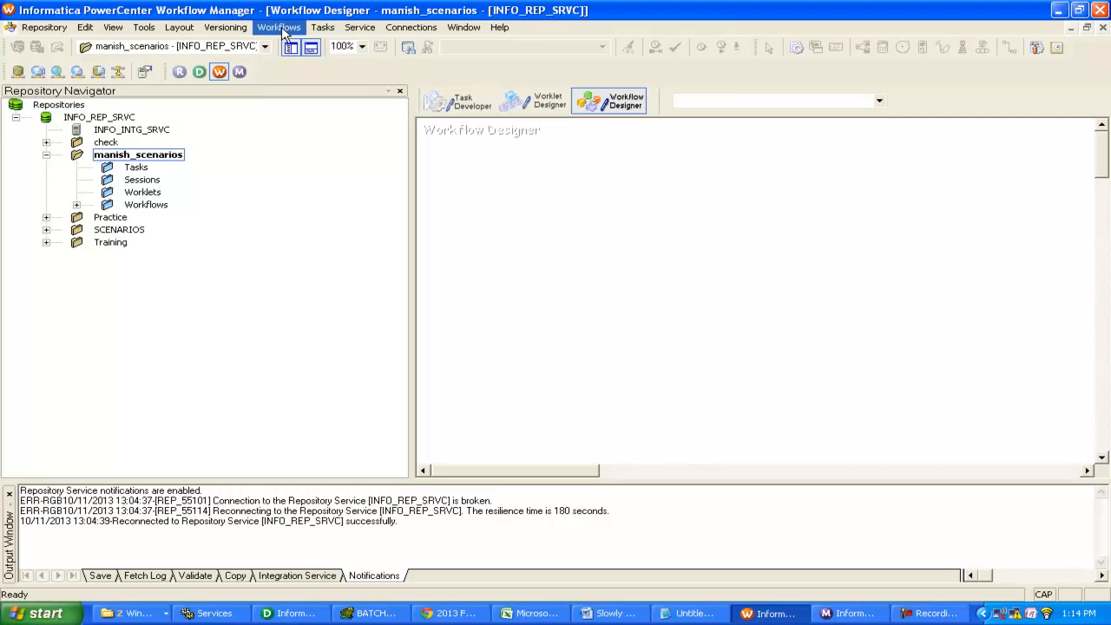
pyautogui.click(280, 27)
pyautogui.click(300, 45)
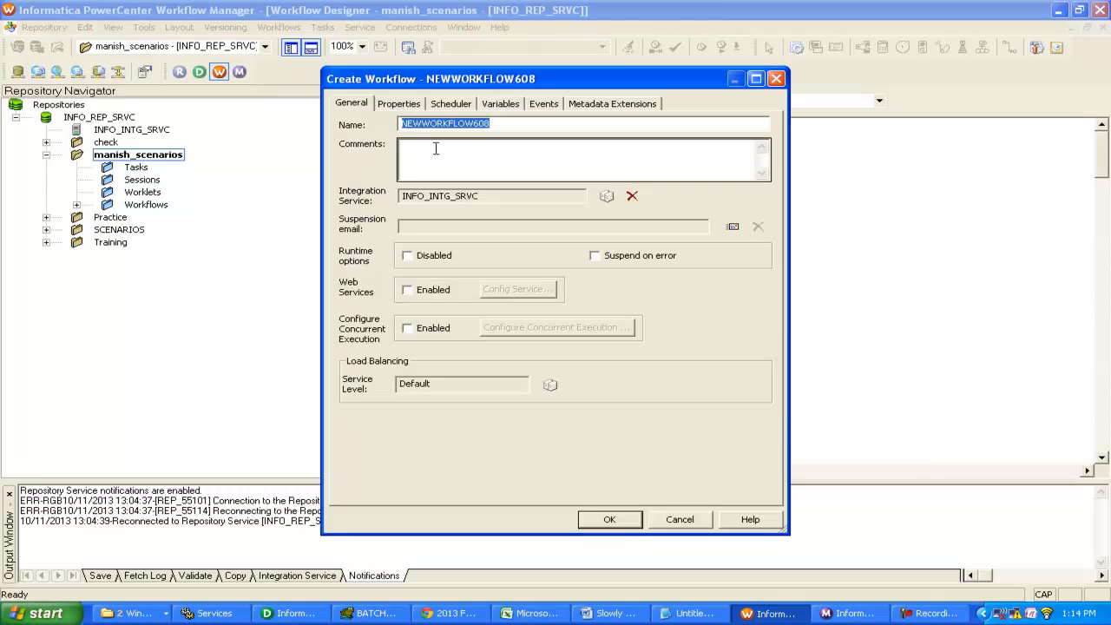
pyautogui.click(778, 79)
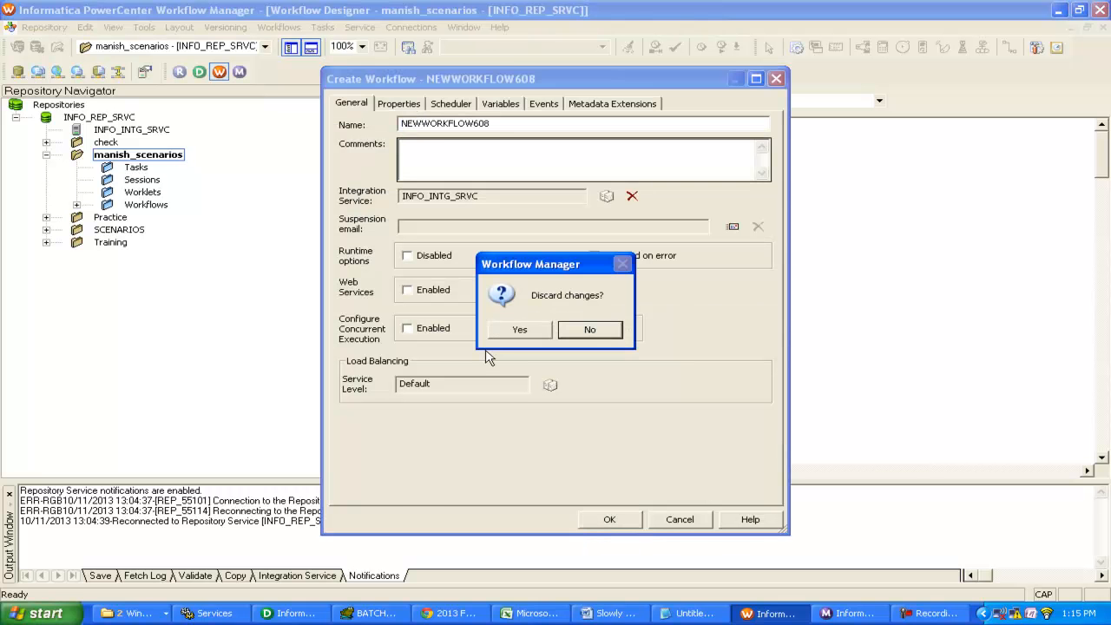
pyautogui.click(519, 329)
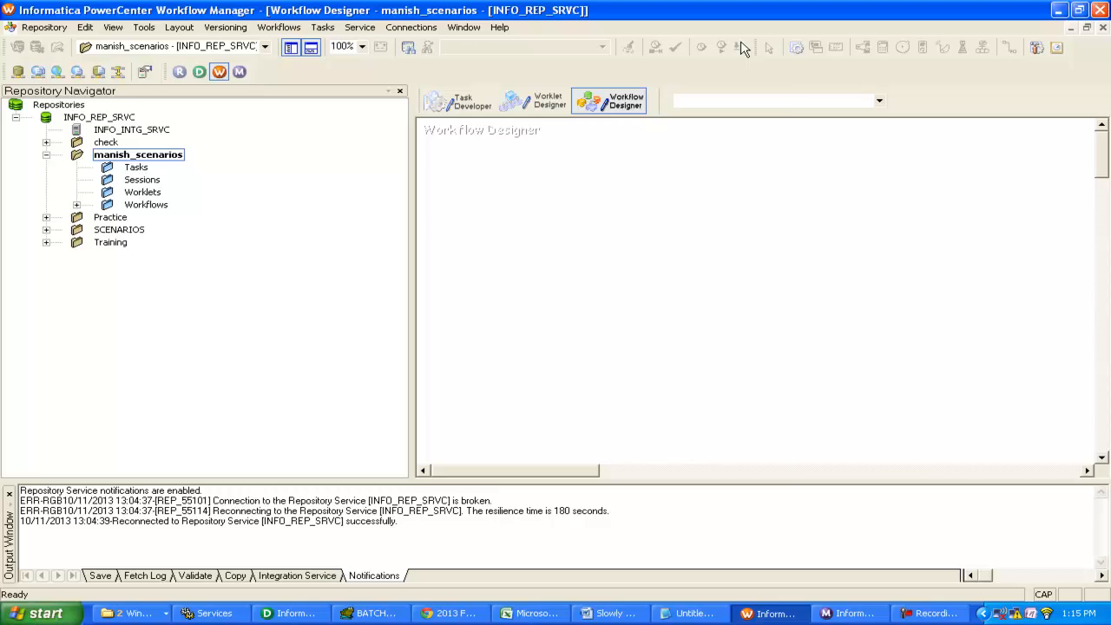
# Generate the workflow wf_m_prdct_scd2 with a session for the m_prdct_scd2 mapping
pyautogui.click(647, 250)
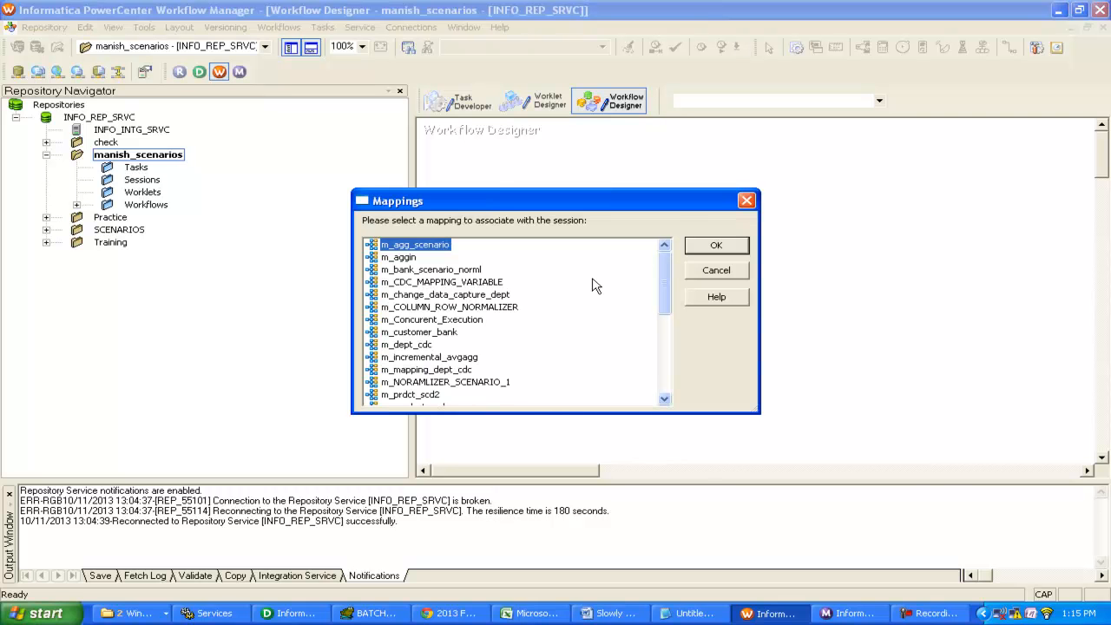
pyautogui.click(411, 395)
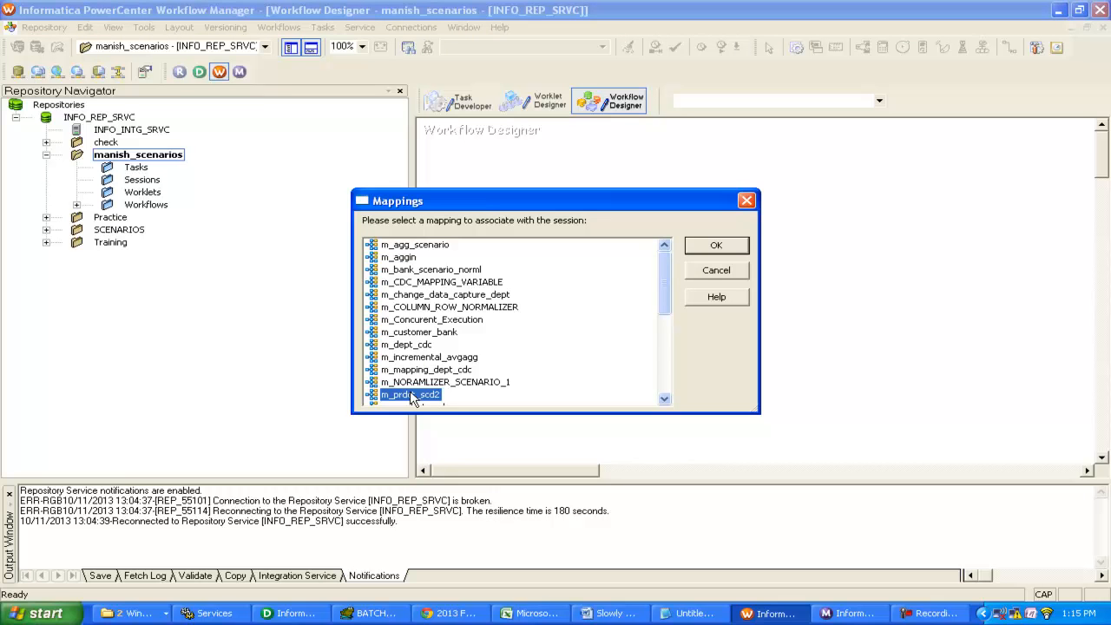
pyautogui.click(704, 251)
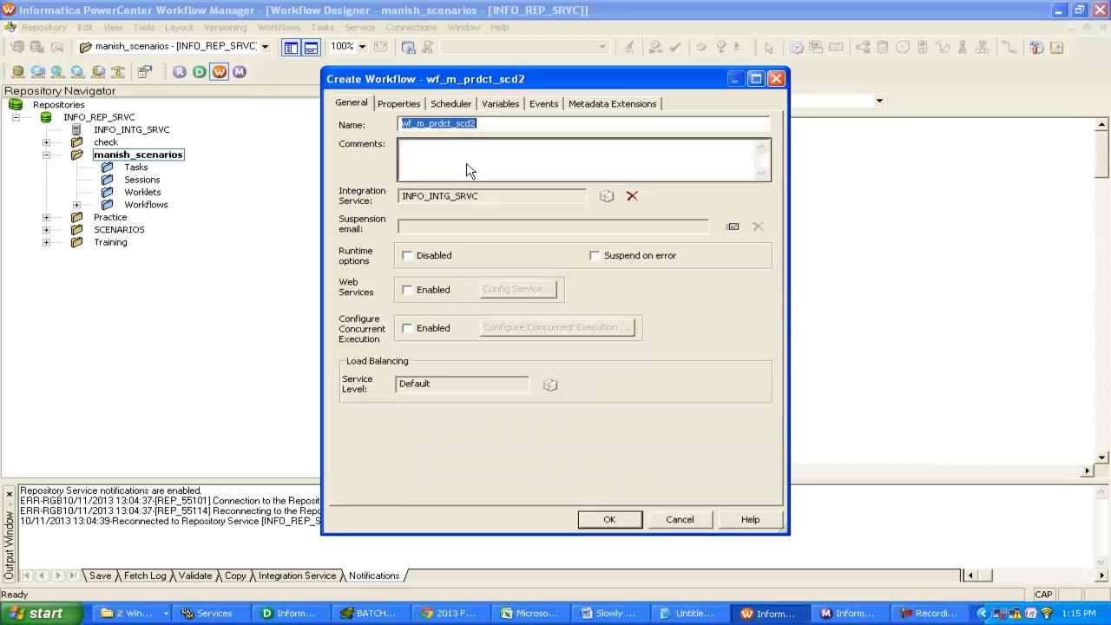
pyautogui.click(610, 523)
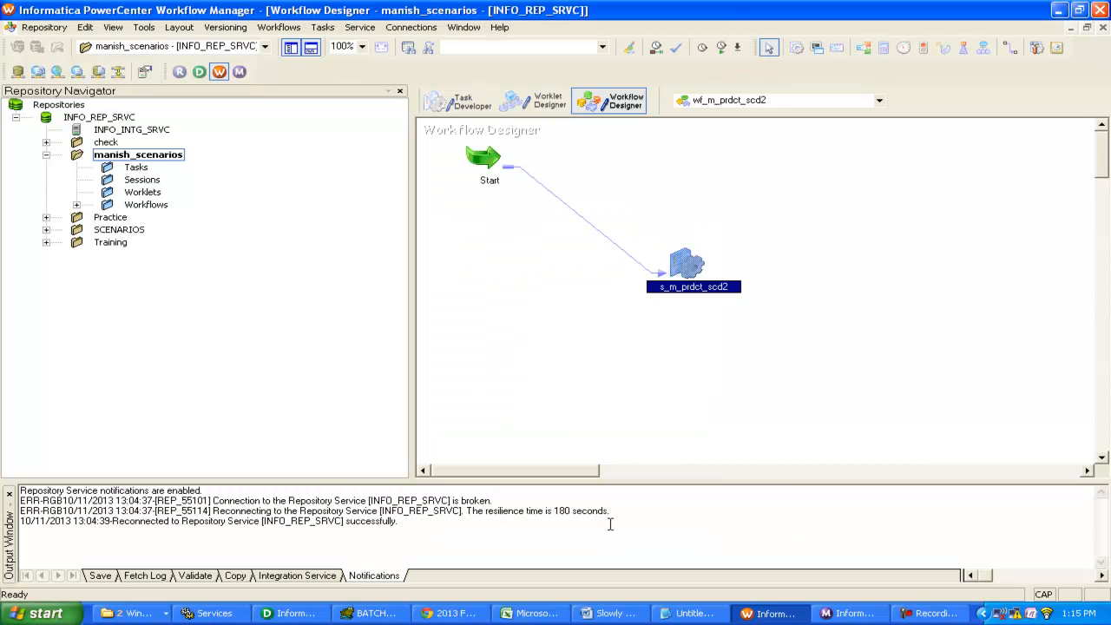
# Set the SQ_PRODUCT_SOURCE relational connection to scott in the s_m_prdct_scd2 session
pyautogui.doubleClick(687, 262)
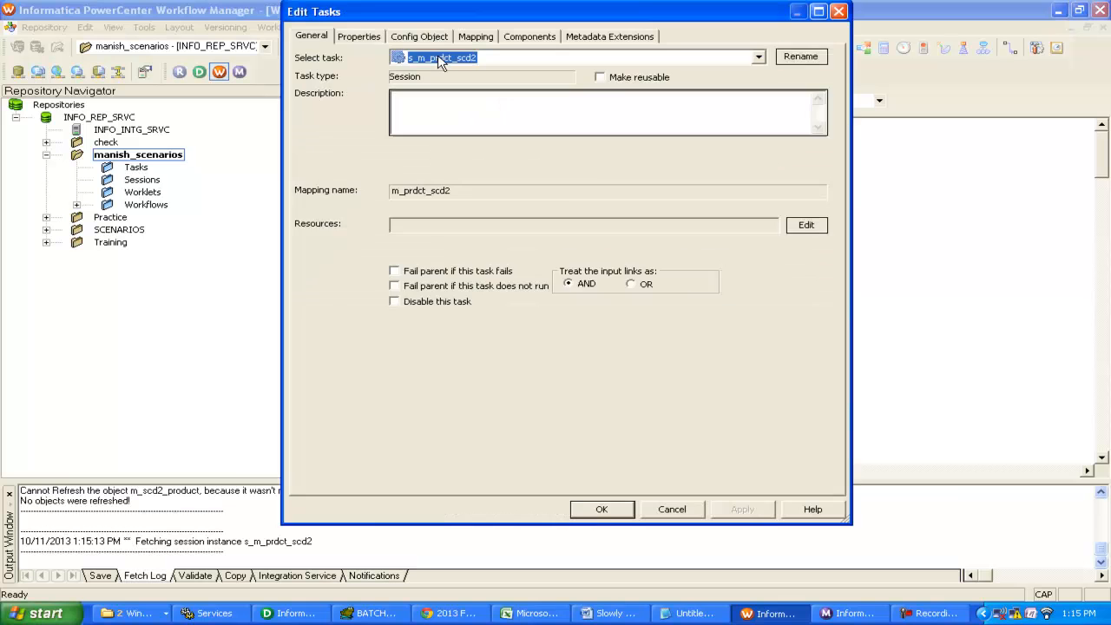
pyautogui.click(357, 35)
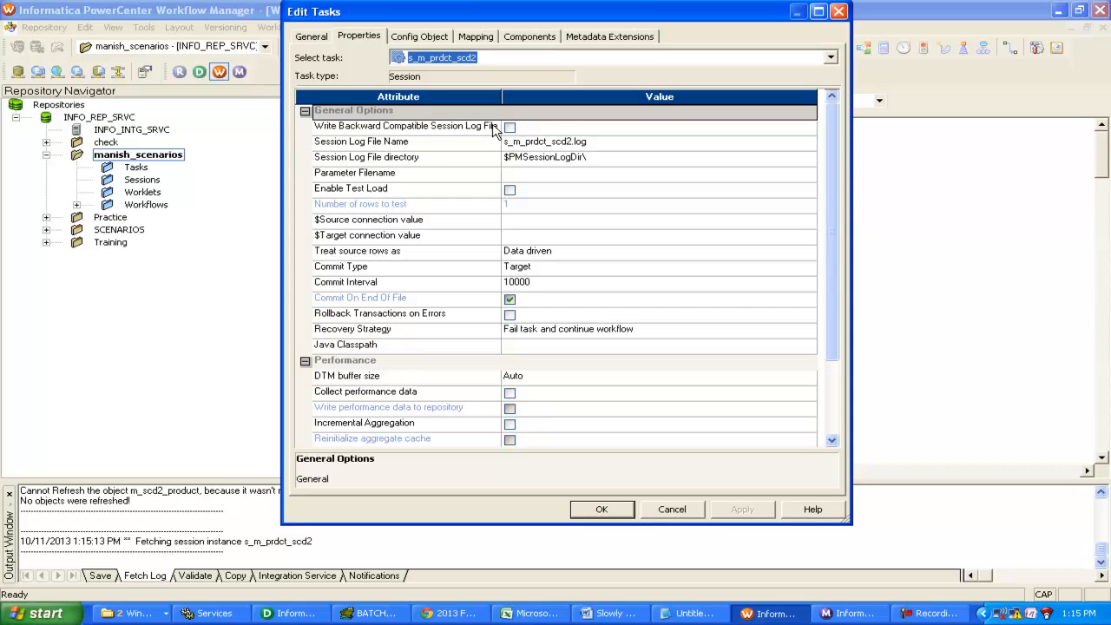
pyautogui.click(476, 36)
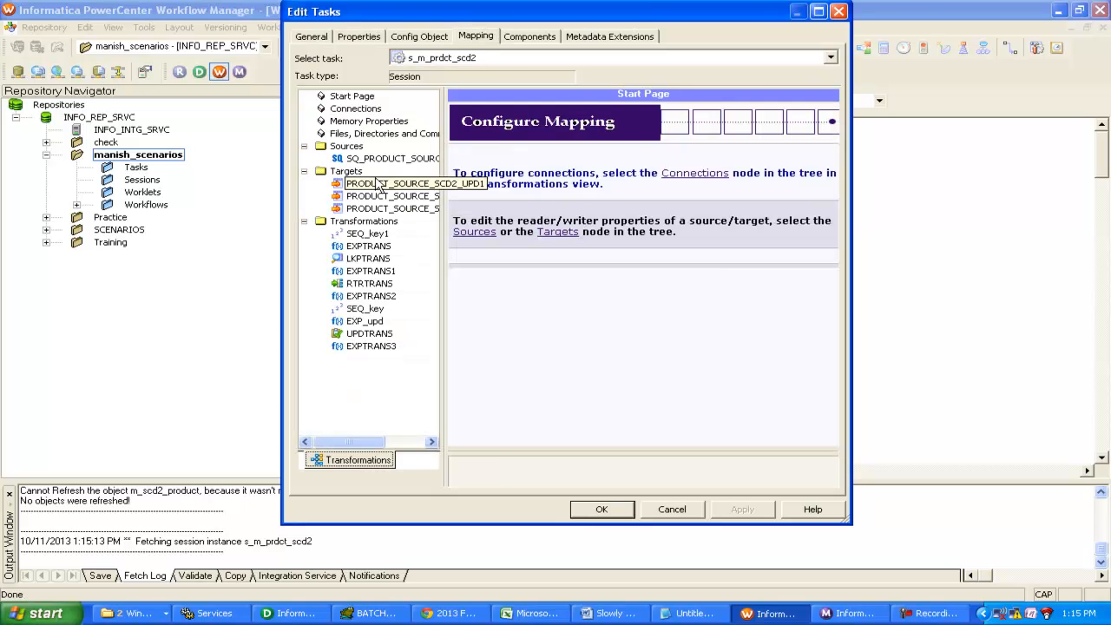
pyautogui.click(380, 184)
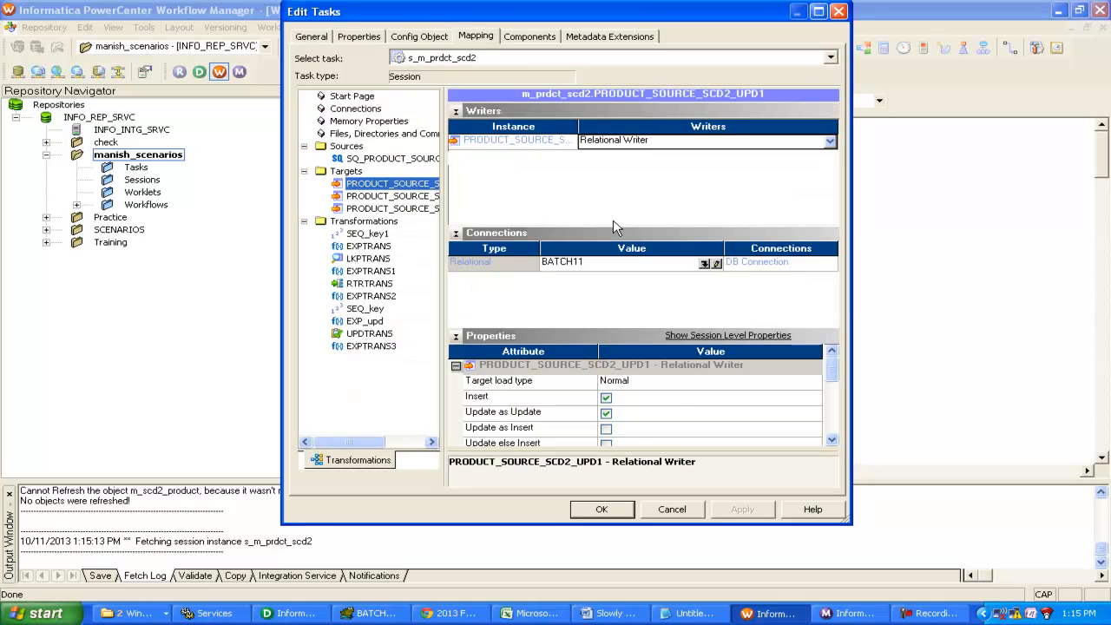
pyautogui.click(700, 280)
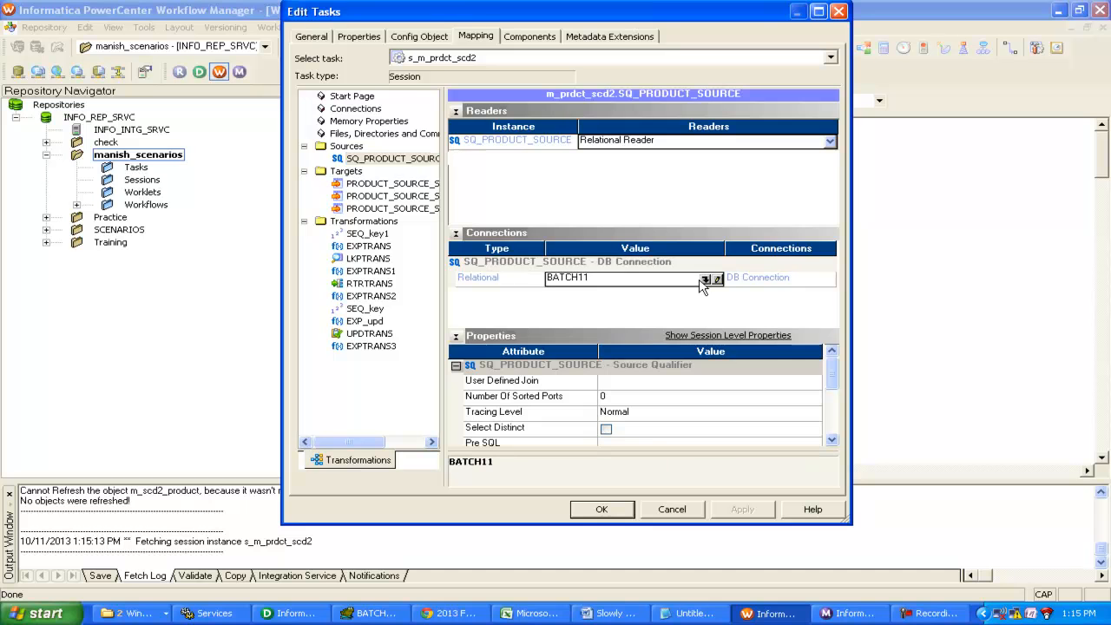
pyautogui.click(706, 279)
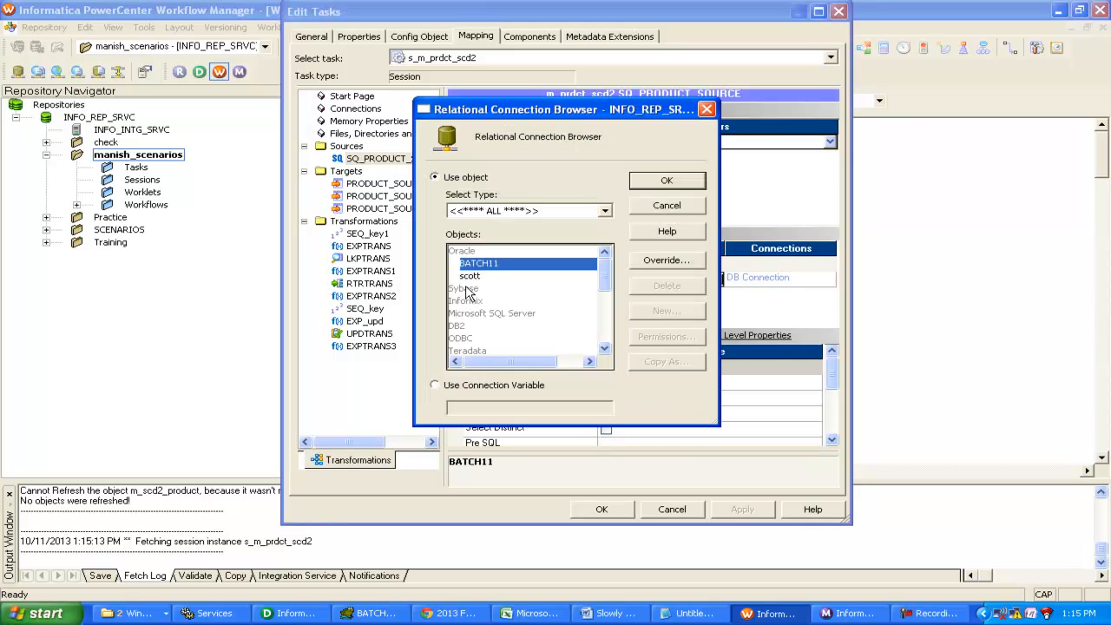
pyautogui.click(470, 275)
pyautogui.click(667, 181)
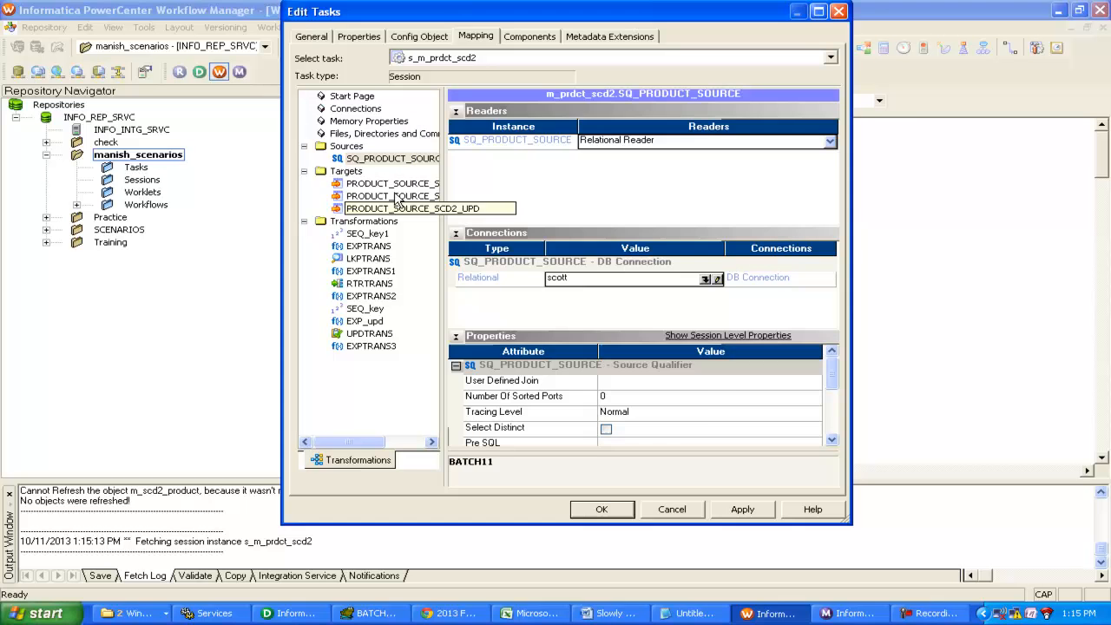
# Check the target connections, set the LKPTRANS lookup connection to BATCH11, and apply the session settings
pyautogui.click(400, 197)
pyautogui.click(397, 209)
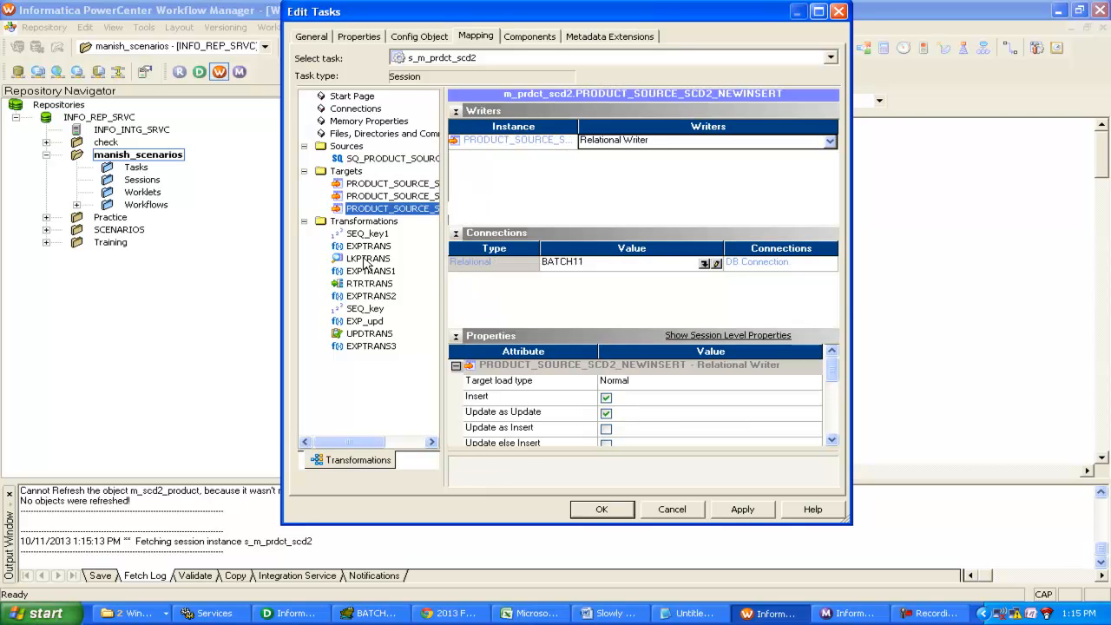
pyautogui.click(367, 259)
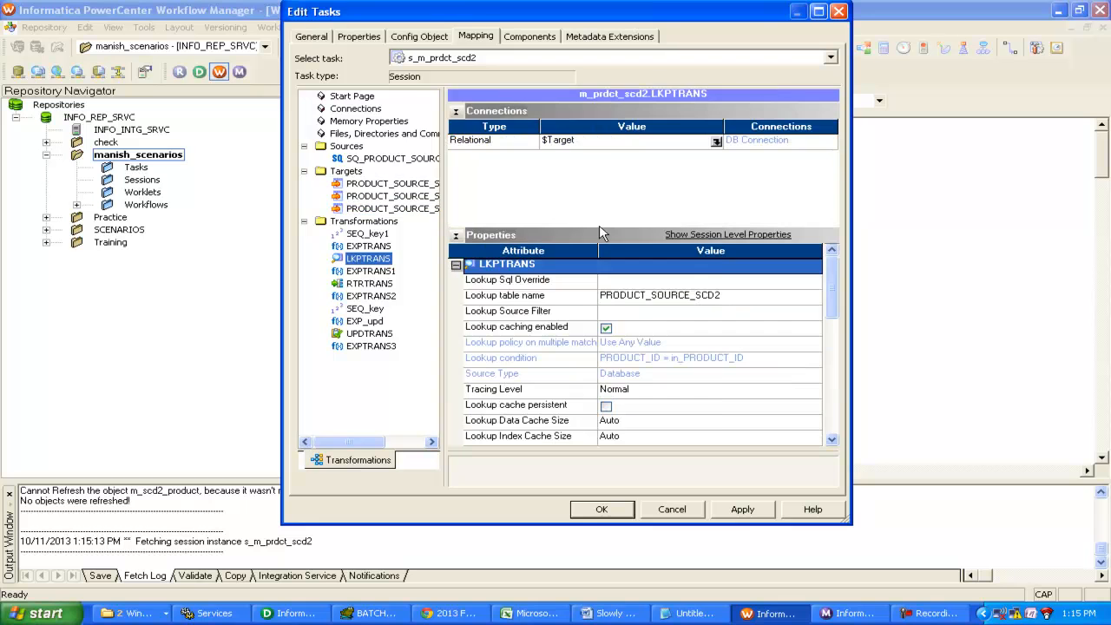
pyautogui.click(716, 142)
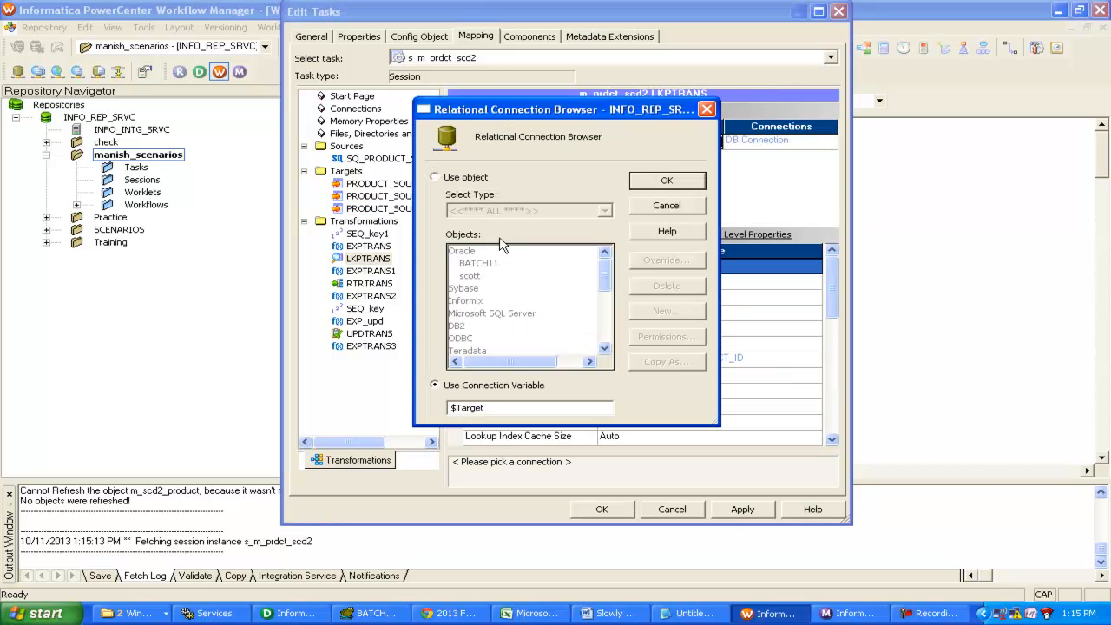
pyautogui.click(437, 178)
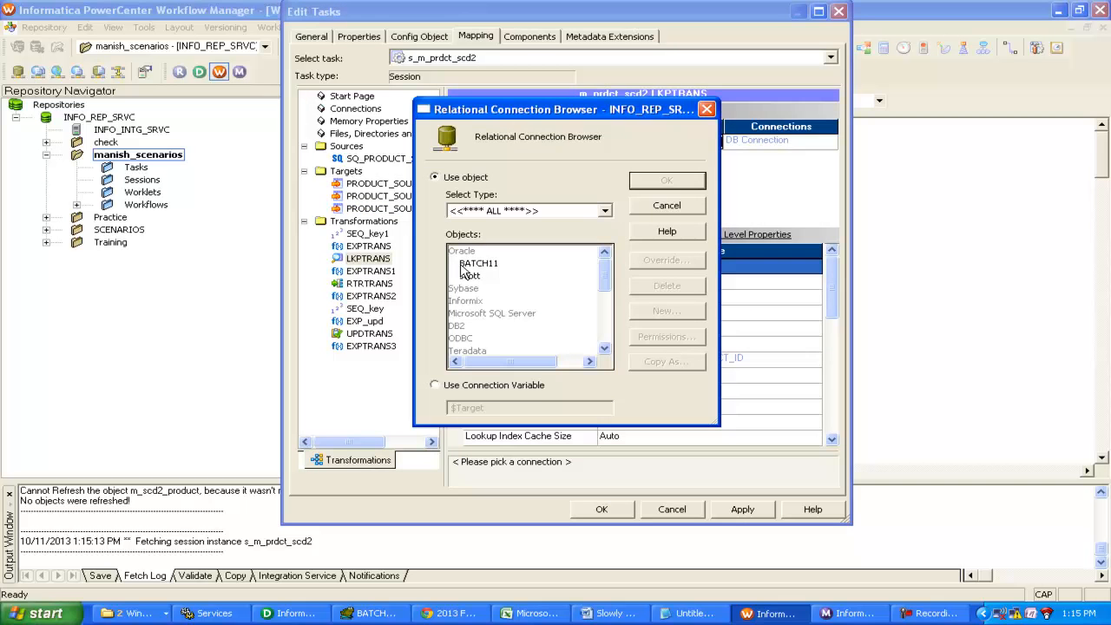
pyautogui.click(473, 264)
pyautogui.click(668, 180)
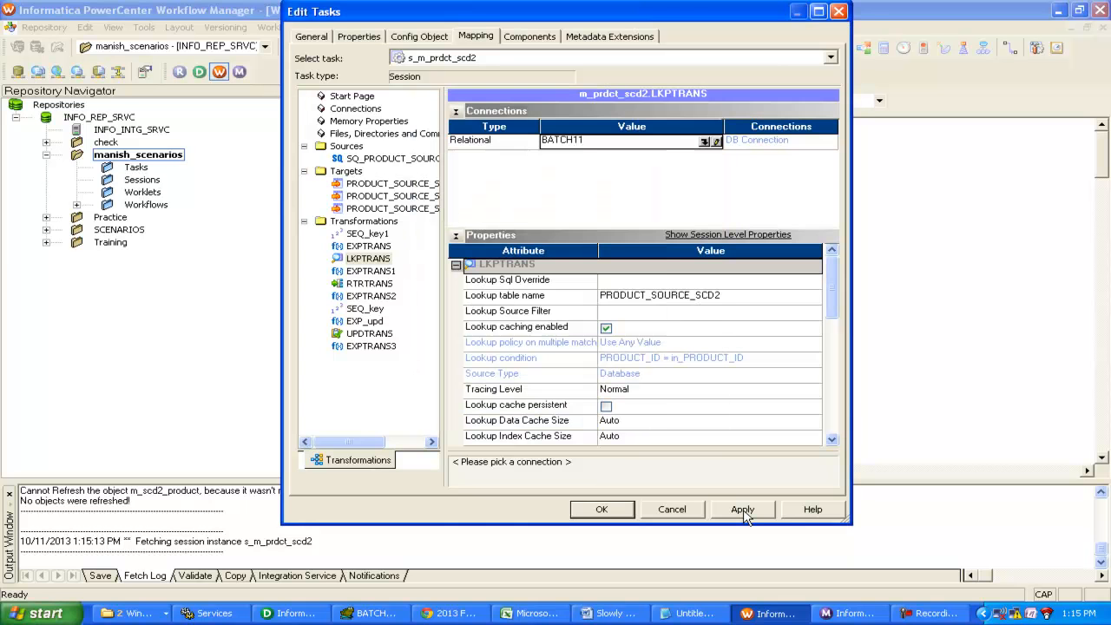
pyautogui.click(744, 512)
pyautogui.click(602, 510)
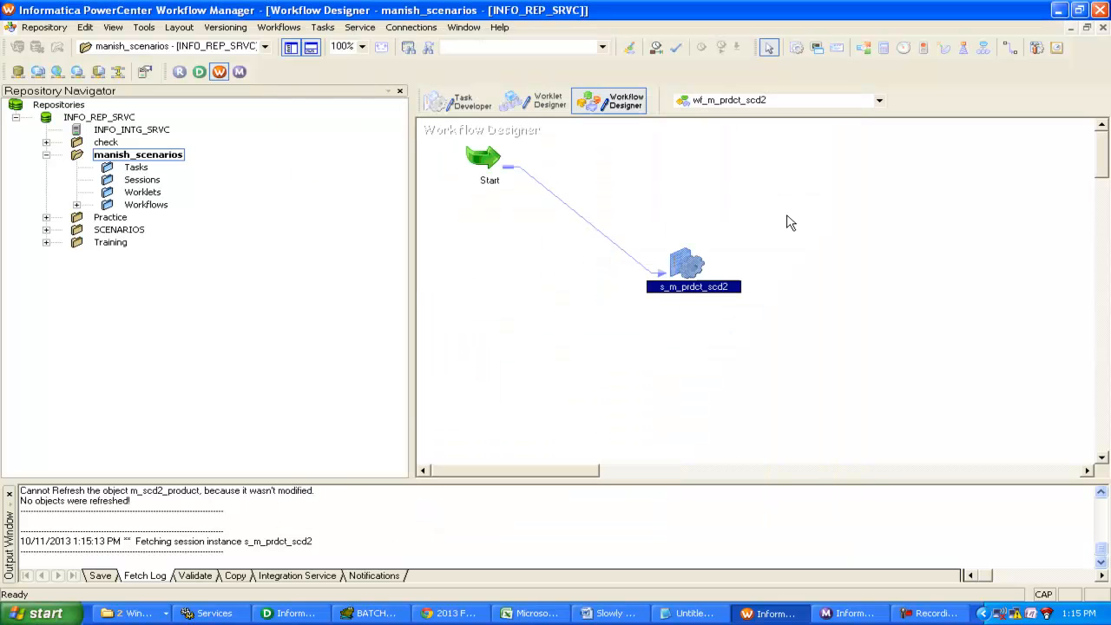
# Save wf_m_prdct_scd2 and start the workflow from its Start task
pyautogui.hotkey('ctrl', 's')
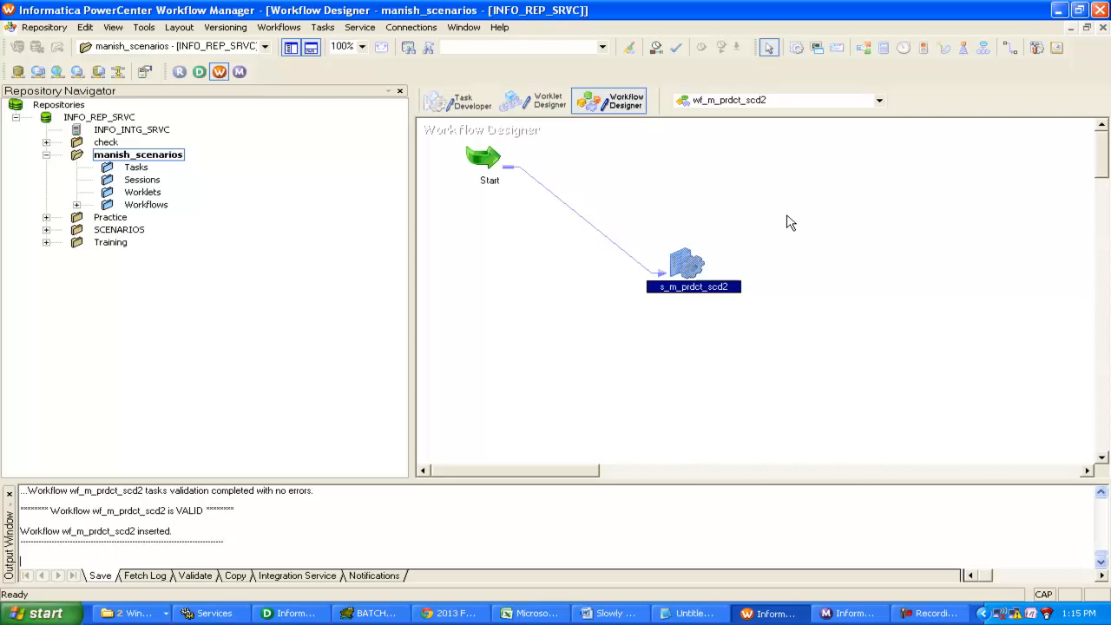
pyautogui.click(534, 383)
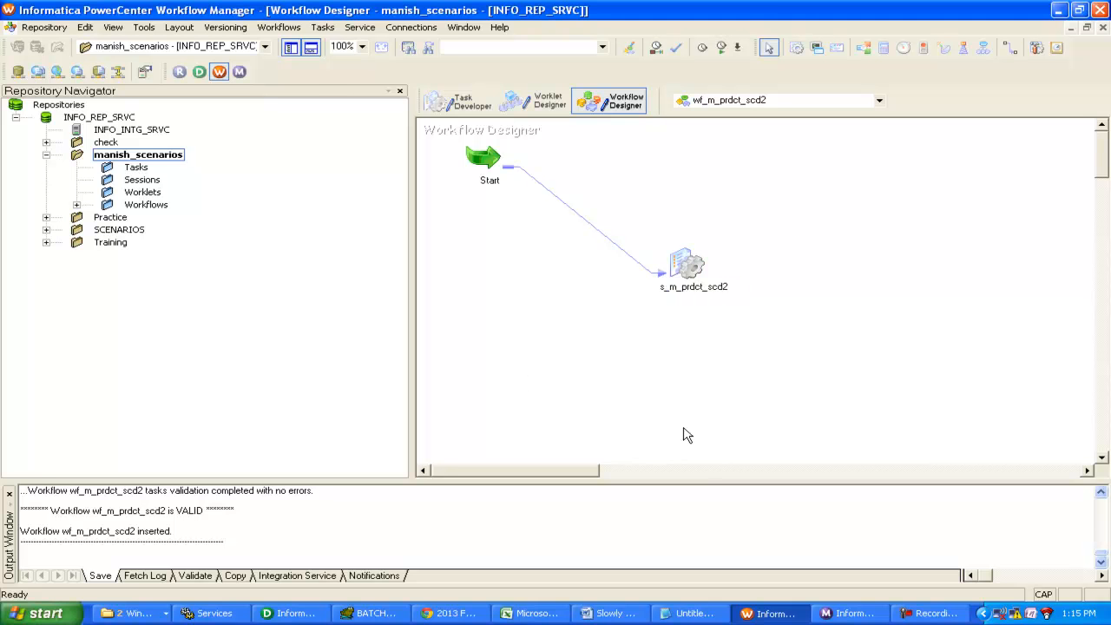
pyautogui.rightClick(492, 180)
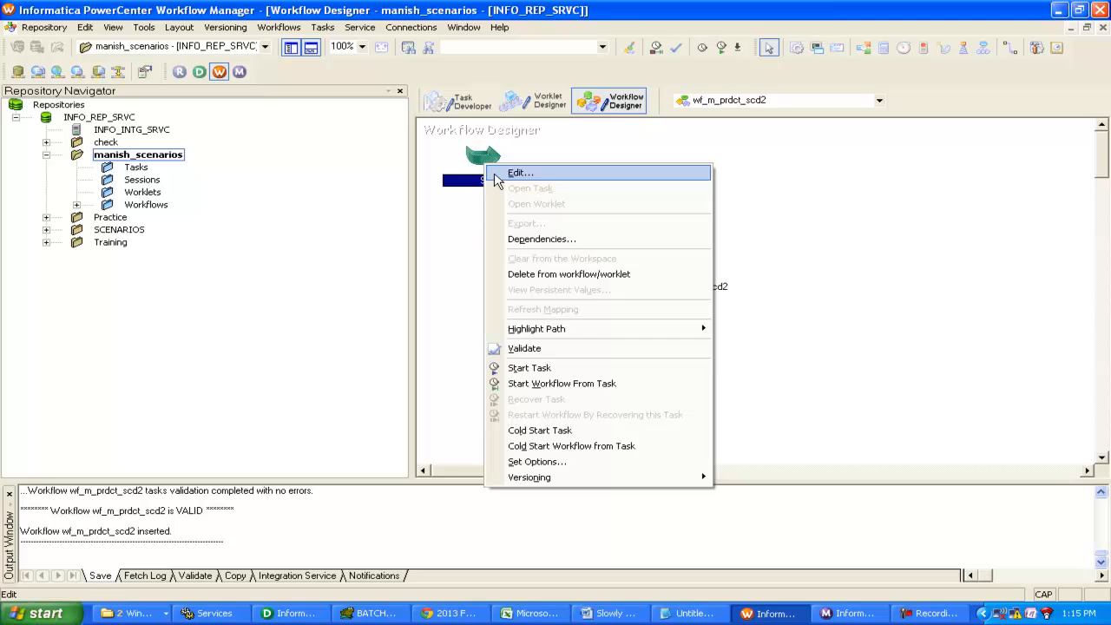
pyautogui.click(564, 385)
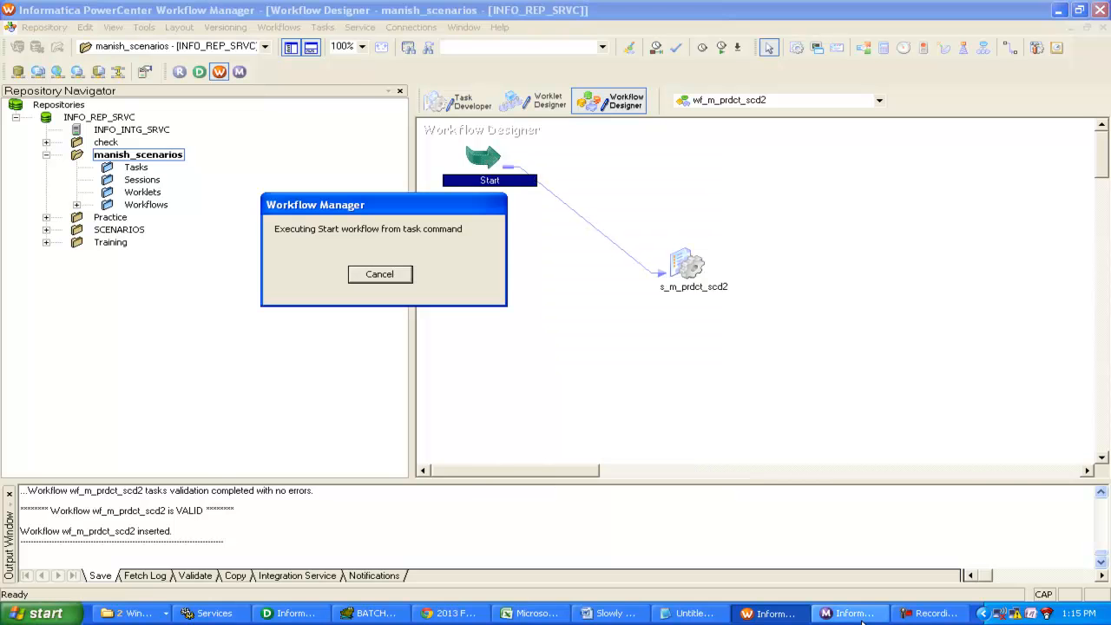
# Switch to PowerCenter Workflow Monitor, close the s_m_scd2_product run properties, and check the start request in Workflow Manager
pyautogui.click(850, 614)
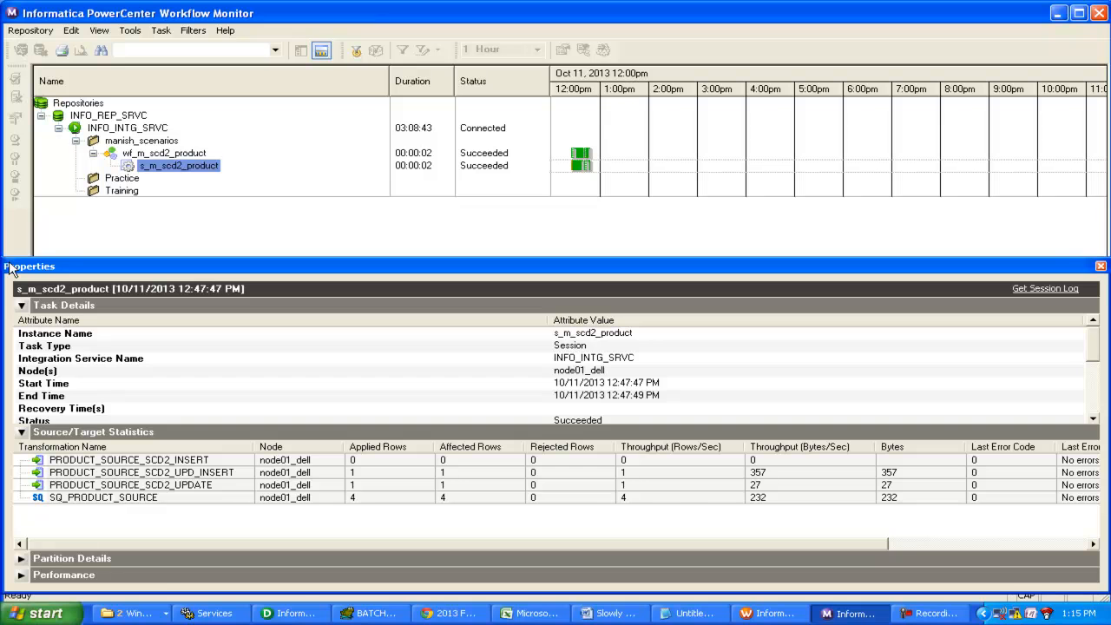
pyautogui.click(1101, 266)
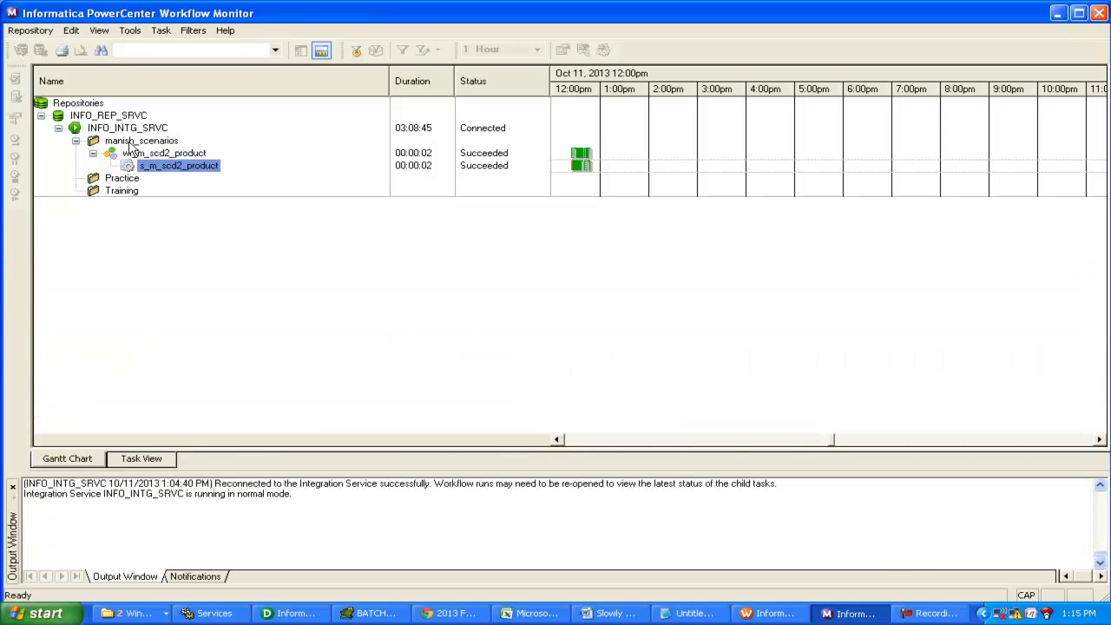
pyautogui.rightClick(153, 145)
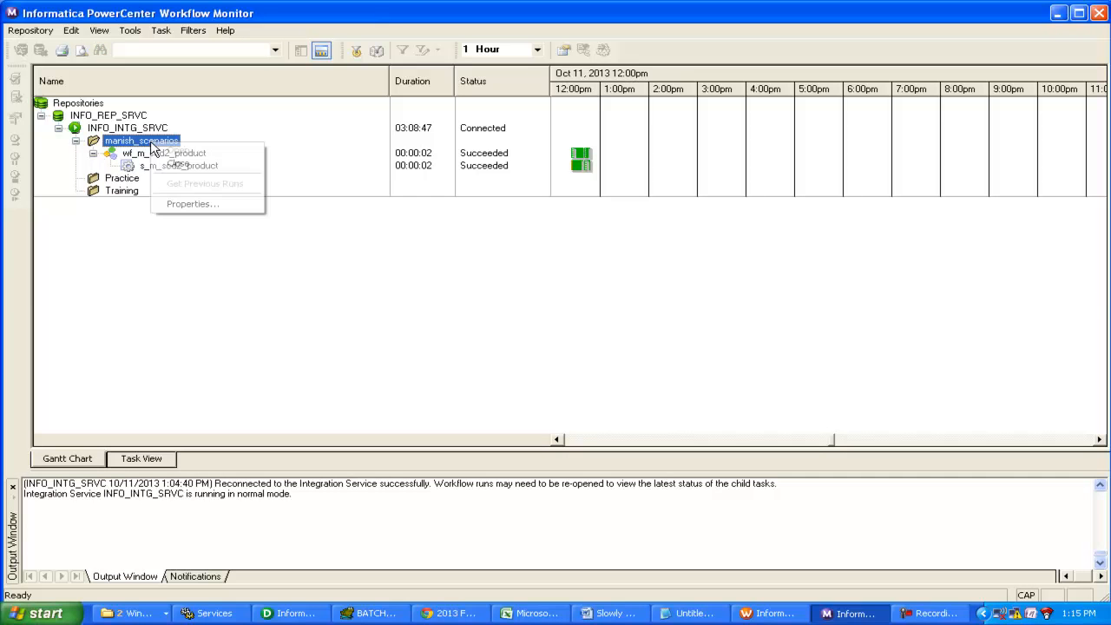
pyautogui.click(715, 565)
pyautogui.click(760, 614)
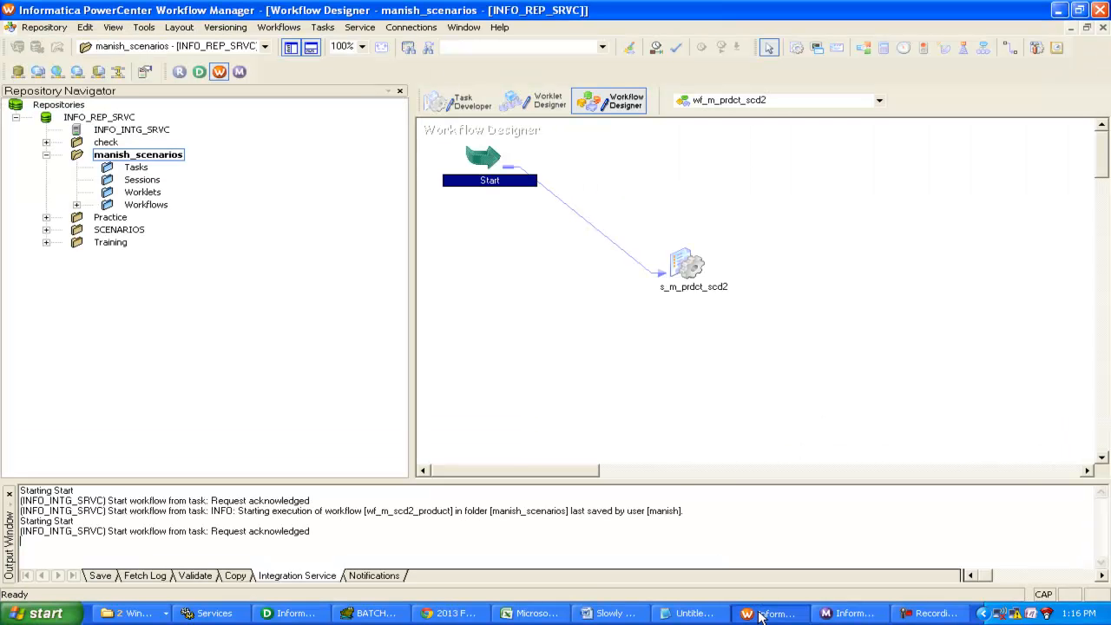
pyautogui.click(759, 614)
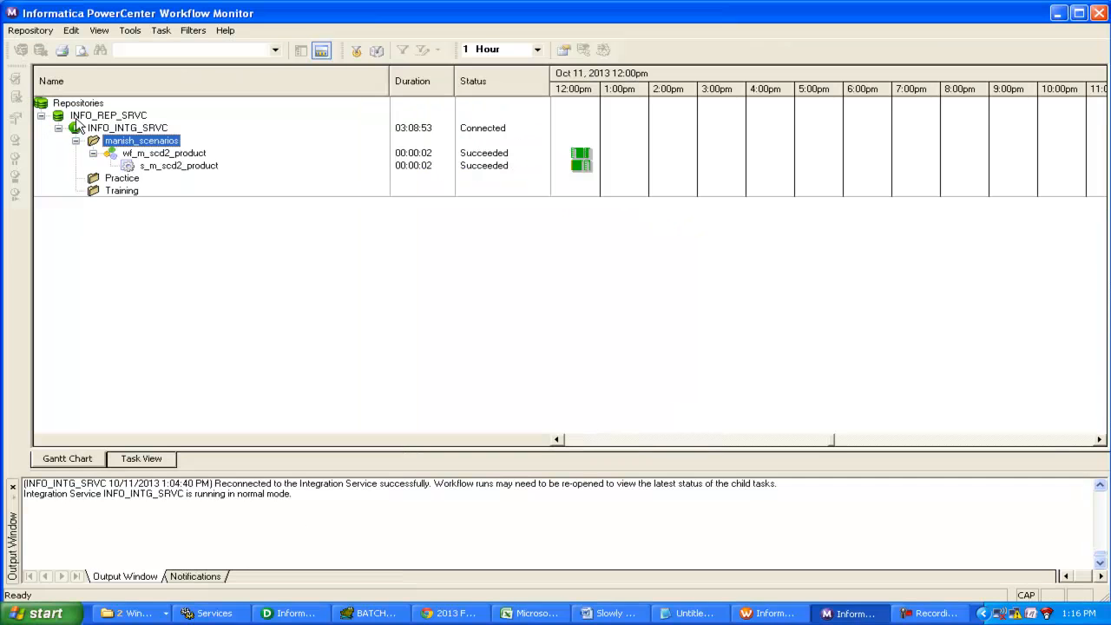
# Disconnect the monitor from the INFO_INTG_SRVC Integration Service and reconnect to it
pyautogui.rightClick(170, 143)
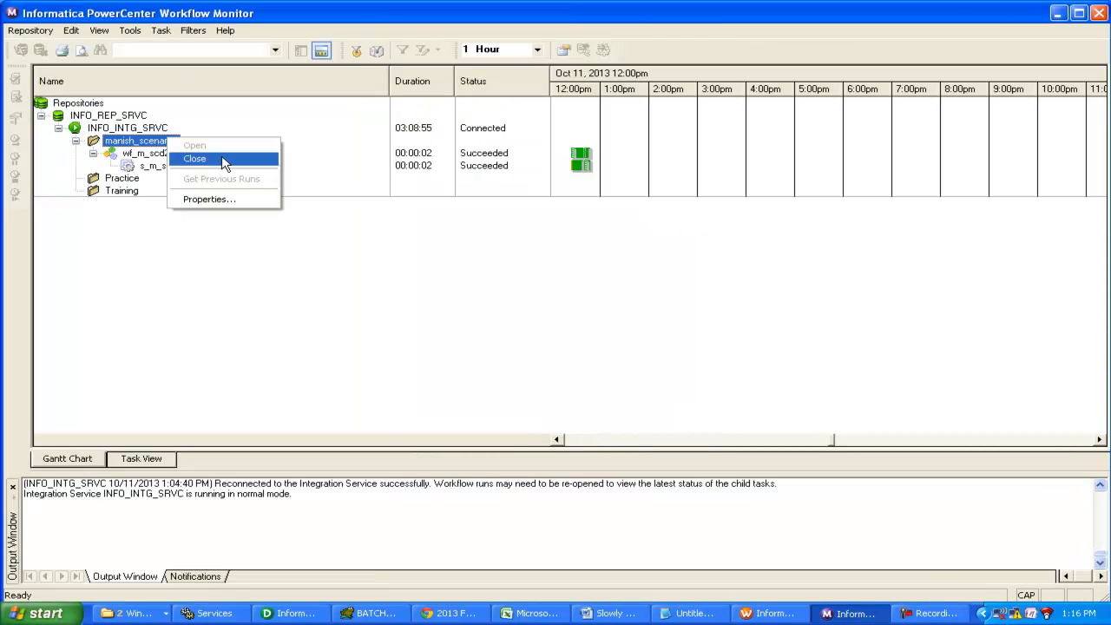
pyautogui.click(217, 164)
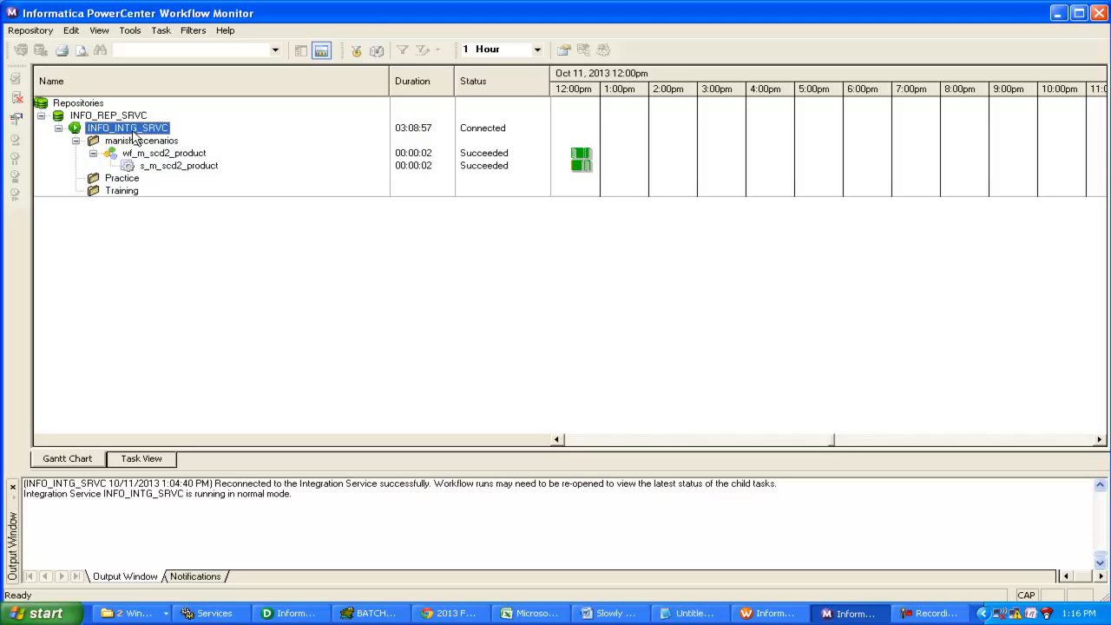
pyautogui.rightClick(131, 131)
pyautogui.click(165, 165)
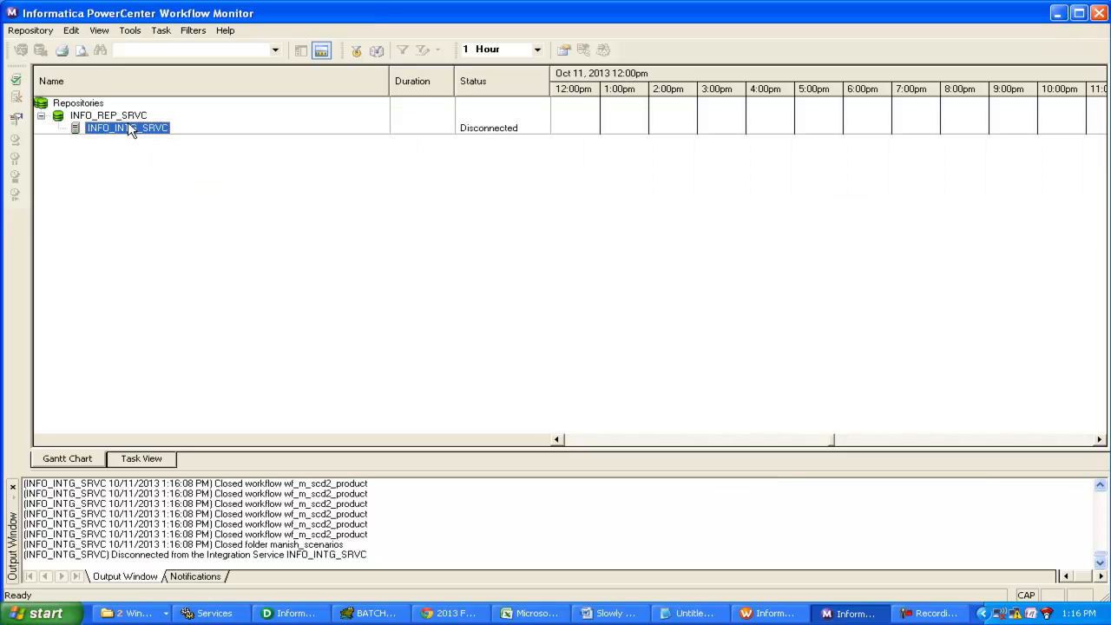
pyautogui.rightClick(132, 130)
pyautogui.click(180, 148)
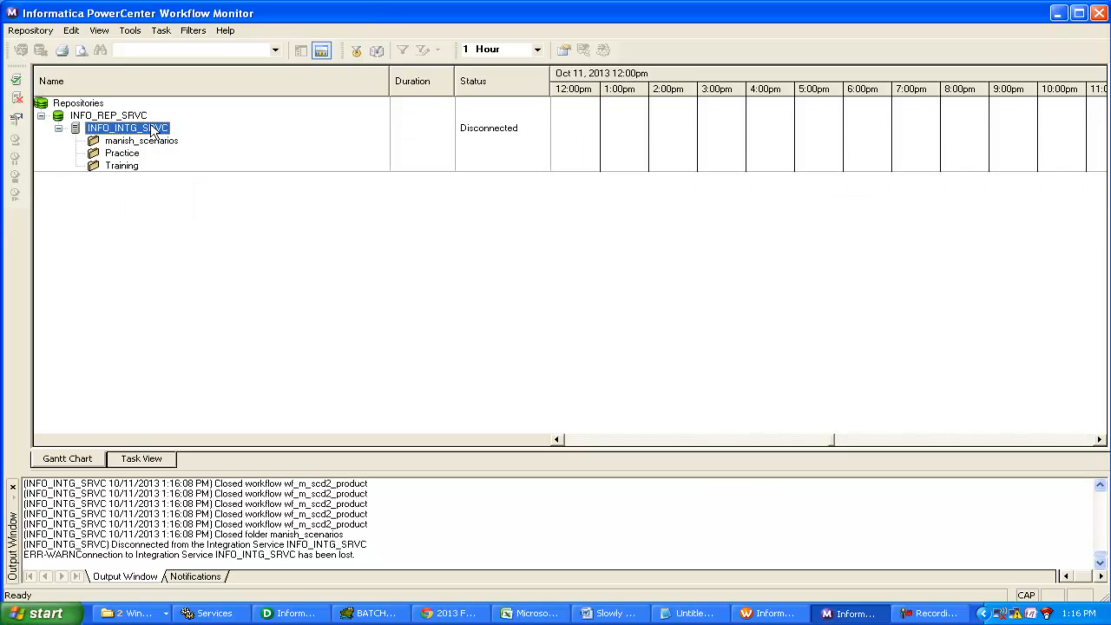
pyautogui.rightClick(153, 130)
pyautogui.click(181, 132)
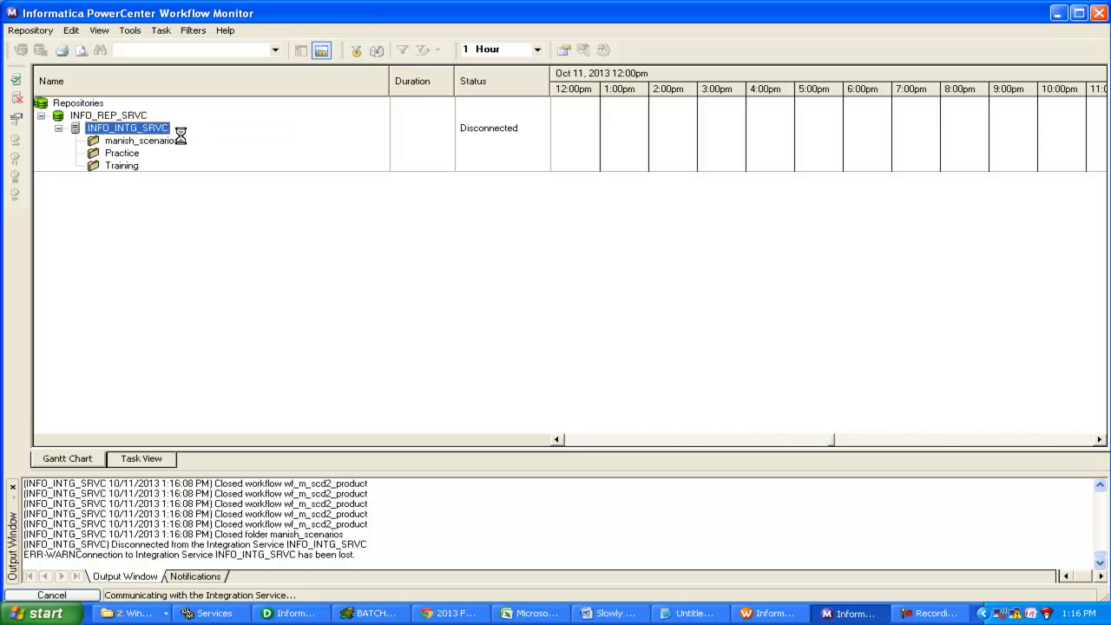
# Open the manish_scenarios folder under INFO_INTG_SRVC and select the s_m_prdct_scd2 session run
pyautogui.rightClick(143, 141)
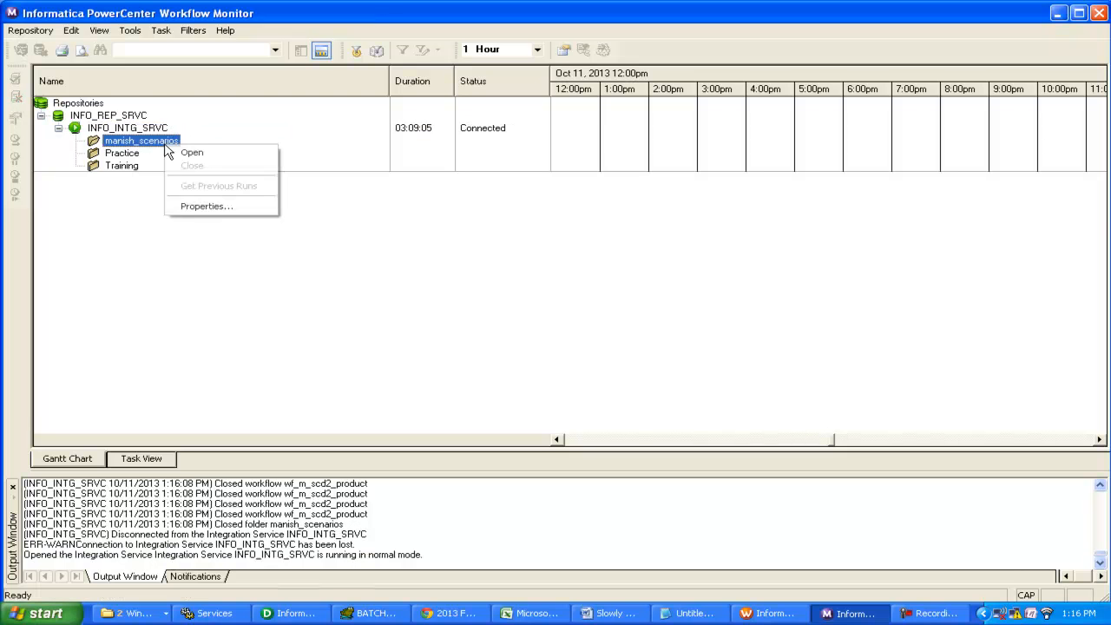
pyautogui.click(192, 152)
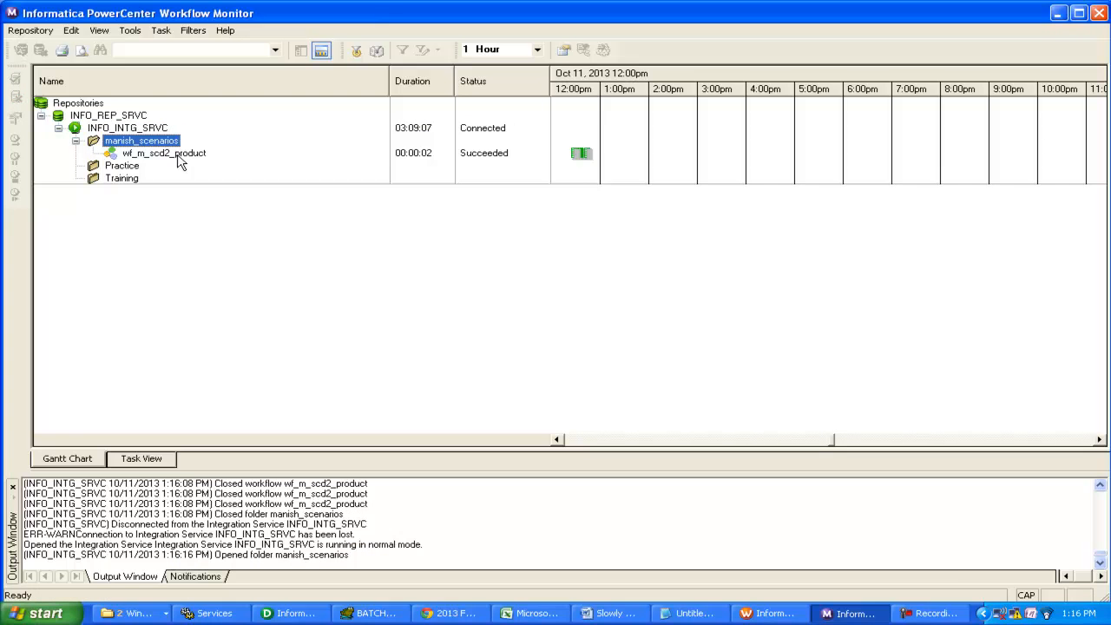
pyautogui.click(178, 154)
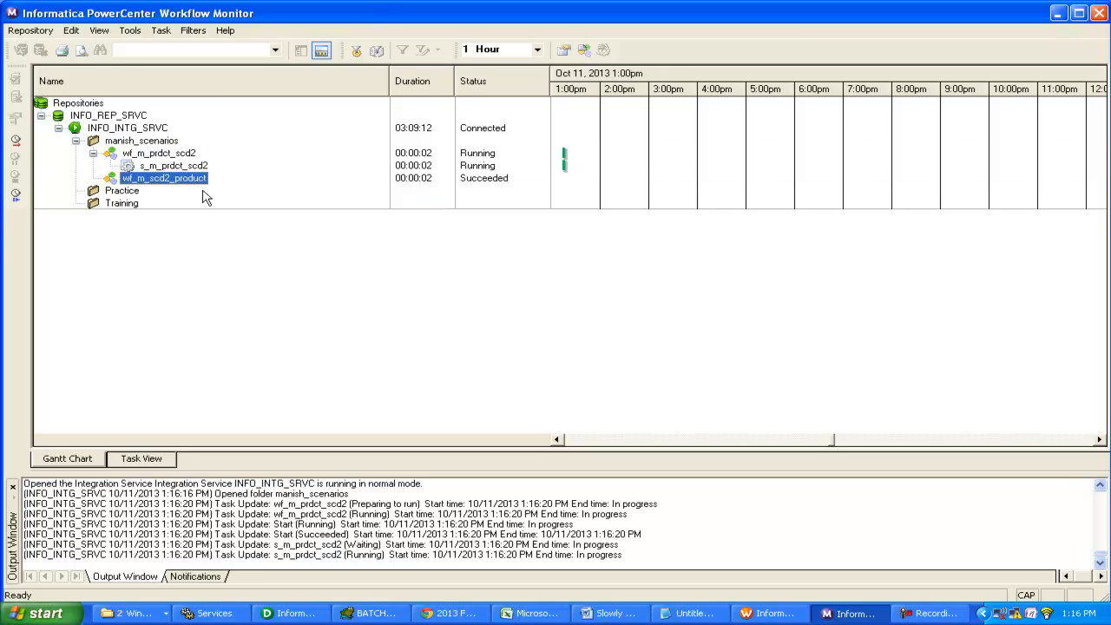
pyautogui.click(193, 166)
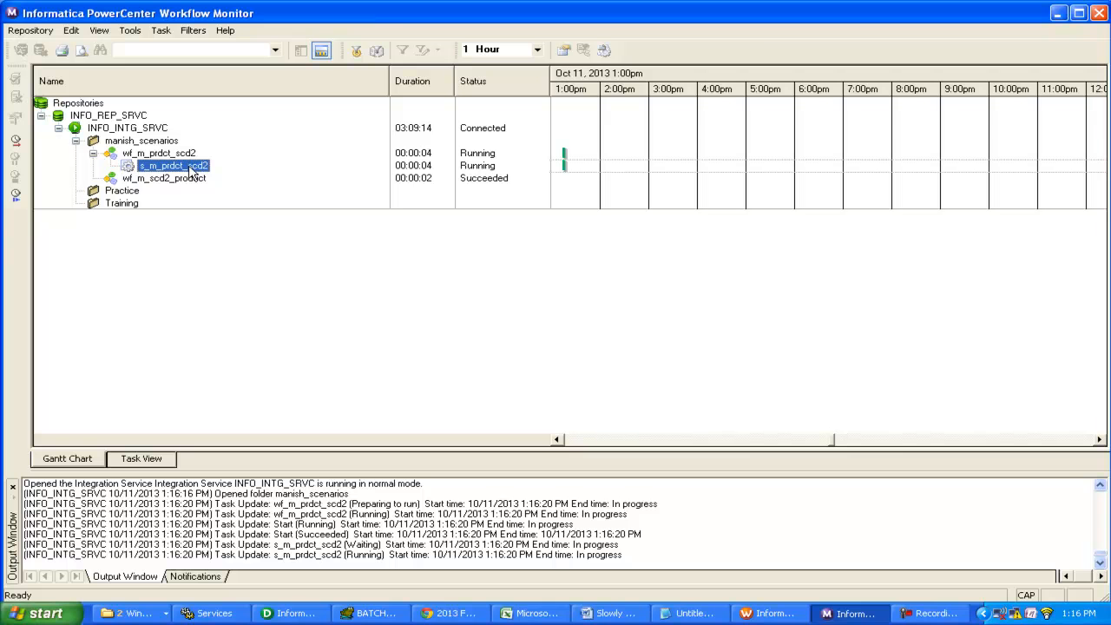
# Open the run properties of the s_m_prdct_scd2 session
pyautogui.rightClick(190, 167)
pyautogui.click(231, 360)
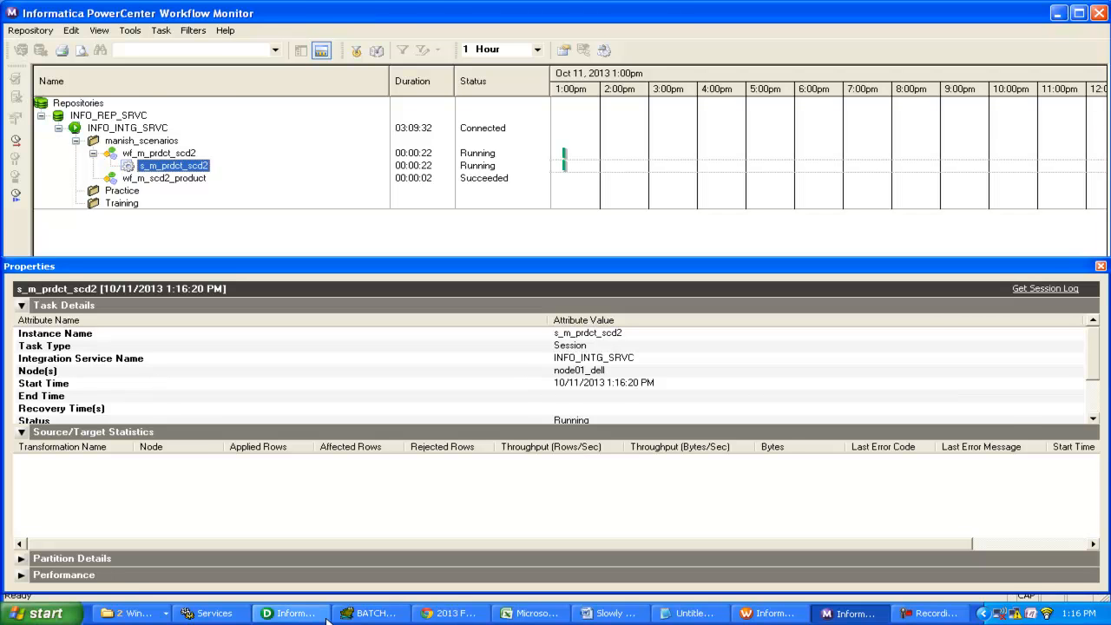
# Switch to Toad and view the data of the PRODUCT_SOURCE_SCD2 table in the BATCH11 schema, closing the table window when done
pyautogui.click(369, 614)
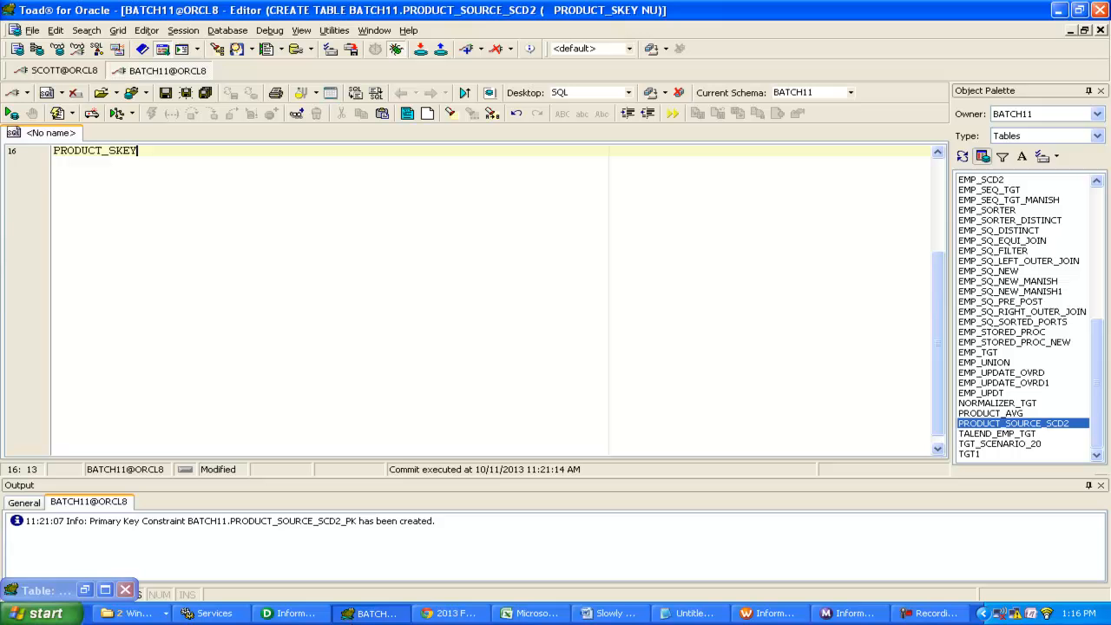
pyautogui.doubleClick(1022, 426)
pyautogui.press('Return')
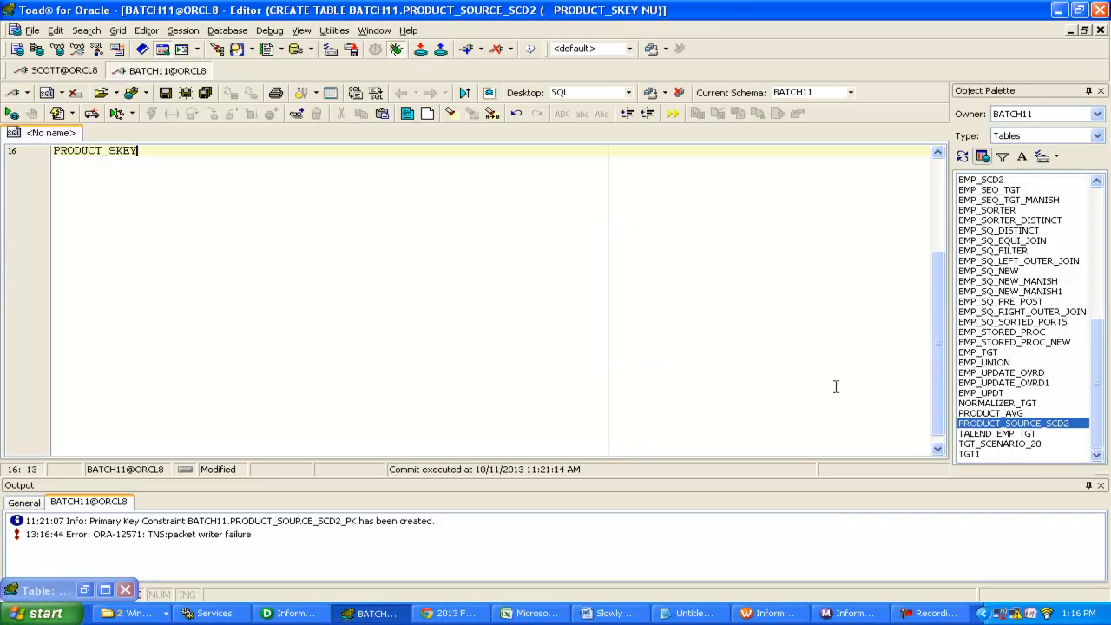
pyautogui.click(1034, 424)
pyautogui.rightClick(1035, 425)
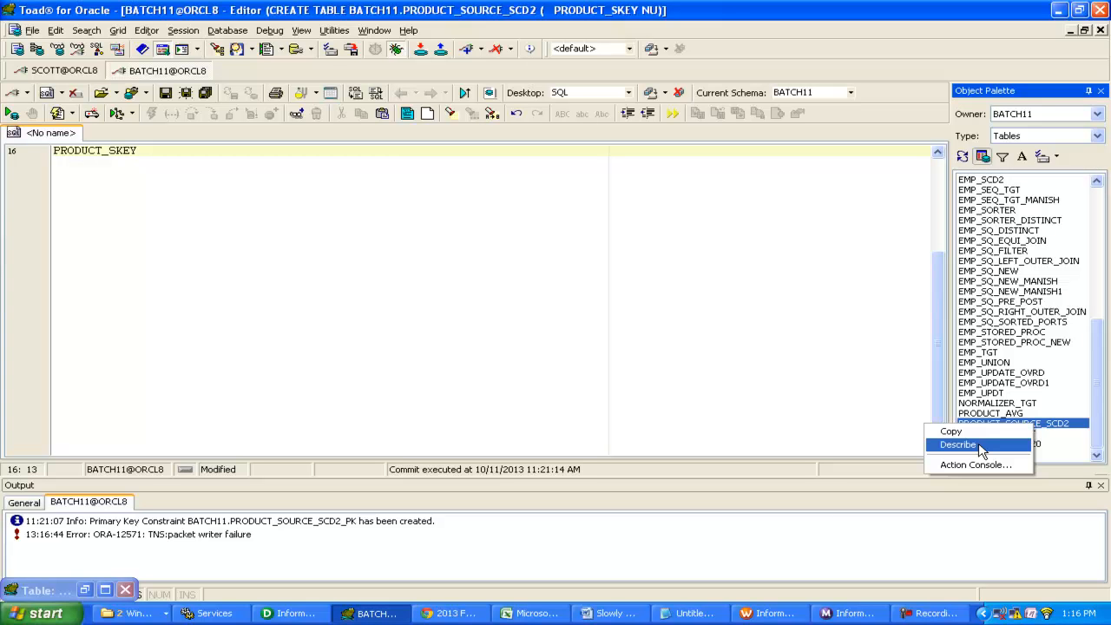
pyautogui.click(958, 444)
pyautogui.click(395, 92)
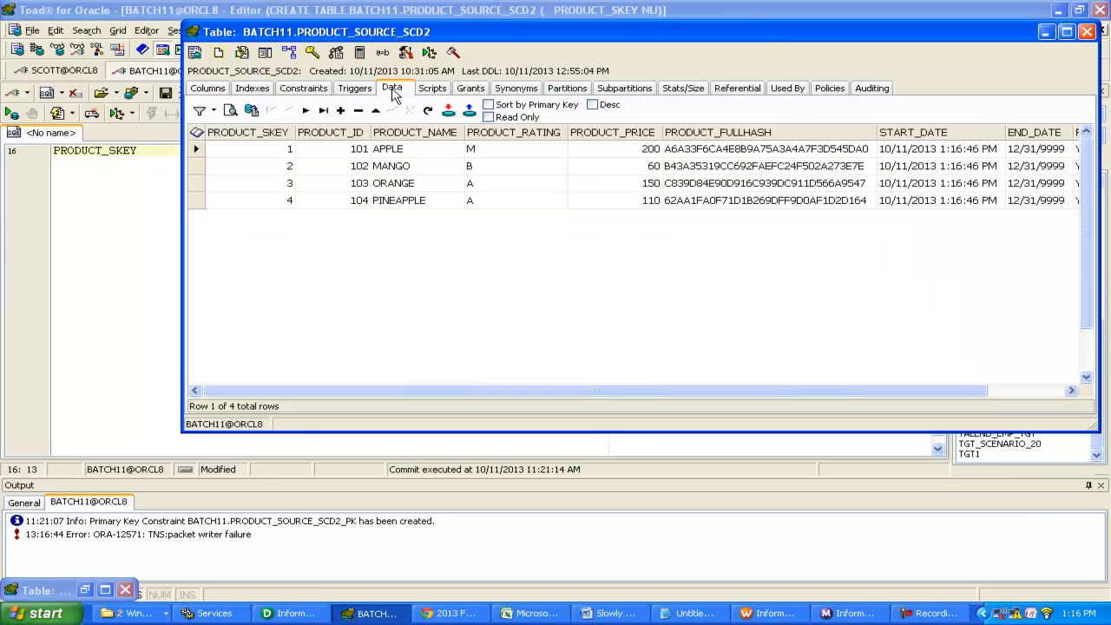
pyautogui.click(1089, 34)
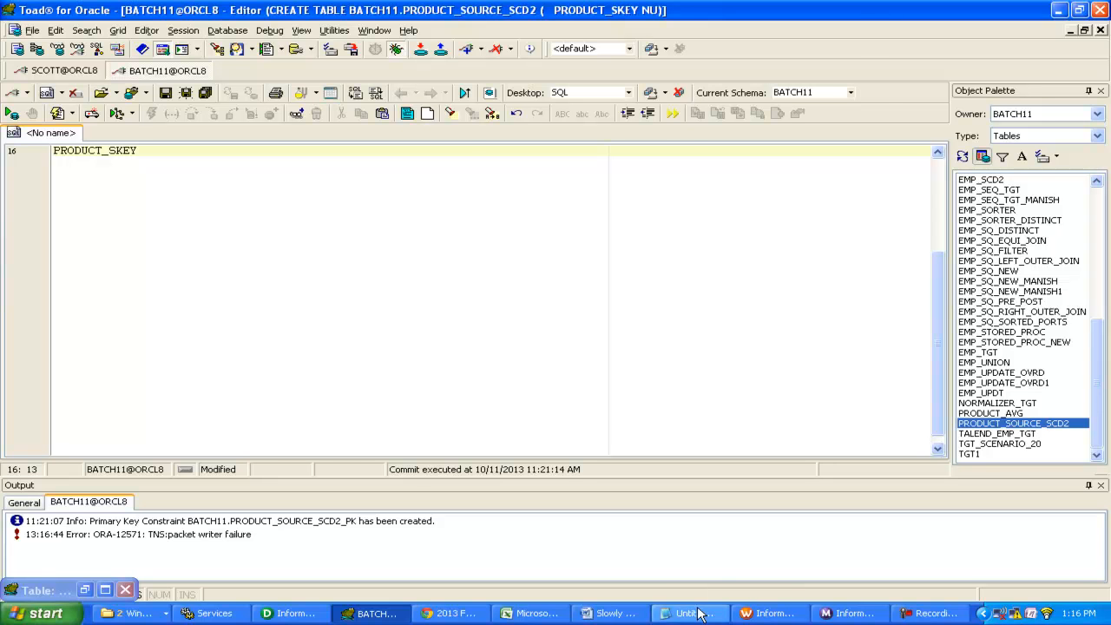
# Check the session's source/target statistics in Workflow Monitor and review the PRODUCT_SOURCE_SCD2 data in Toad across to the PRODUCT_FLAG column
pyautogui.click(293, 614)
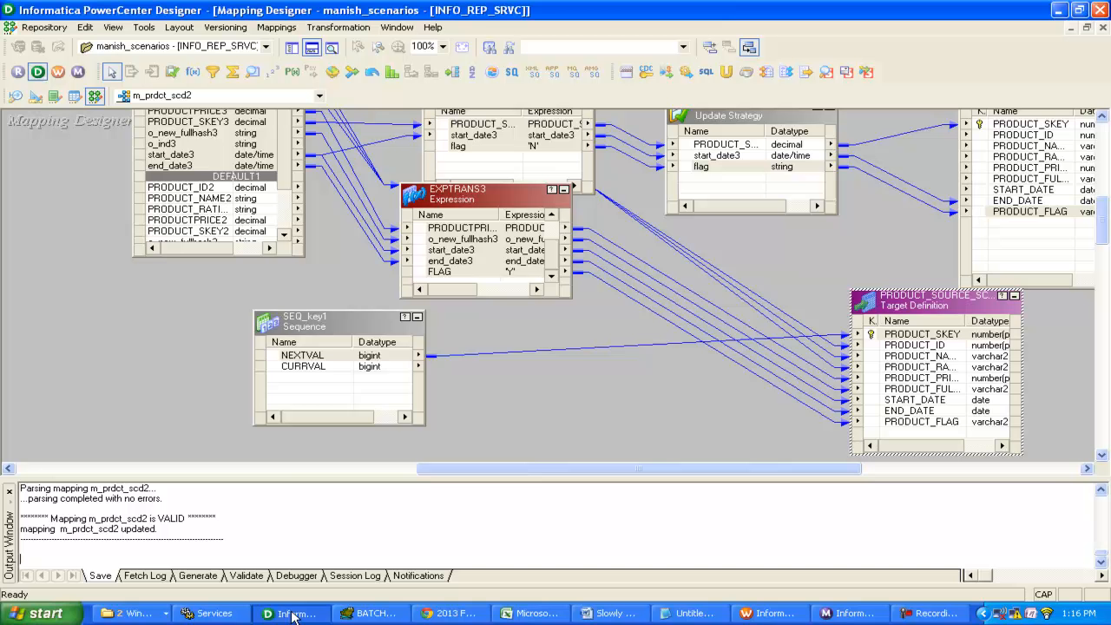
pyautogui.click(823, 615)
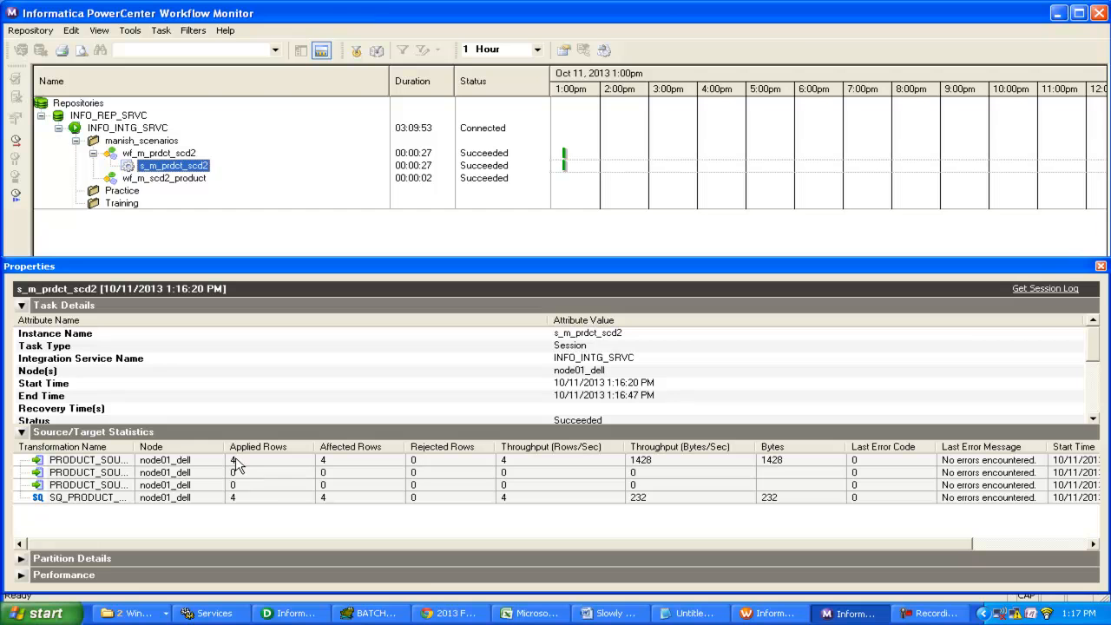
pyautogui.click(367, 614)
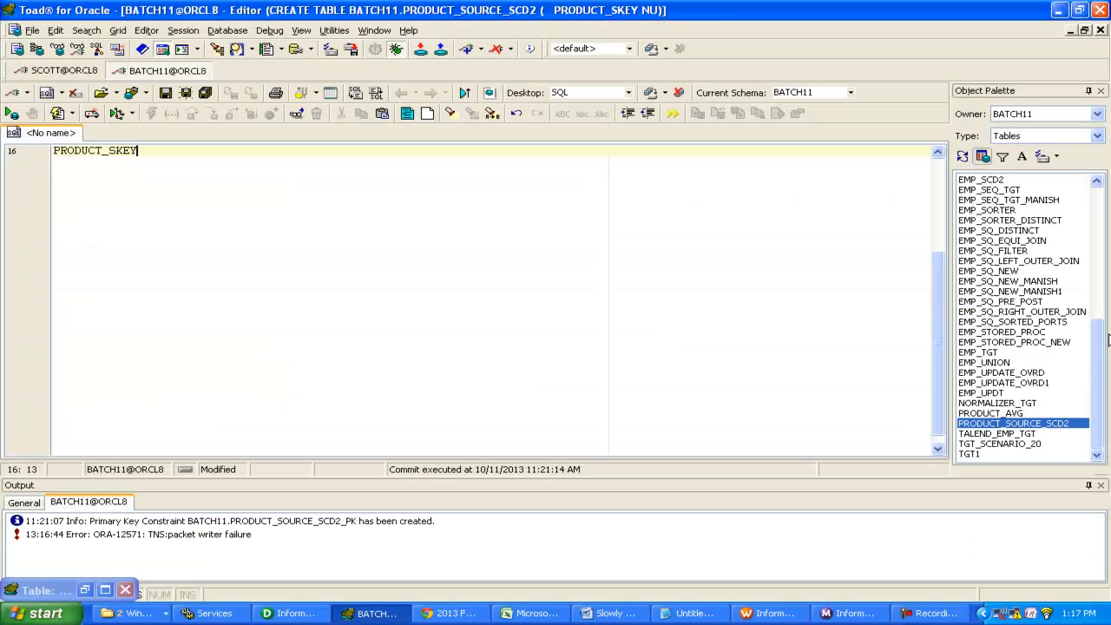
pyautogui.rightClick(1023, 426)
pyautogui.click(946, 447)
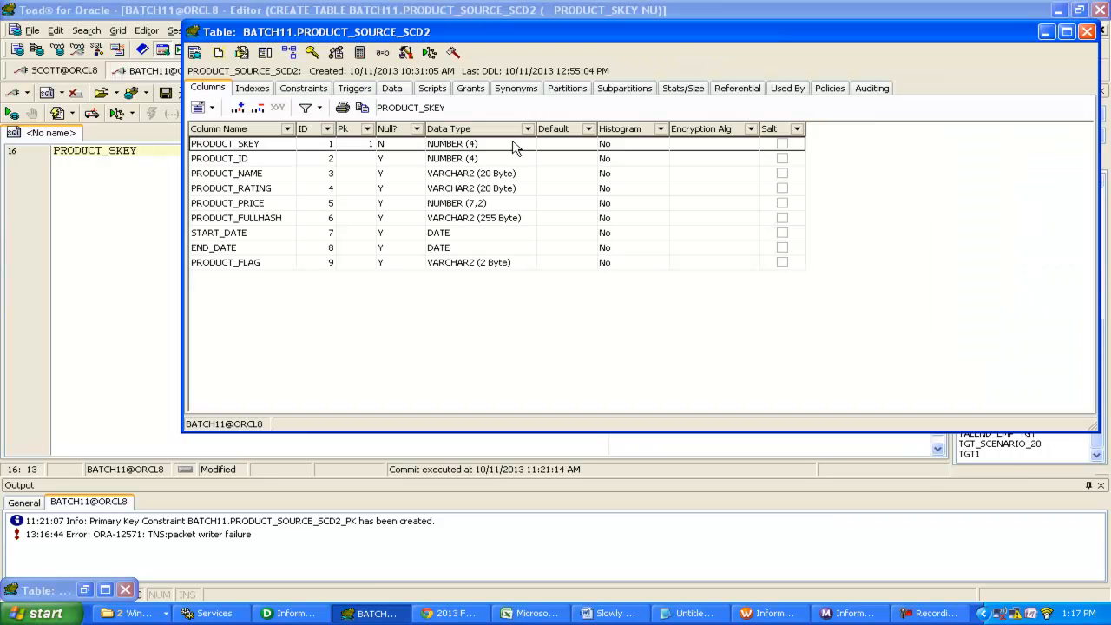
pyautogui.click(392, 88)
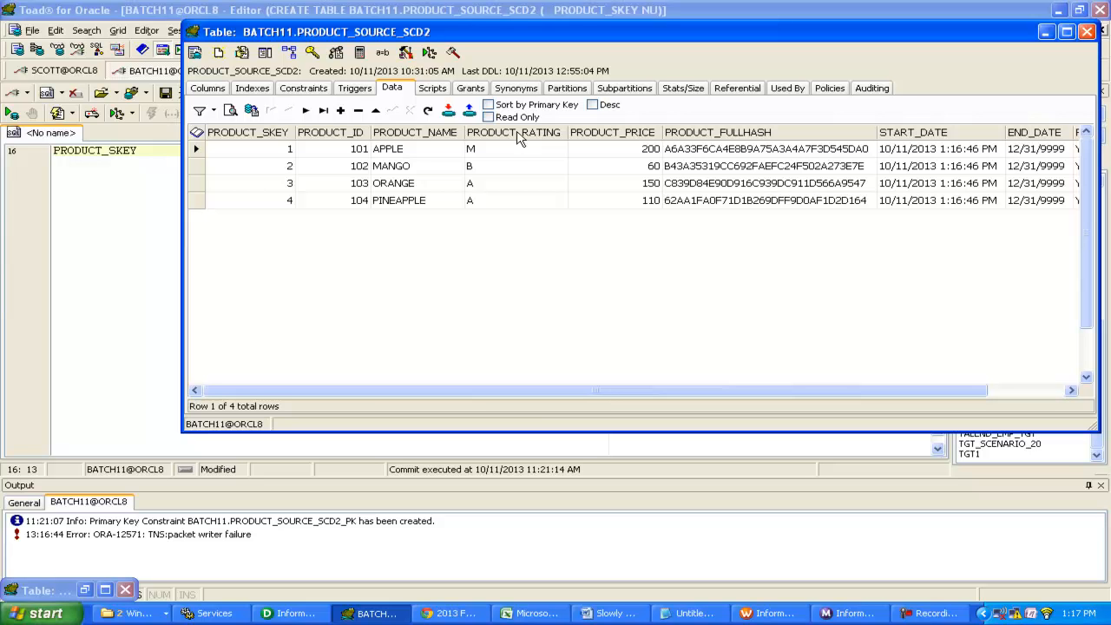
pyautogui.moveTo(469, 391); pyautogui.dragTo(560, 390)
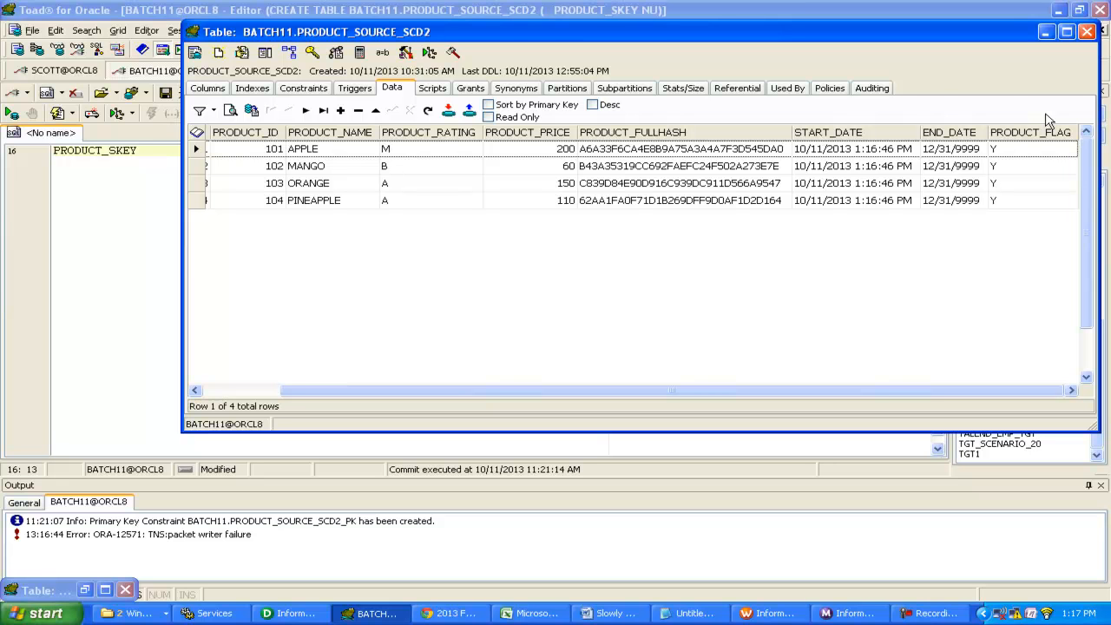
pyautogui.click(1087, 33)
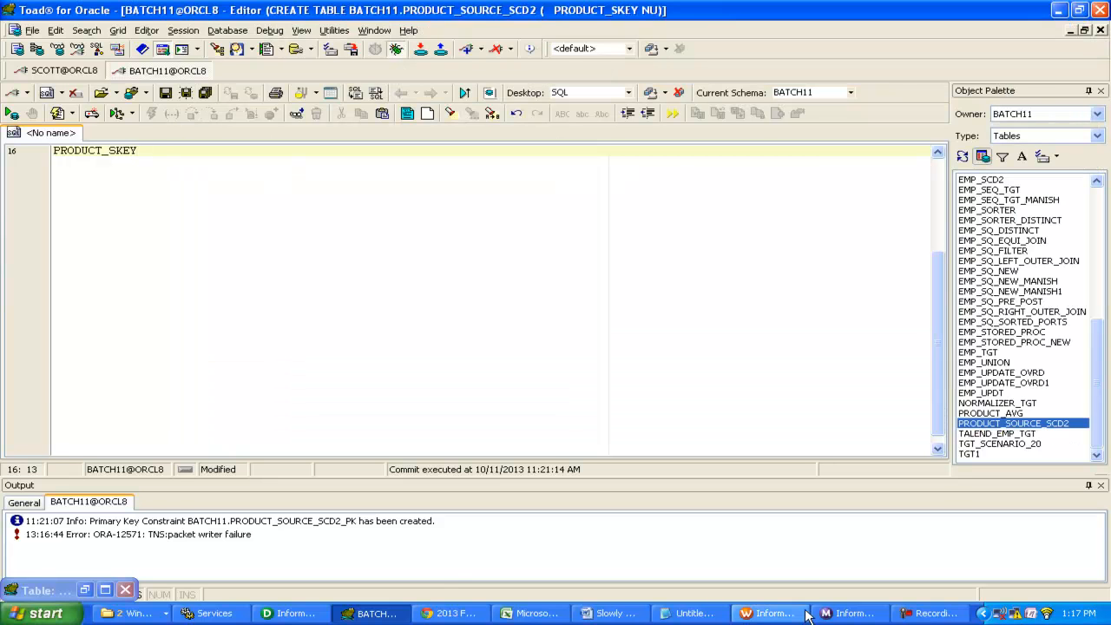
# Return to Workflow Monitor and widen the Transformation Name column in the source/target statistics to read the full instance names
pyautogui.click(835, 614)
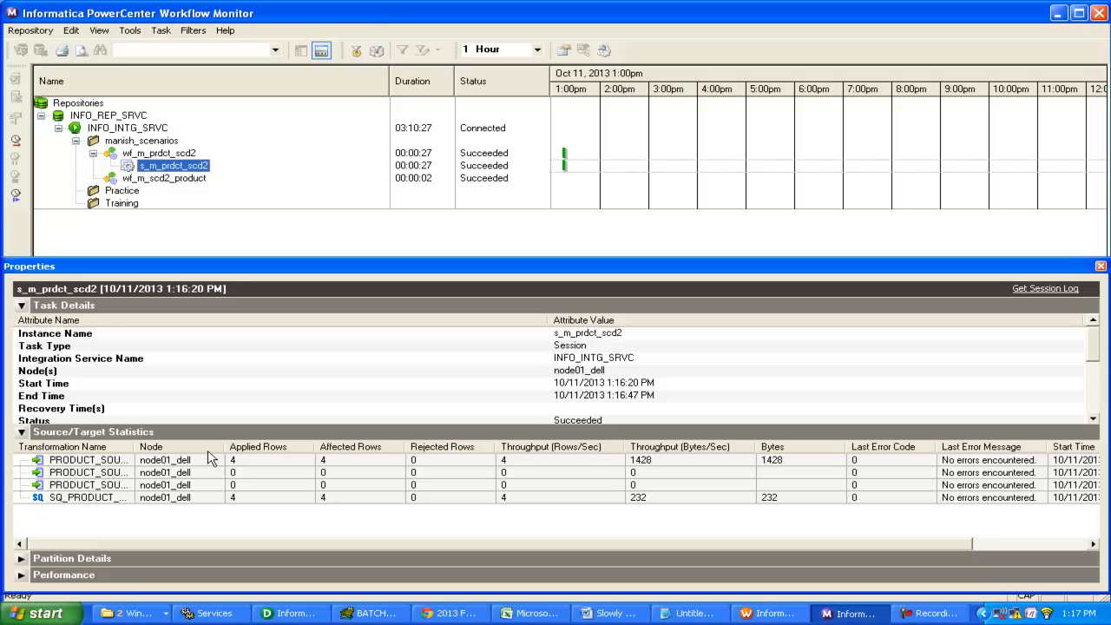
pyautogui.moveTo(135, 448); pyautogui.dragTo(301, 447)
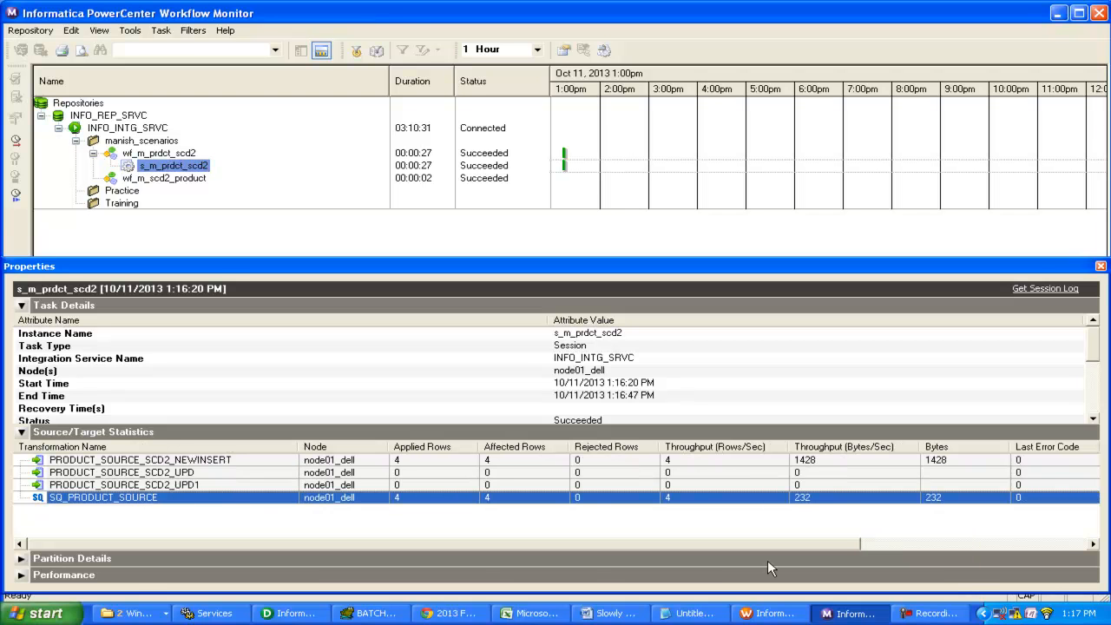
# In PowerCenter Designer, move the PRODUCT_SOURCE_SCD2_UPD1 target definition closer to EXPTRANS3 and rename it PRODUCT_SOURCE_SCD2_UPIN
pyautogui.hotkey('alt', 'Tab')
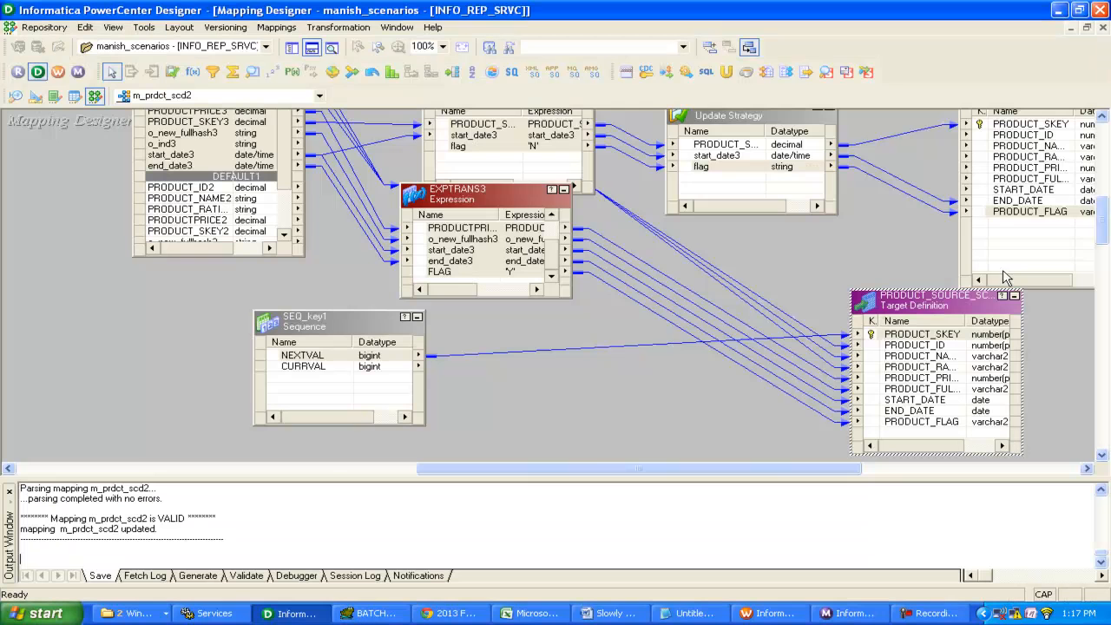
pyautogui.moveTo(916, 307); pyautogui.dragTo(773, 317)
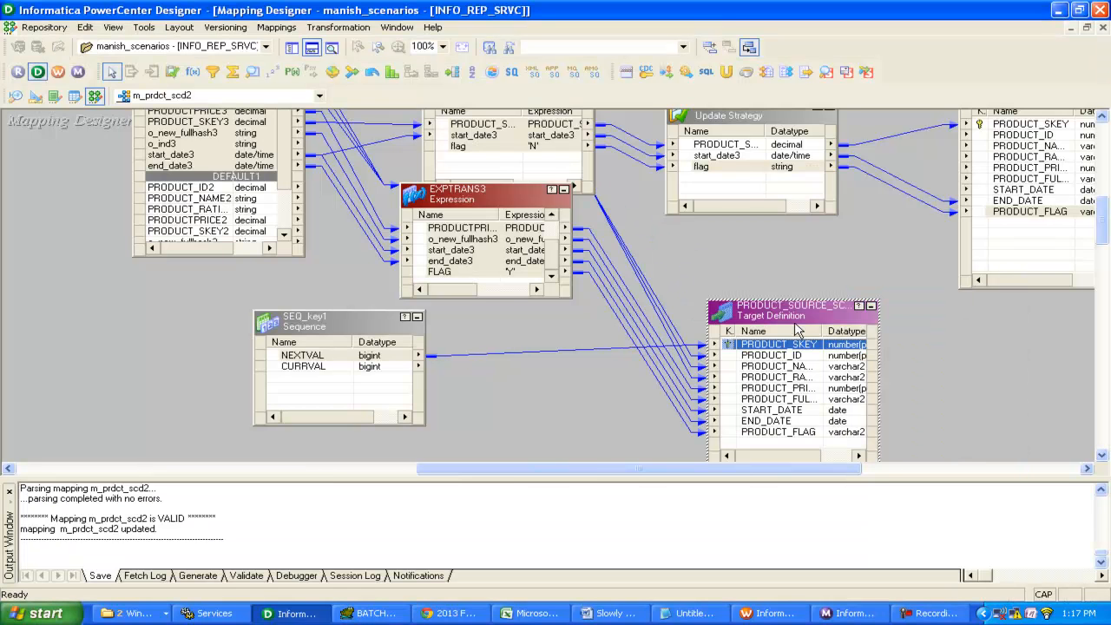
pyautogui.doubleClick(799, 330)
pyautogui.click(884, 120)
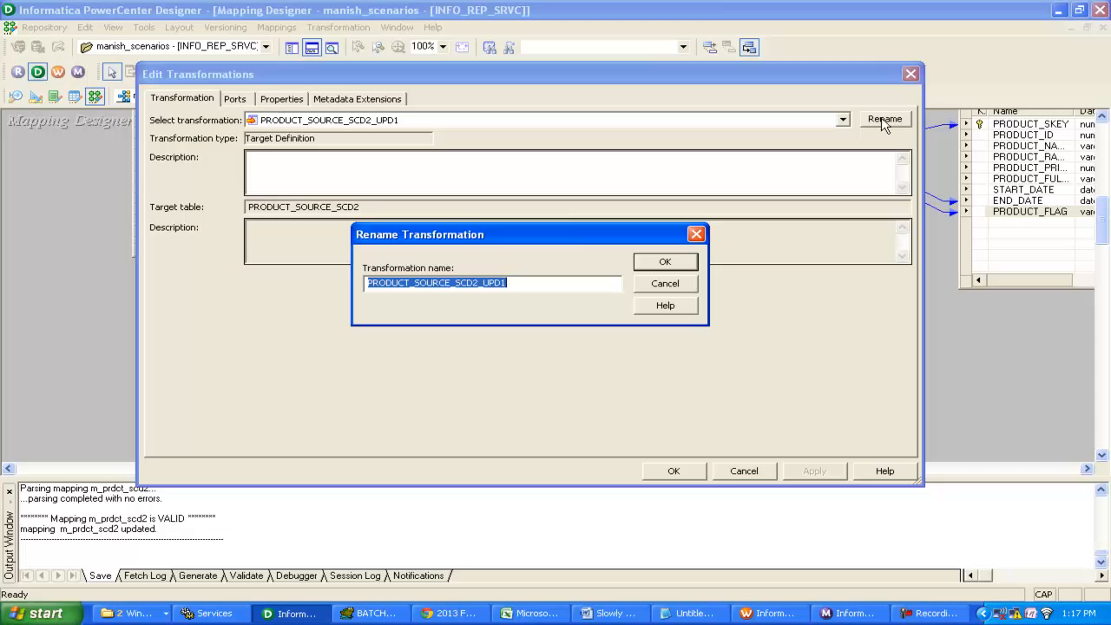
pyautogui.click(528, 284)
pyautogui.press('BackSpace')
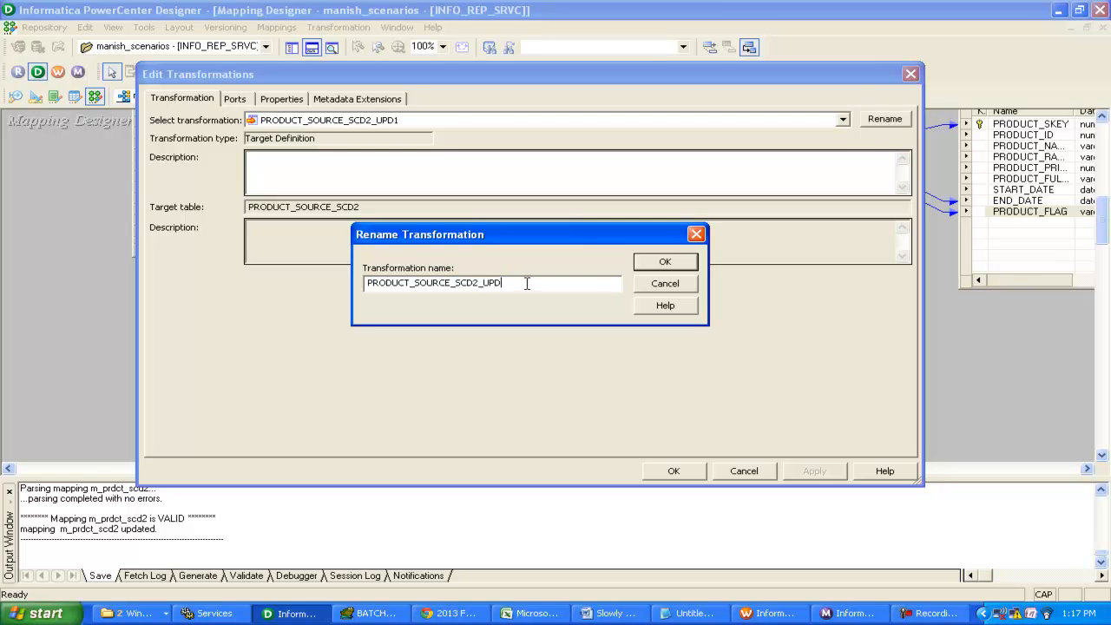
pyautogui.press('BackSpace')
pyautogui.write('IN')
pyautogui.press('Return')
pyautogui.click(702, 480)
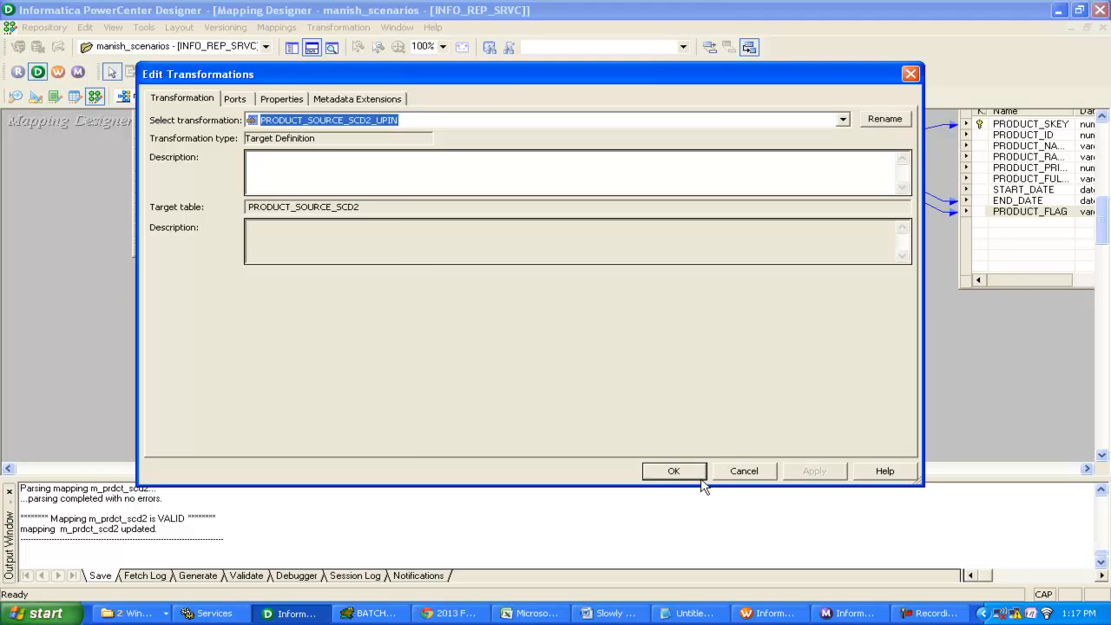
pyautogui.click(700, 477)
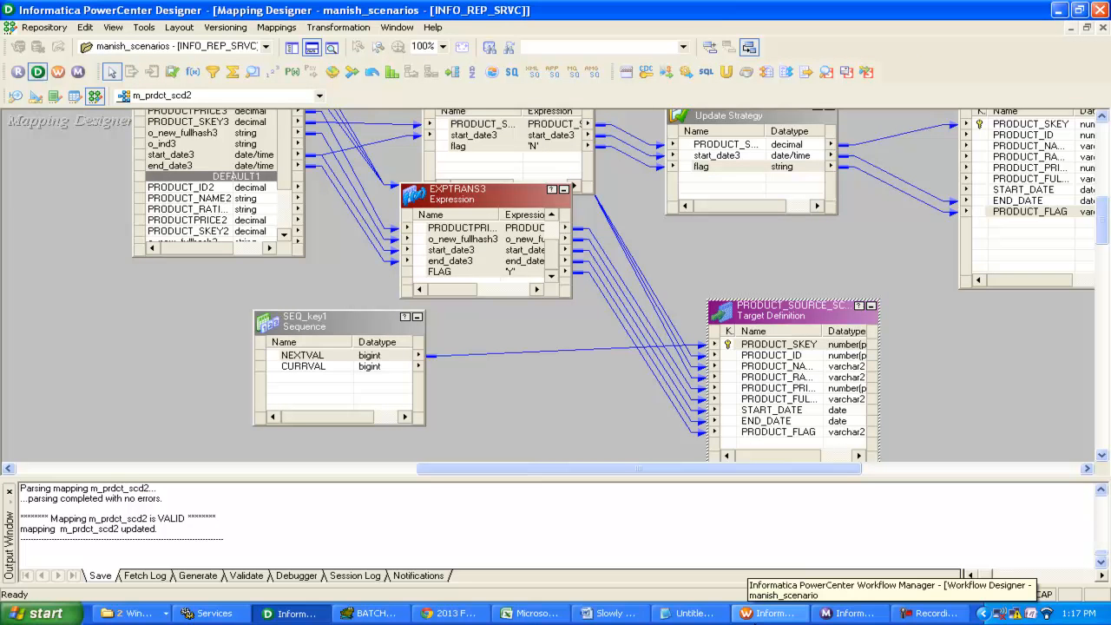
# Switch to Workflow Manager, refresh the mapping of the s_m_prdct_scd2 session and save the workflow
pyautogui.click(768, 613)
pyautogui.rightClick(682, 275)
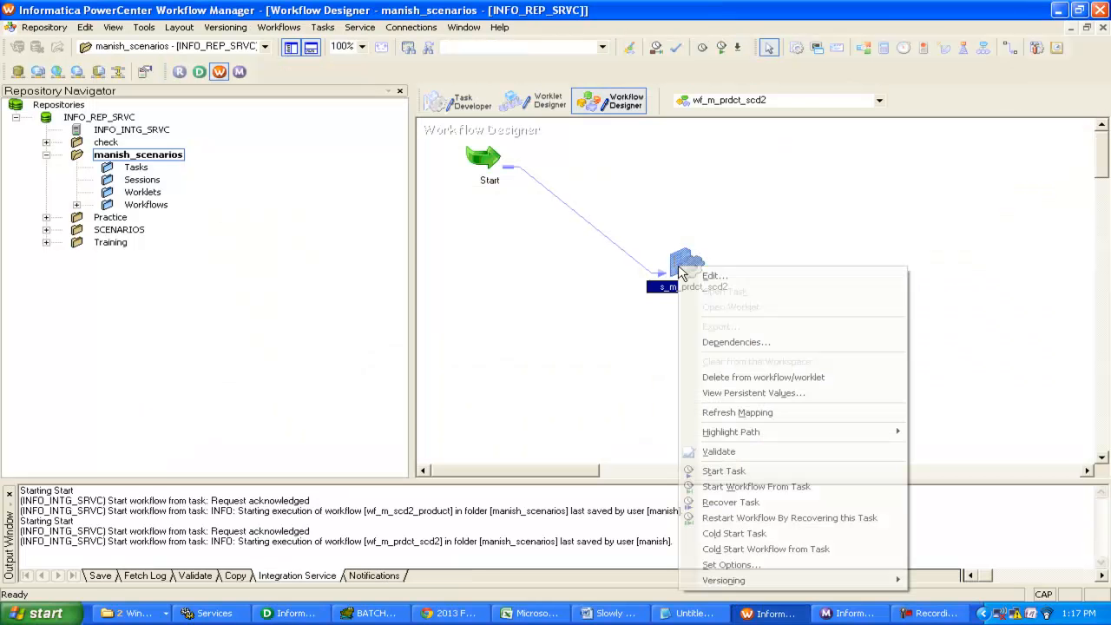
pyautogui.click(738, 413)
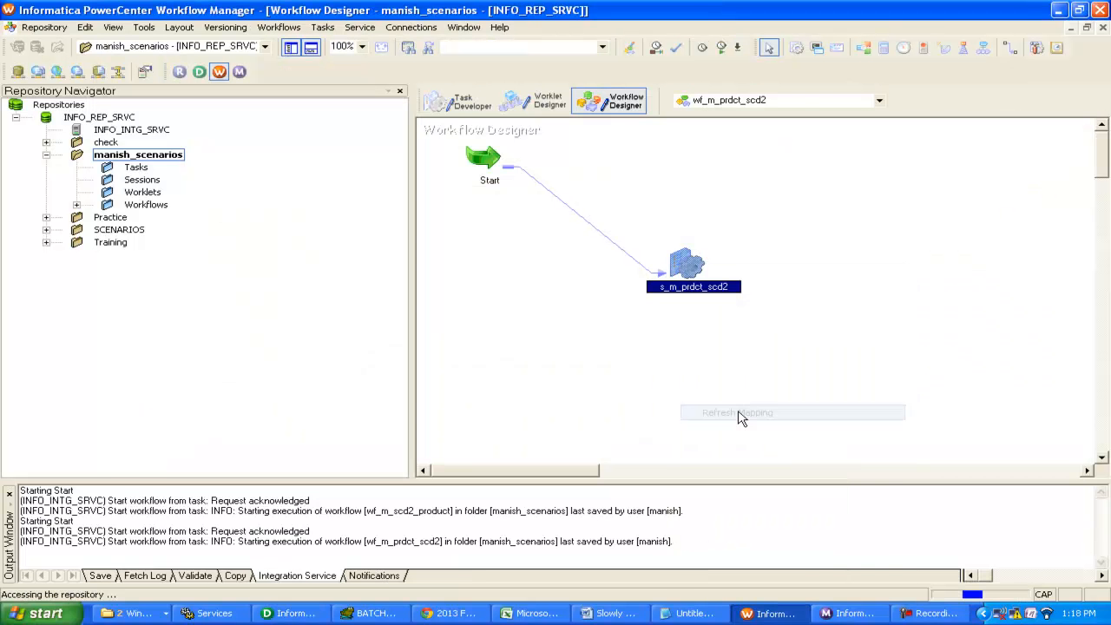
pyautogui.hotkey('ctrl', 's')
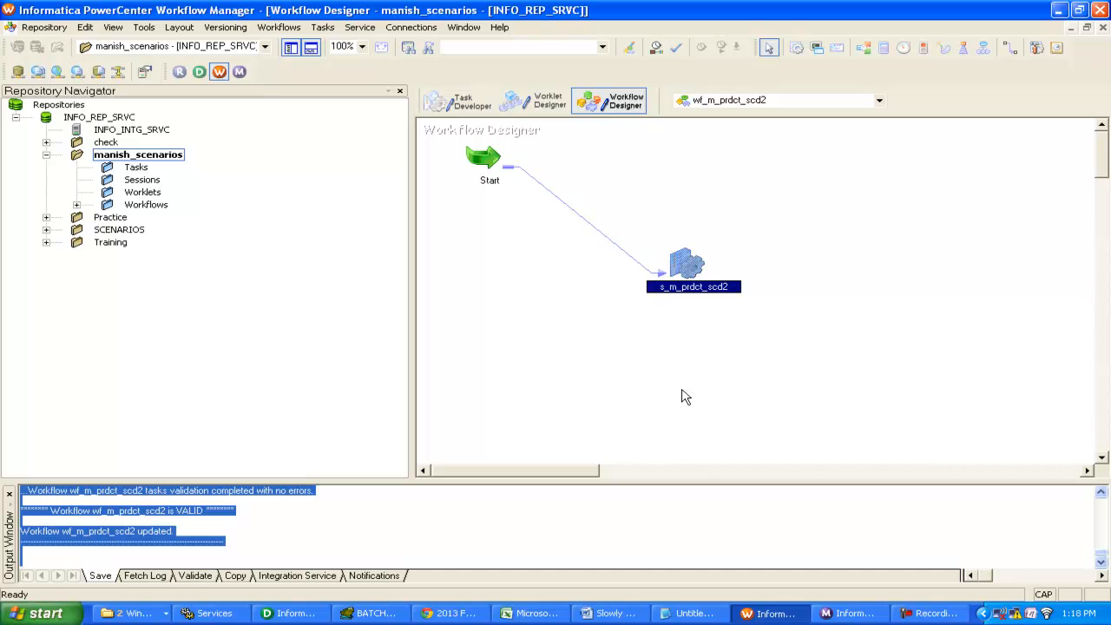
pyautogui.click(666, 376)
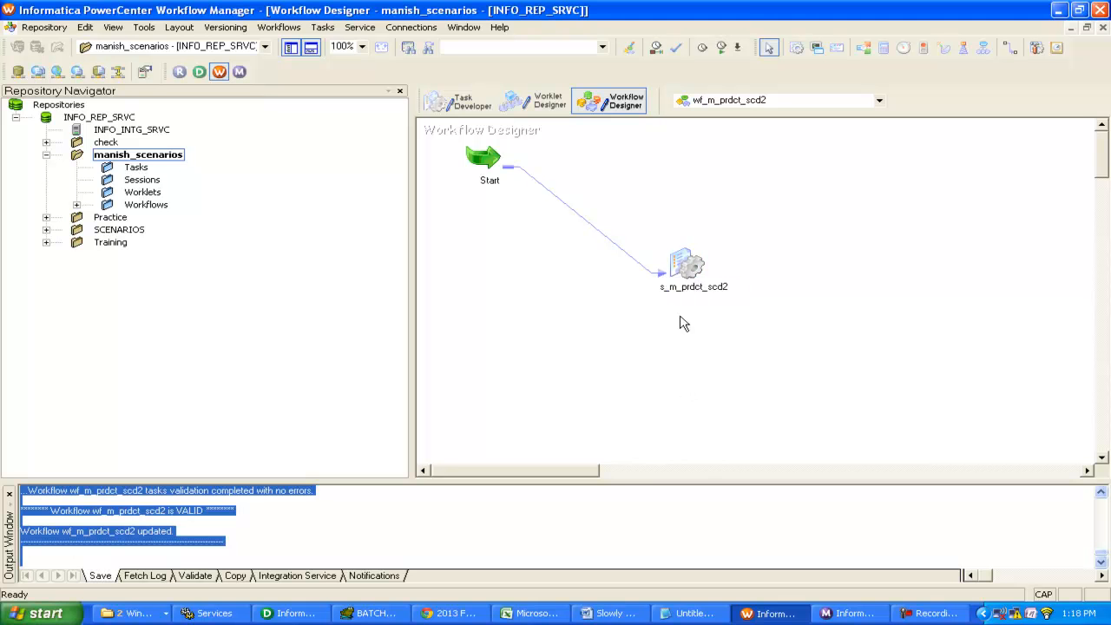
pyautogui.click(688, 263)
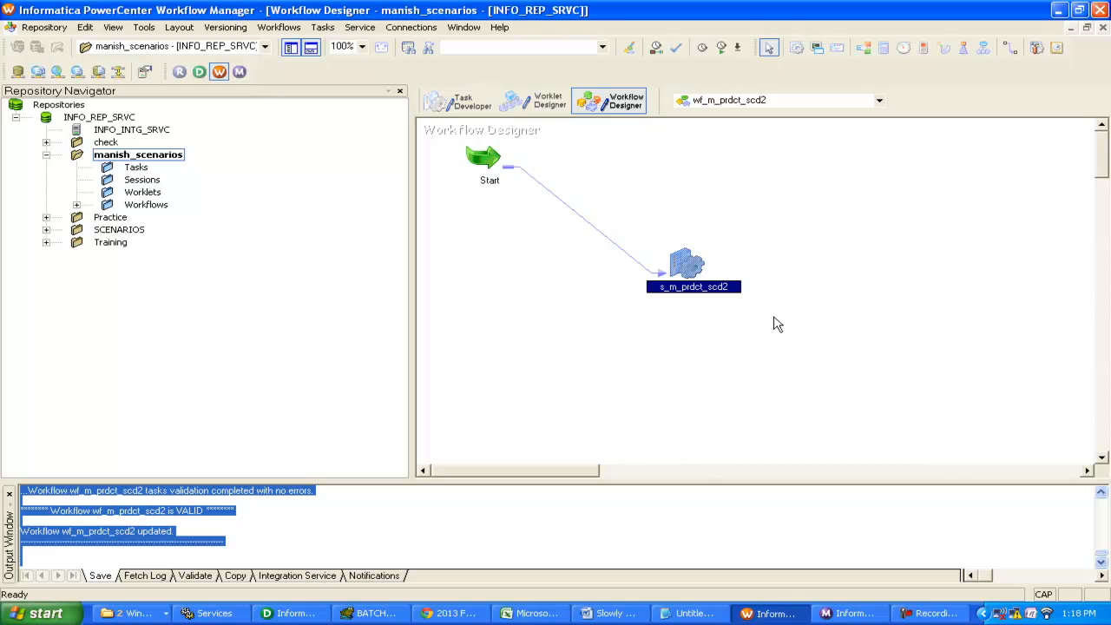
# Switch to Toad, go to the SCOTT@ORCL8 connection and select PRODUCT_SOURCE1 in the table list
pyautogui.click(383, 617)
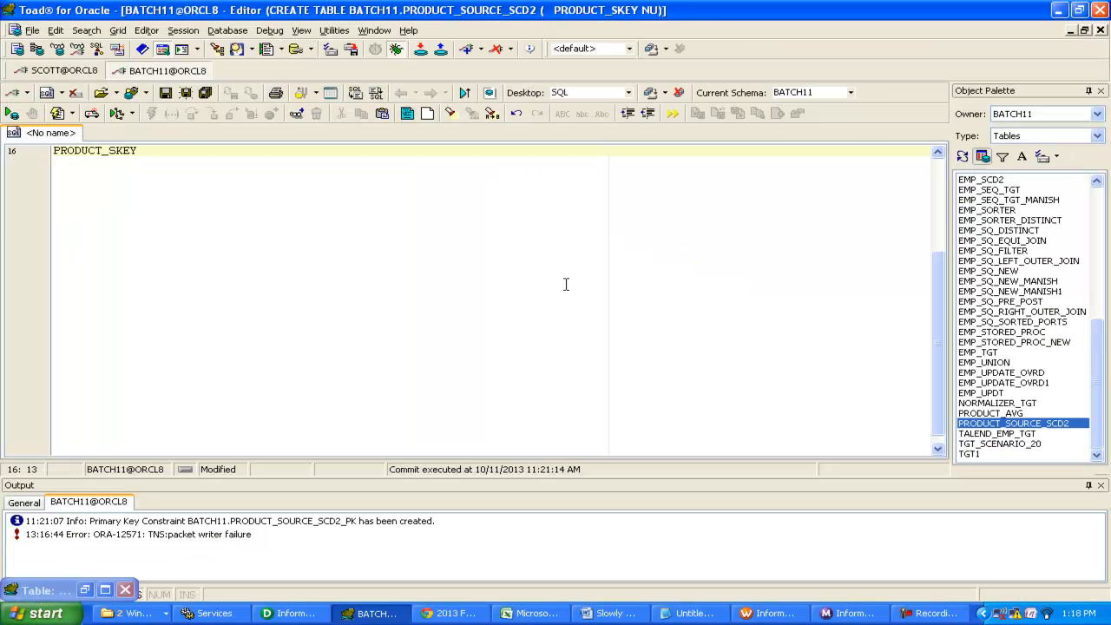
pyautogui.click(76, 67)
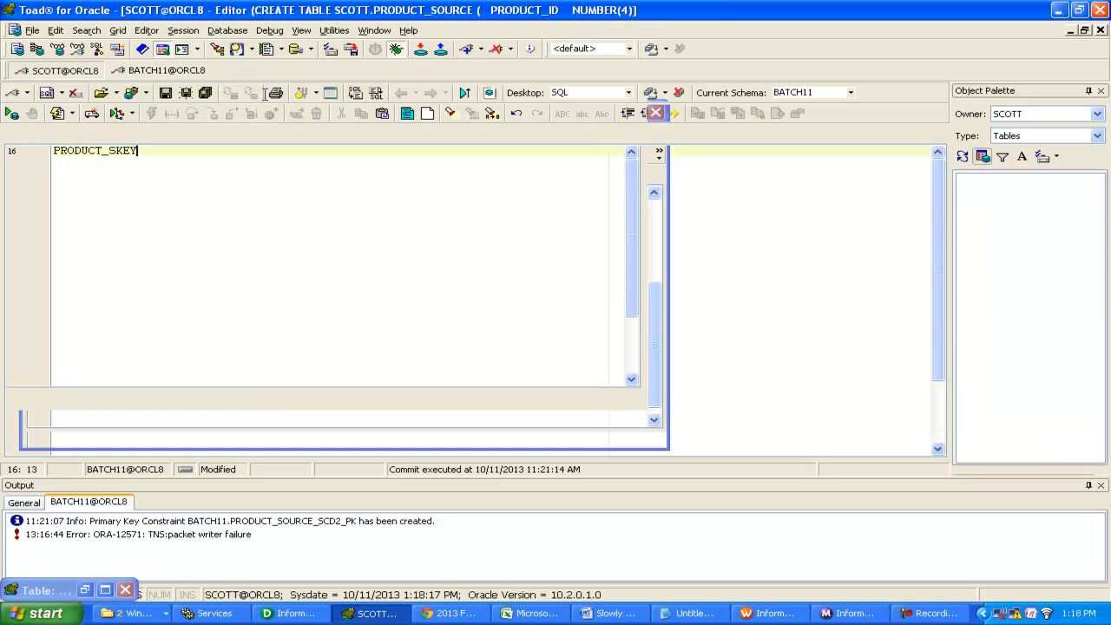
pyautogui.click(164, 72)
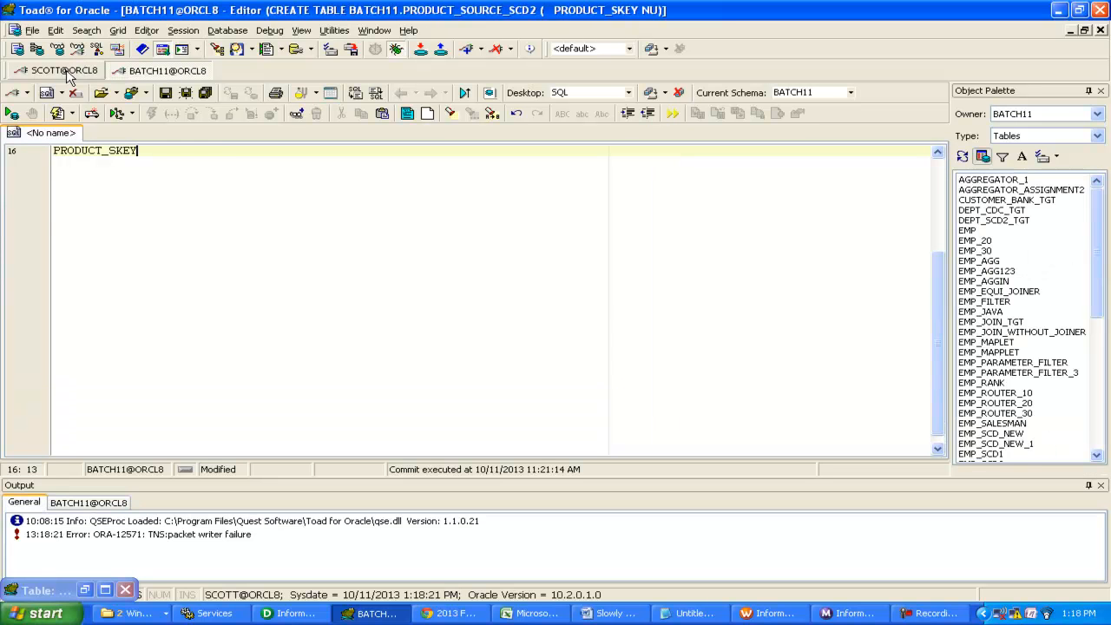
pyautogui.click(65, 71)
pyautogui.moveTo(1104, 327); pyautogui.dragTo(1101, 408)
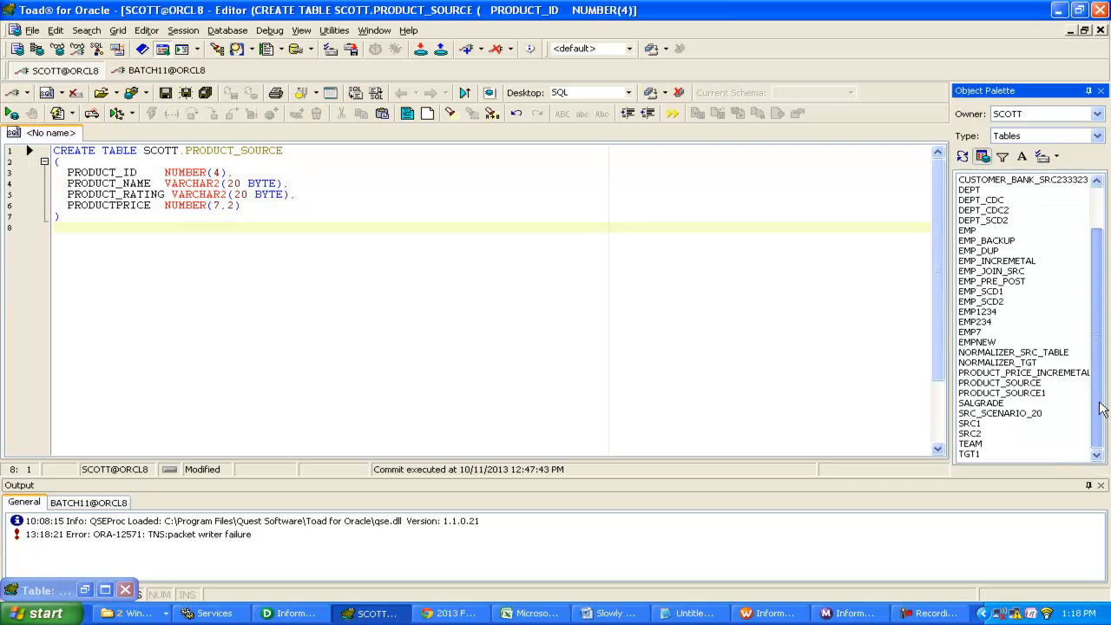
pyautogui.click(1023, 393)
# Switch to PowerCenter Designer and generate the default Lookup SQL Override query for the LKPTRANS lookup
pyautogui.click(298, 612)
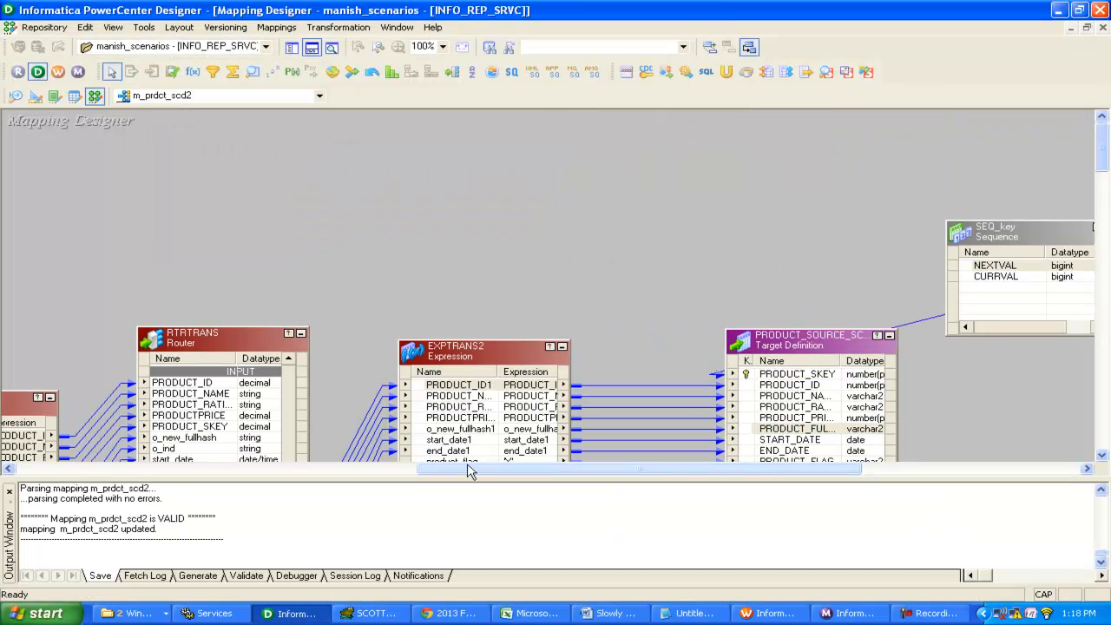
pyautogui.moveTo(469, 470); pyautogui.dragTo(217, 470)
pyautogui.doubleClick(314, 359)
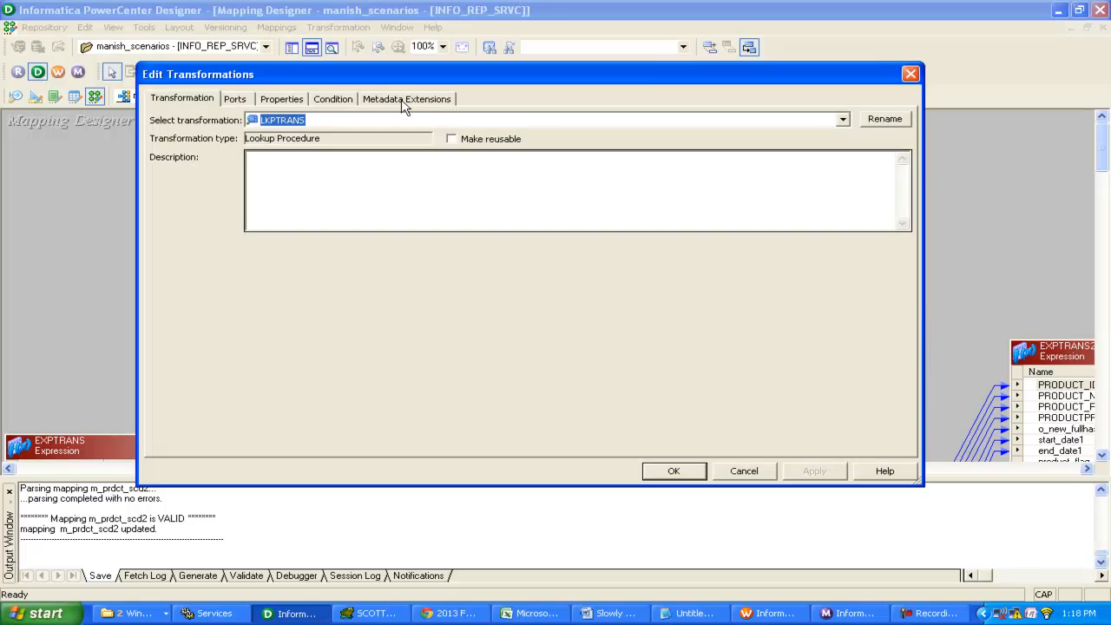
pyautogui.click(276, 99)
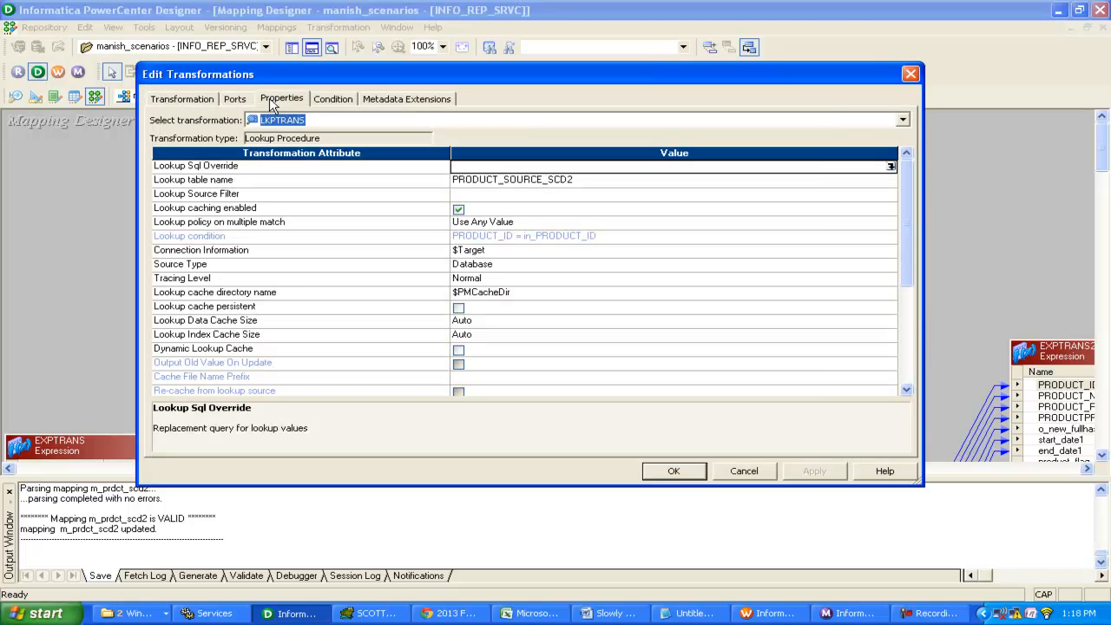
pyautogui.click(891, 166)
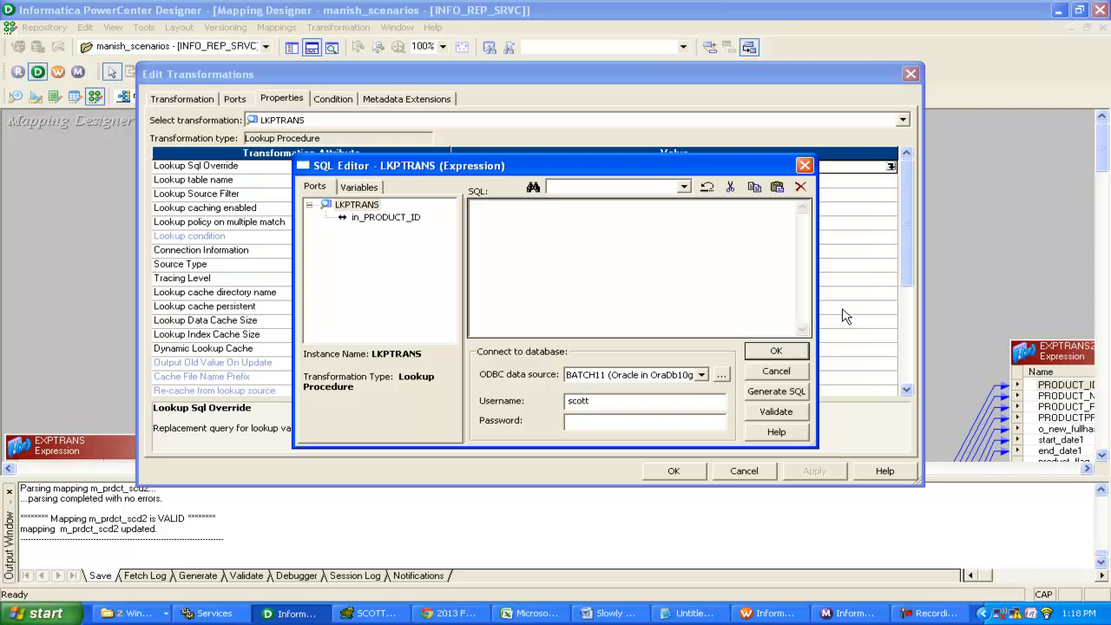
pyautogui.click(776, 390)
# Append a WHERE clause to the override query with the condition PRODUCT_SOURCE_SCD2.PRODUCT_ID='Y'--
pyautogui.click(683, 268)
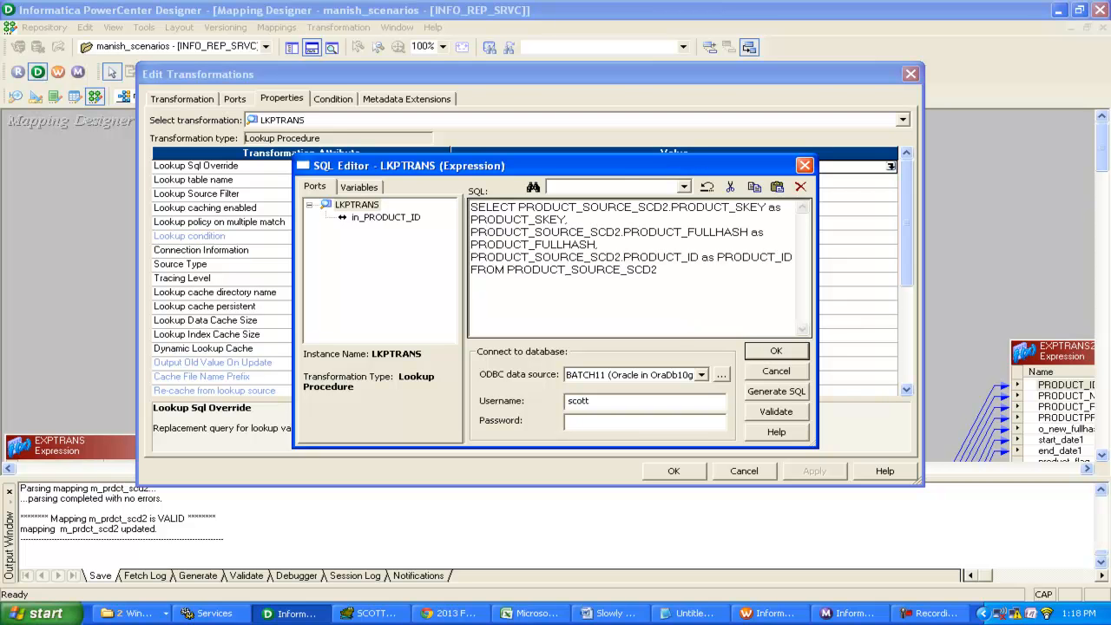
pyautogui.press('Return')
pyautogui.write('WHERE')
pyautogui.press('Return')
pyautogui.moveTo(471, 256); pyautogui.dragTo(701, 268)
pyautogui.hotkey('ctrl', 'c')
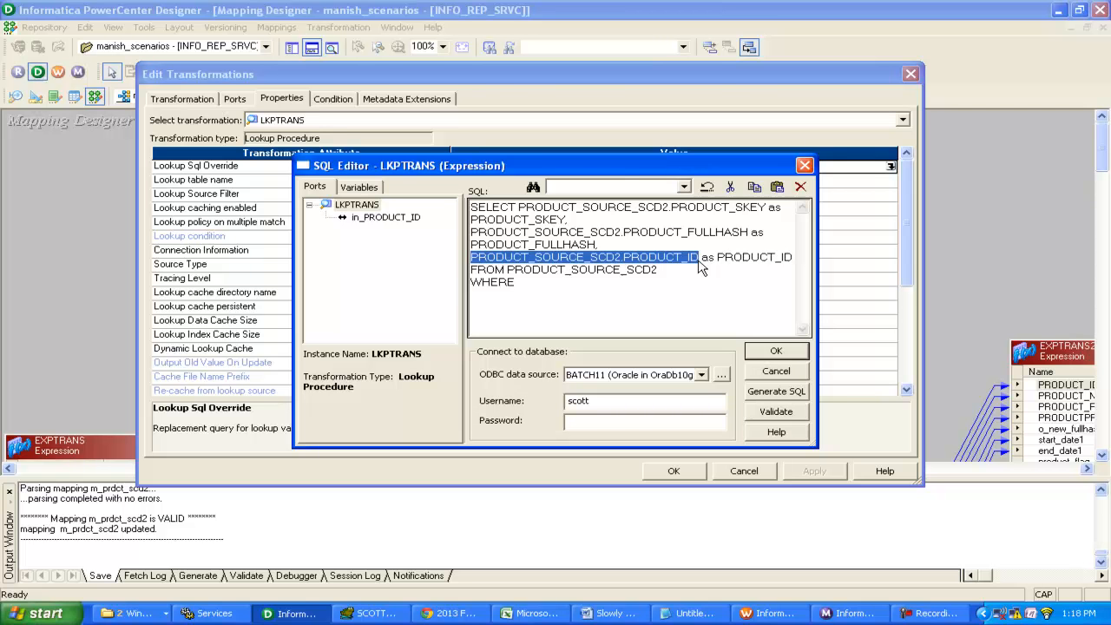
pyautogui.click(508, 297)
pyautogui.hotkey('ctrl', 'v')
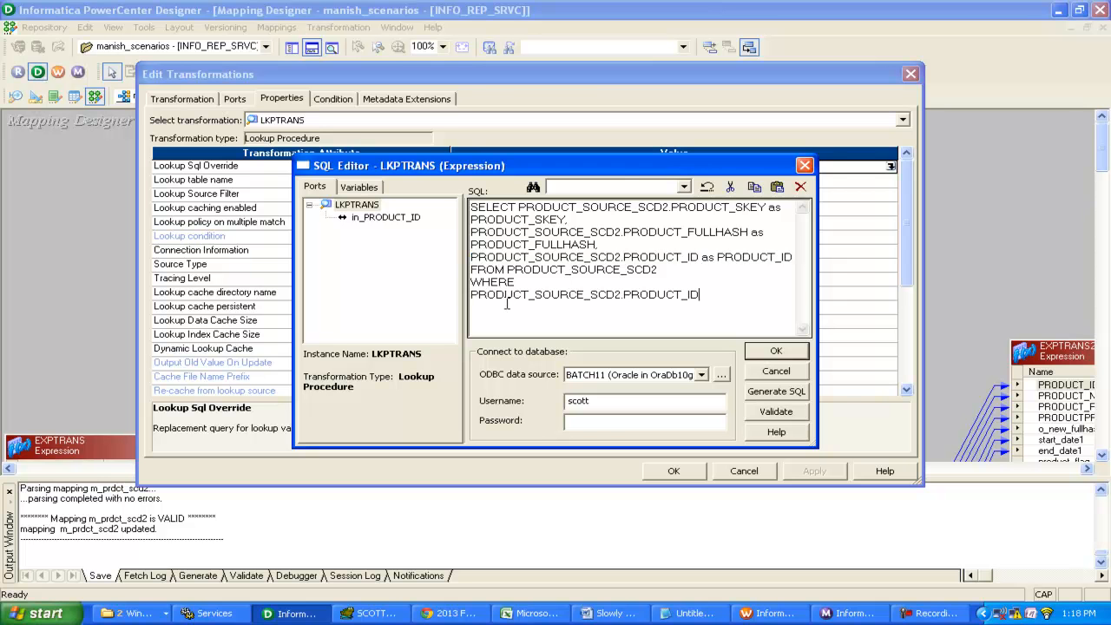
pyautogui.write("='Y'--")
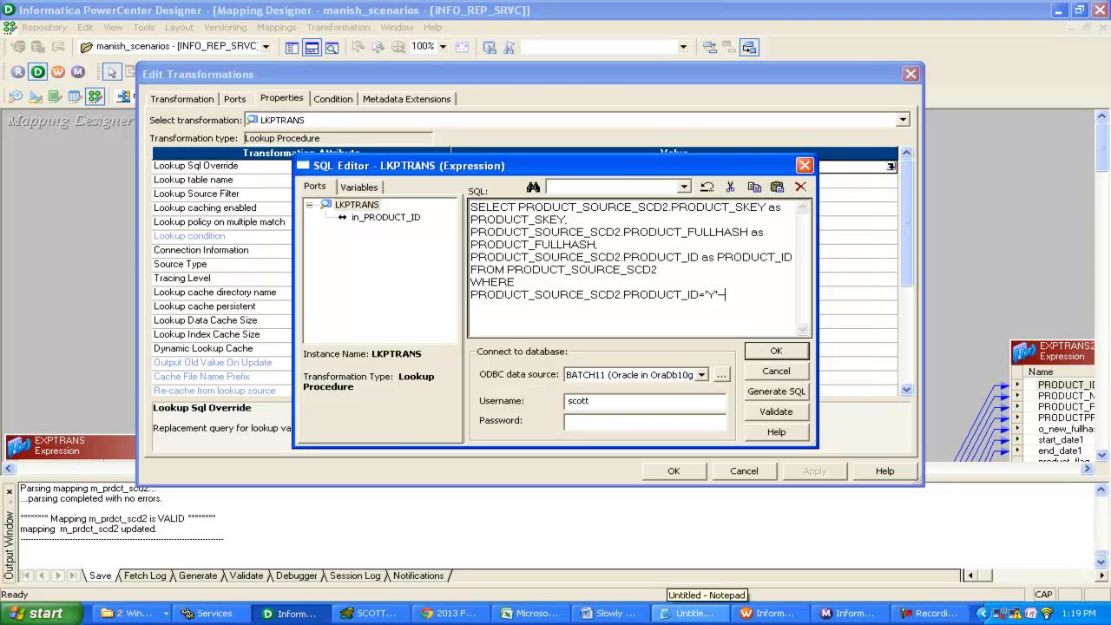
# Switch to Toad and view the data of the BATCH11 table PRODUCT_SOURCE_SCD2 across to the PRODUCT_FLAG column
pyautogui.click(420, 618)
pyautogui.click(385, 615)
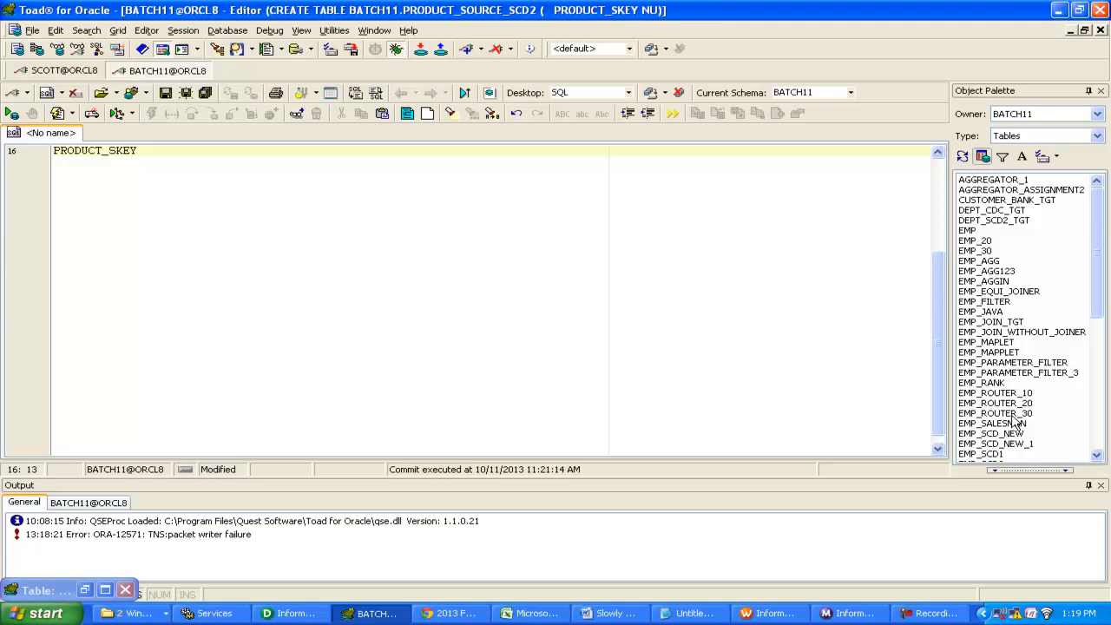
pyautogui.moveTo(1100, 314); pyautogui.dragTo(1099, 453)
pyautogui.rightClick(1045, 423)
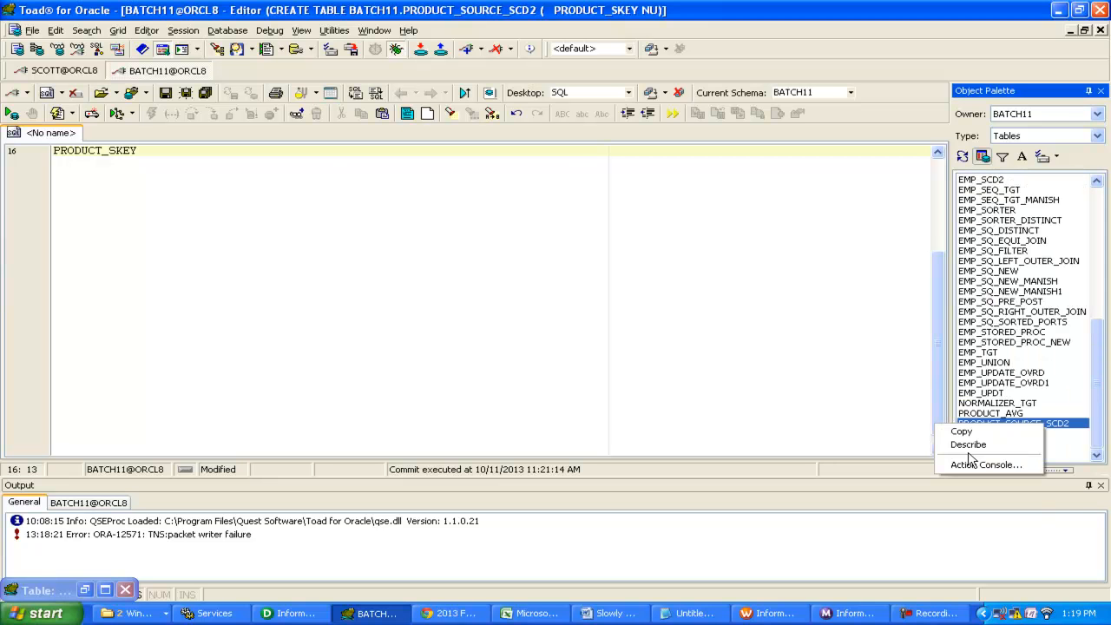
pyautogui.click(968, 445)
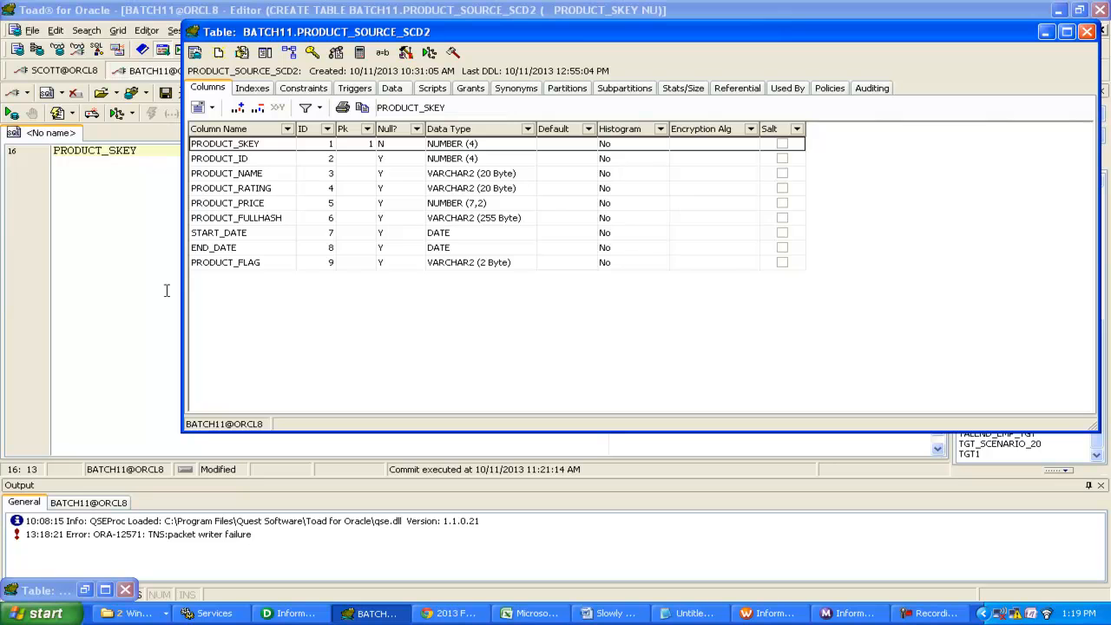
pyautogui.click(394, 89)
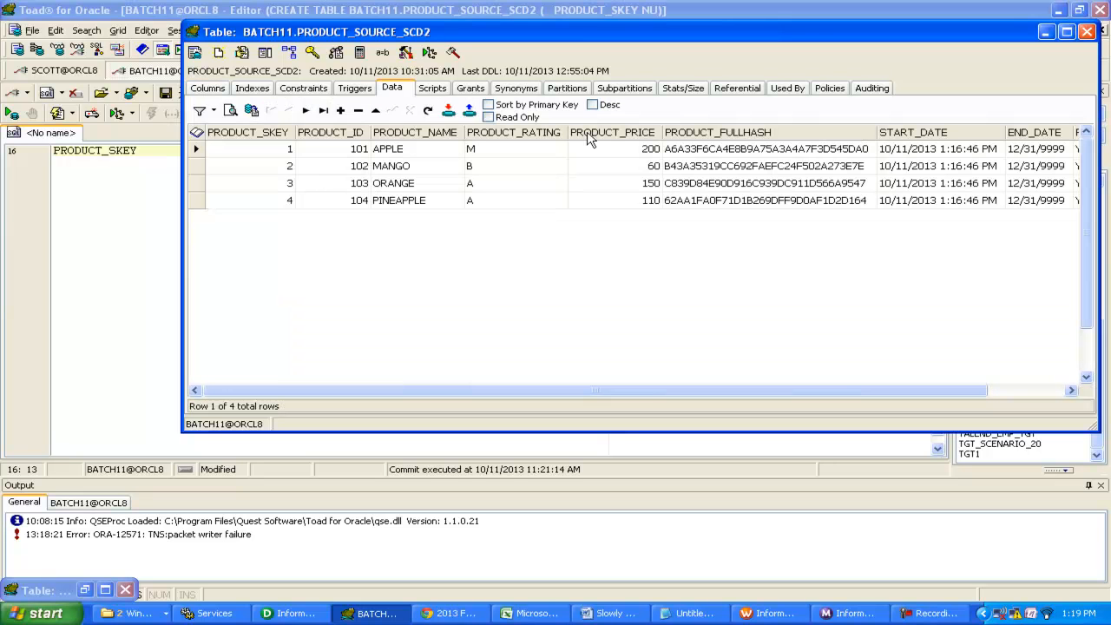
pyautogui.moveTo(657, 385); pyautogui.dragTo(733, 388)
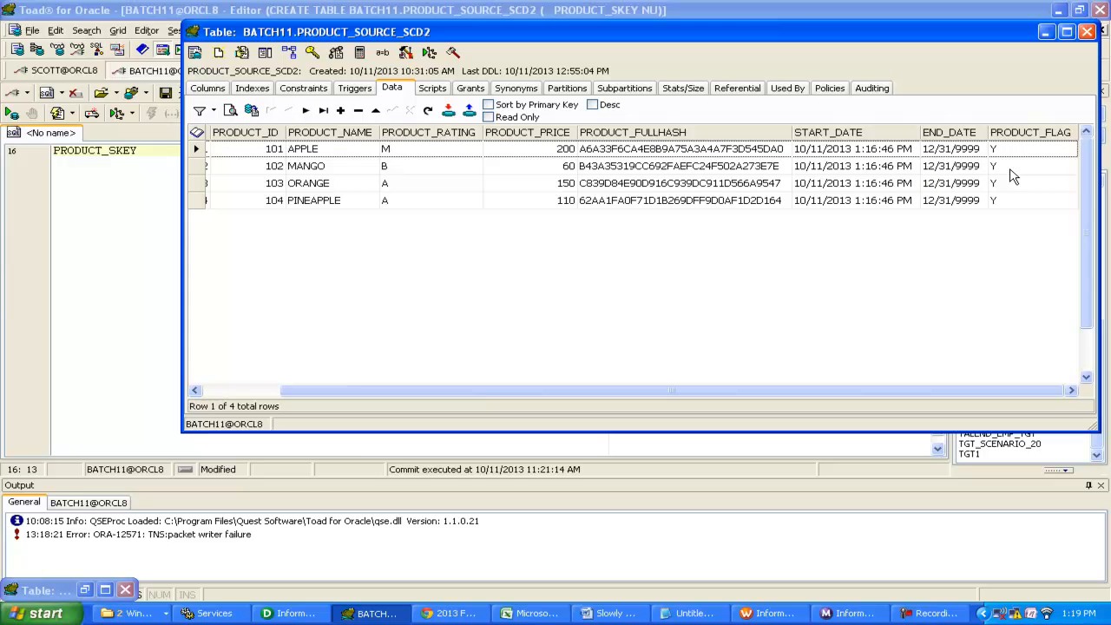
# Copy the column name PRODUCT_FLAG from the column's sort options
pyautogui.click(1021, 132)
pyautogui.doubleClick(511, 285)
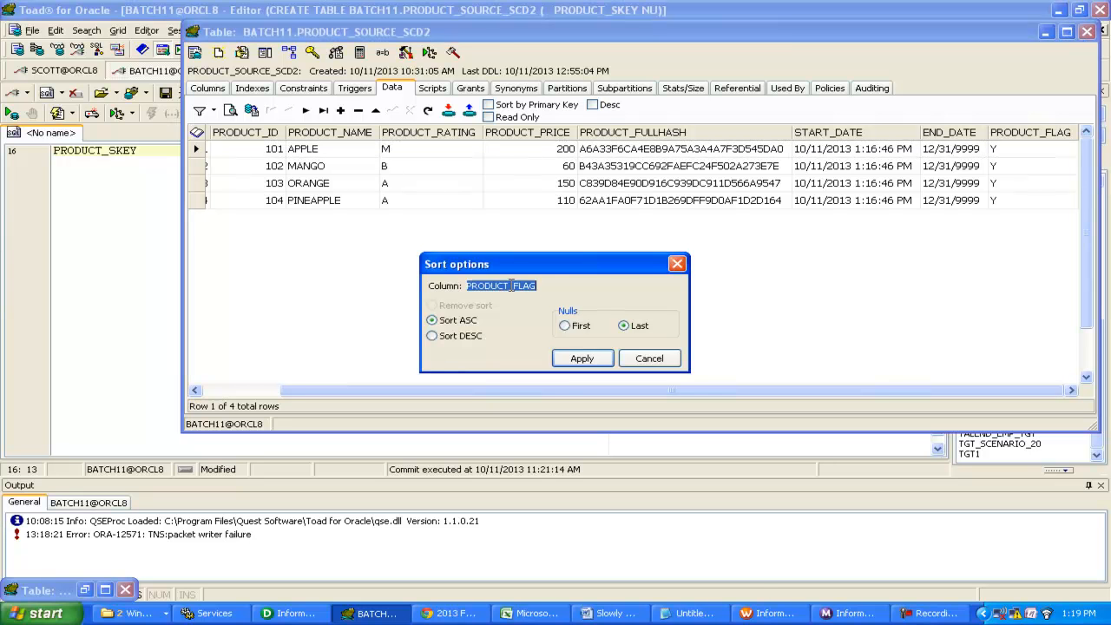
pyautogui.rightClick(511, 285)
pyautogui.click(538, 328)
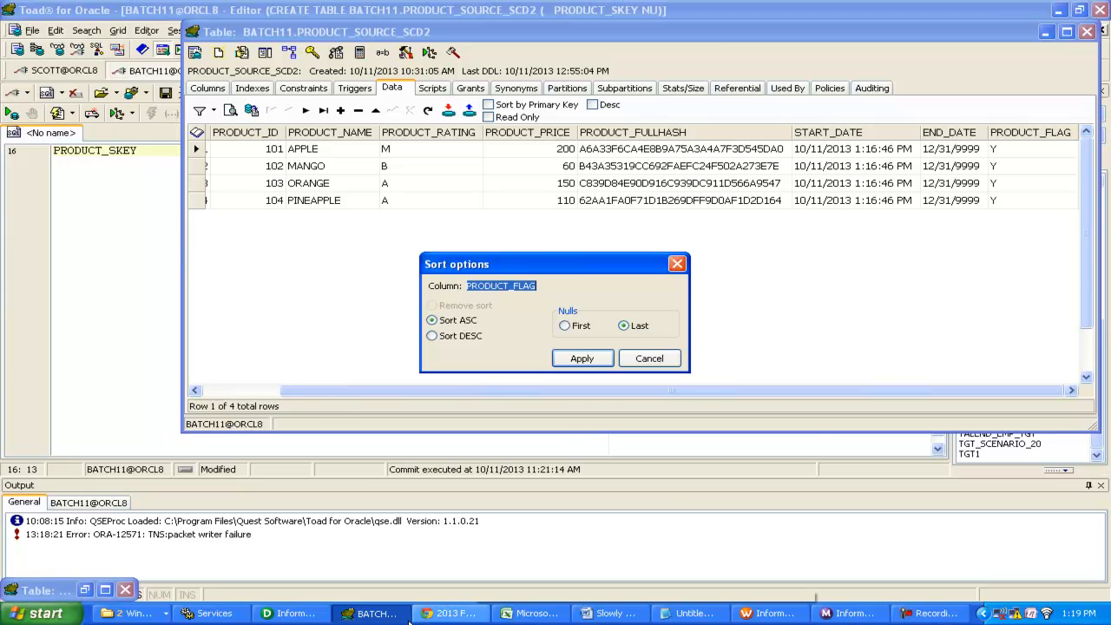
# Return to PowerCenter Designer, replace PRODUCT_ID with PRODUCT_FLAG in the override's WHERE condition and accept the LKPTRANS changes
pyautogui.click(291, 613)
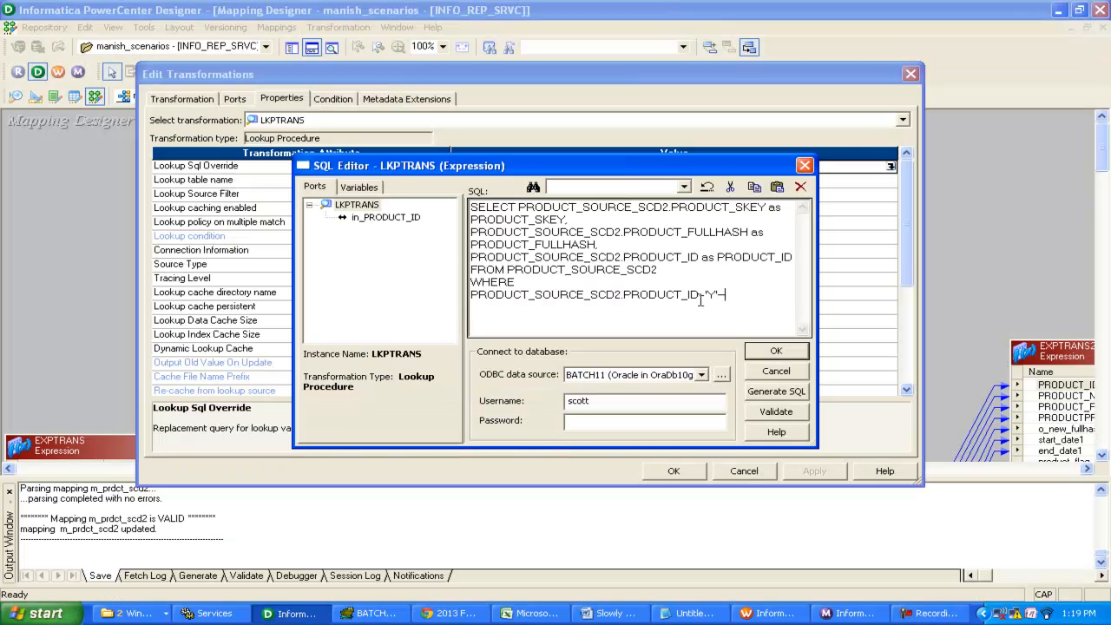
pyautogui.click(623, 295)
pyautogui.moveTo(623, 294); pyautogui.dragTo(696, 300)
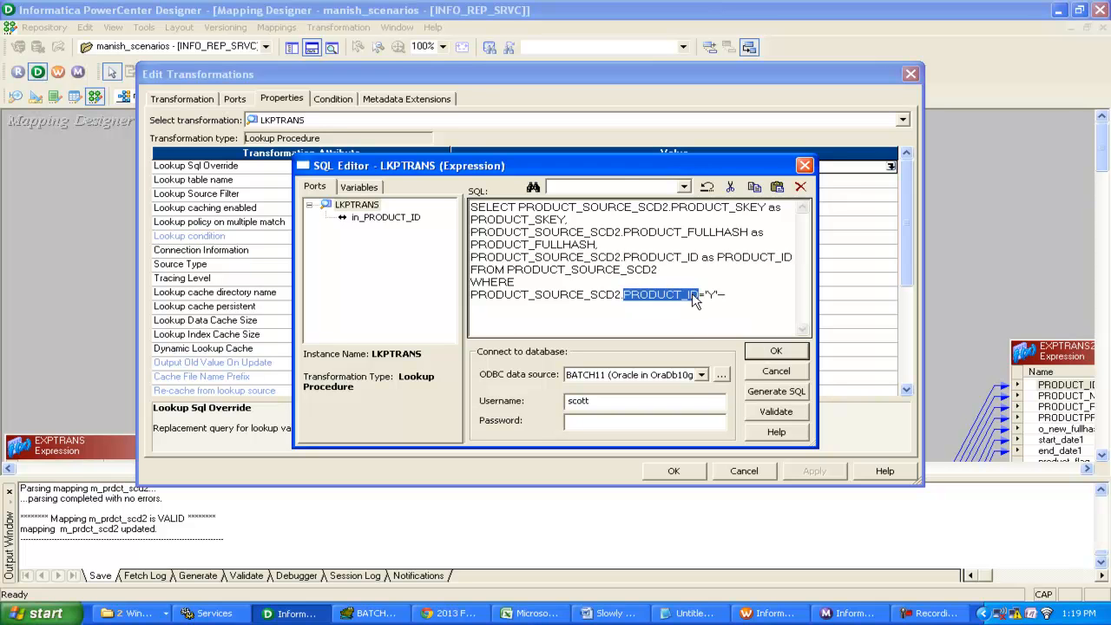
pyautogui.rightClick(695, 299)
pyautogui.click(714, 349)
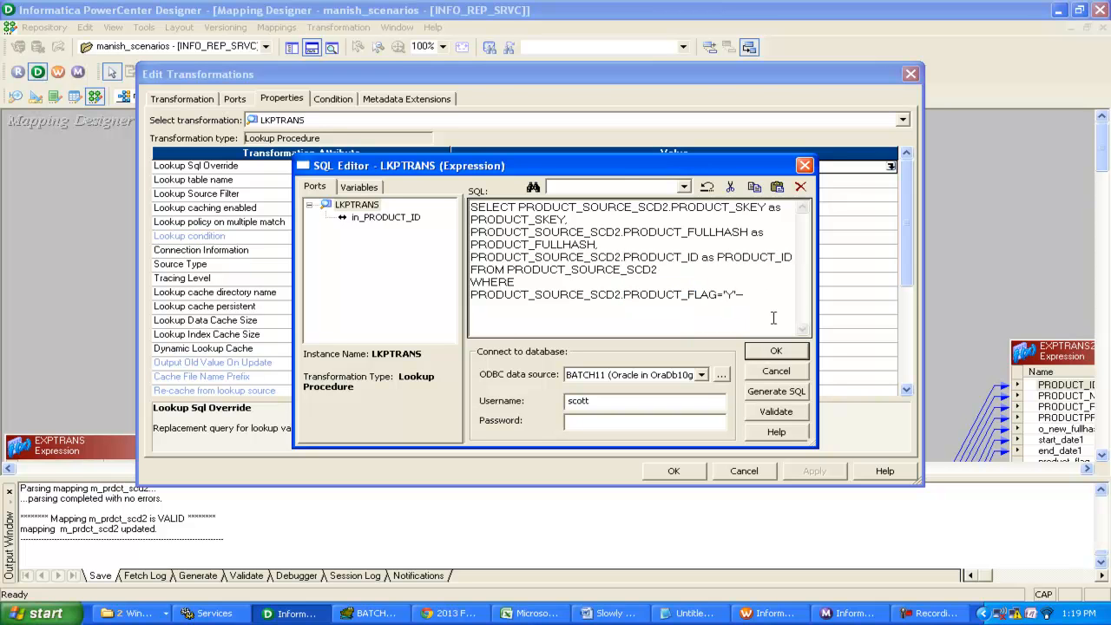
pyautogui.click(776, 352)
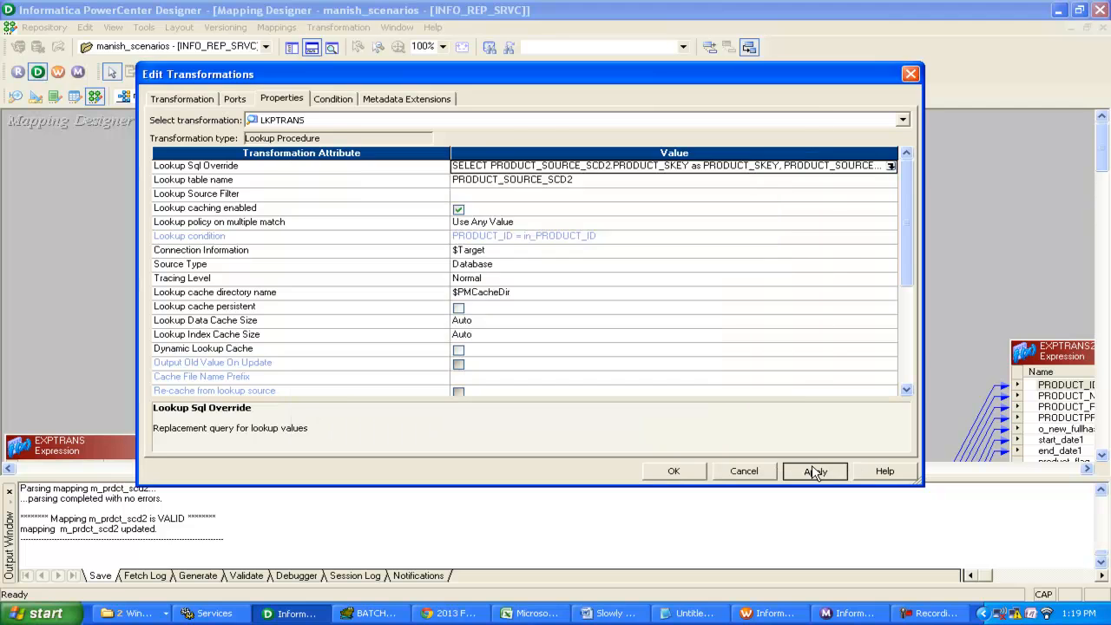
pyautogui.click(682, 472)
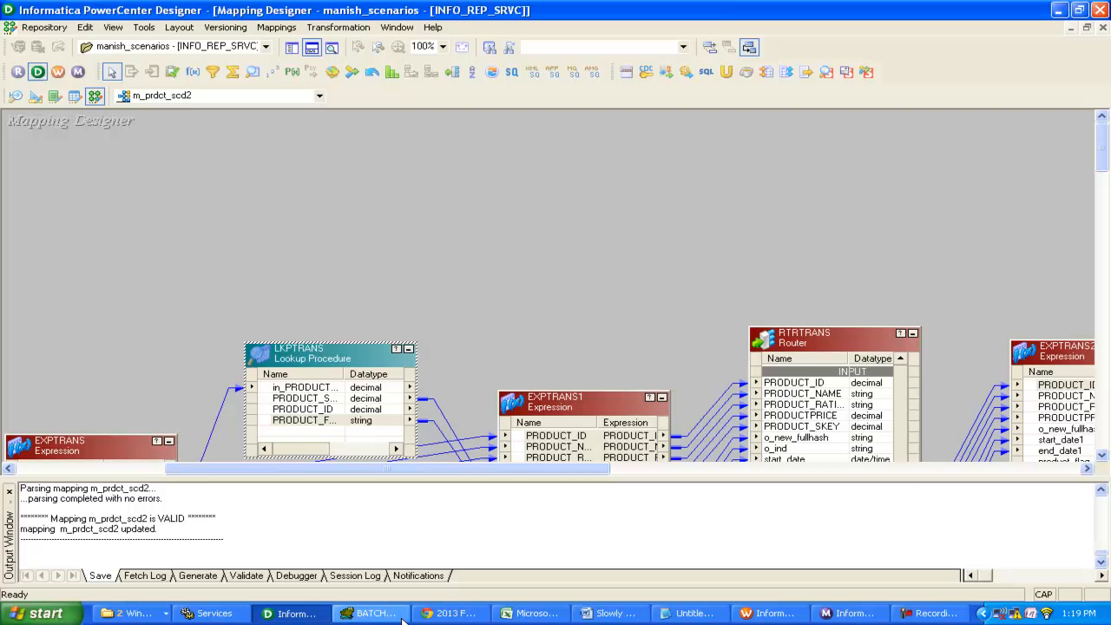
# Switch to Workflow Manager, refresh the s_m_prdct_scd2 session's mapping and save the wf_m_prdct_scd2 workflow
pyautogui.click(755, 616)
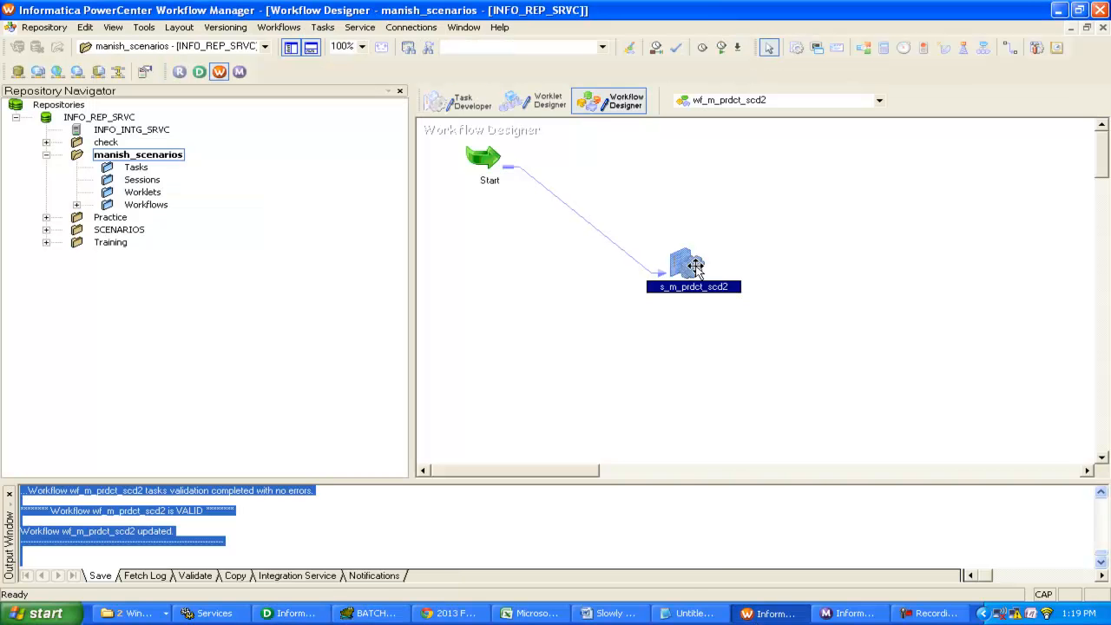
pyautogui.rightClick(697, 265)
pyautogui.click(747, 412)
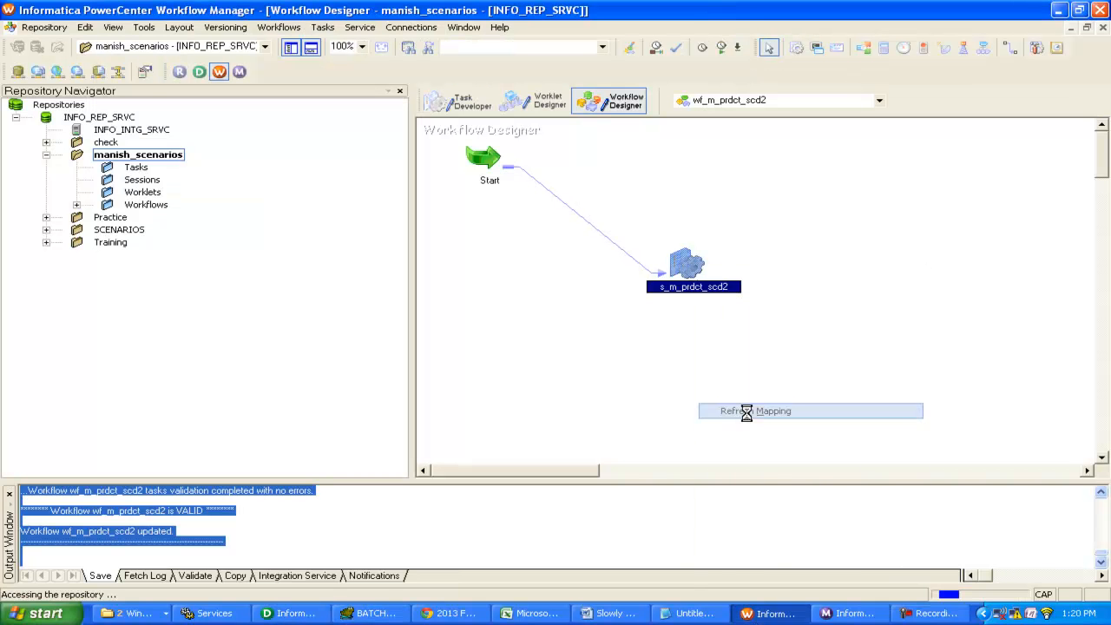
pyautogui.hotkey('ctrl', 's')
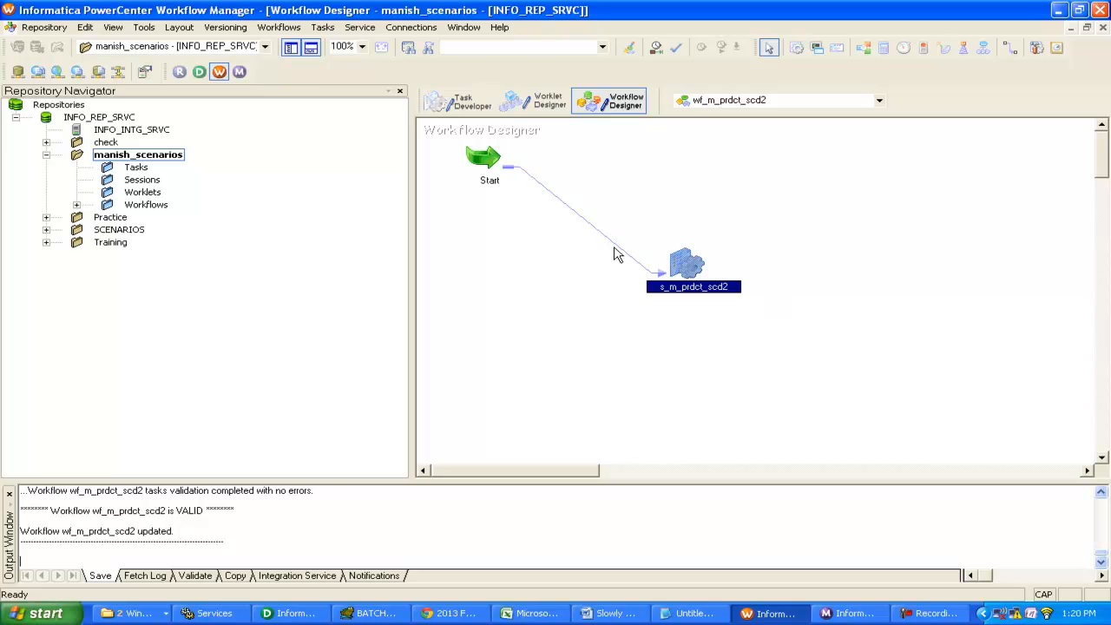
# In Toad, close the PRODUCT_SOURCE_SCD2 table window and open the data of SCOTT's PRODUCT_SOURCE table
pyautogui.click(404, 611)
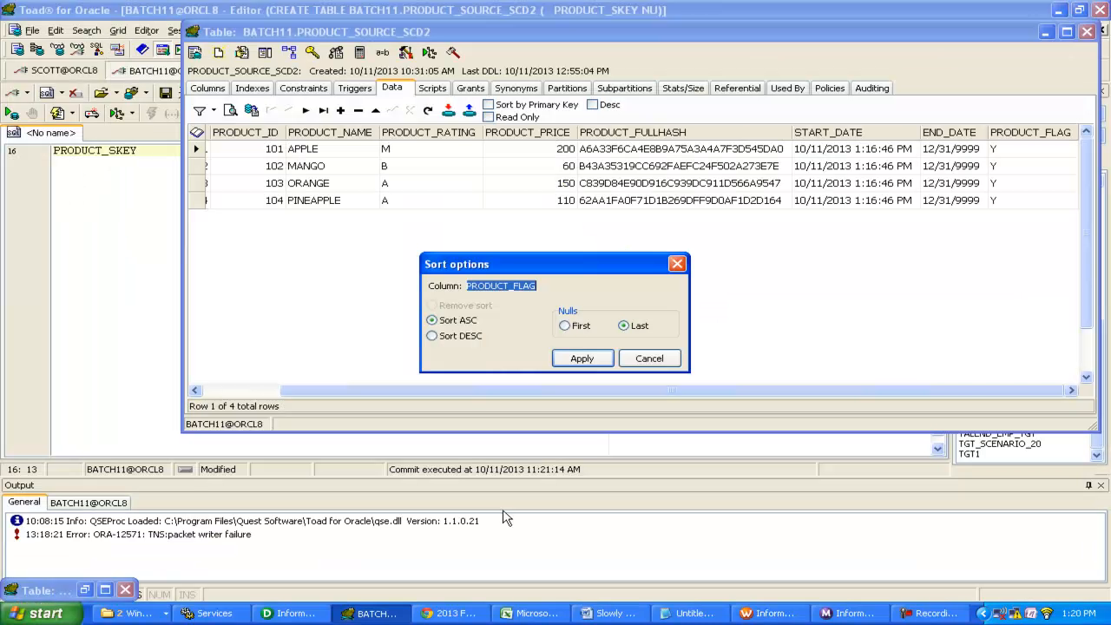
pyautogui.click(643, 363)
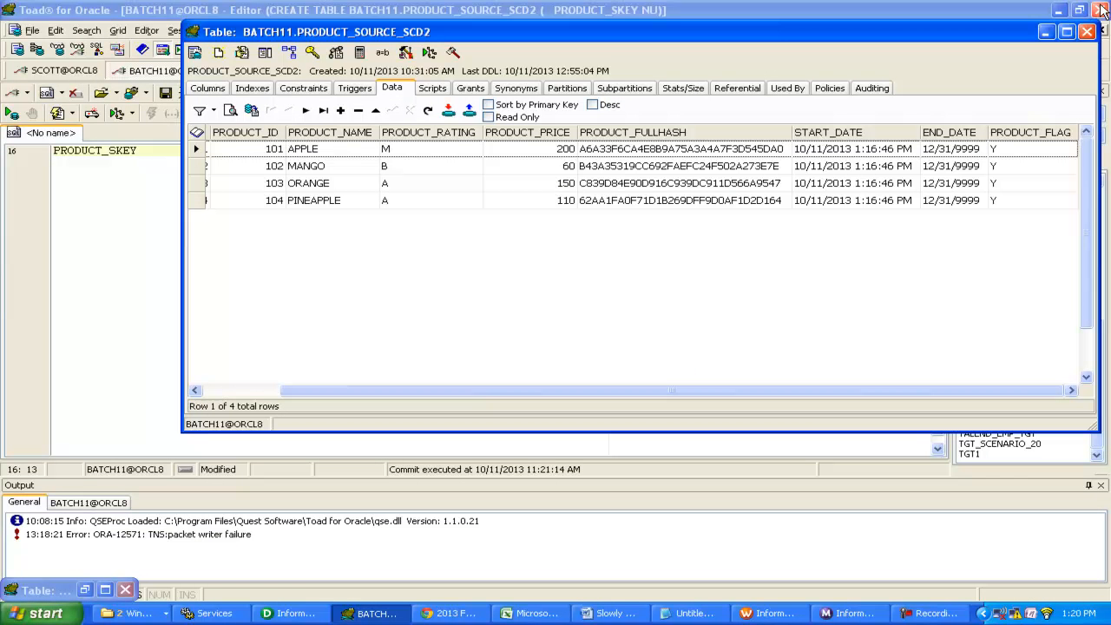
pyautogui.click(1087, 31)
pyautogui.click(65, 72)
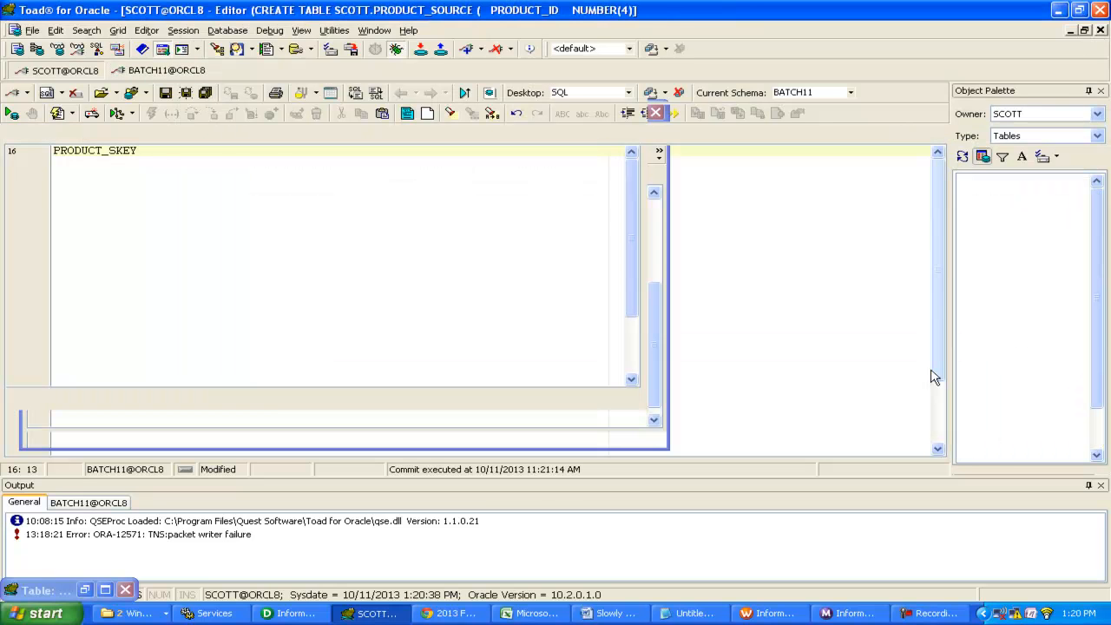
pyautogui.moveTo(1101, 354); pyautogui.dragTo(1020, 421)
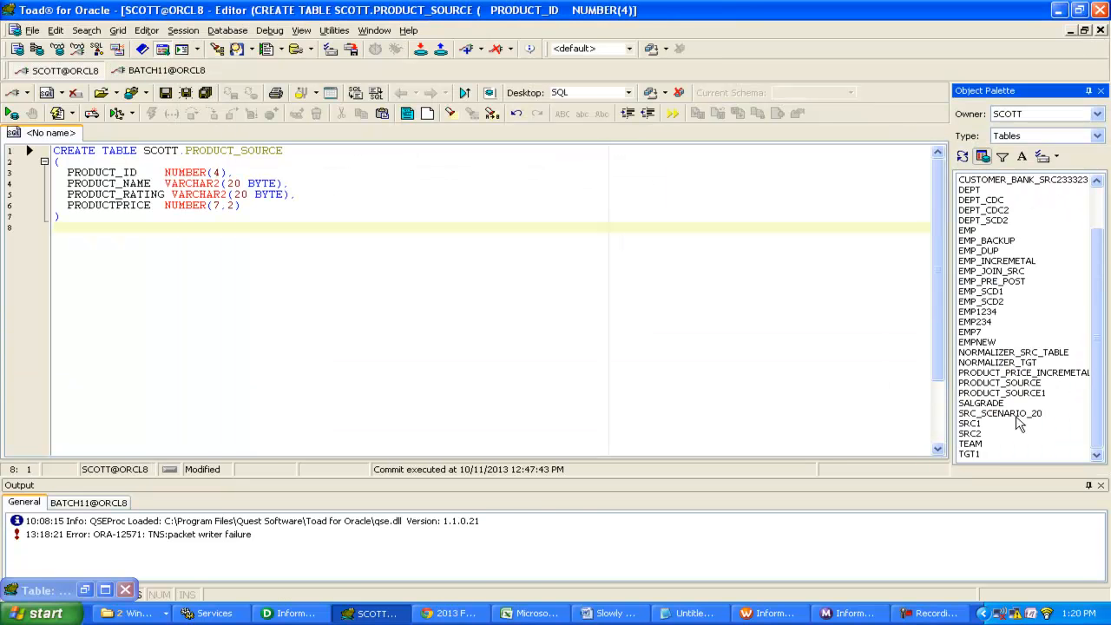
pyautogui.click(1016, 414)
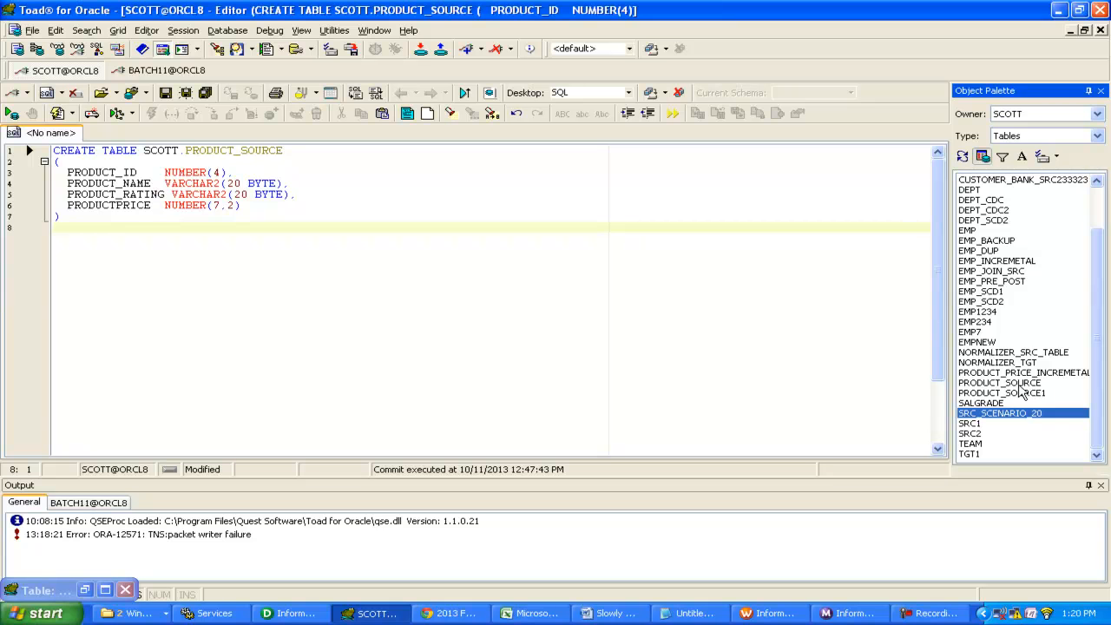
pyautogui.rightClick(1020, 384)
pyautogui.click(924, 403)
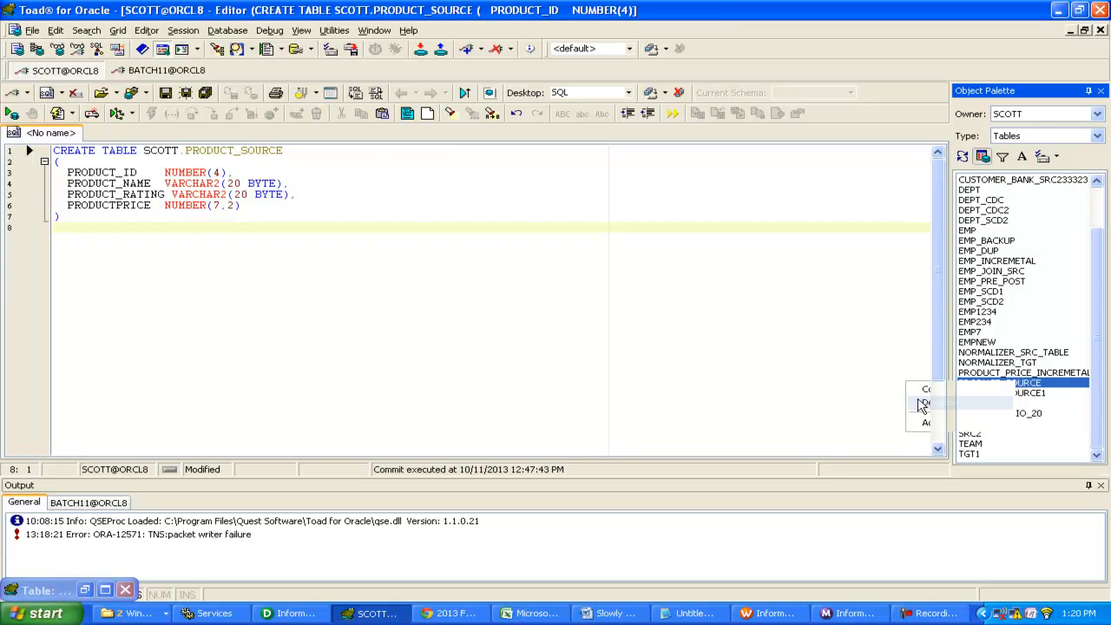
pyautogui.click(393, 89)
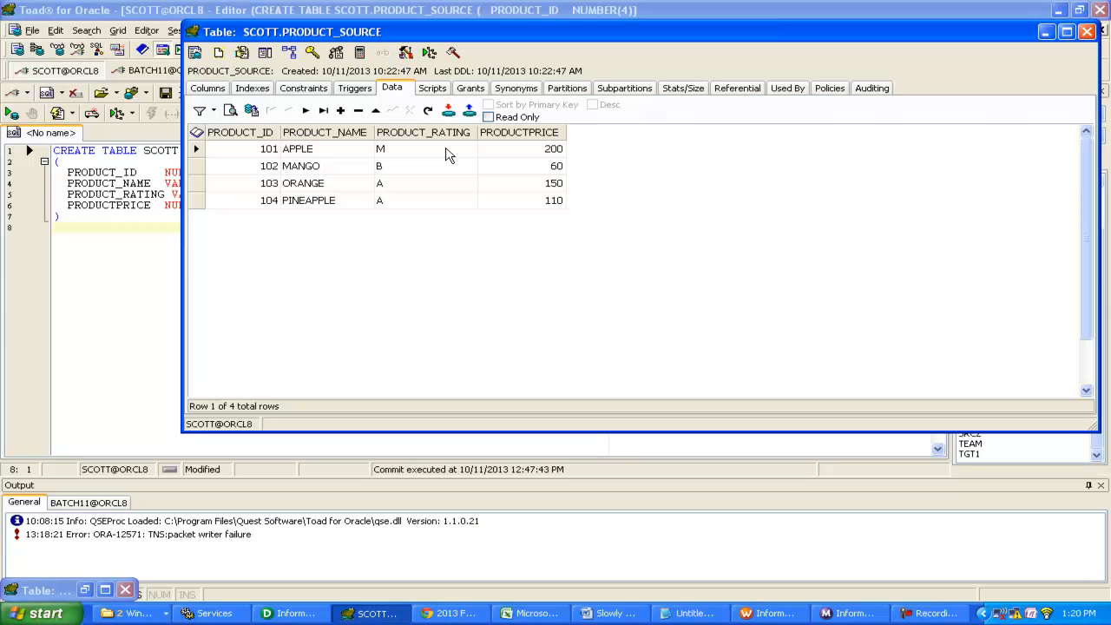
# Set the PRODUCT_RATING of the APPLE row to A, commit the change and close the table window
pyautogui.click(398, 152)
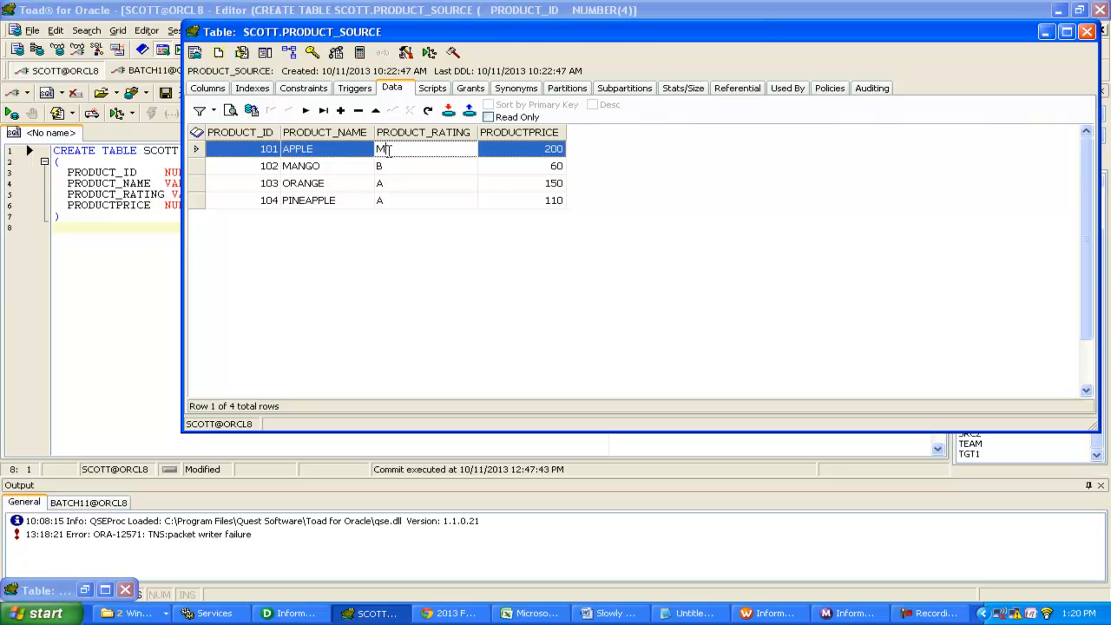
pyautogui.moveTo(389, 149); pyautogui.dragTo(343, 165)
pyautogui.write('a')
pyautogui.press('BackSpace')
pyautogui.write('A')
pyautogui.click(448, 111)
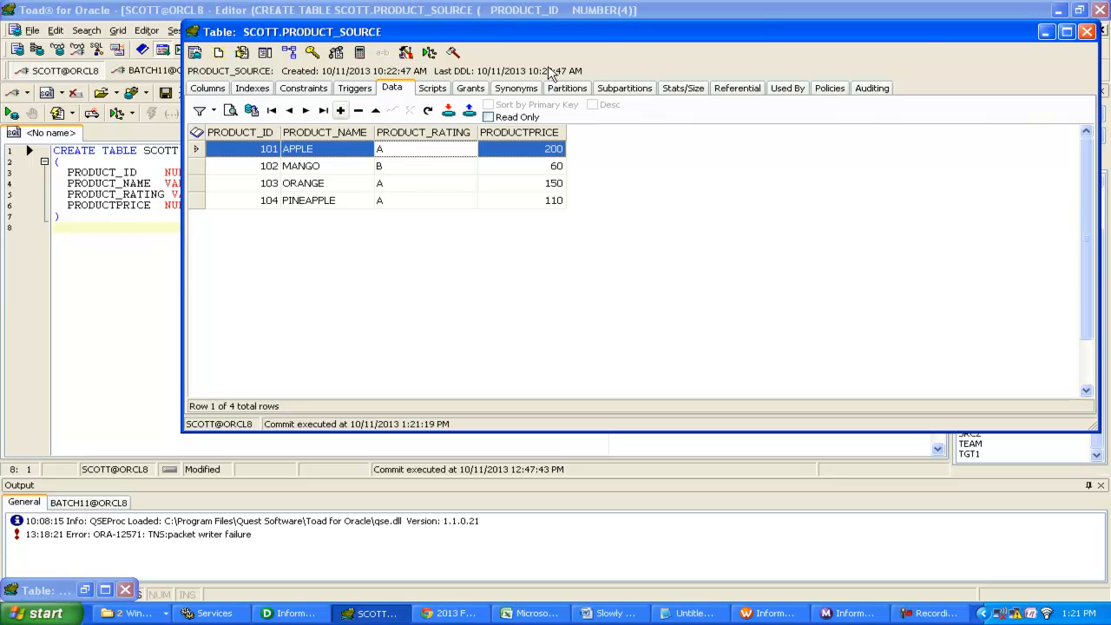
pyautogui.click(450, 113)
pyautogui.click(1086, 32)
pyautogui.click(423, 52)
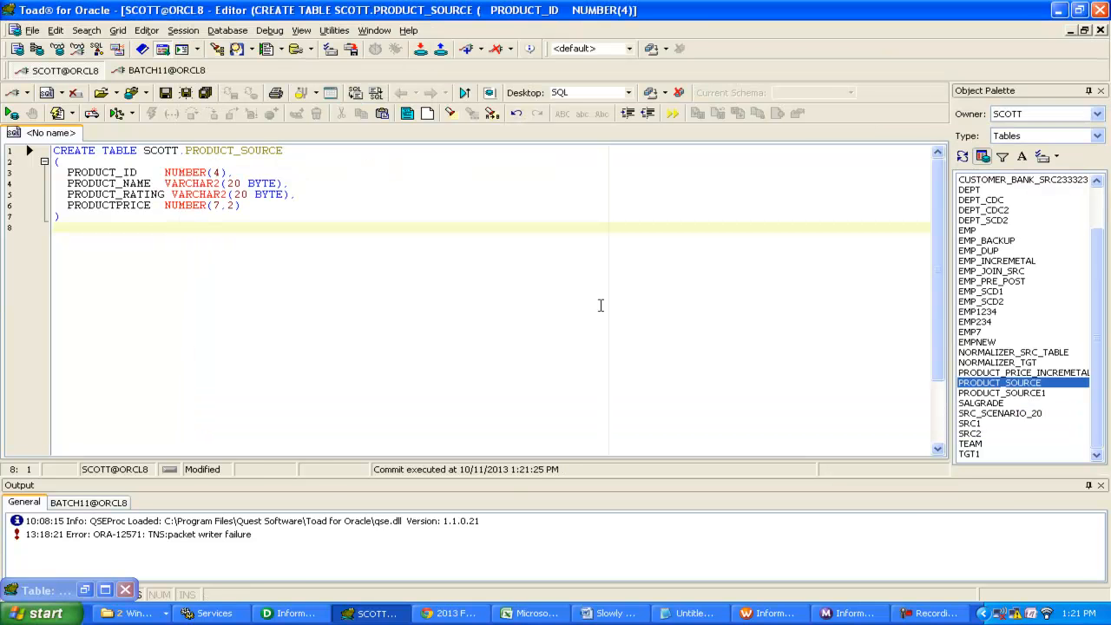
# Switch to Workflow Monitor and restart the s_m_prdct_scd2 session
pyautogui.click(834, 613)
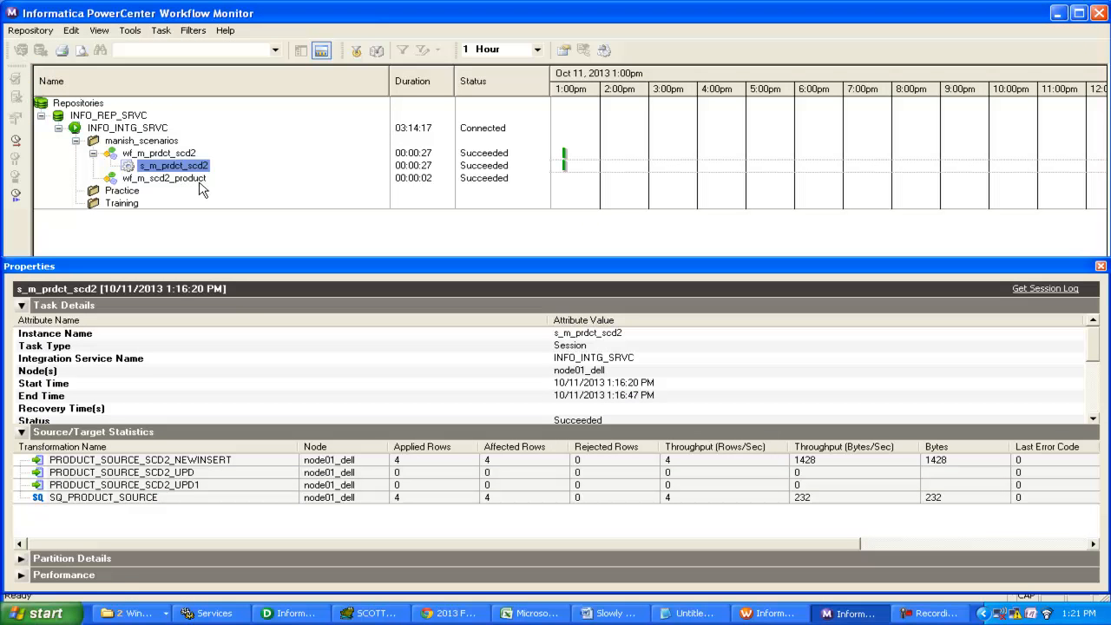
pyautogui.rightClick(171, 170)
pyautogui.click(222, 190)
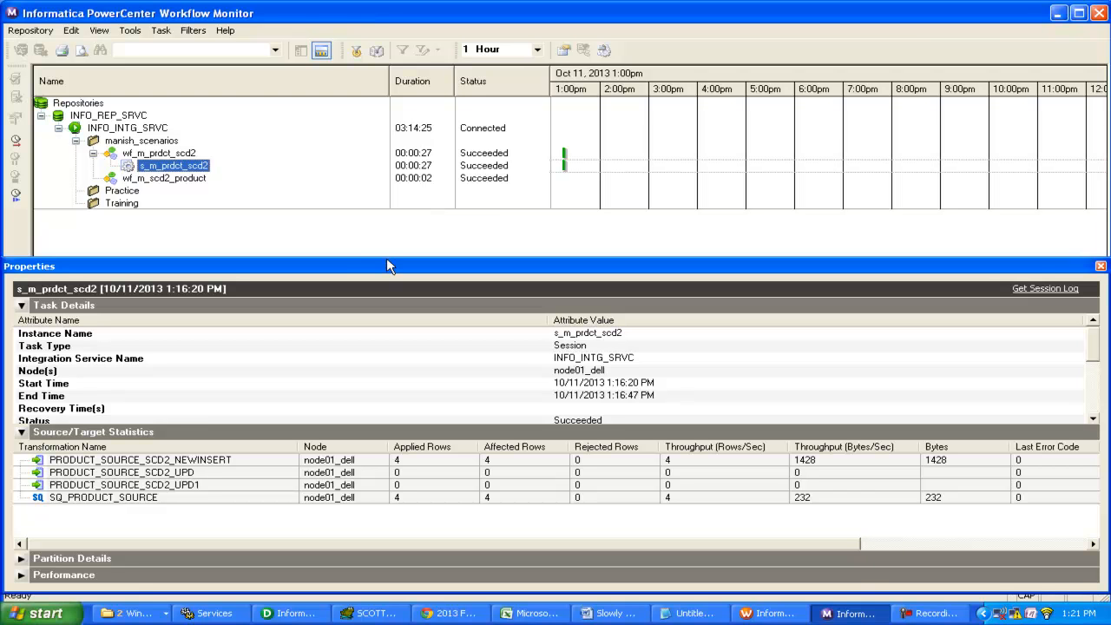
# Close the session's run properties and try to restart the s_m_prdct_scd2 task once more
pyautogui.click(176, 154)
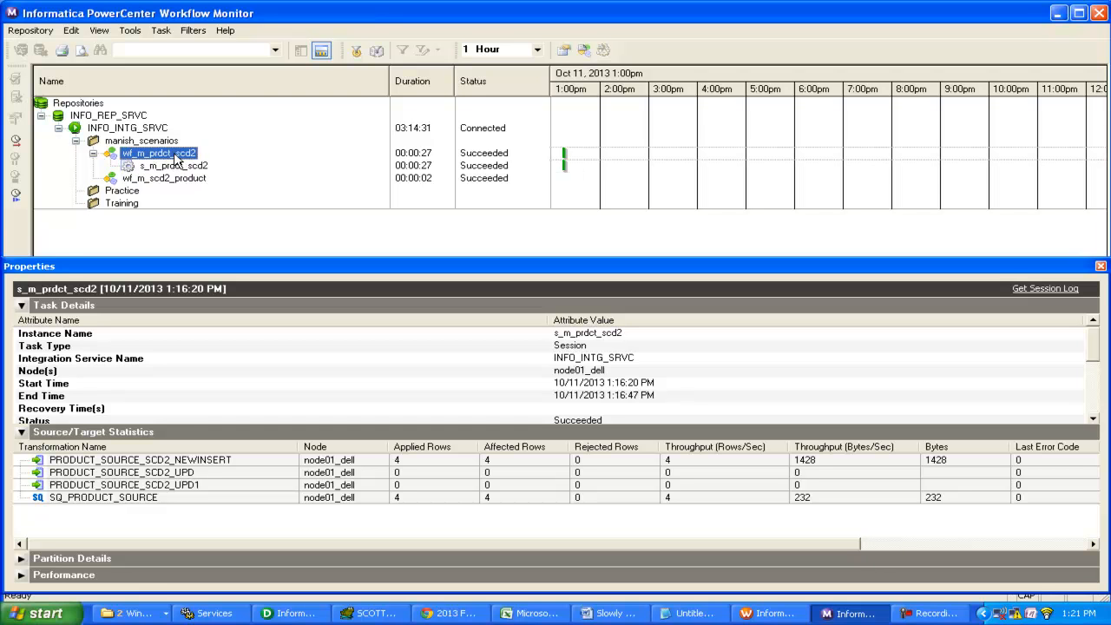
pyautogui.click(1100, 266)
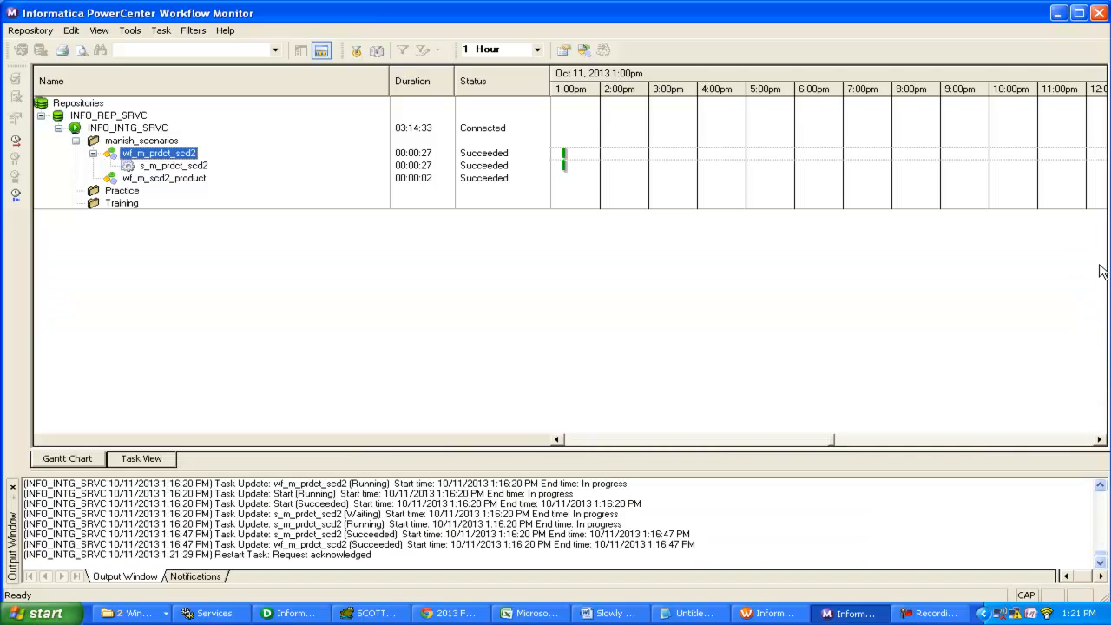
pyautogui.click(174, 165)
pyautogui.rightClick(191, 170)
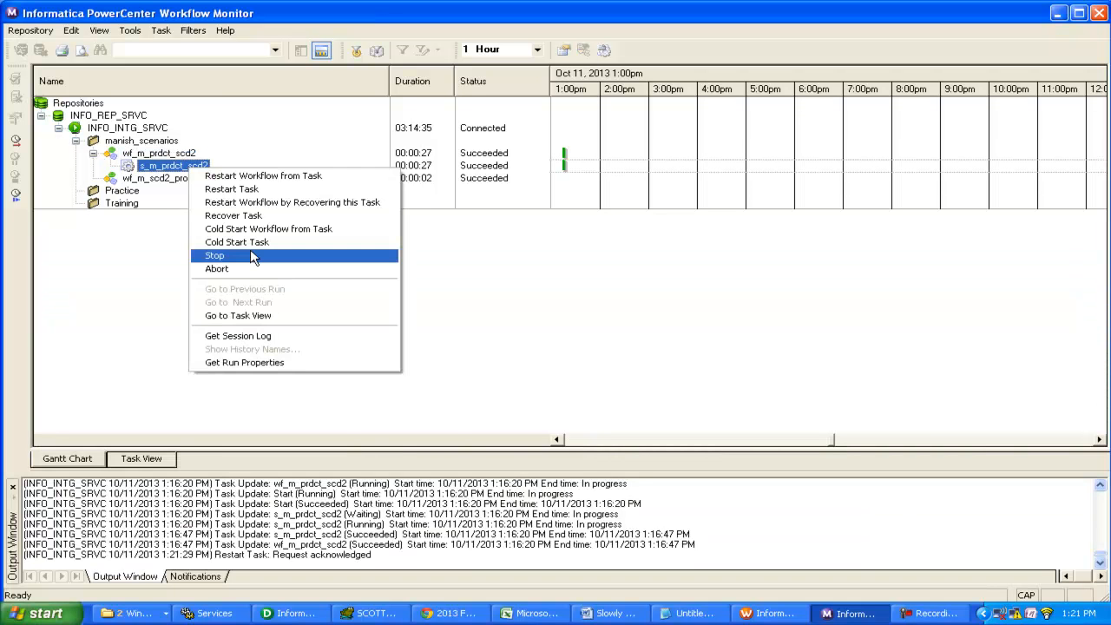
pyautogui.click(243, 190)
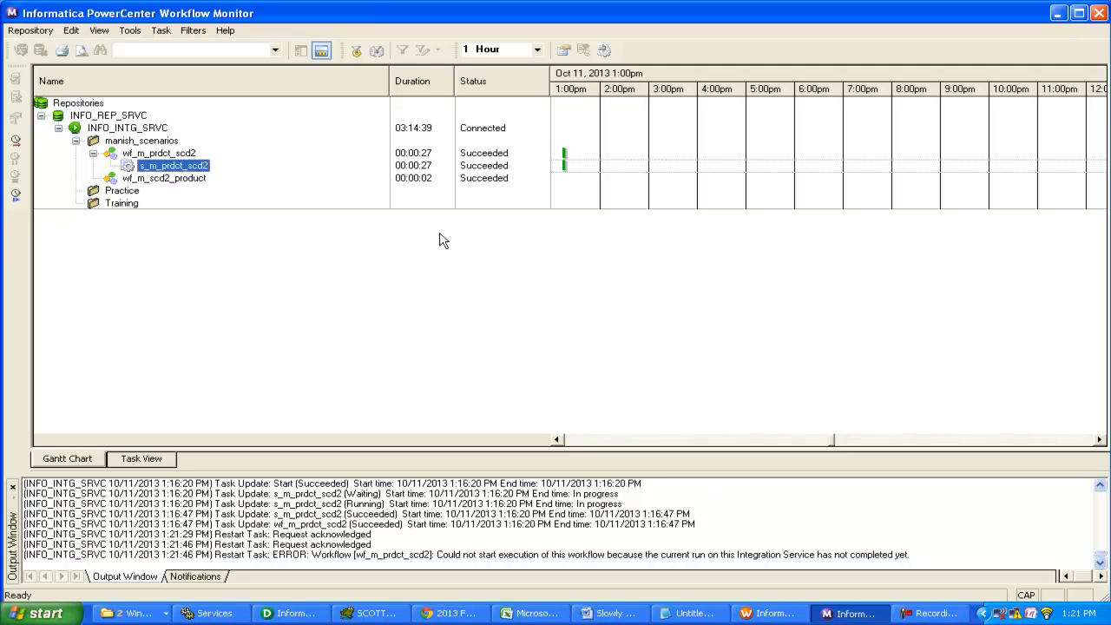
pyautogui.click(179, 155)
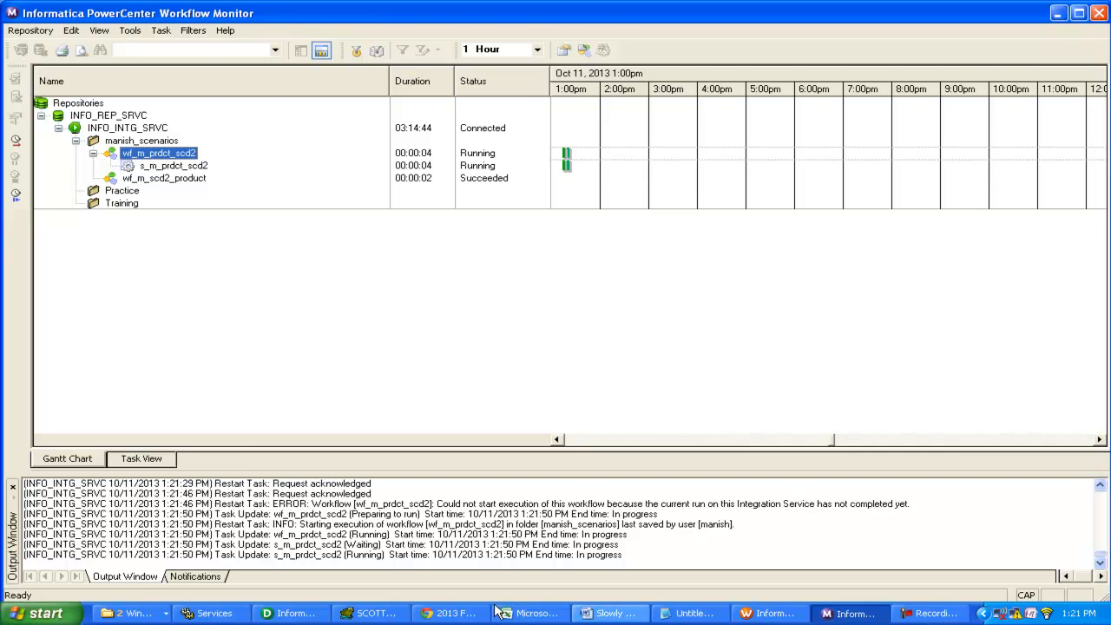
# Switch to Toad, view the data of BATCH11's PRODUCT_SOURCE_SCD2 table and close its window
pyautogui.click(371, 614)
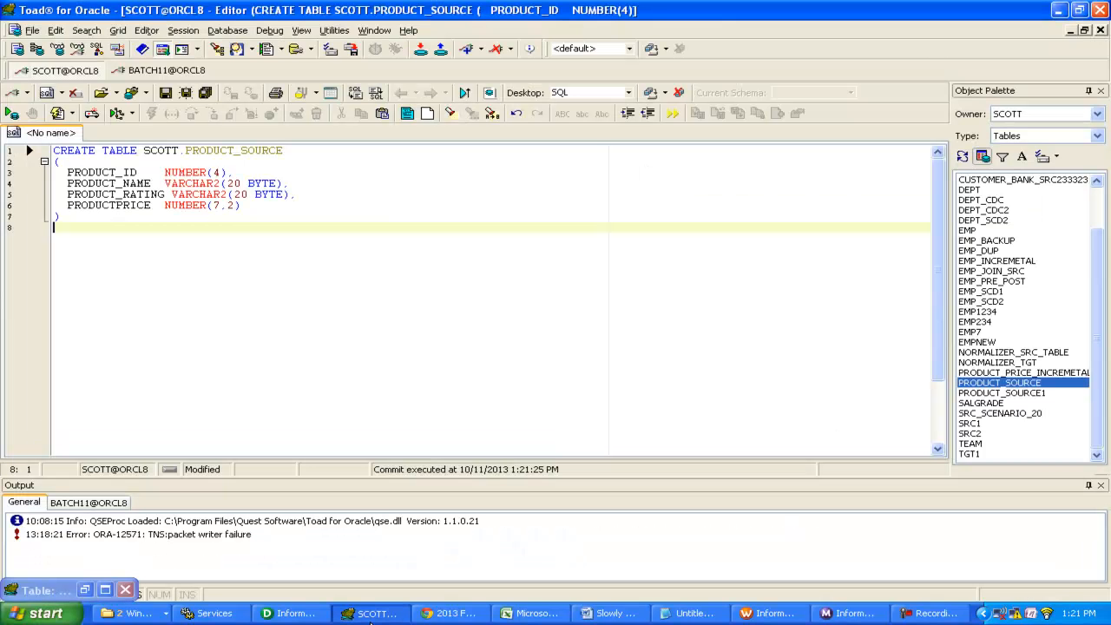
pyautogui.click(1021, 386)
pyautogui.click(171, 73)
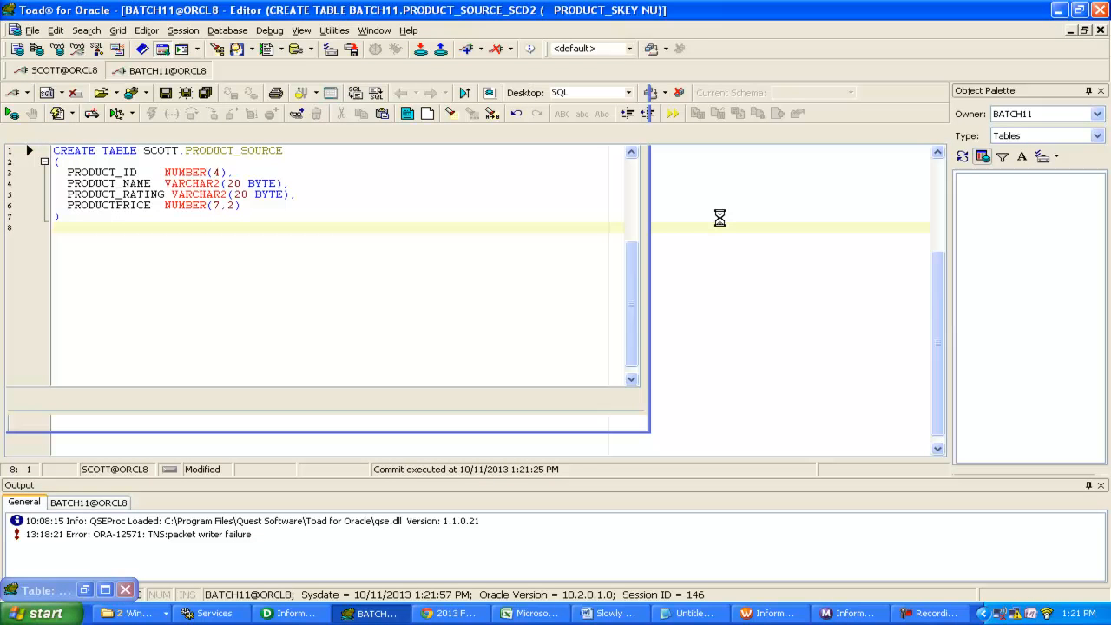
pyautogui.moveTo(1099, 299); pyautogui.dragTo(1076, 464)
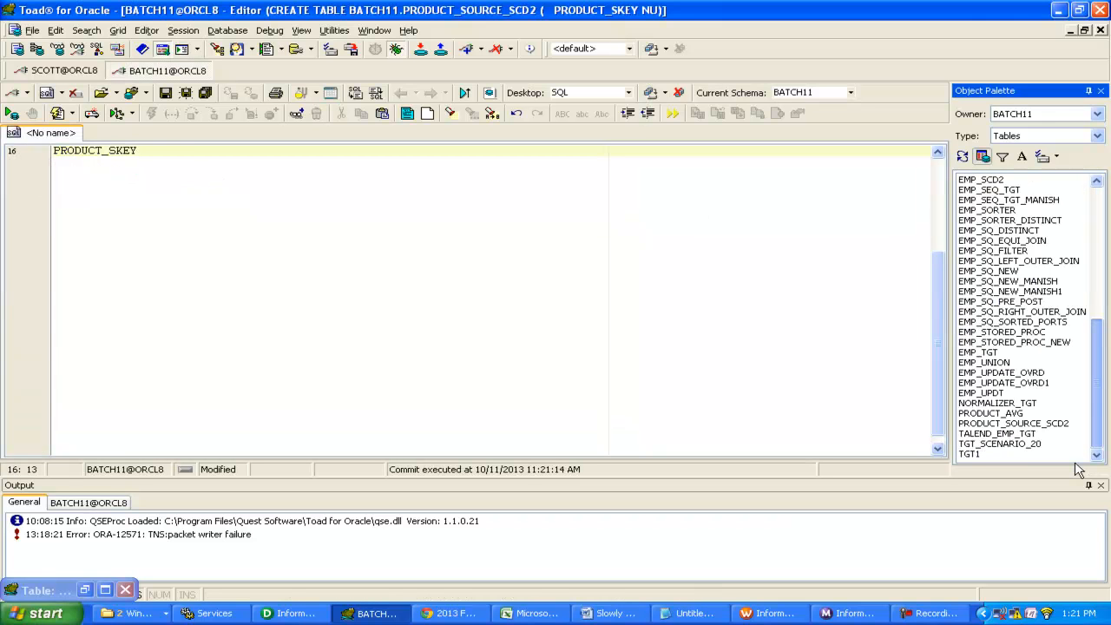
pyautogui.click(1033, 423)
pyautogui.doubleClick(1034, 424)
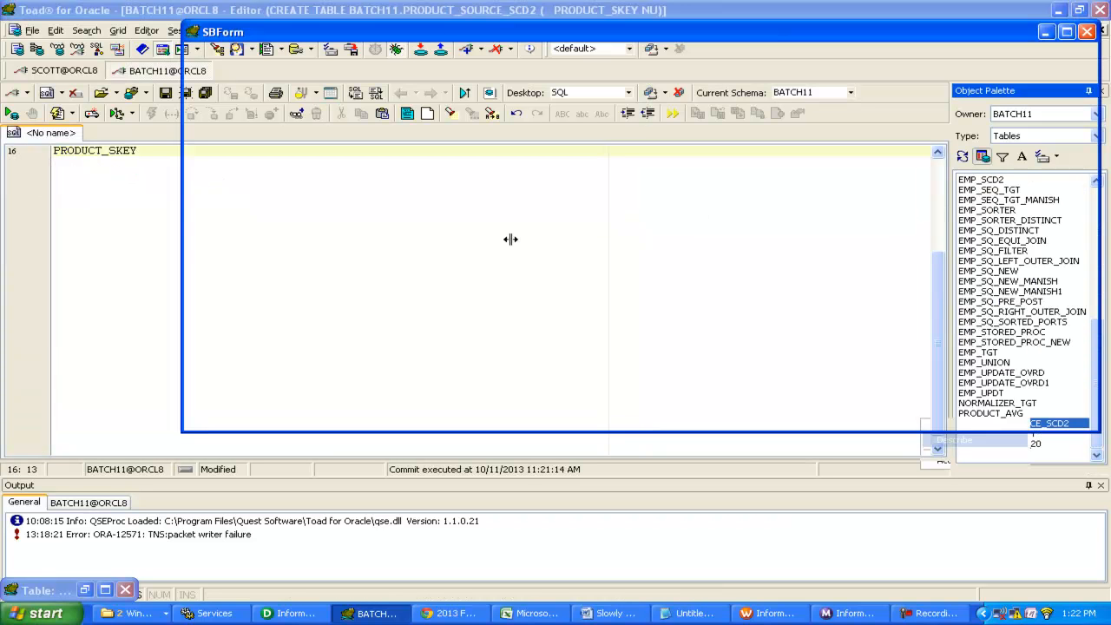
pyautogui.click(392, 89)
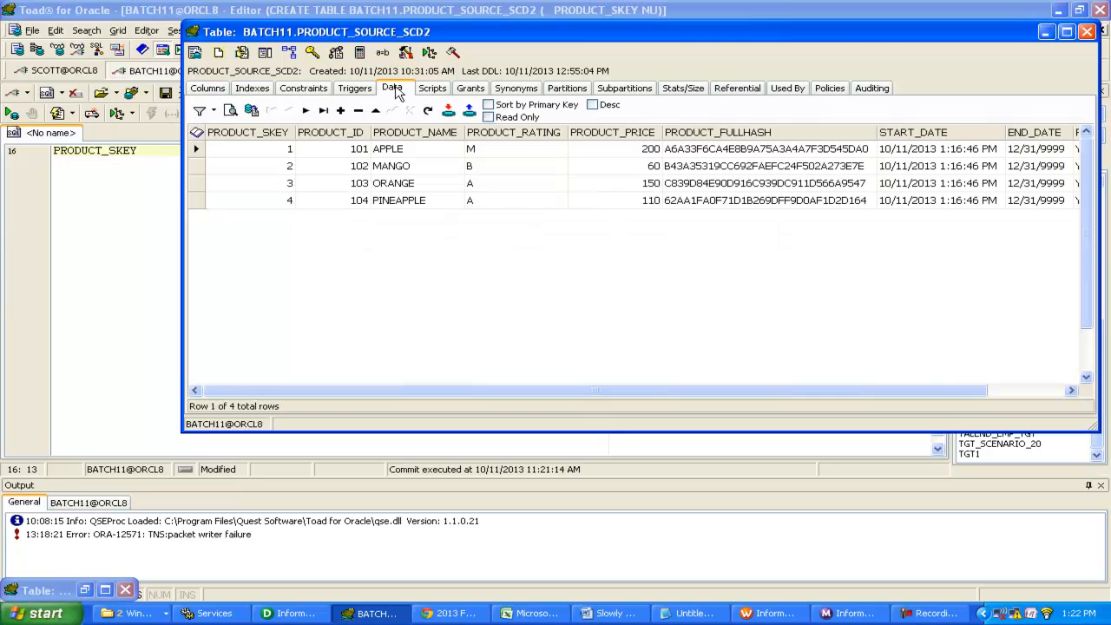
pyautogui.click(1086, 31)
# Switch to Workflow Monitor and examine the run properties and source/target statistics of the s_m_prdct_scd2 session
pyautogui.click(849, 614)
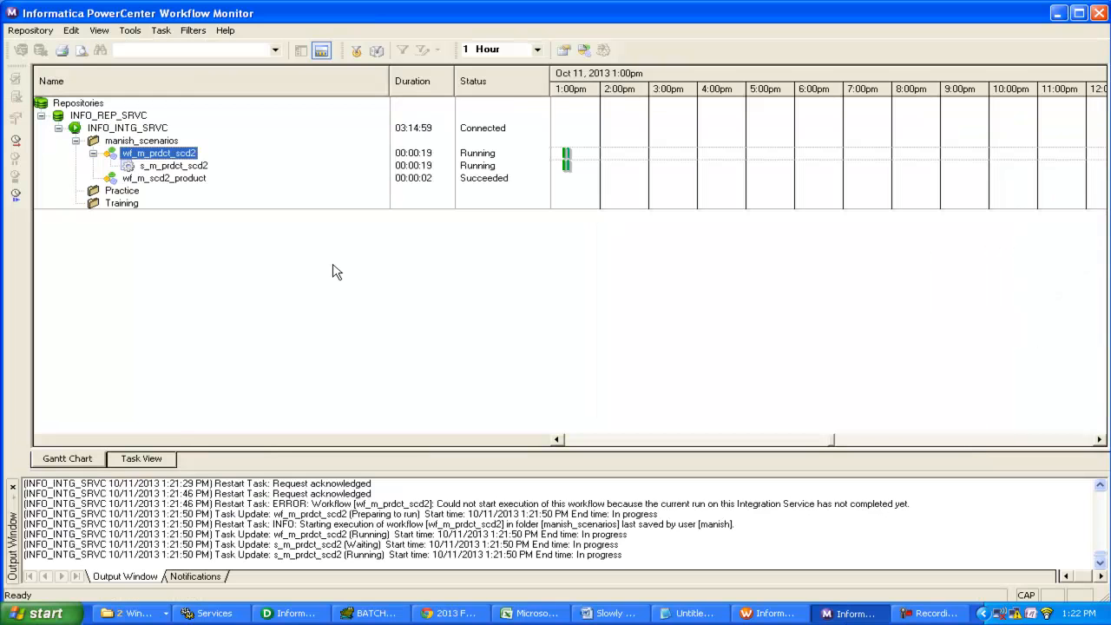
pyautogui.click(178, 166)
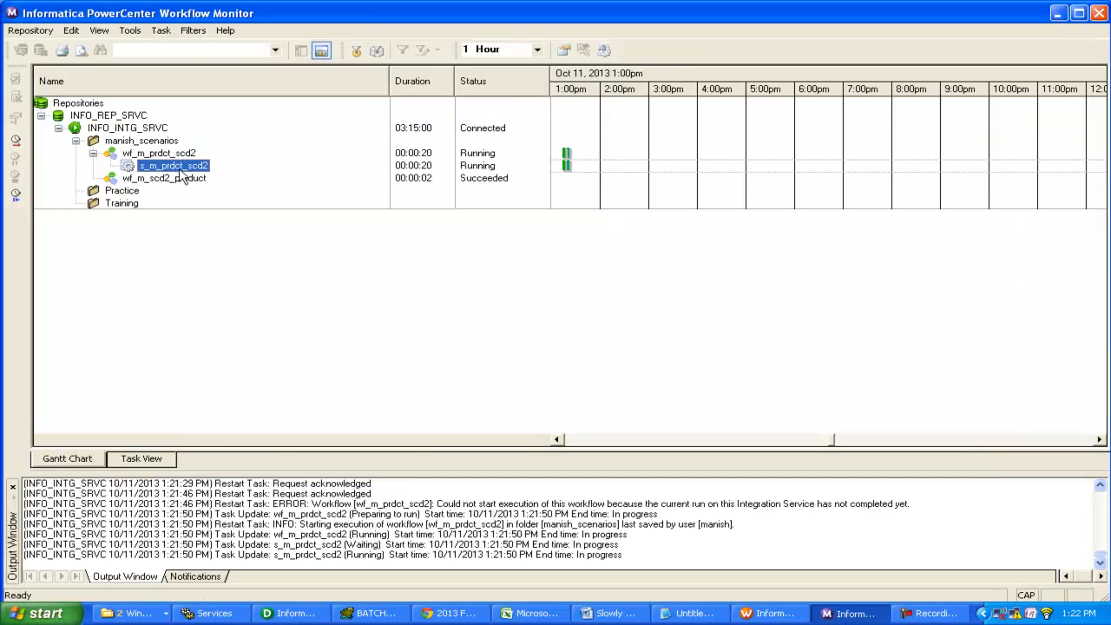
pyautogui.rightClick(180, 167)
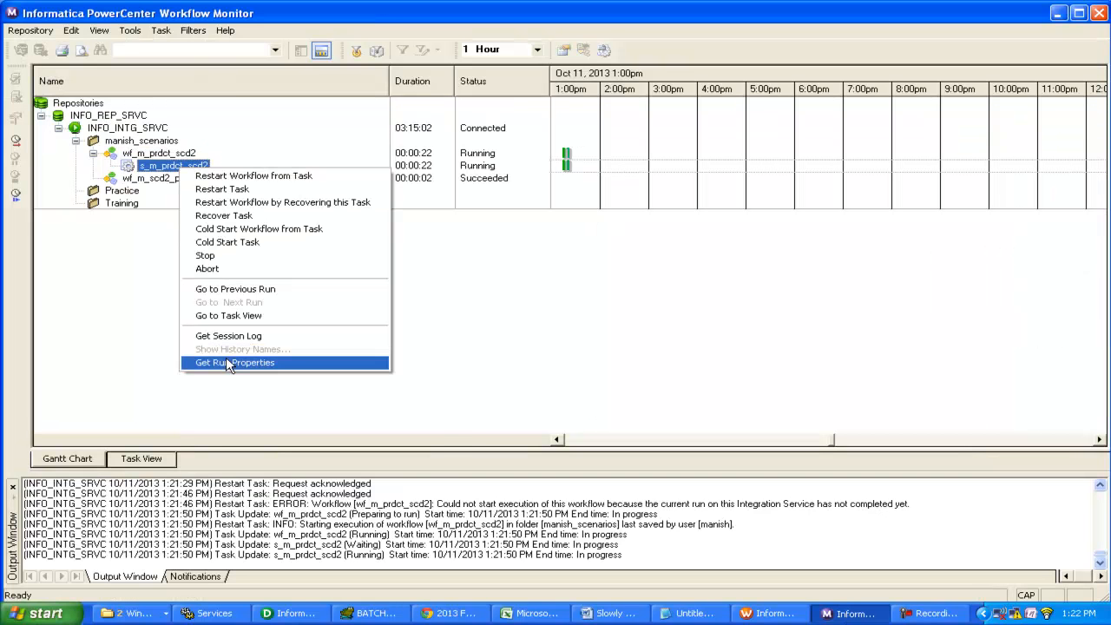
pyautogui.click(226, 362)
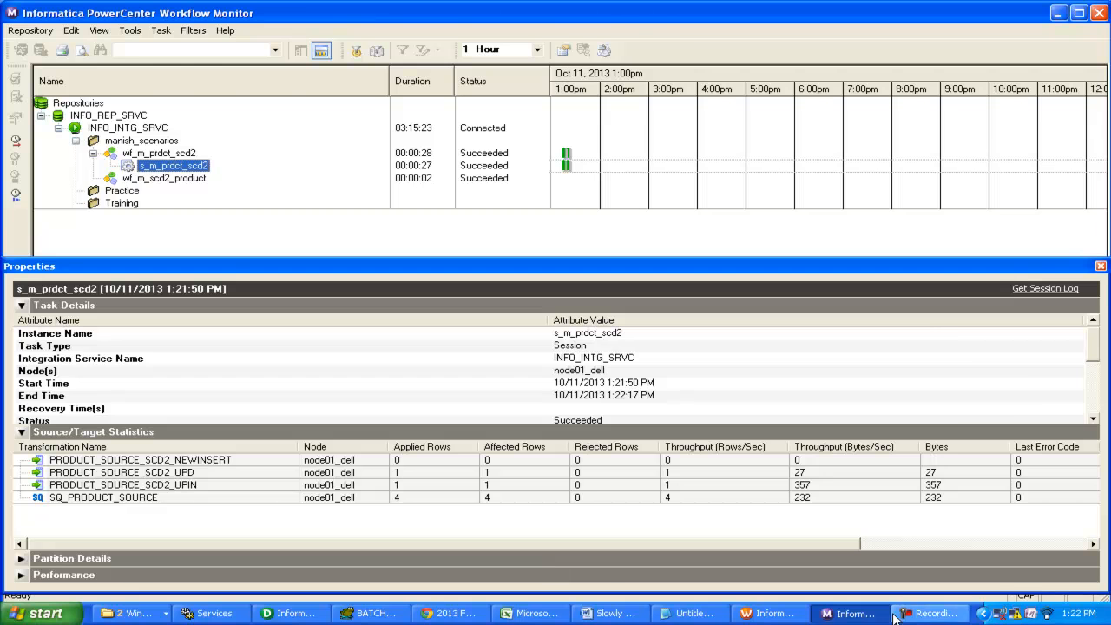
# In Toad, reopen the PRODUCT_SOURCE_SCD2 data, examine the APPLE rows through END_DATE and the product flag column, and close the table window
pyautogui.click(406, 613)
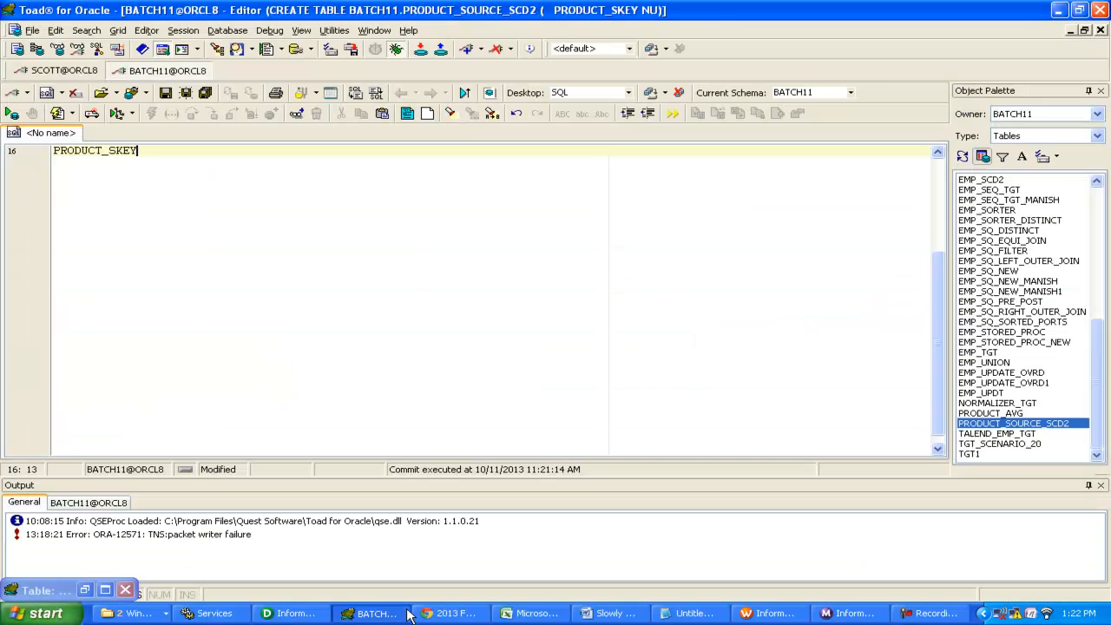
pyautogui.rightClick(1067, 425)
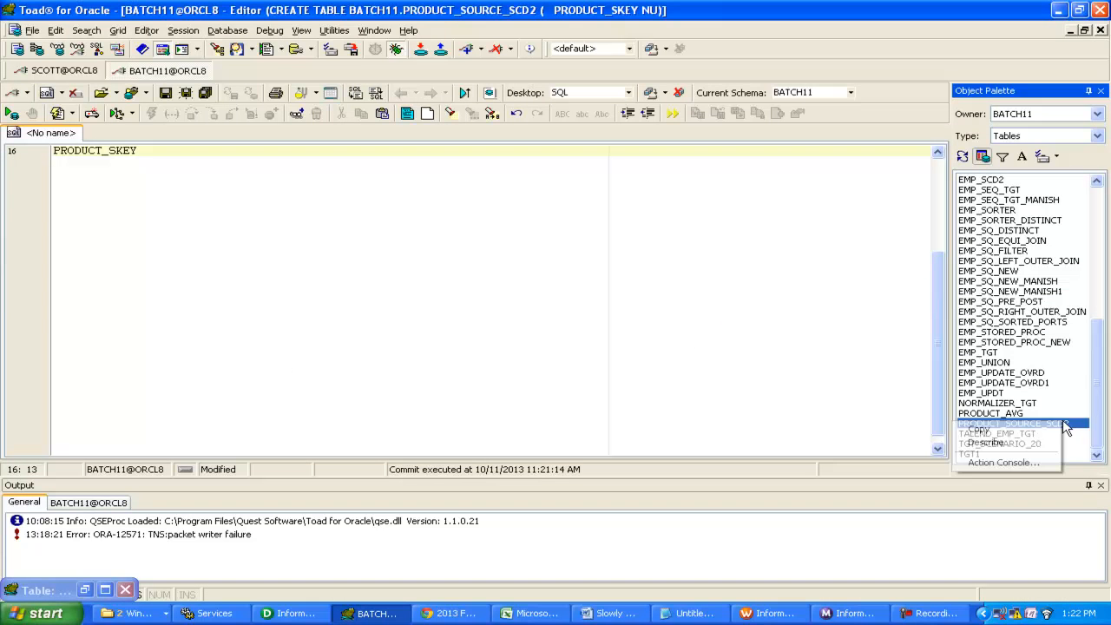
pyautogui.click(986, 443)
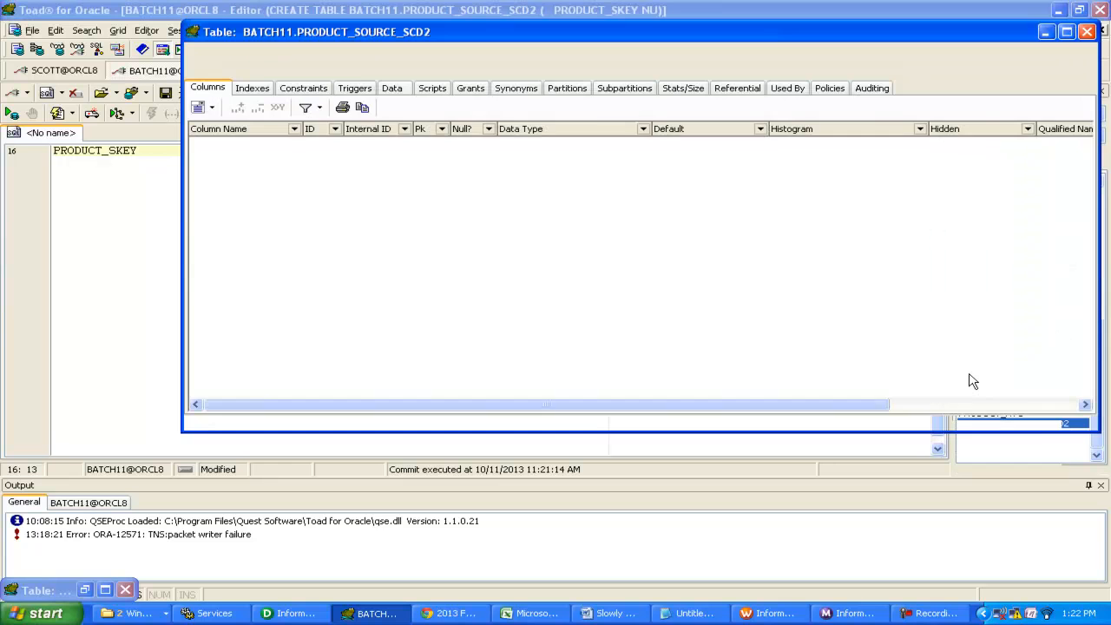
pyautogui.click(389, 92)
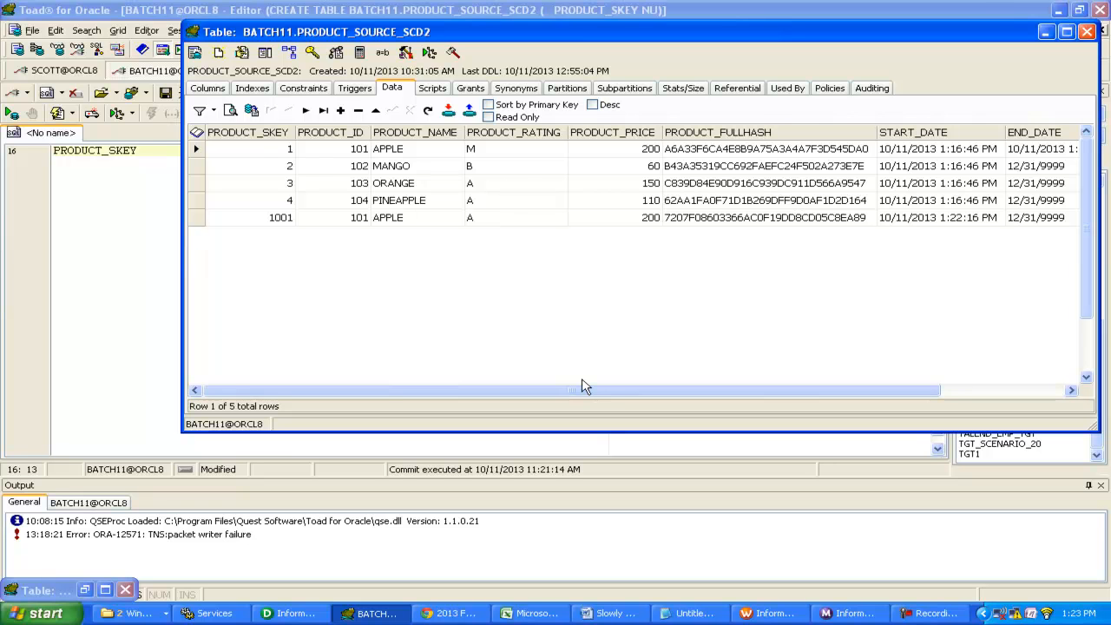
pyautogui.moveTo(584, 388); pyautogui.dragTo(660, 392)
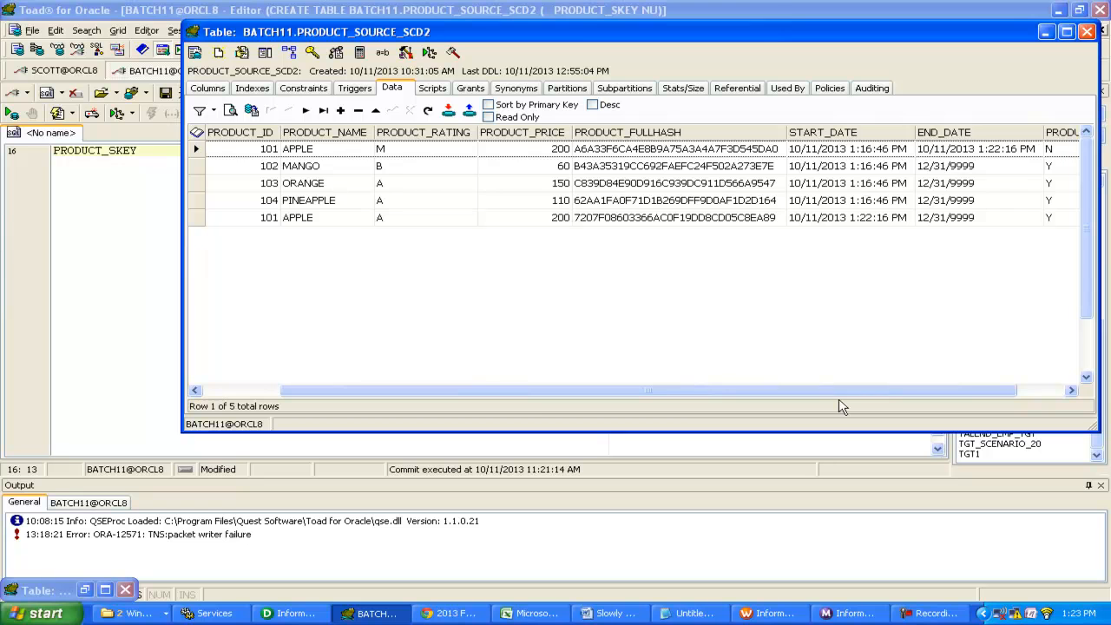
pyautogui.moveTo(824, 393); pyautogui.dragTo(534, 401)
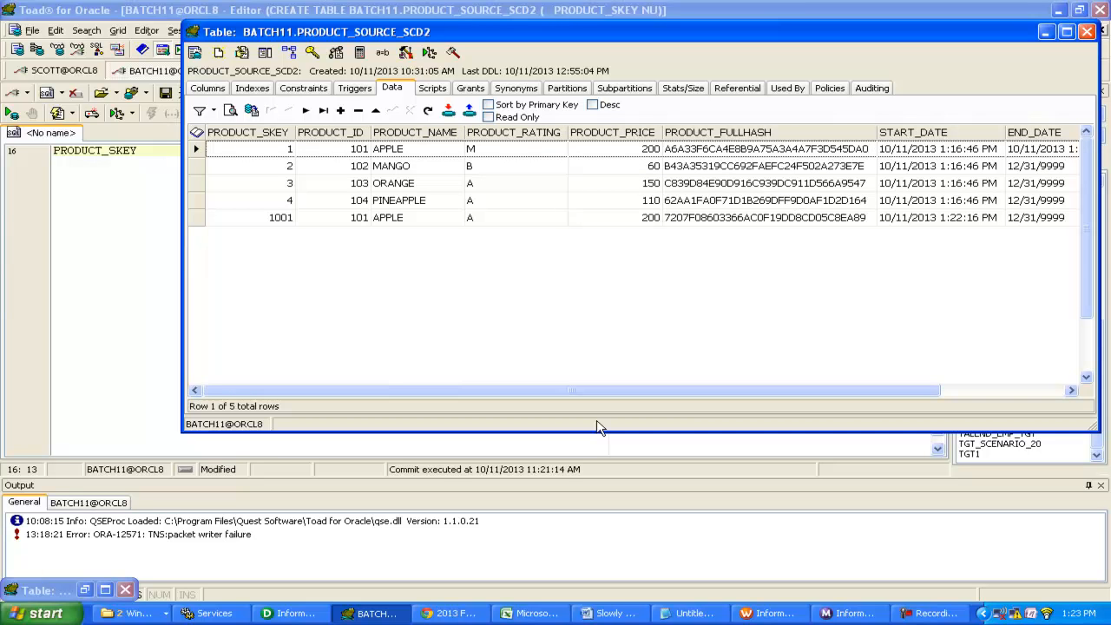
pyautogui.moveTo(662, 391); pyautogui.dragTo(800, 398)
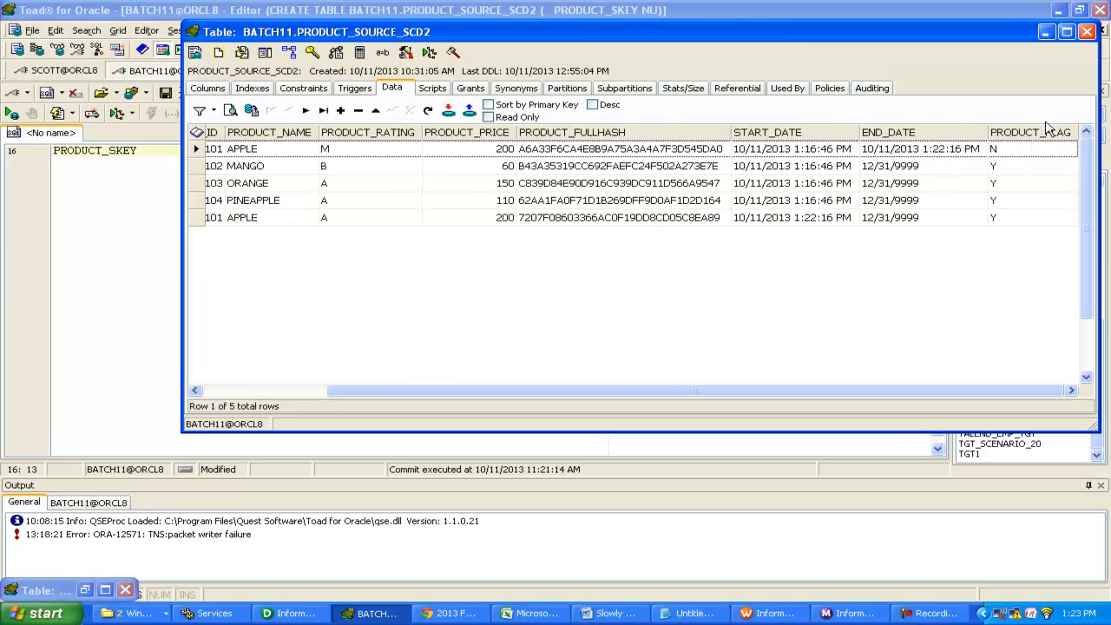
pyautogui.click(1088, 33)
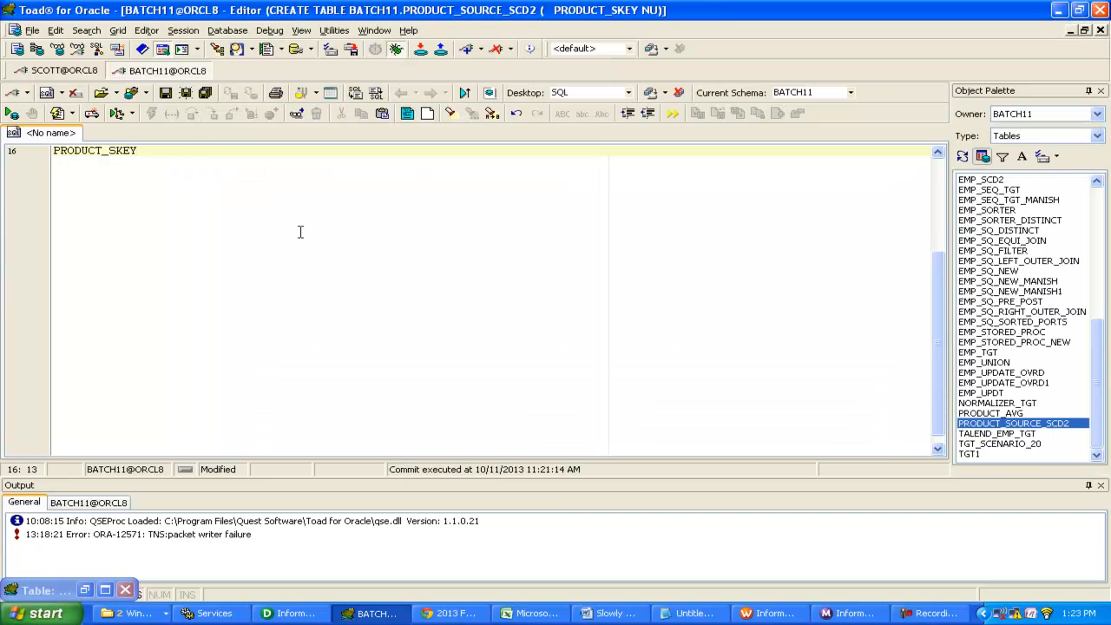
# Switch to the SCOTT connection and open the data of its PRODUCT_SOURCE table
pyautogui.click(65, 70)
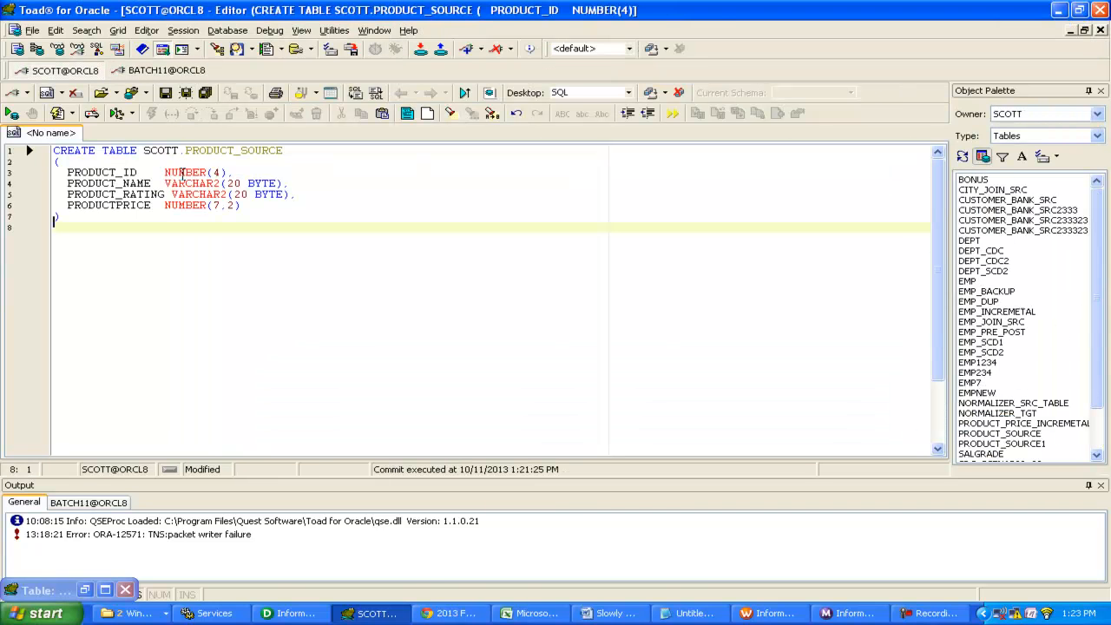
pyautogui.scroll(-2, 1048, 324)
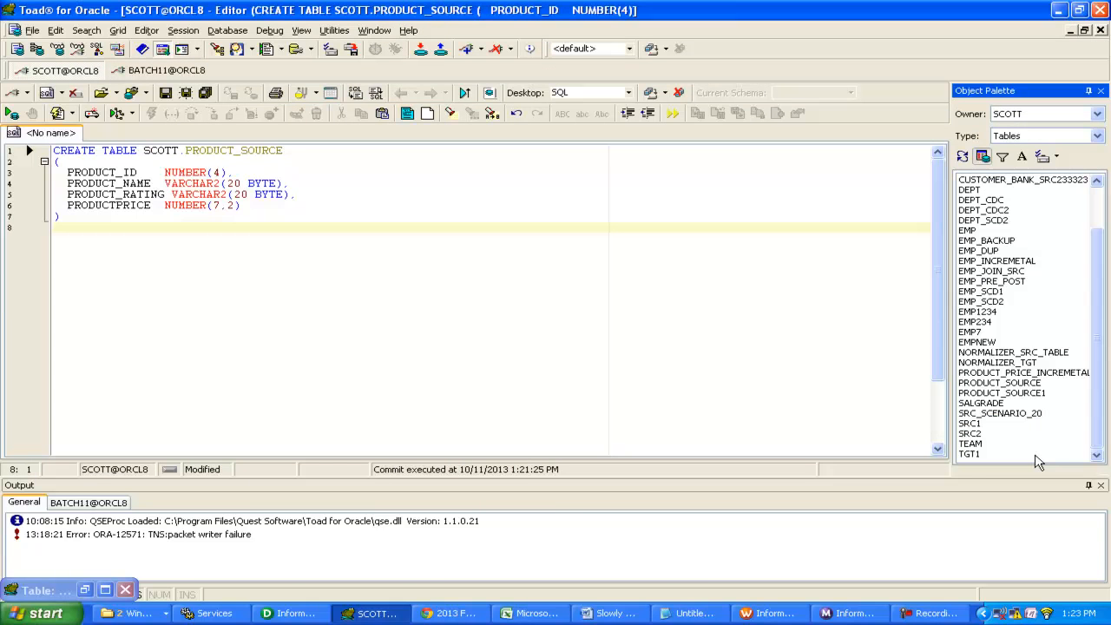
pyautogui.doubleClick(1000, 393)
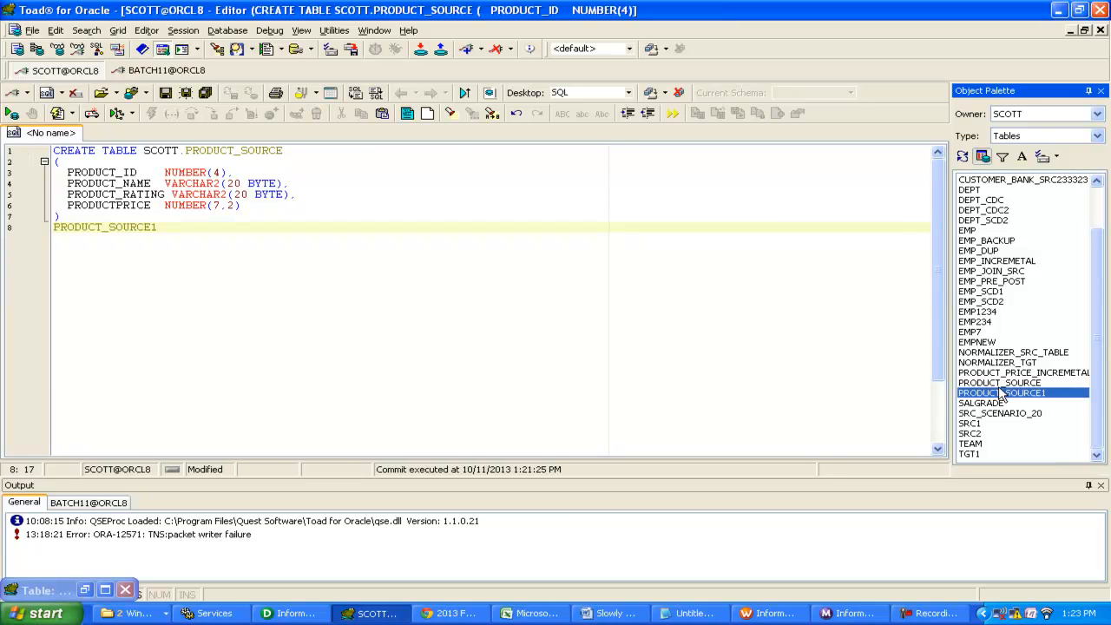
pyautogui.rightClick(1004, 383)
pyautogui.click(1034, 404)
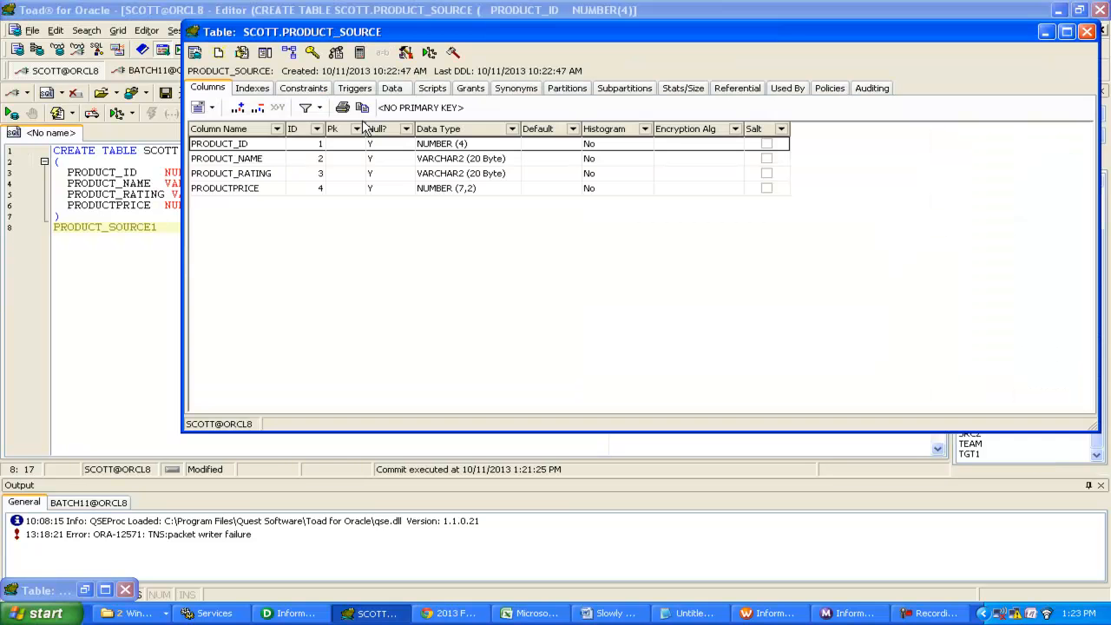
pyautogui.click(392, 87)
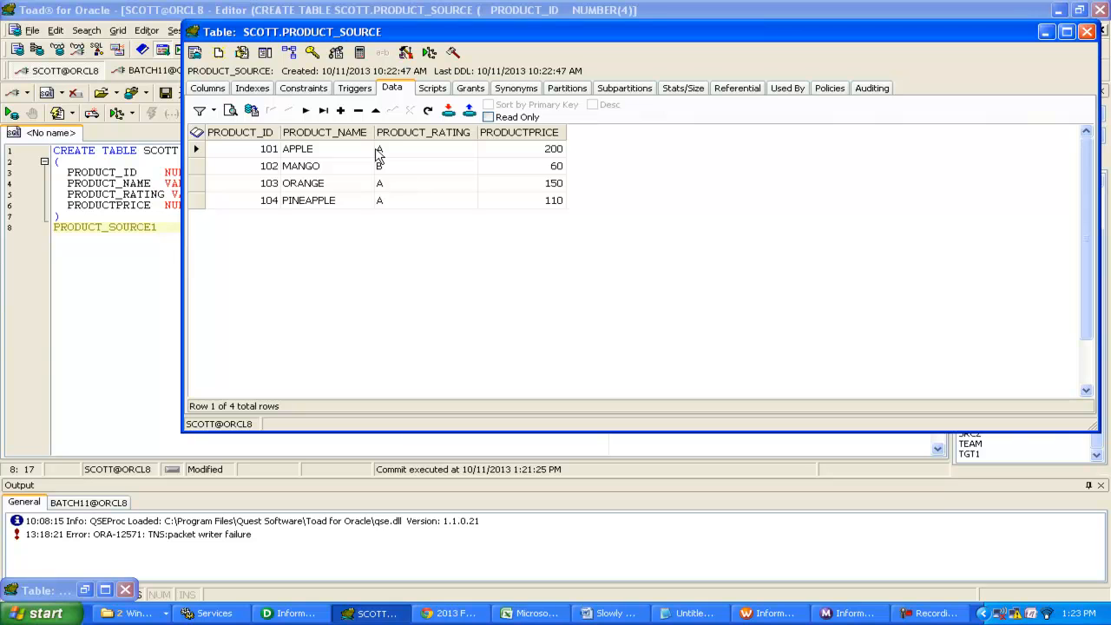
# Set the PRODUCT_RATING of the APPLE row to R and post the edit
pyautogui.click(387, 155)
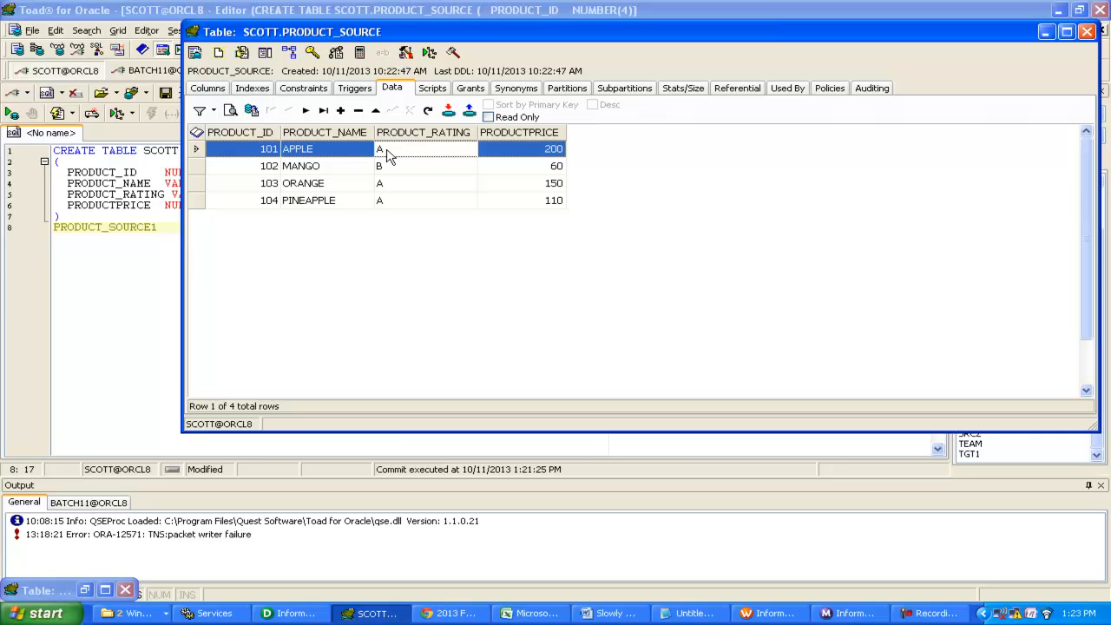
pyautogui.click(388, 150)
pyautogui.write('R')
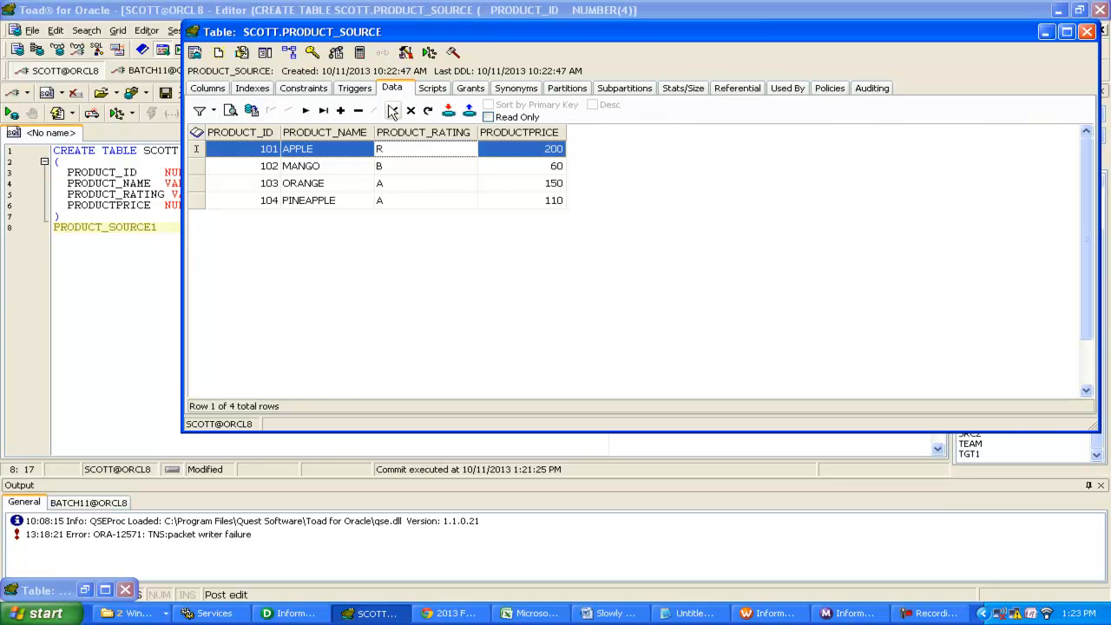
pyautogui.click(392, 110)
# Add a PRODUCT_SOURCE row with PRODUCT_ID 105, PRODUCT_NAME CHERRY, PRODUCT_RATING A and PRODUCTPRICE 400
pyautogui.click(268, 154)
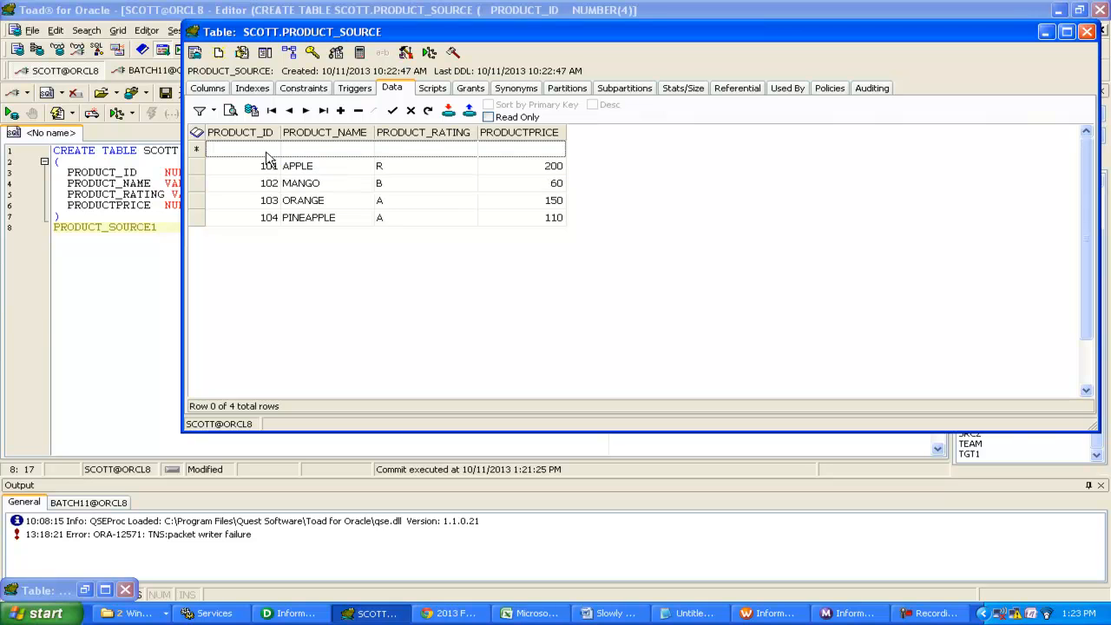
pyautogui.write('105')
pyautogui.press('Return')
pyautogui.click(296, 148)
pyautogui.write('CHERRY')
pyautogui.press('Tab')
pyautogui.write('A')
pyautogui.write('4')
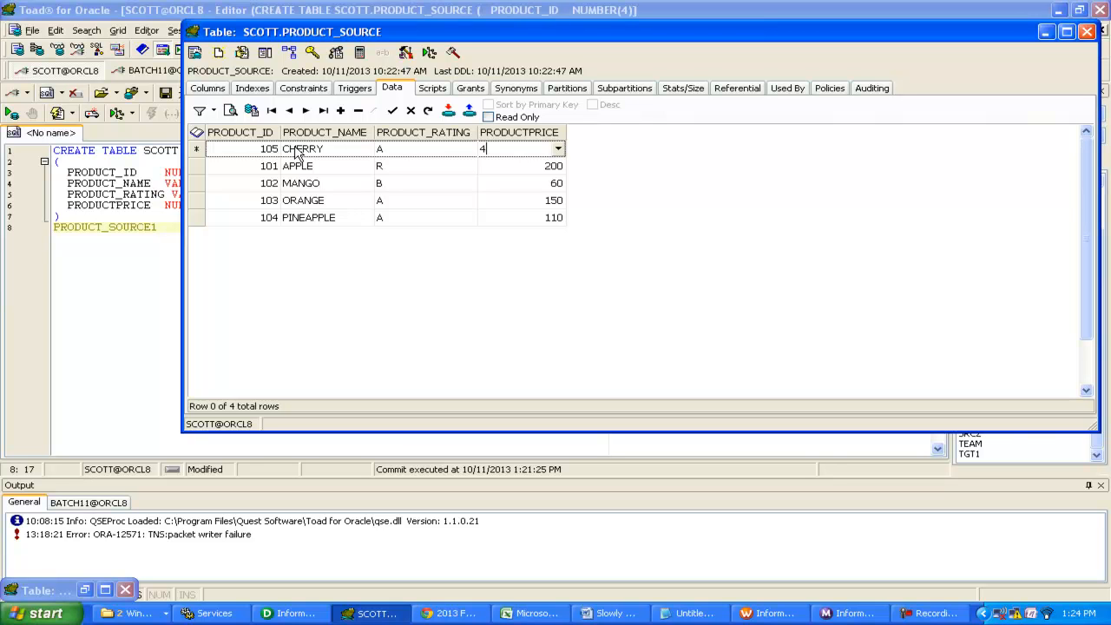
pyautogui.write('00')
pyautogui.click(292, 292)
# Commit the PRODUCT_SOURCE changes and close the table window
pyautogui.click(448, 110)
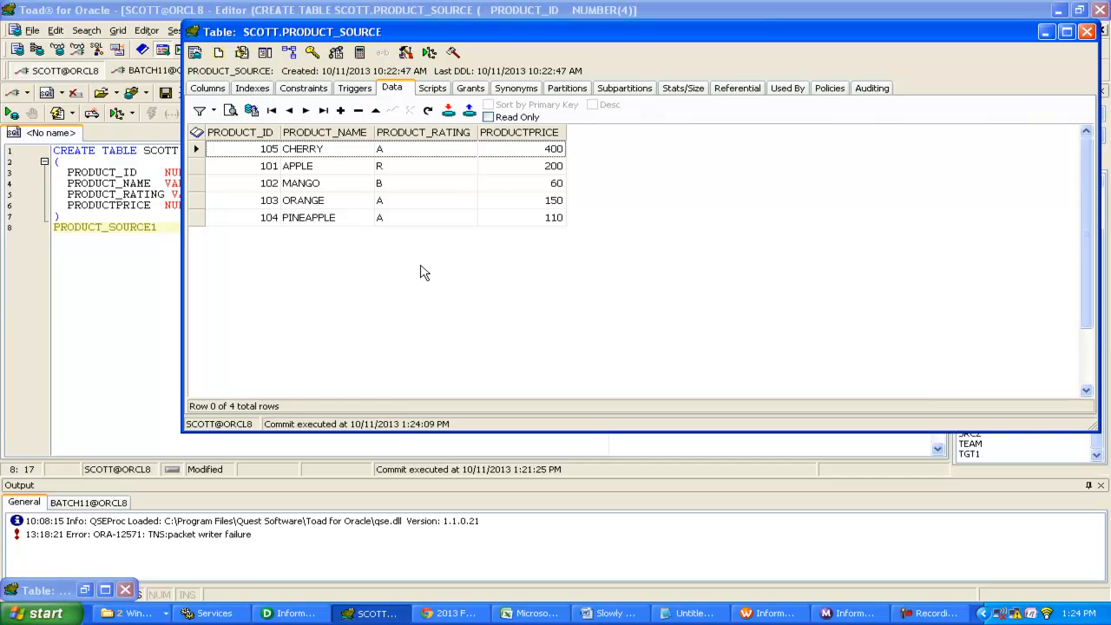
pyautogui.click(1086, 32)
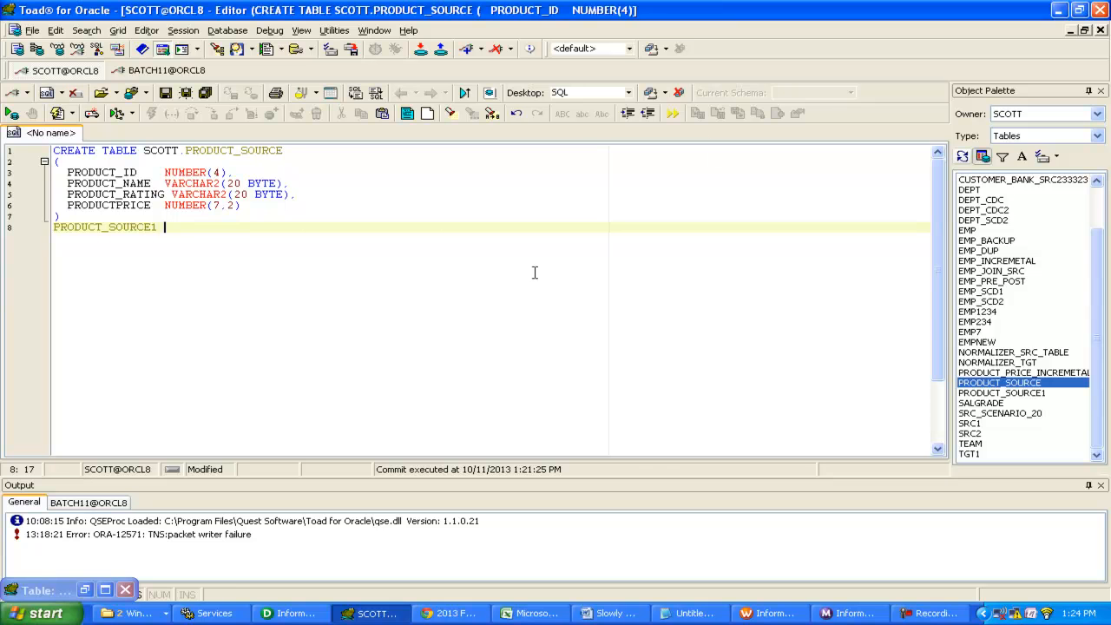
pyautogui.click(420, 51)
# Switch to Workflow Monitor and restart the s_m_prdct_scd2 task, also trying a restart of its workflow wf_m_prdct_scd2
pyautogui.click(827, 614)
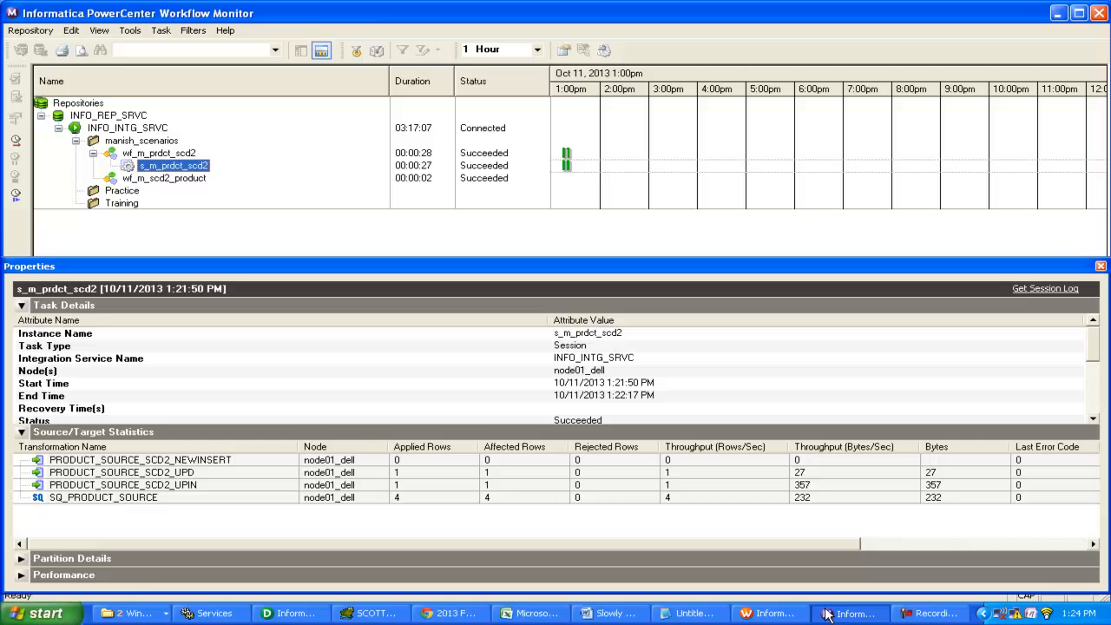
pyautogui.rightClick(173, 167)
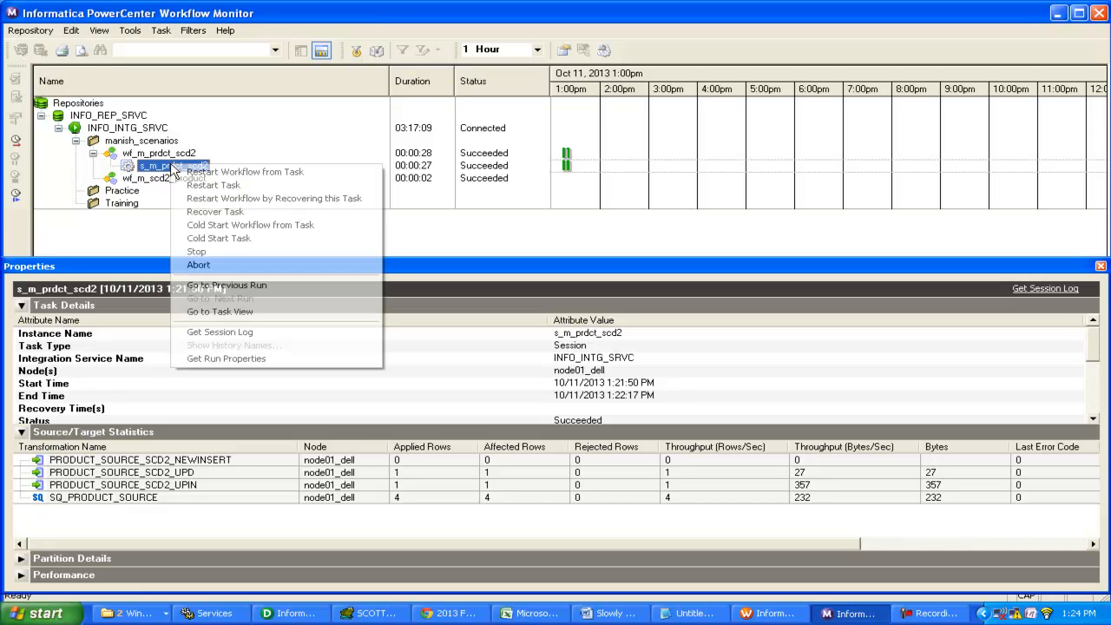
pyautogui.click(217, 187)
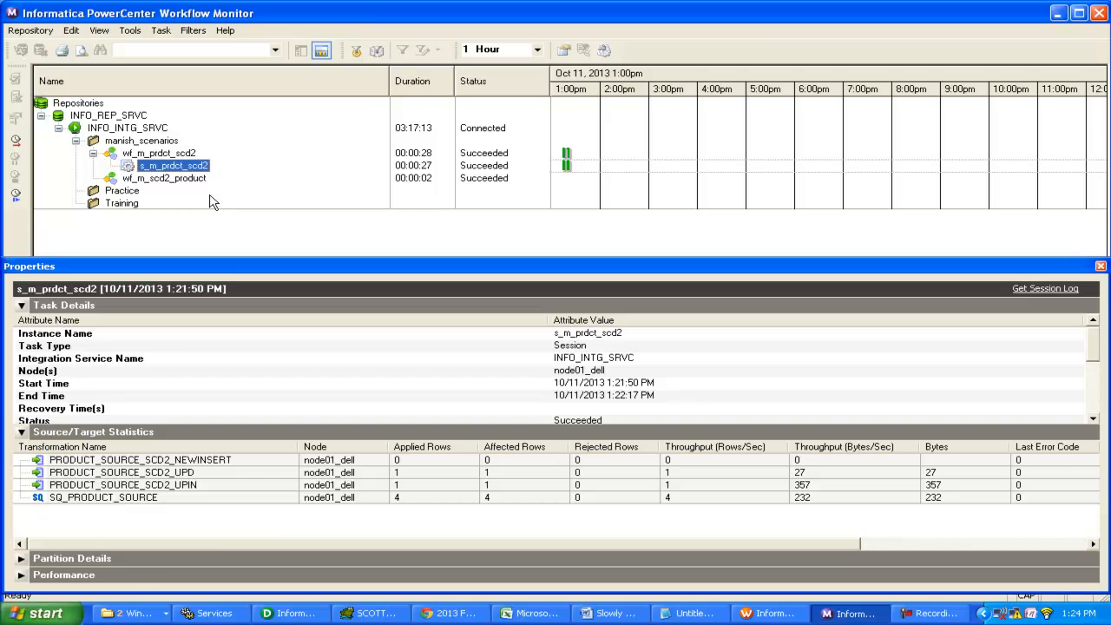
pyautogui.click(1101, 267)
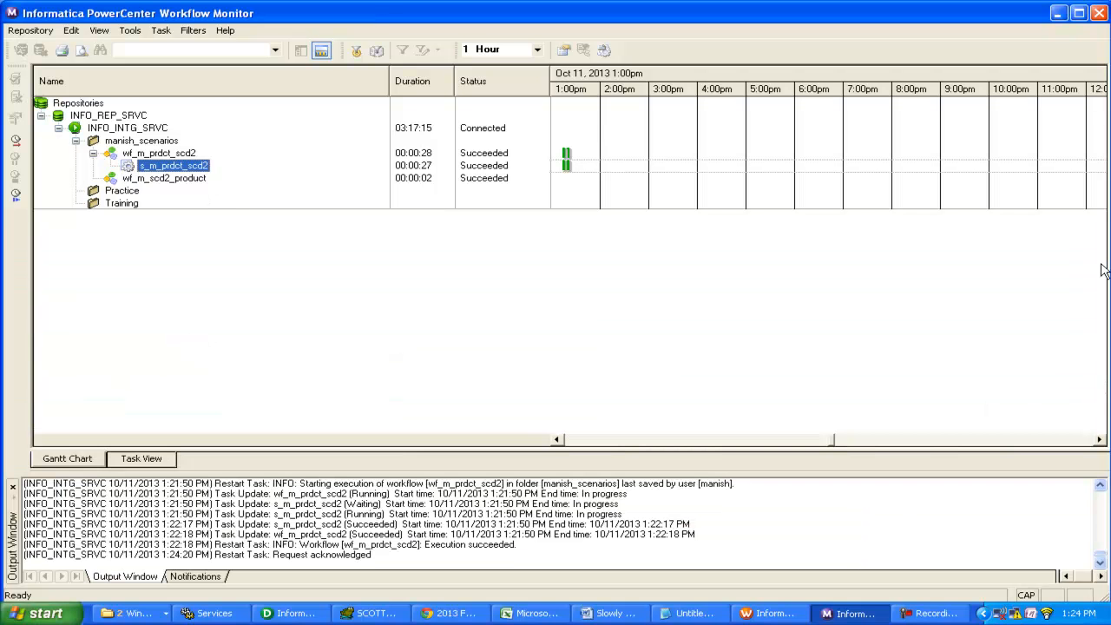
pyautogui.rightClick(170, 157)
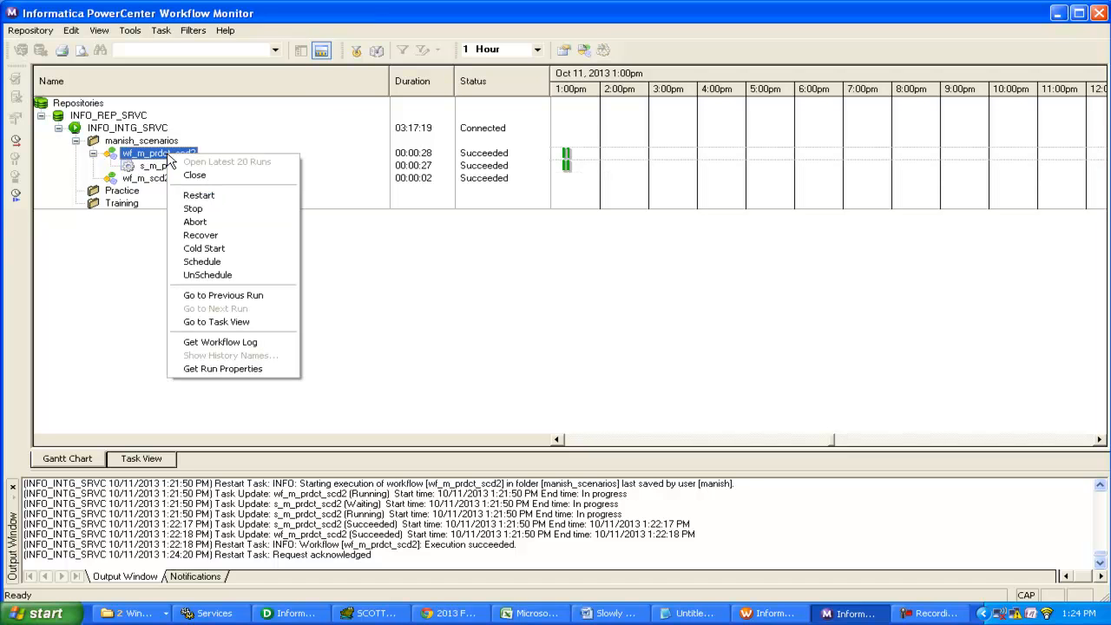
pyautogui.click(208, 196)
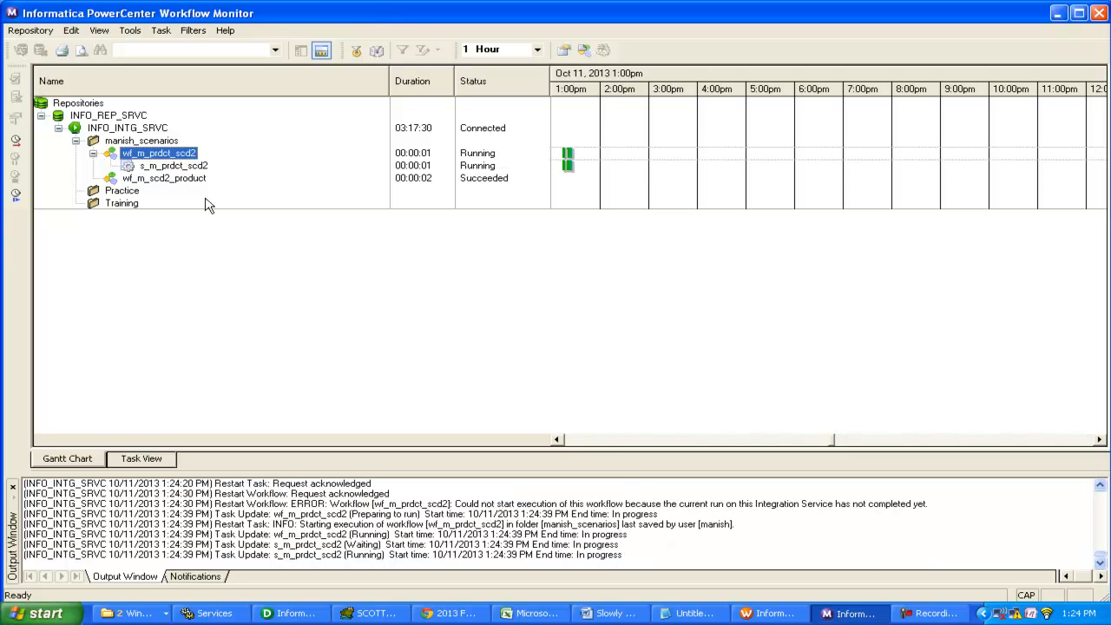
# Open the run properties of the s_m_prdct_scd2 session to check its source and target row statistics
pyautogui.click(176, 169)
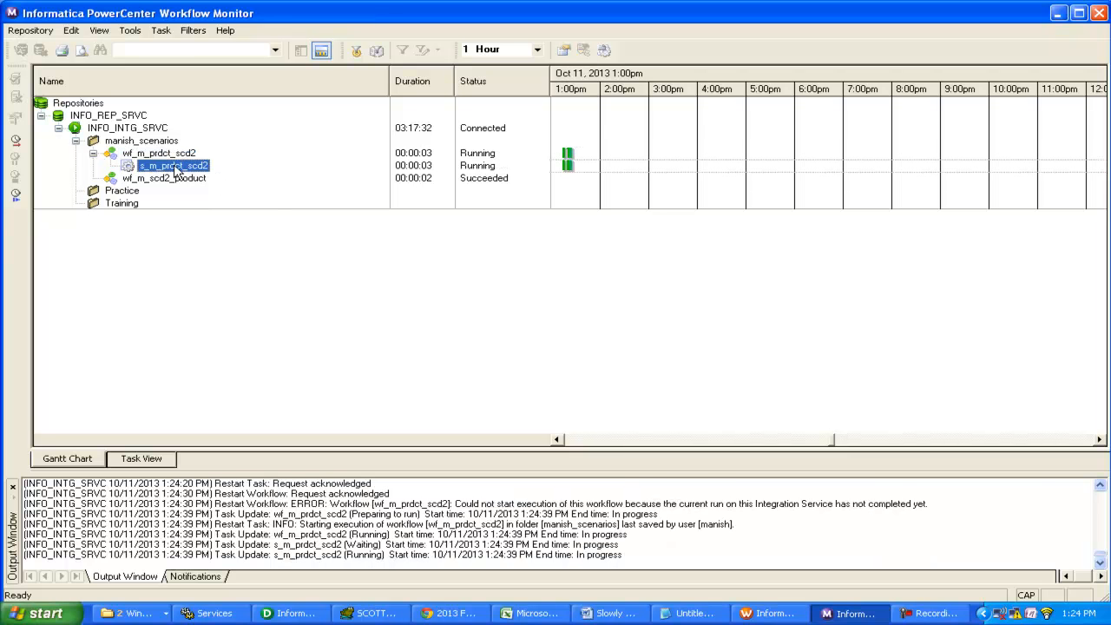
pyautogui.rightClick(177, 168)
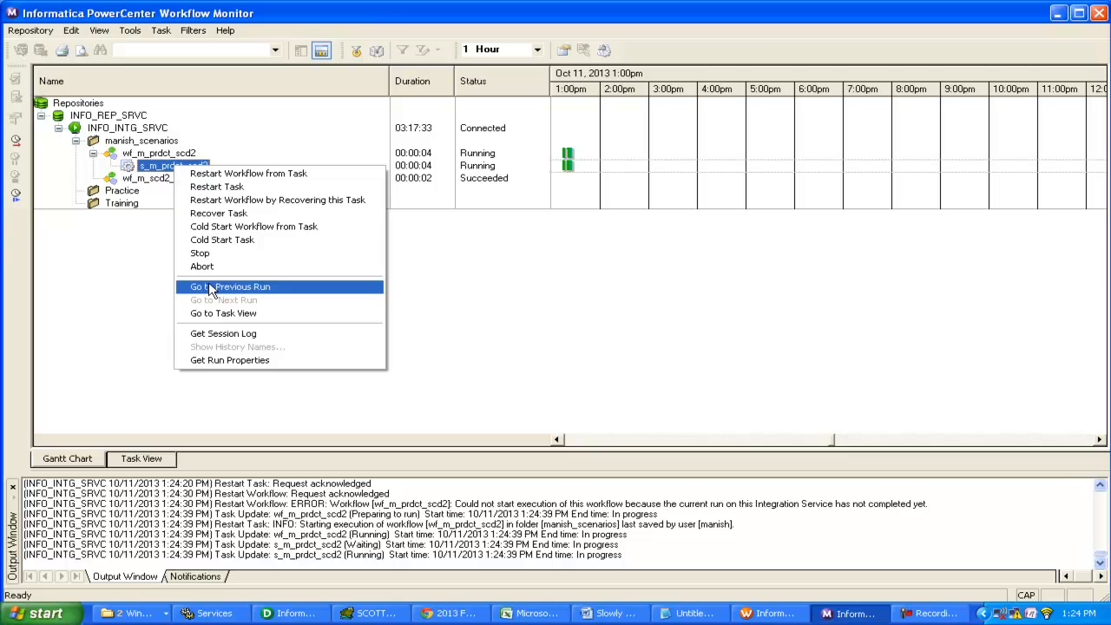
pyautogui.click(225, 364)
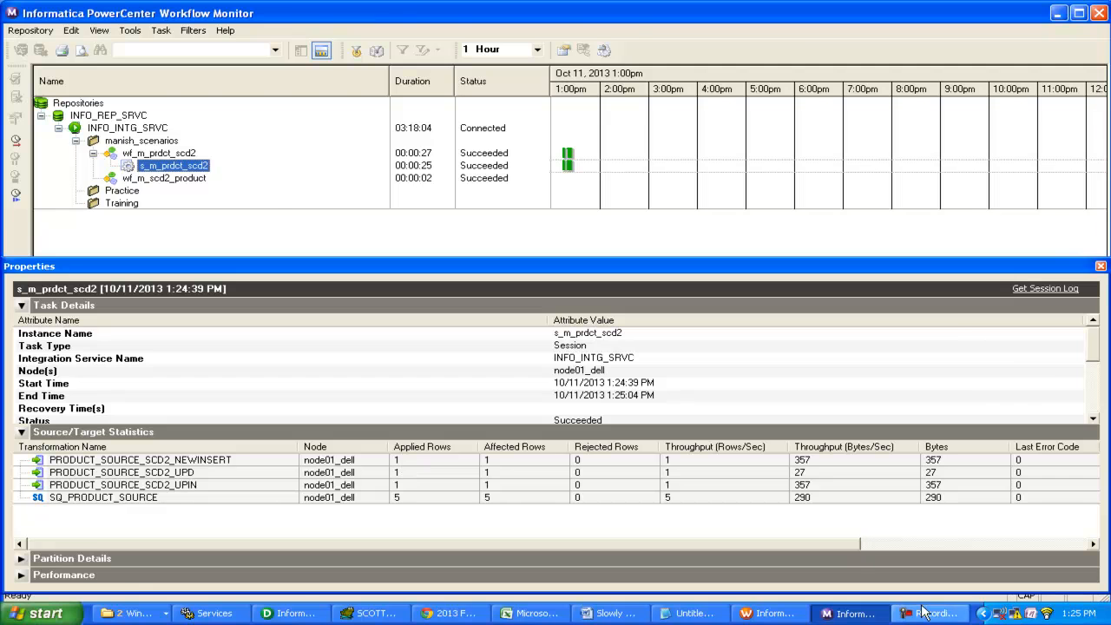
# Switch to Toad's BATCH11 connection and open the data of its PRODUCT_SOURCE_SCD2 table
pyautogui.click(402, 615)
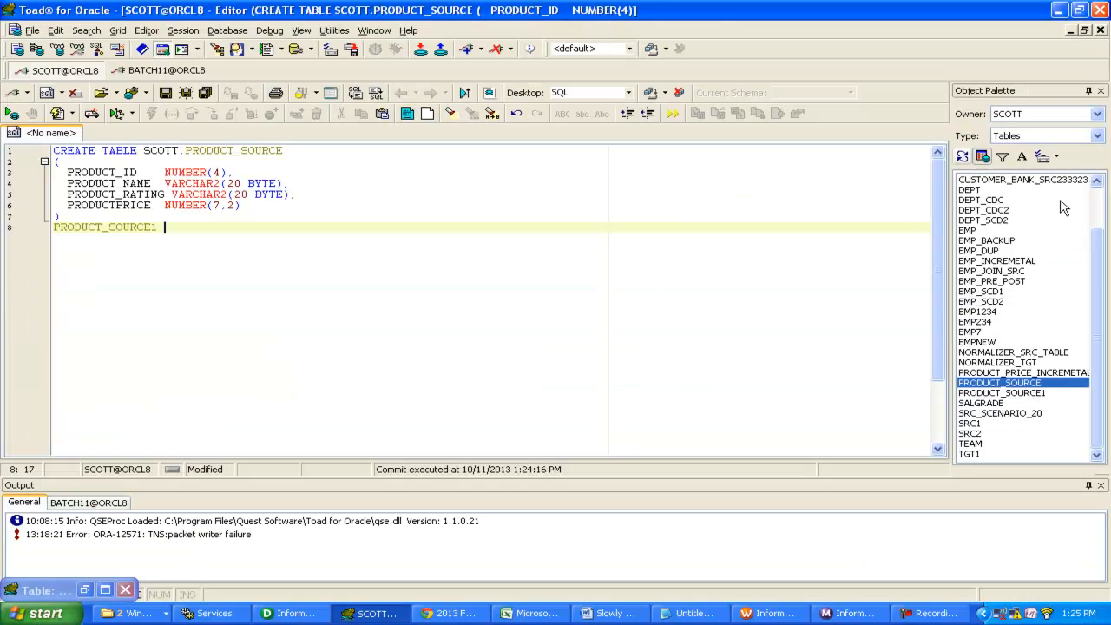
pyautogui.click(182, 69)
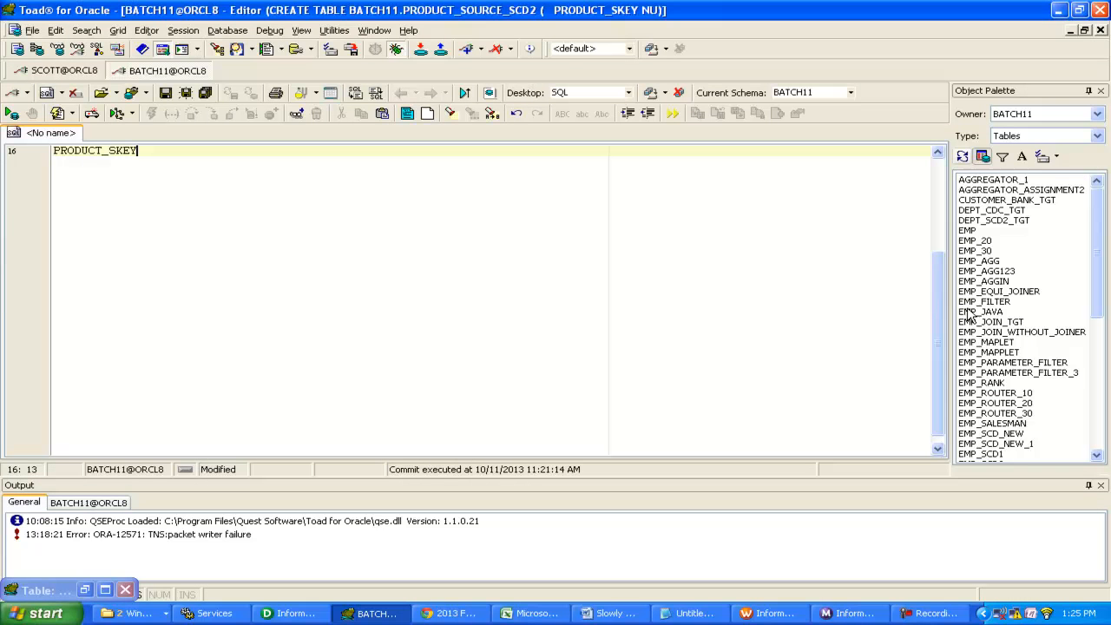
pyautogui.moveTo(1096, 315); pyautogui.dragTo(1096, 387)
pyautogui.scroll(-4, 1087, 398)
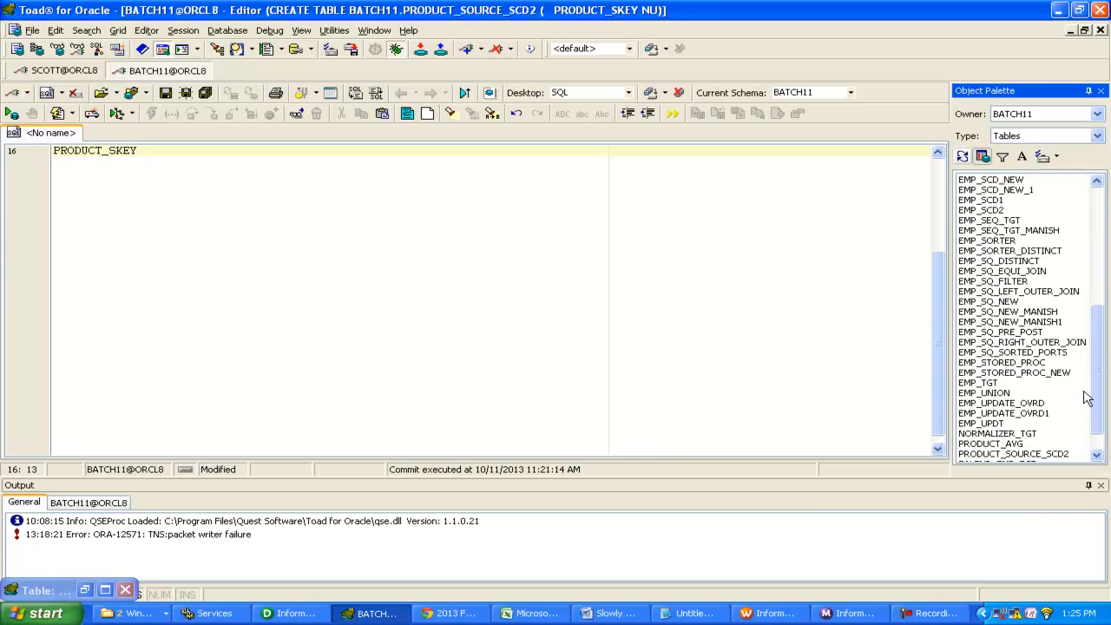
pyautogui.scroll(-1, 1080, 420)
pyautogui.rightClick(960, 425)
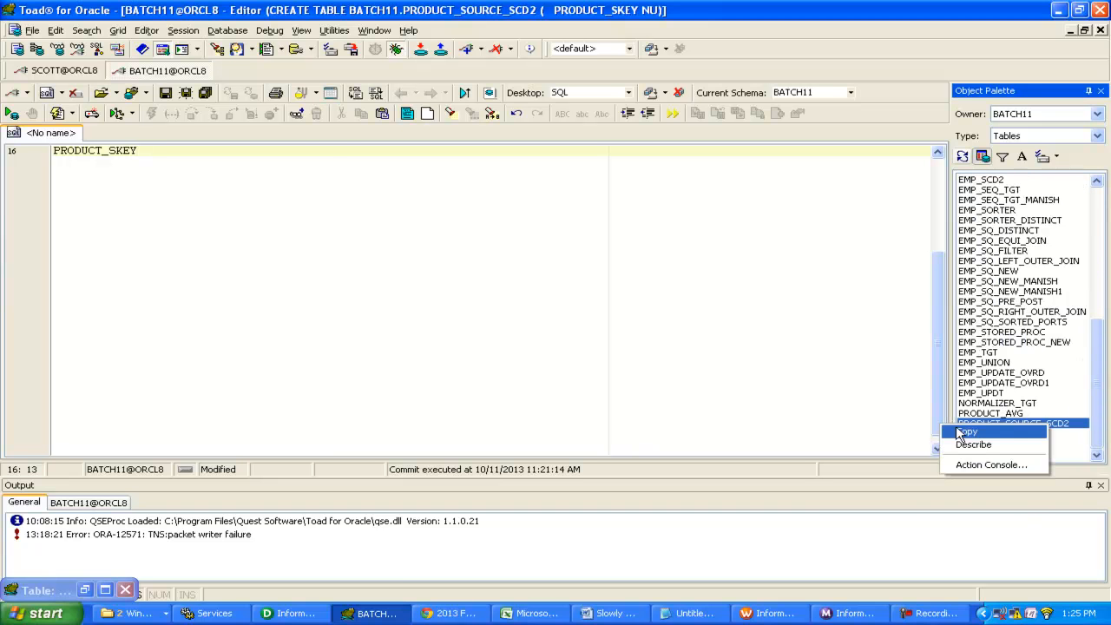
pyautogui.click(971, 444)
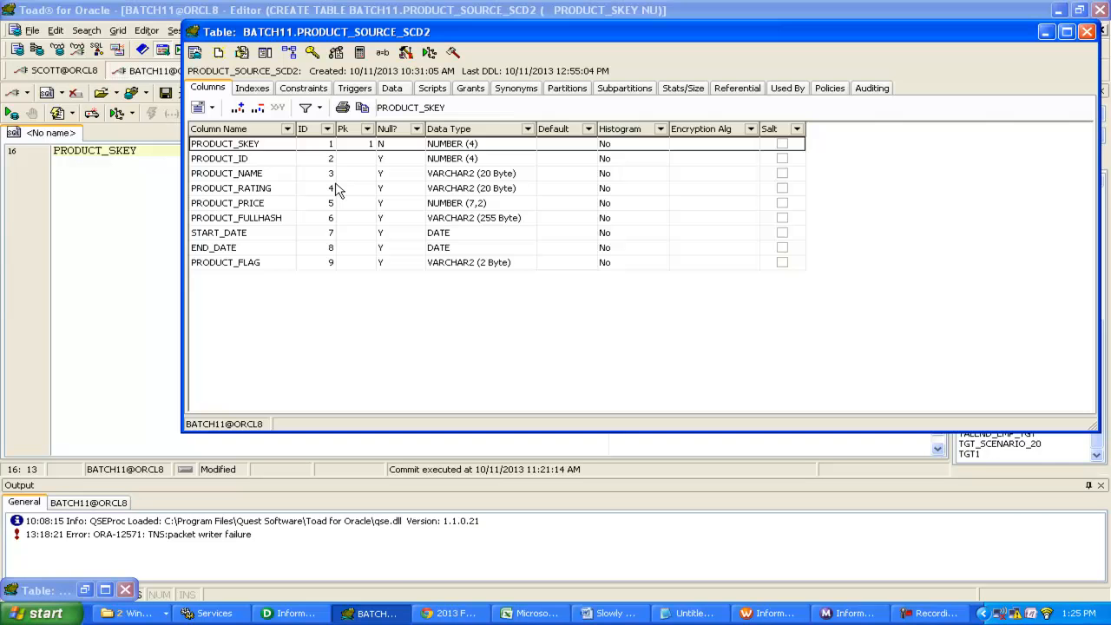
pyautogui.click(393, 88)
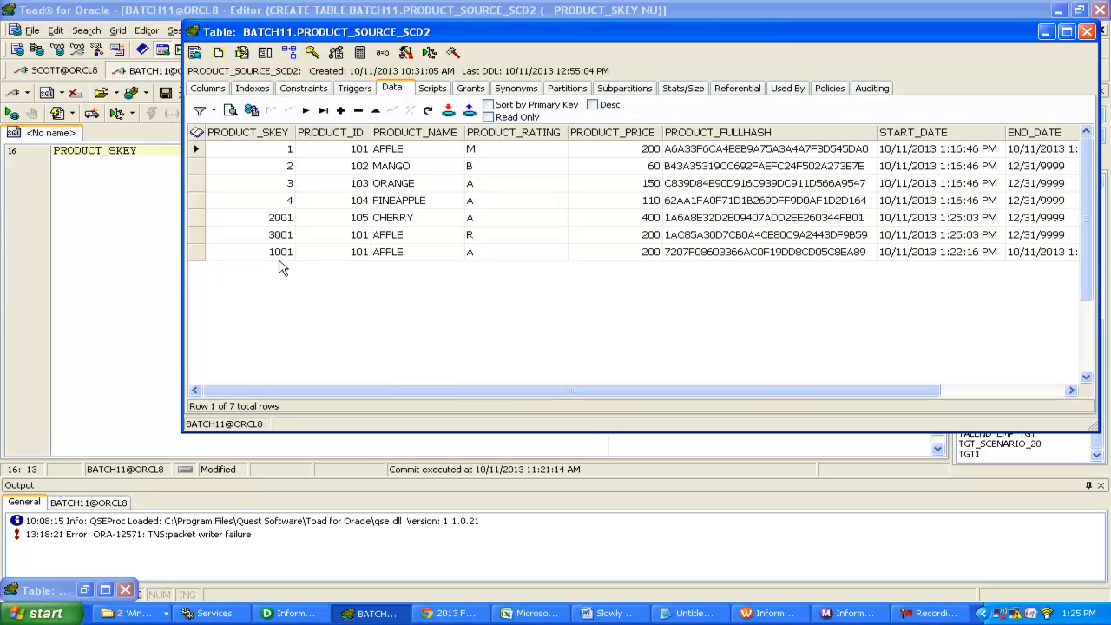
# Examine the APPLE and CHERRY rows across all columns, including END_DATE and PRODUCT_FLAG, and close the table window
pyautogui.moveTo(461, 393); pyautogui.dragTo(315, 393)
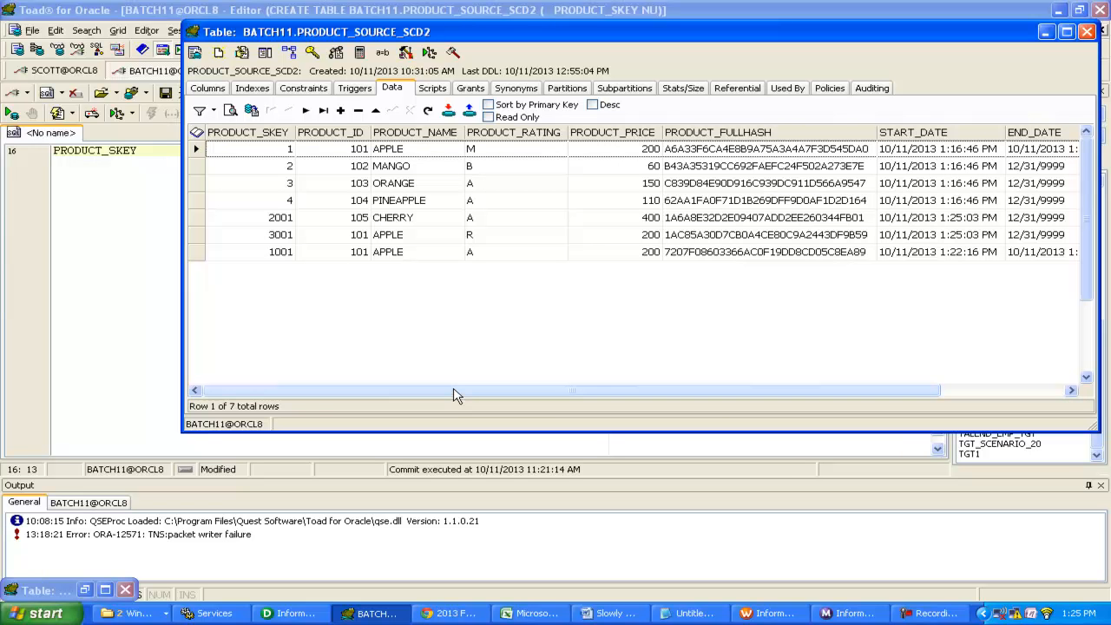
pyautogui.moveTo(453, 395); pyautogui.dragTo(975, 256)
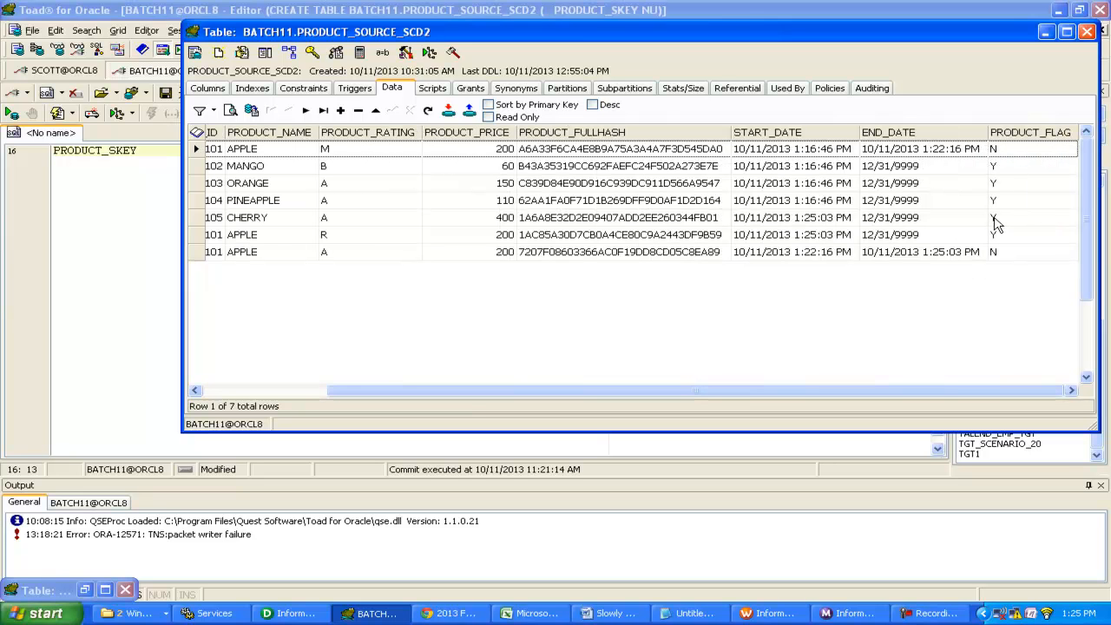
pyautogui.moveTo(877, 395); pyautogui.dragTo(535, 392)
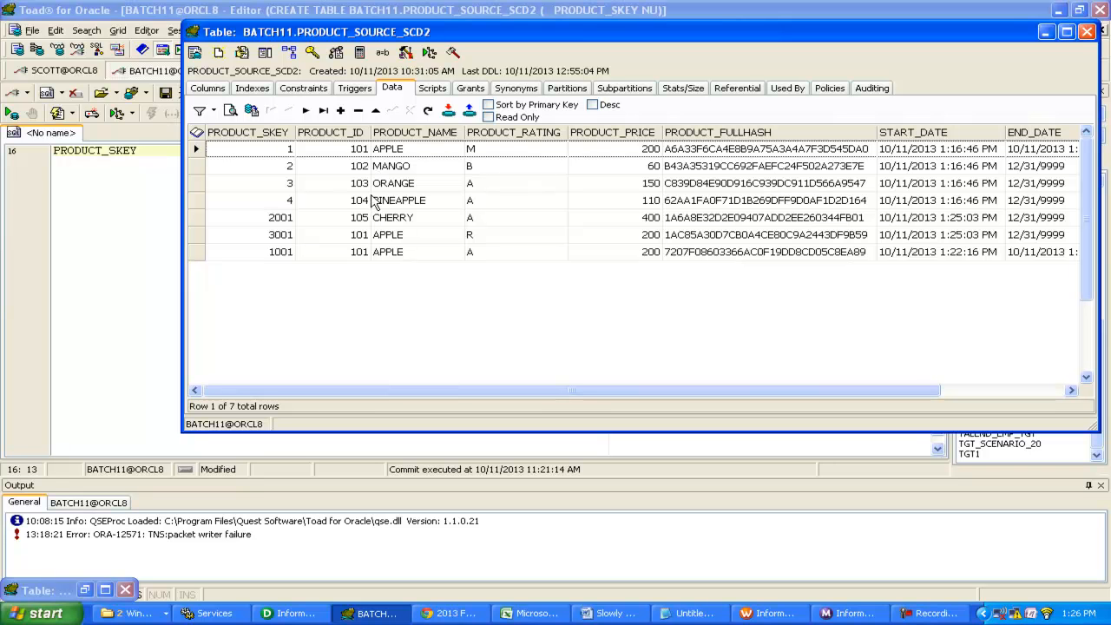
pyautogui.click(1087, 32)
pyautogui.click(919, 616)
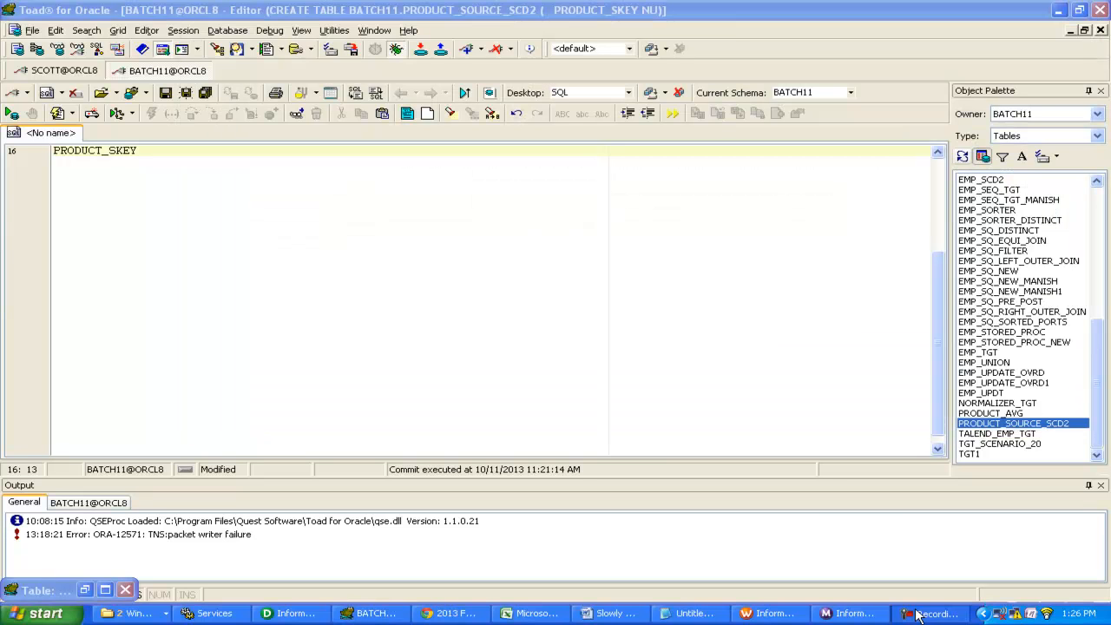
pyautogui.click(919, 615)
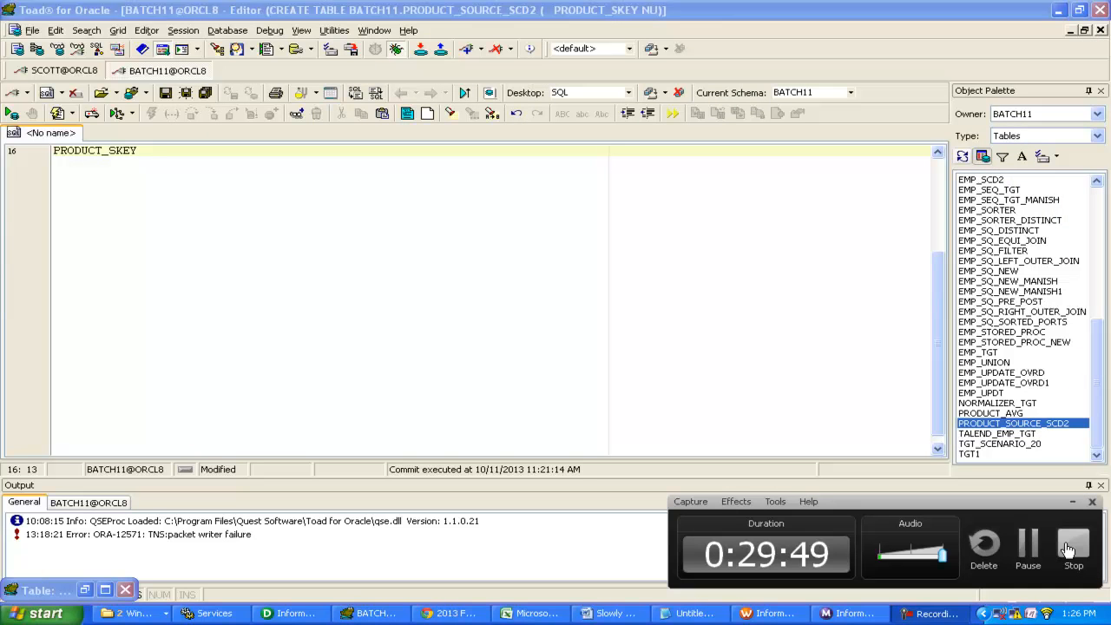